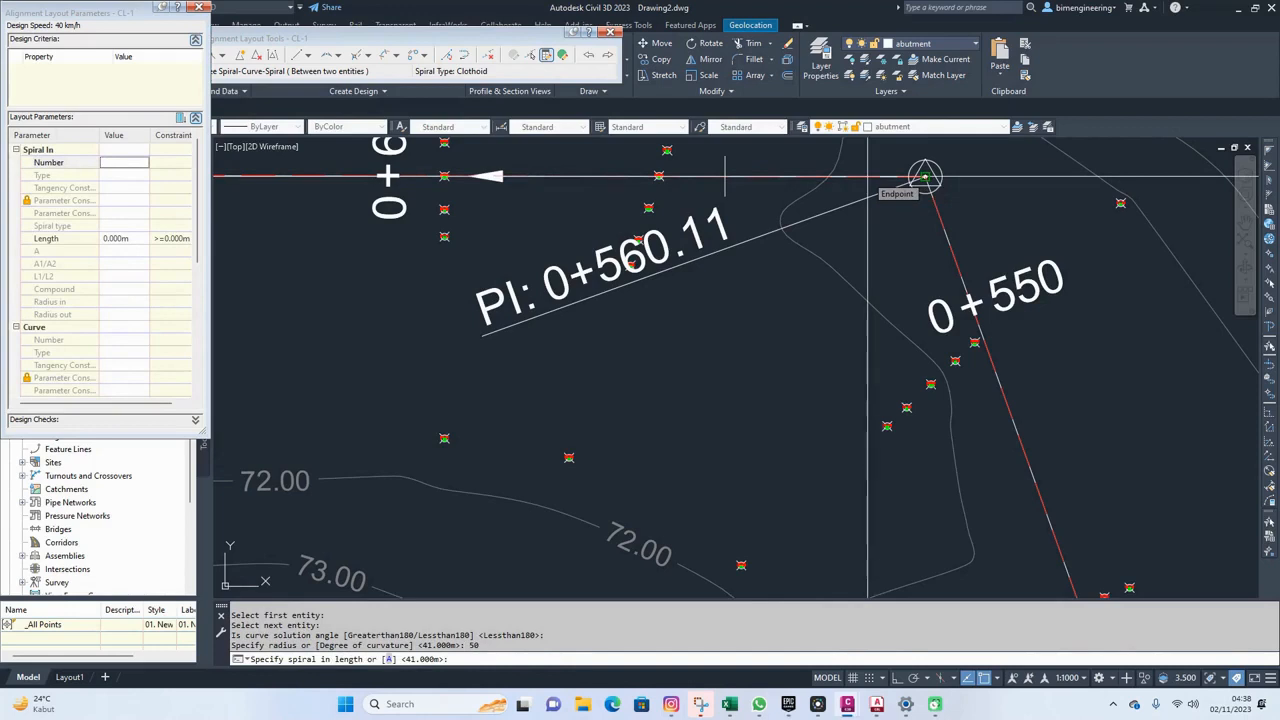
Finish the free spiral-curve-spiral at the alignment's northern bend with spiral in and spiral out lengths of 30 m
{"action": "type", "text": "30"}
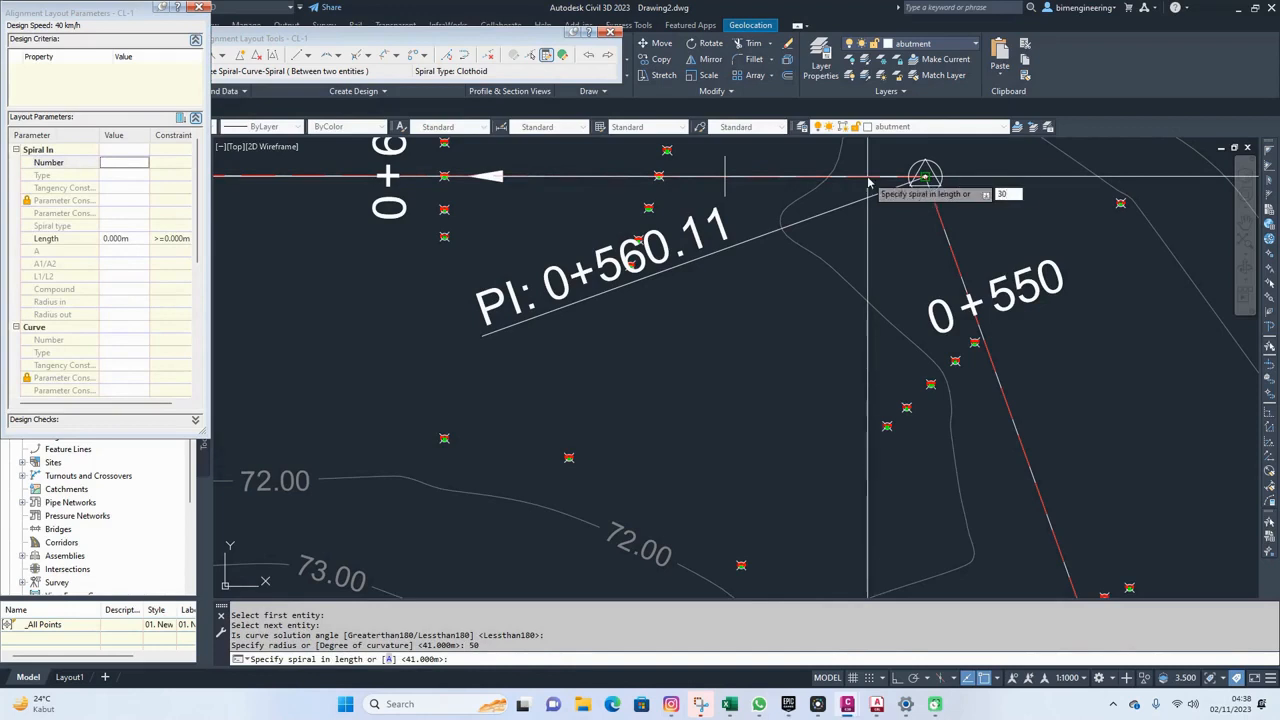
{"action": "key", "text": "Return"}
{"action": "key", "text": "Return"}
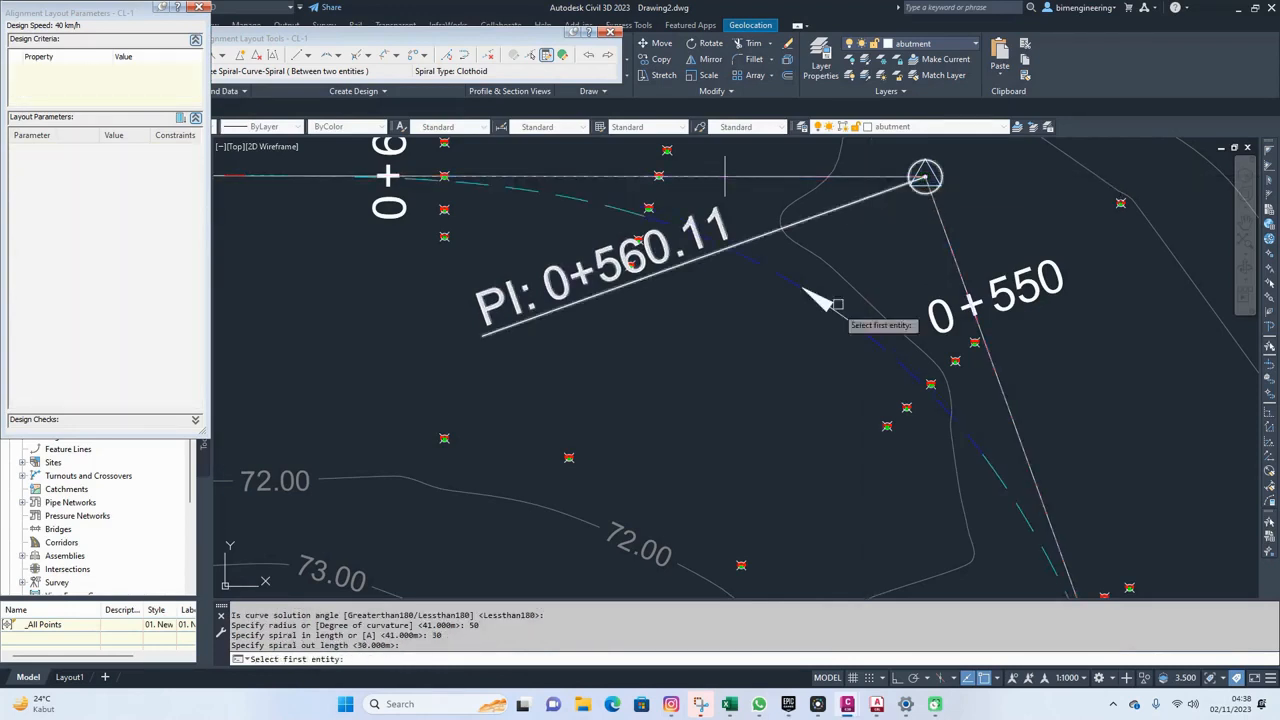
{"action": "scroll", "coordinate": [858, 220], "scroll_direction": "down", "scroll_amount": 2}
{"action": "key", "text": "Return"}
{"action": "scroll", "coordinate": [794, 340], "scroll_direction": "down", "scroll_amount": 3}
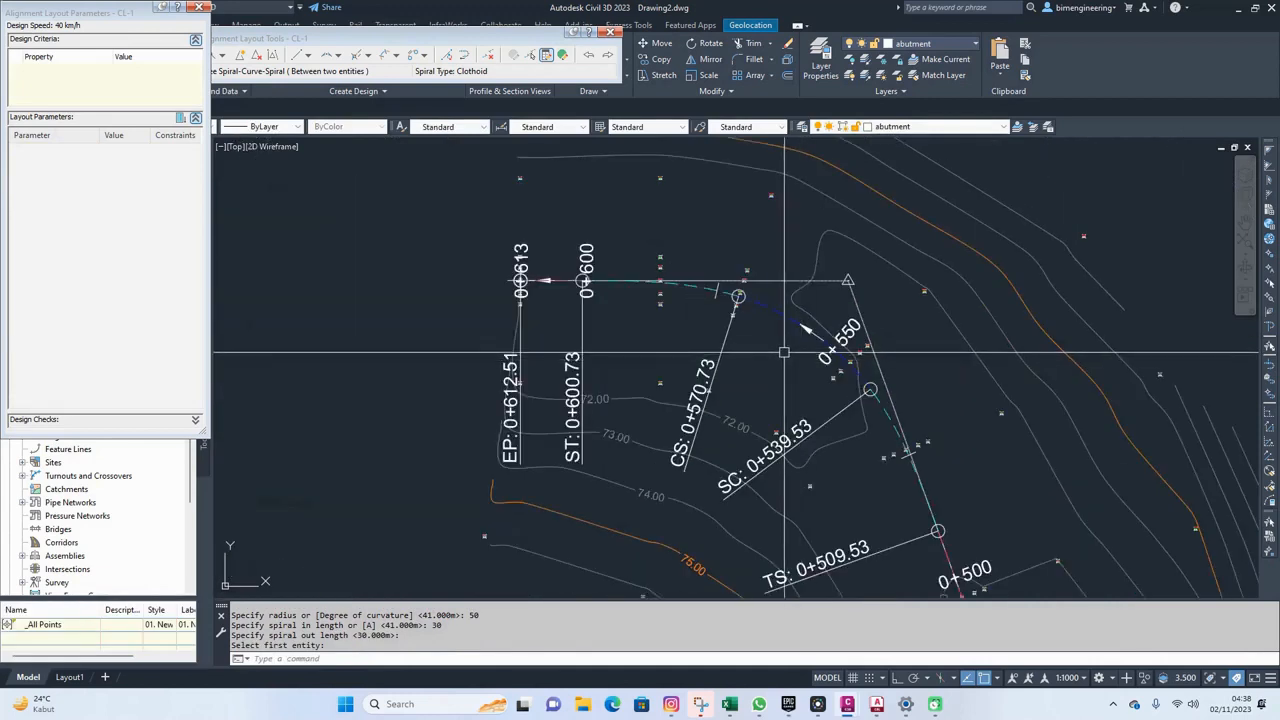
Examine the curves and station labels along the whole alignment, and close the alignment layout tools
{"action": "scroll", "coordinate": [850, 450], "scroll_direction": "down", "scroll_amount": 2}
{"action": "middle_click_drag", "start_coordinate": [893, 476], "coordinate": [757, 283]}
{"action": "scroll", "coordinate": [820, 420], "scroll_direction": "down", "scroll_amount": 3}
{"action": "middle_click_drag", "start_coordinate": [828, 430], "coordinate": [772, 268]}
{"action": "middle_click_drag", "start_coordinate": [869, 499], "coordinate": [726, 319]}
{"action": "scroll", "coordinate": [948, 489], "scroll_direction": "down", "scroll_amount": 2}
{"action": "middle_click_drag", "start_coordinate": [948, 489], "coordinate": [834, 411]}
{"action": "middle_click_drag", "start_coordinate": [726, 313], "coordinate": [810, 487]}
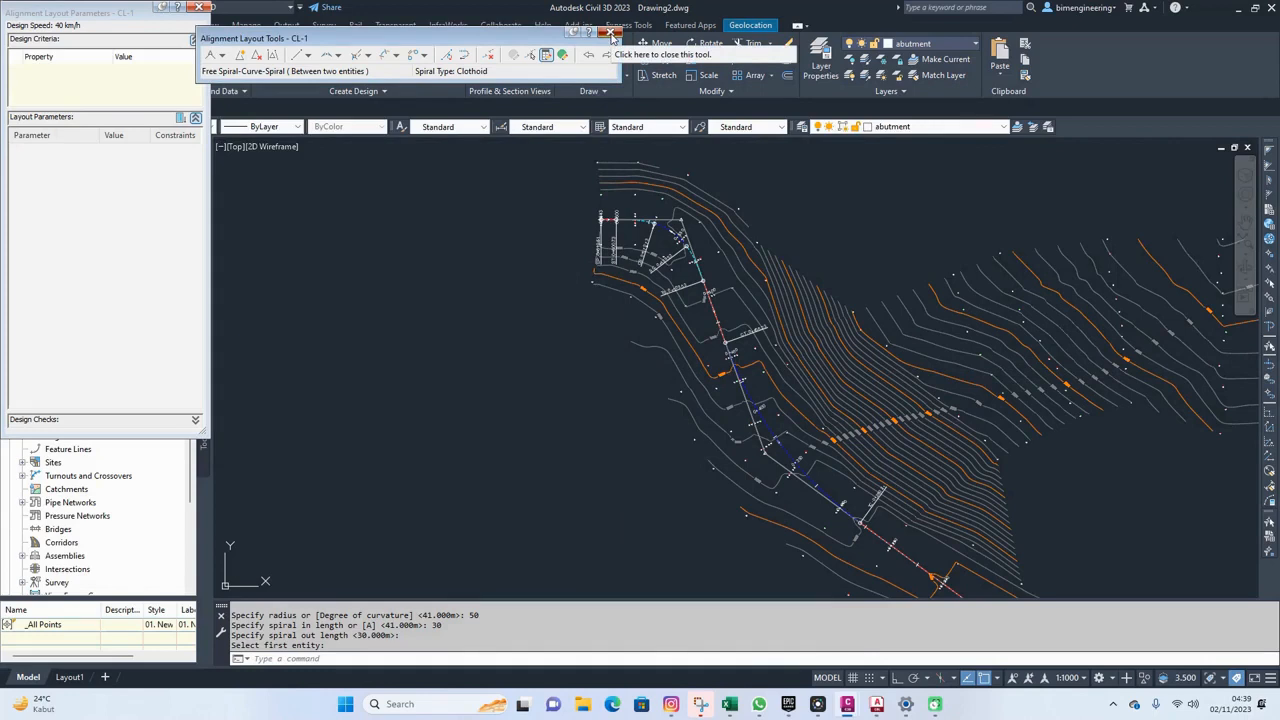
{"action": "left_click", "coordinate": [612, 34]}
Start calculating superelevation for alignment CL-1 as an undivided crowned roadway with a center baseline pivot
{"action": "scroll", "coordinate": [652, 192], "scroll_direction": "up", "scroll_amount": 5}
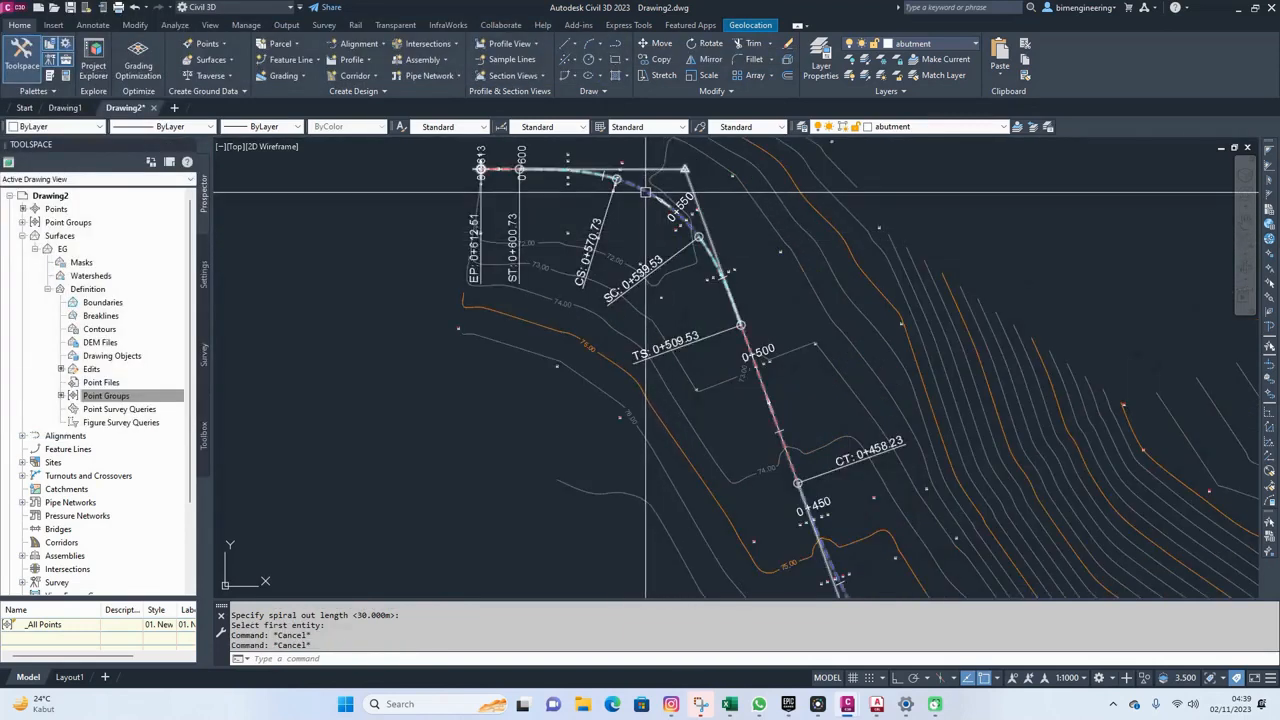
{"action": "left_click", "coordinate": [645, 193]}
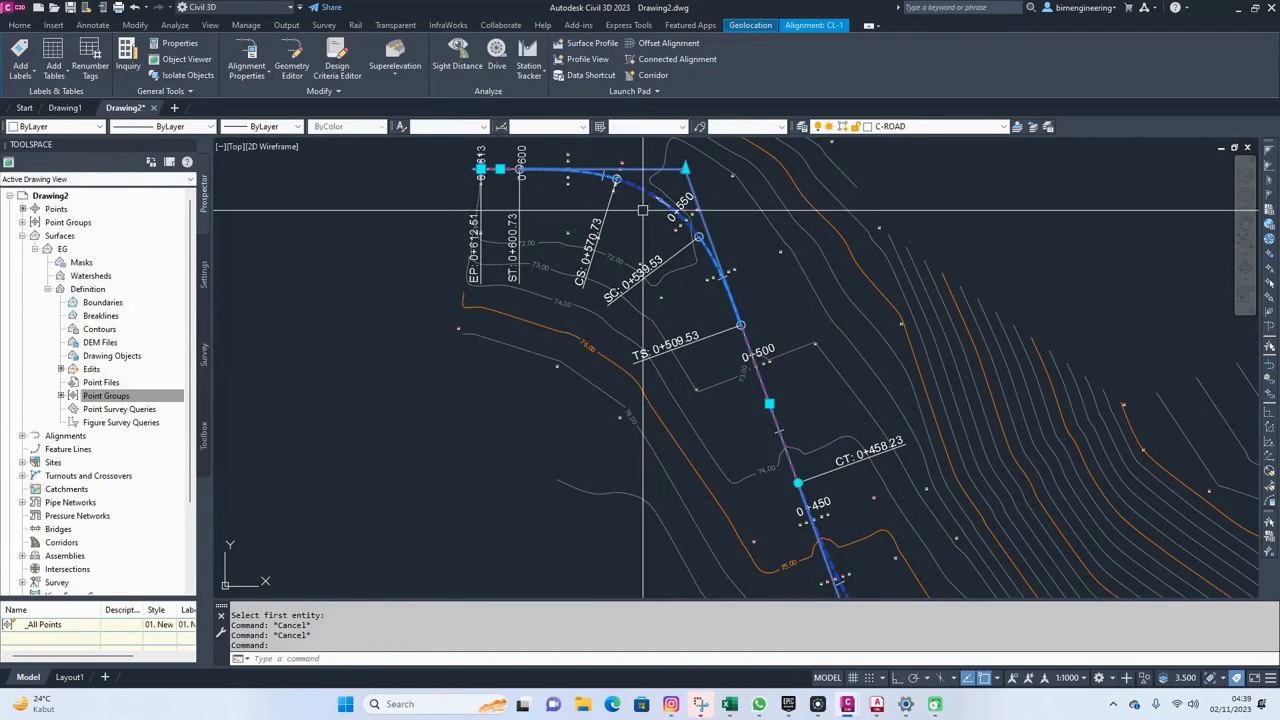
{"action": "mouse_move", "coordinate": [643, 210]}
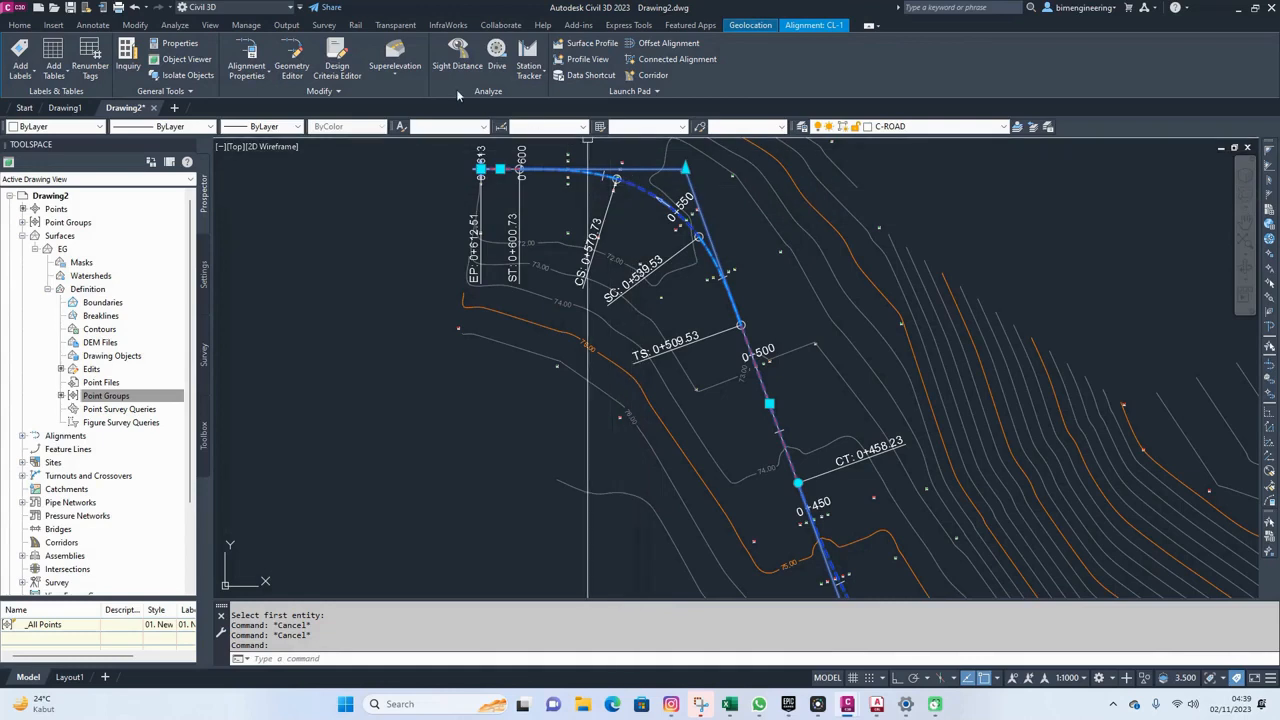
{"action": "left_click", "coordinate": [399, 80]}
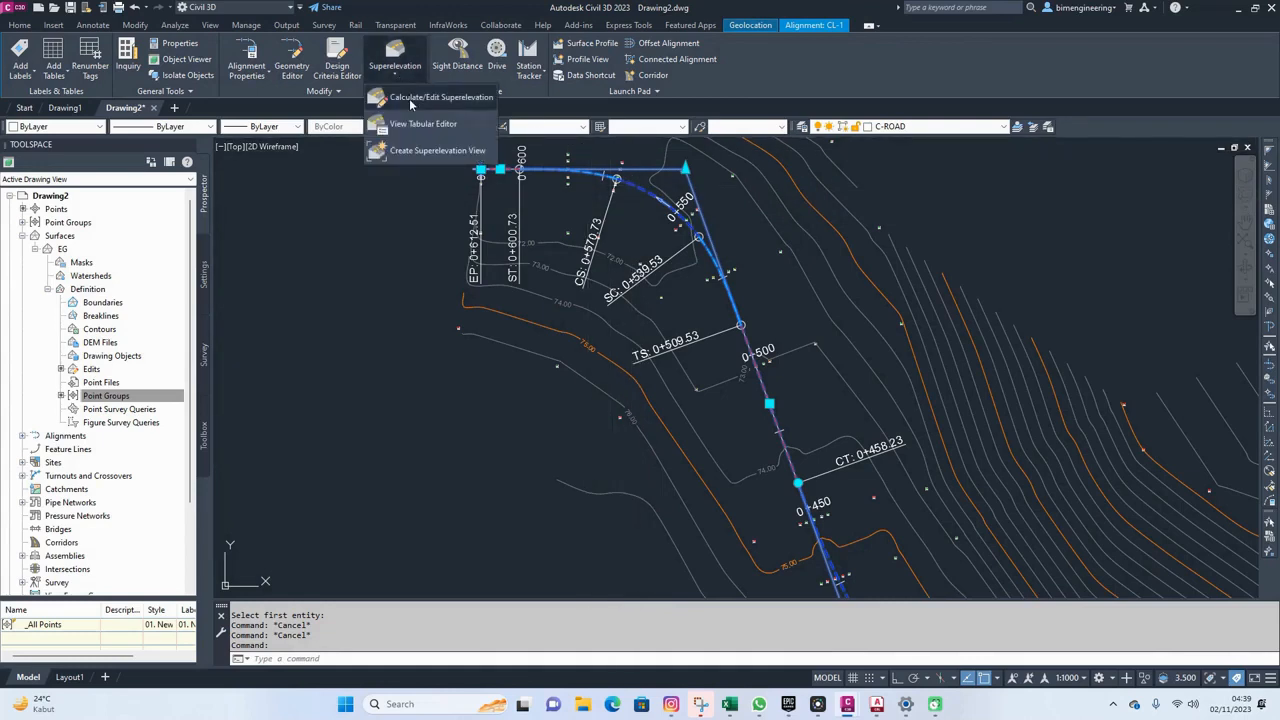
{"action": "left_click", "coordinate": [411, 100]}
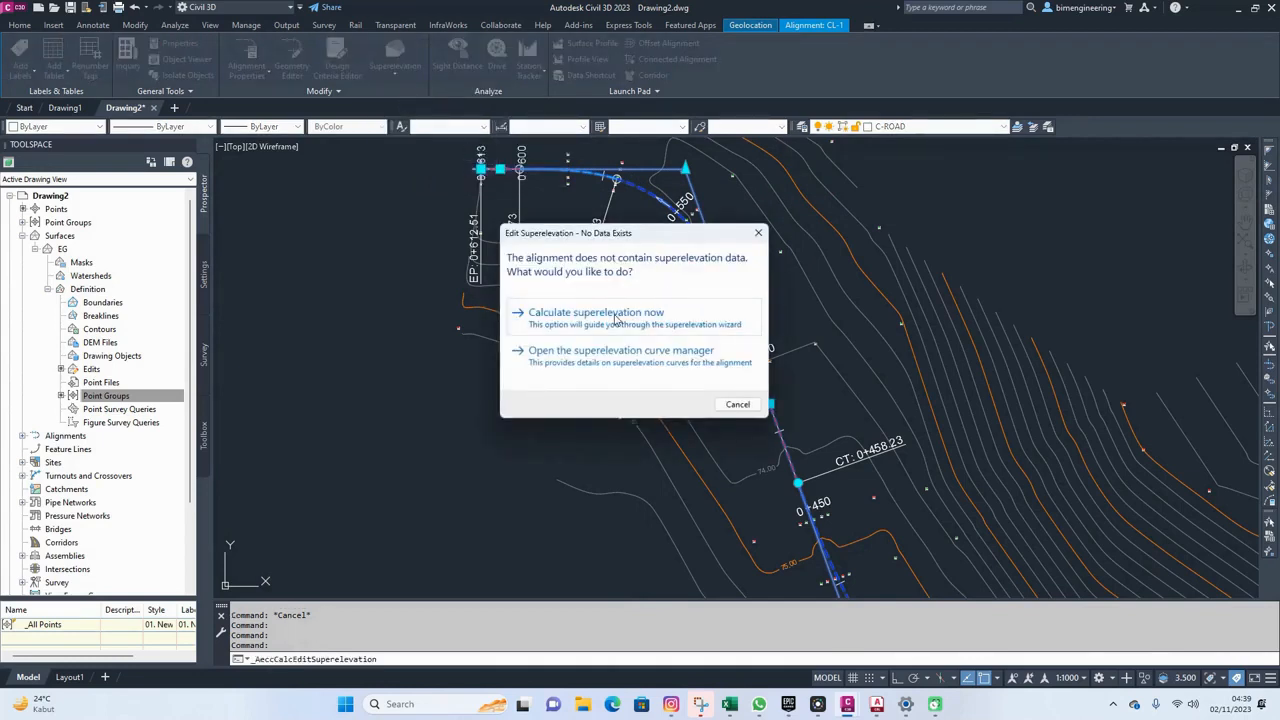
{"action": "left_click", "coordinate": [566, 321]}
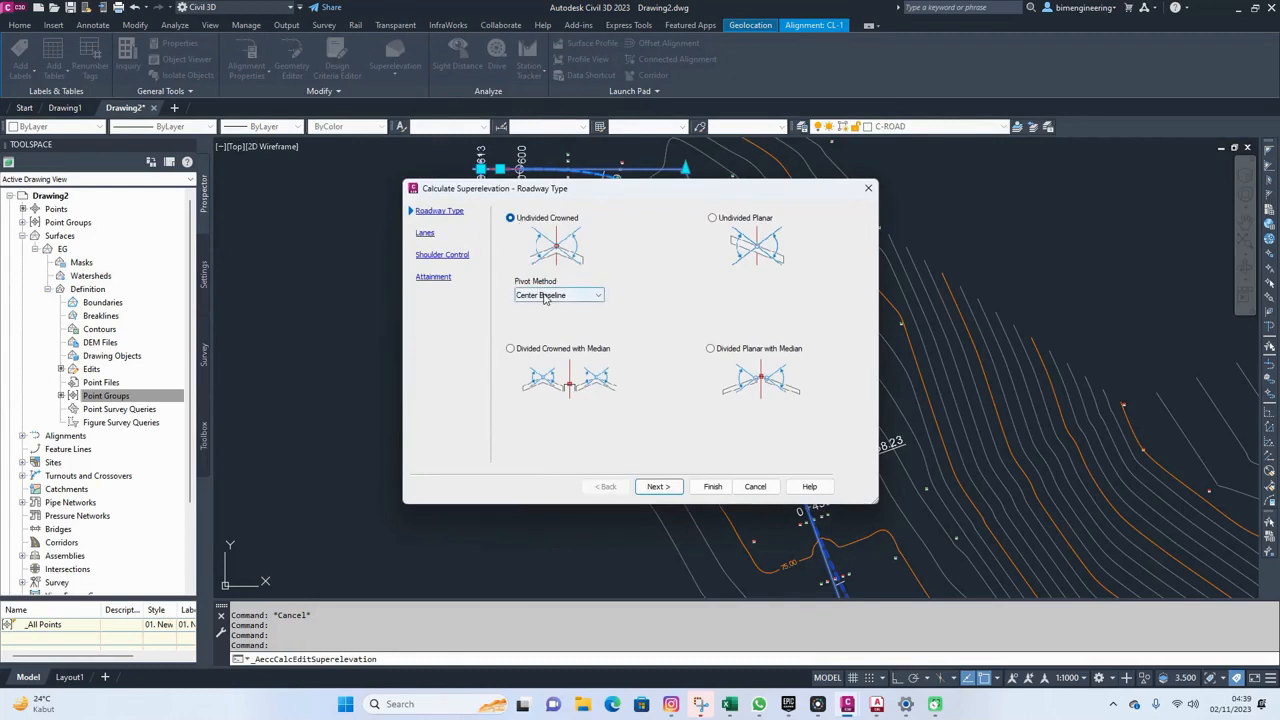
{"action": "left_click", "coordinate": [668, 487]}
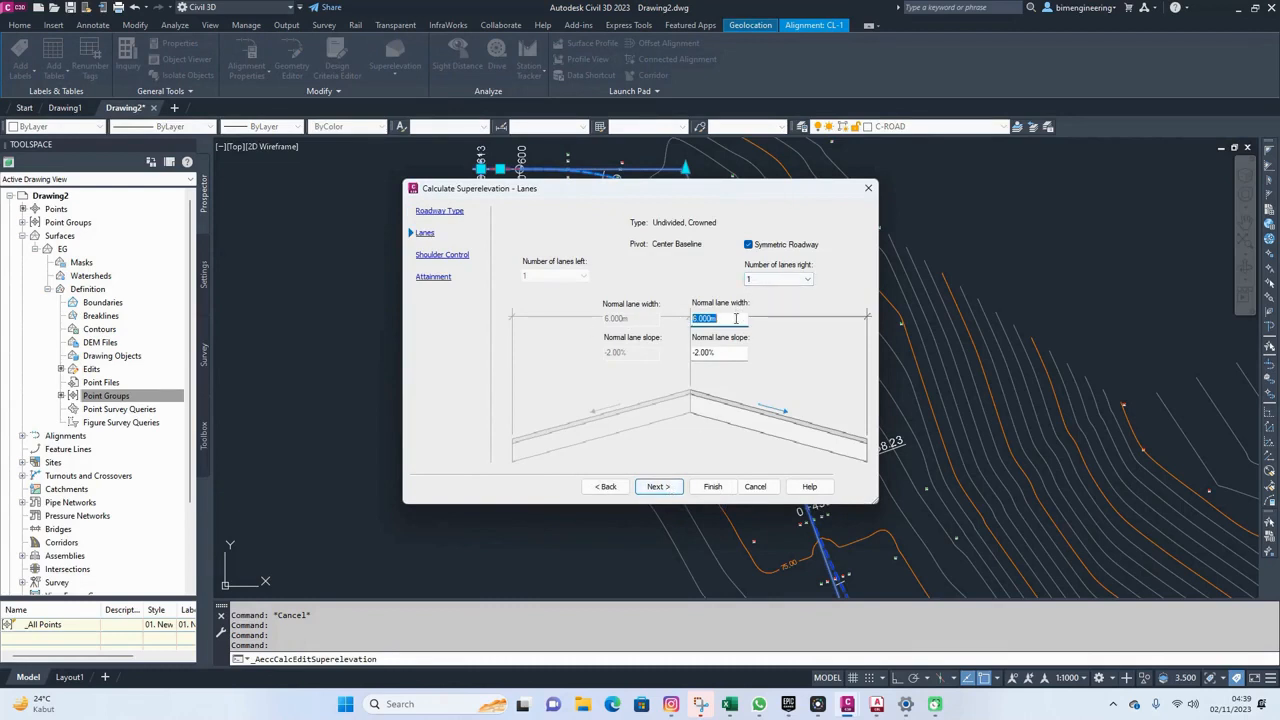
Set the normal lane width to 3.5 m and the outside edge shoulders to 2 m wide with a -4% slope
{"action": "type", "text": "3.5"}
{"action": "left_click", "coordinate": [657, 486]}
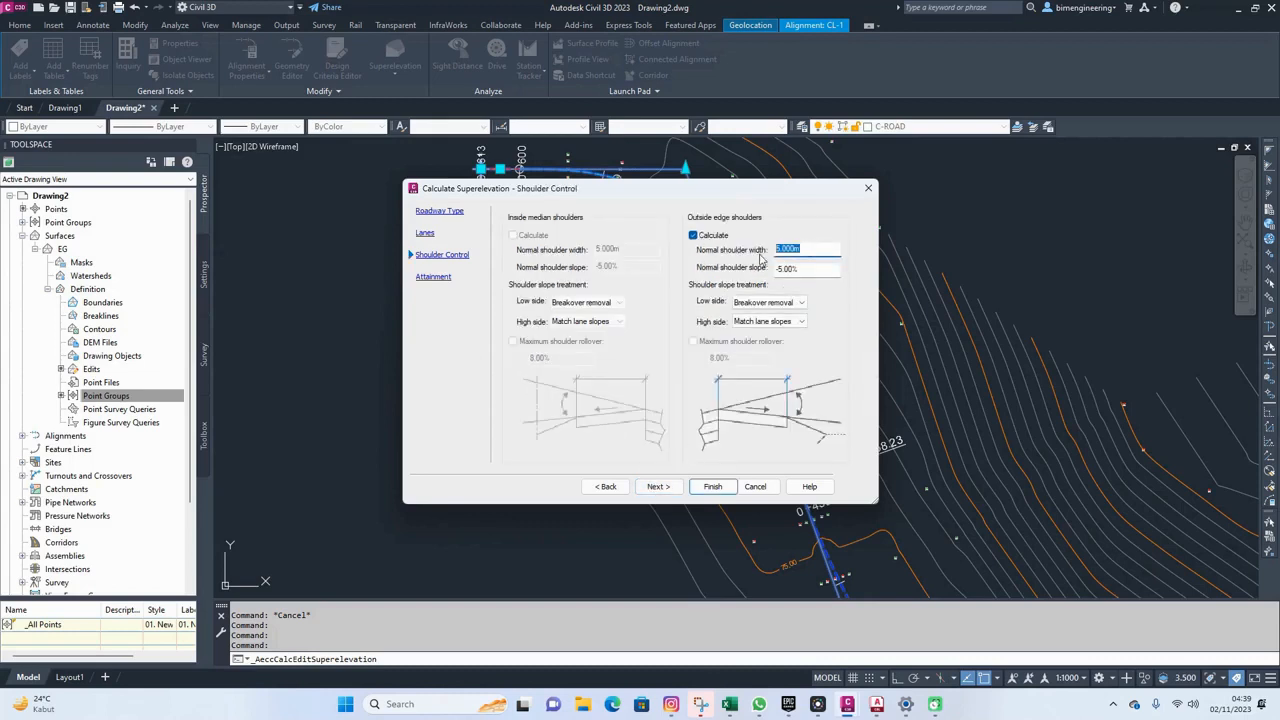
{"action": "type", "text": "2"}
{"action": "key", "text": "Tab"}
{"action": "type", "text": "-4"}
{"action": "left_click", "coordinate": [656, 486]}
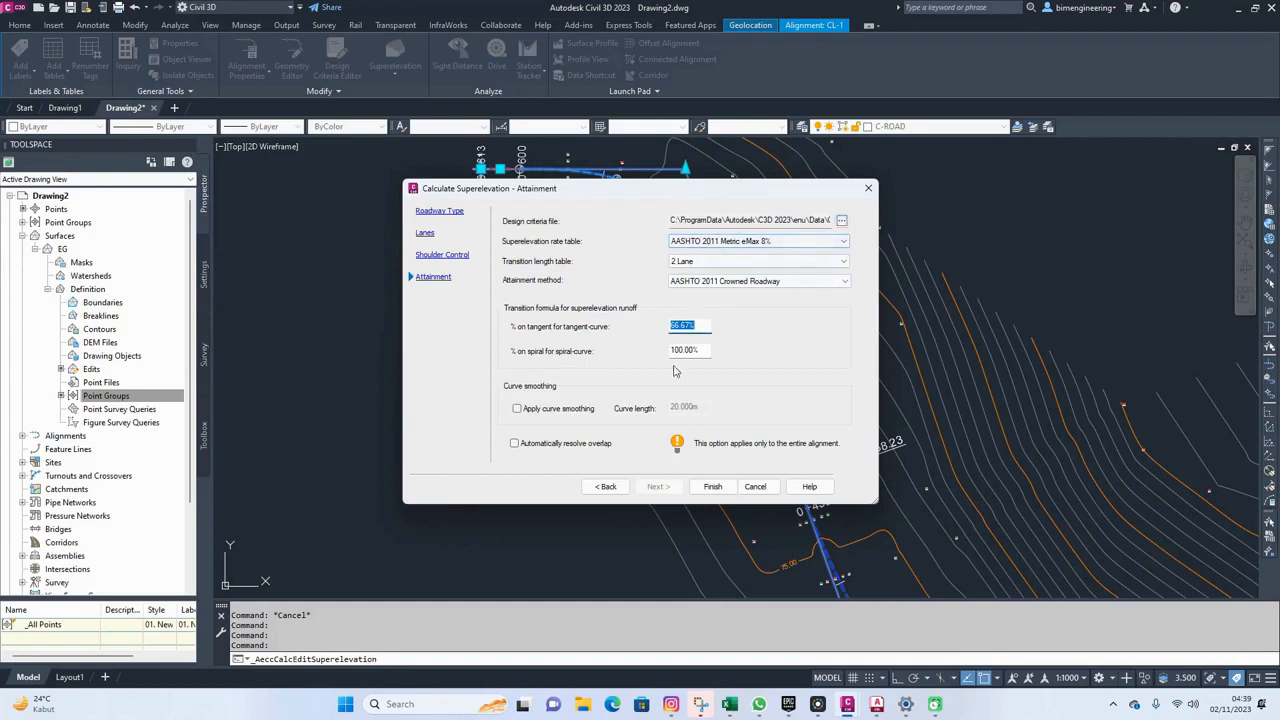
Complete the superelevation calculation with overlaps resolved automatically, and review the superelevation table for both curves
{"action": "left_click", "coordinate": [540, 444]}
{"action": "left_click", "coordinate": [712, 486]}
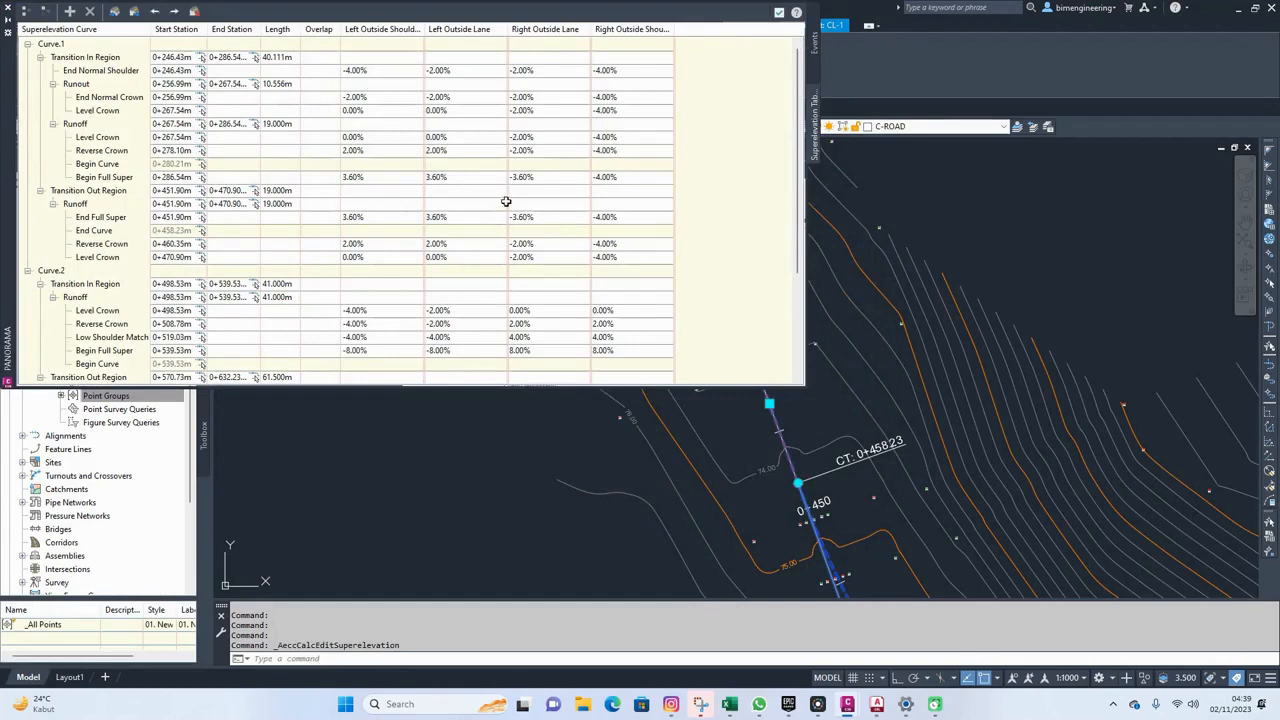
{"action": "scroll", "coordinate": [511, 200], "scroll_direction": "down", "scroll_amount": 3}
{"action": "scroll", "coordinate": [524, 247], "scroll_direction": "down", "scroll_amount": 1}
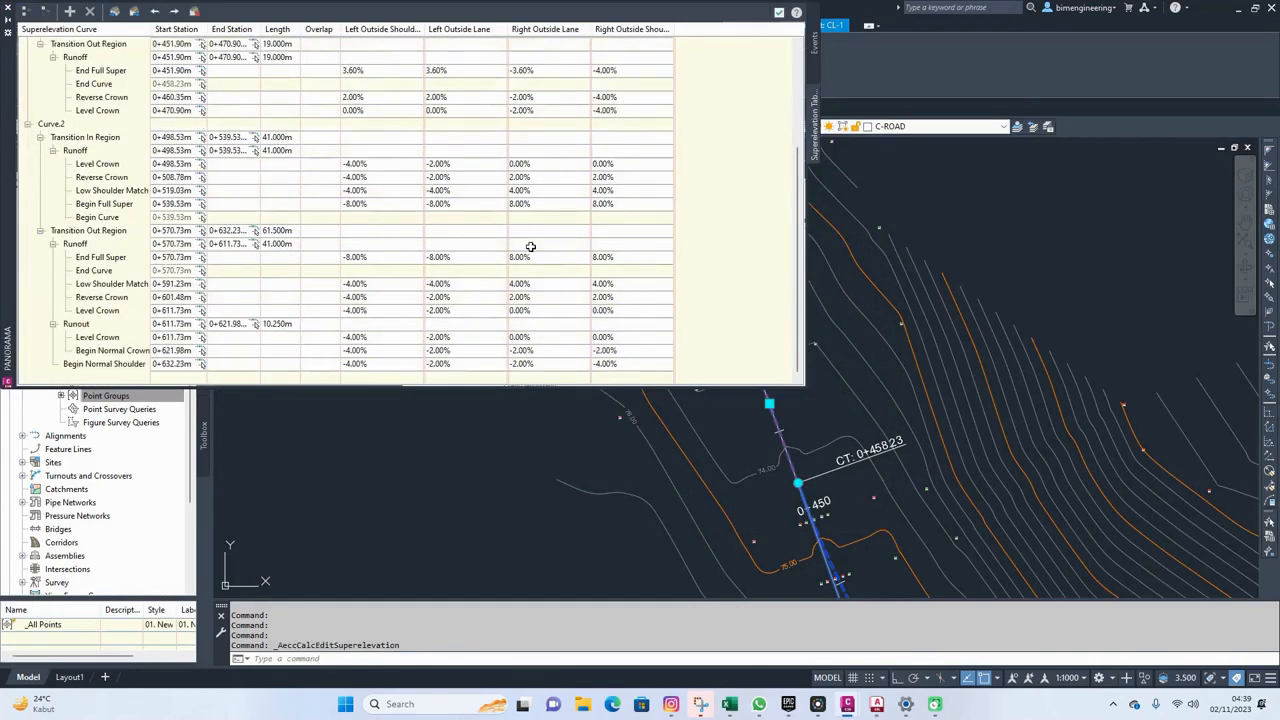
{"action": "scroll", "coordinate": [533, 244], "scroll_direction": "up", "scroll_amount": 5}
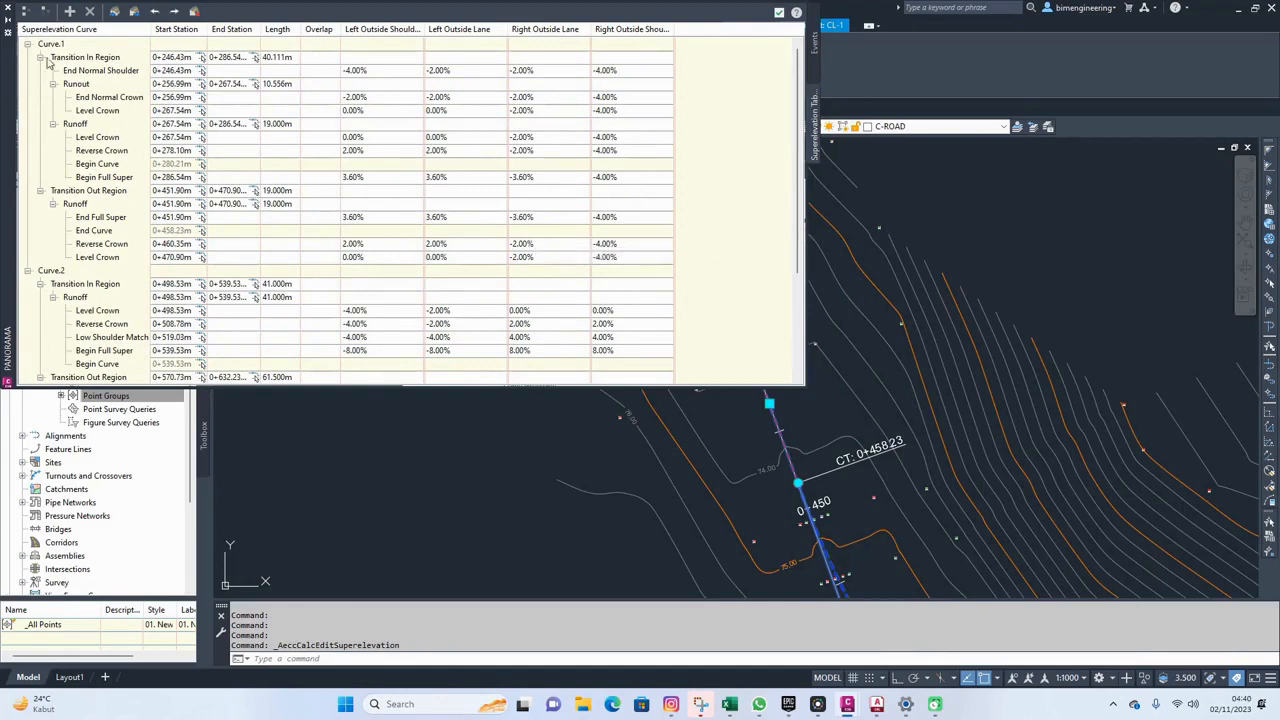
{"action": "left_click", "coordinate": [8, 13]}
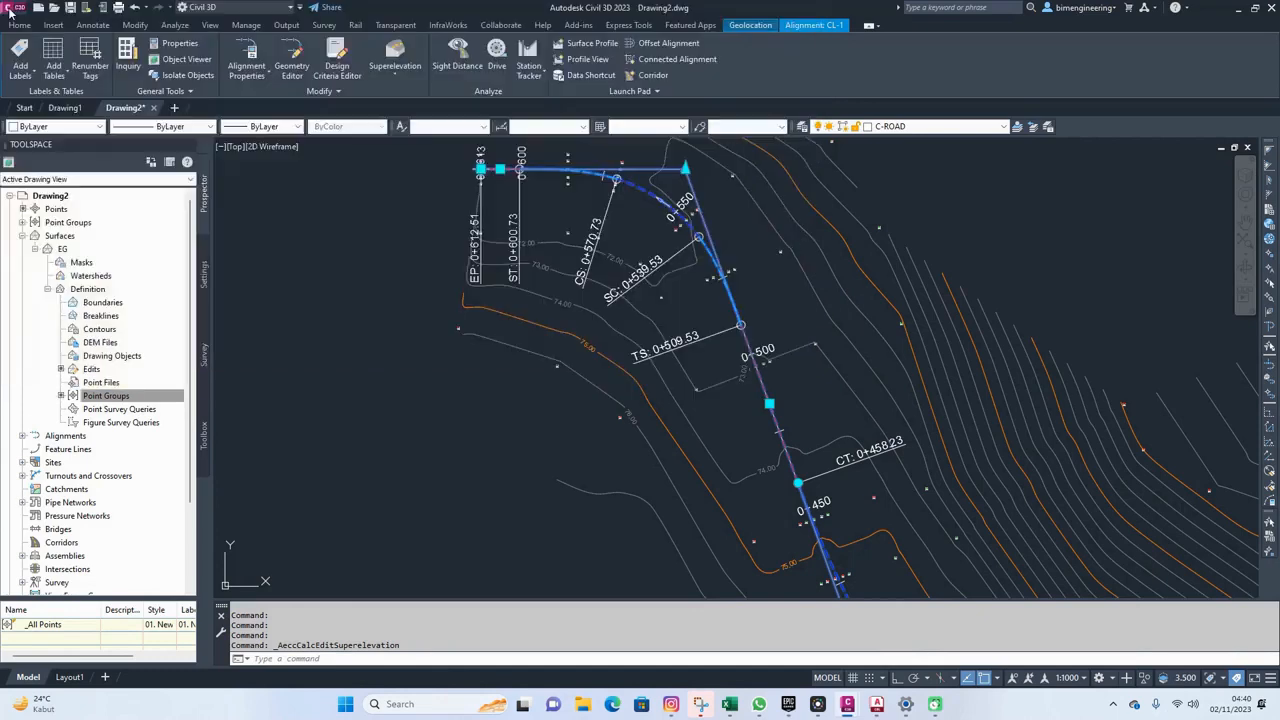
{"action": "right_click", "coordinate": [52, 197]}
{"action": "left_click", "coordinate": [330, 244]}
{"action": "left_click", "coordinate": [322, 256]}
{"action": "key", "text": "Escape"}
{"action": "key", "text": "Escape"}
Create a surface profile along alignment CL-1 by adding the EG surface to the profile list
{"action": "scroll", "coordinate": [590, 224], "scroll_direction": "down", "scroll_amount": 3}
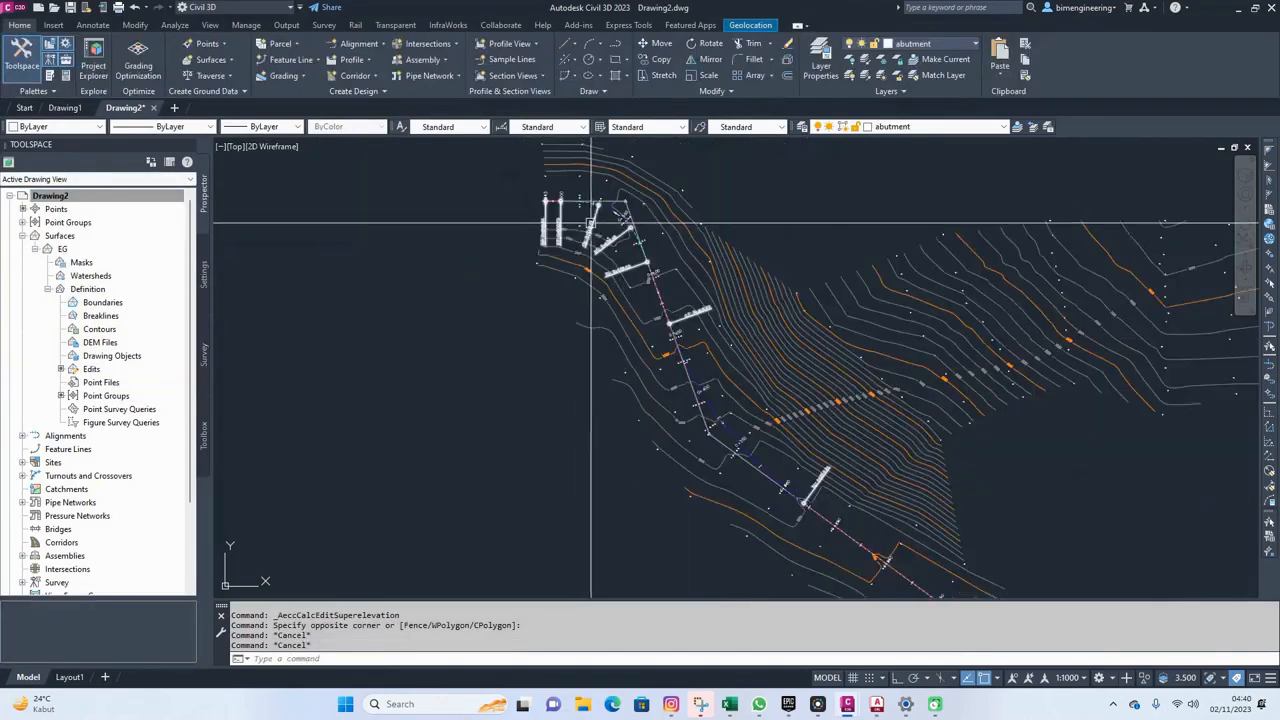
{"action": "scroll", "coordinate": [585, 290], "scroll_direction": "up", "scroll_amount": 5}
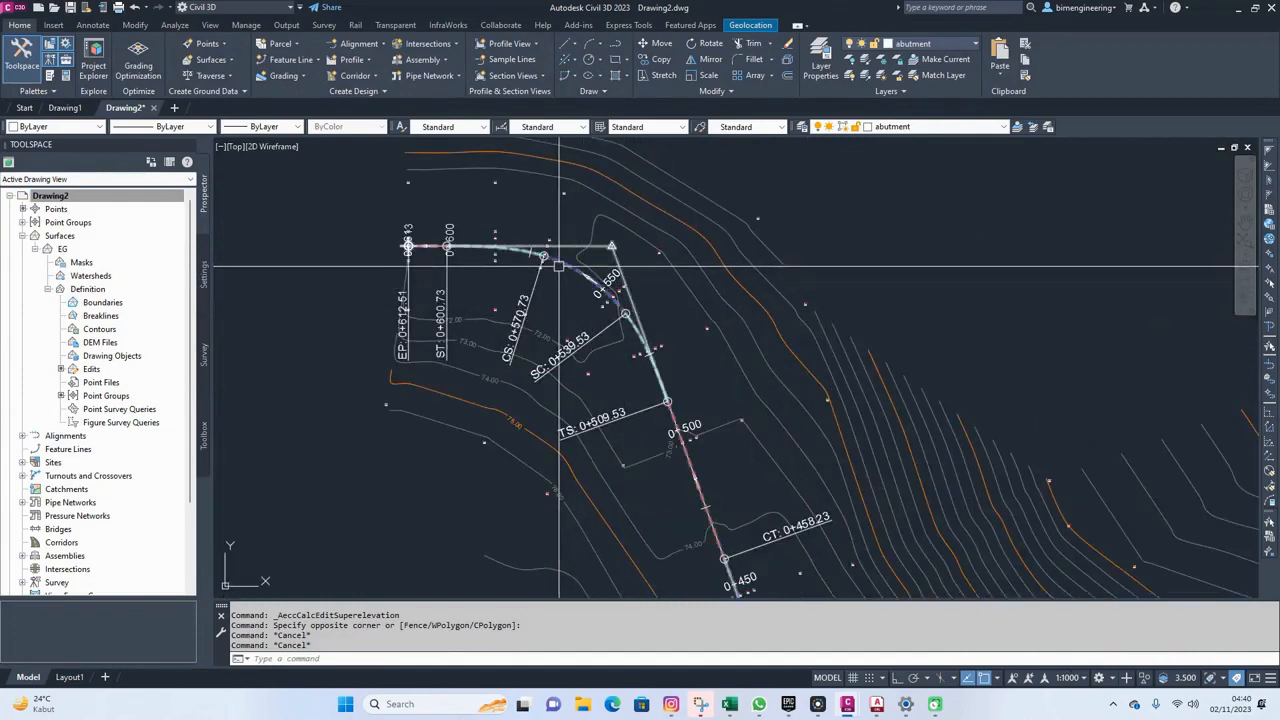
{"action": "mouse_move", "coordinate": [559, 266]}
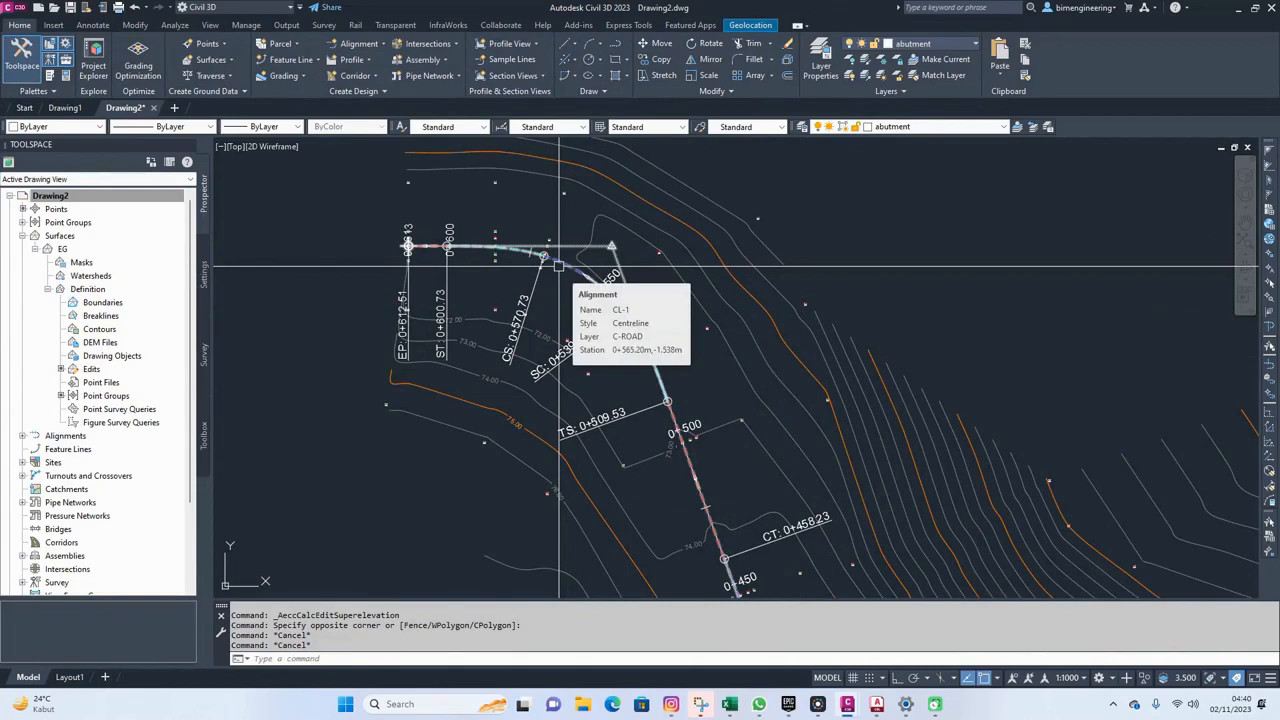
{"action": "left_click", "coordinate": [559, 266]}
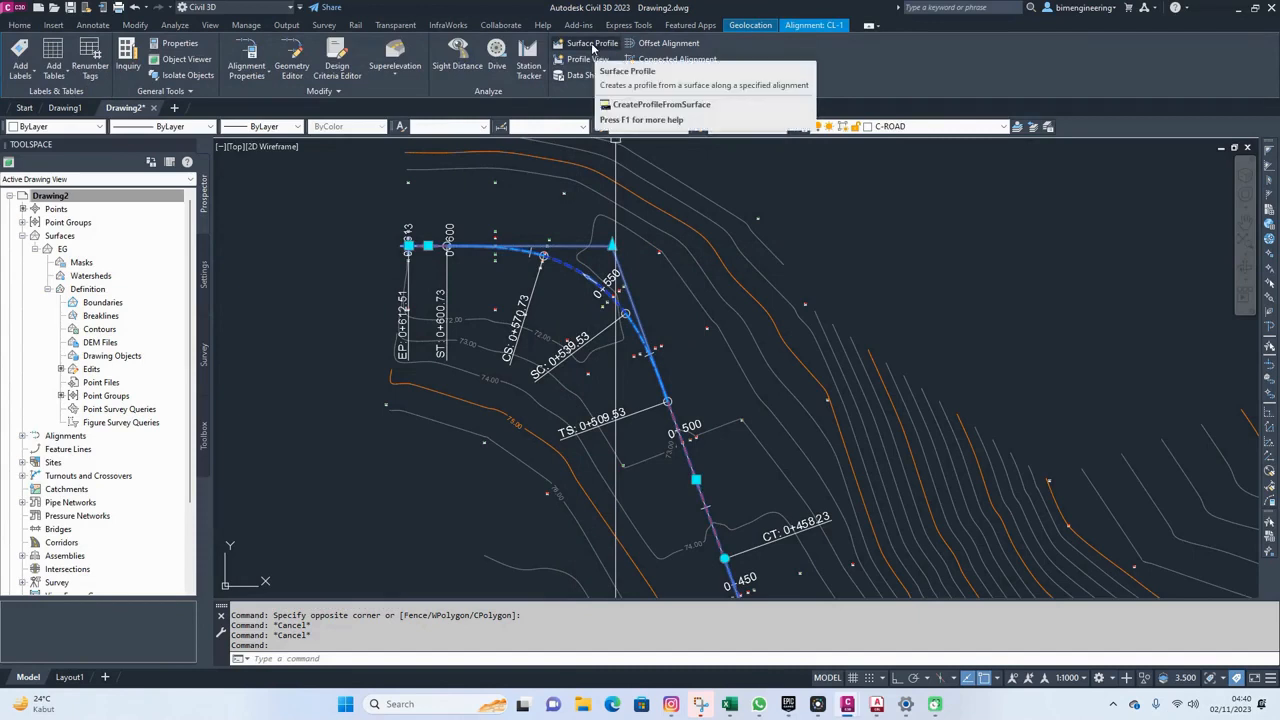
{"action": "left_click", "coordinate": [593, 48]}
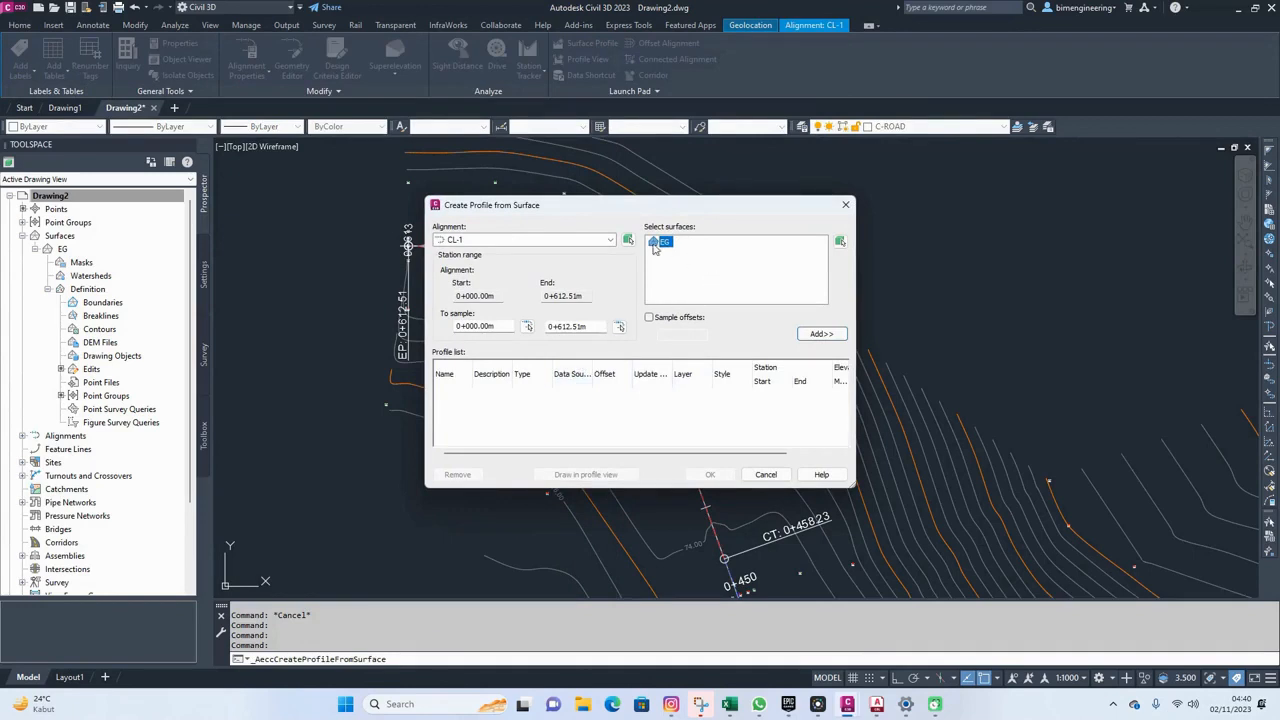
{"action": "left_click", "coordinate": [821, 335]}
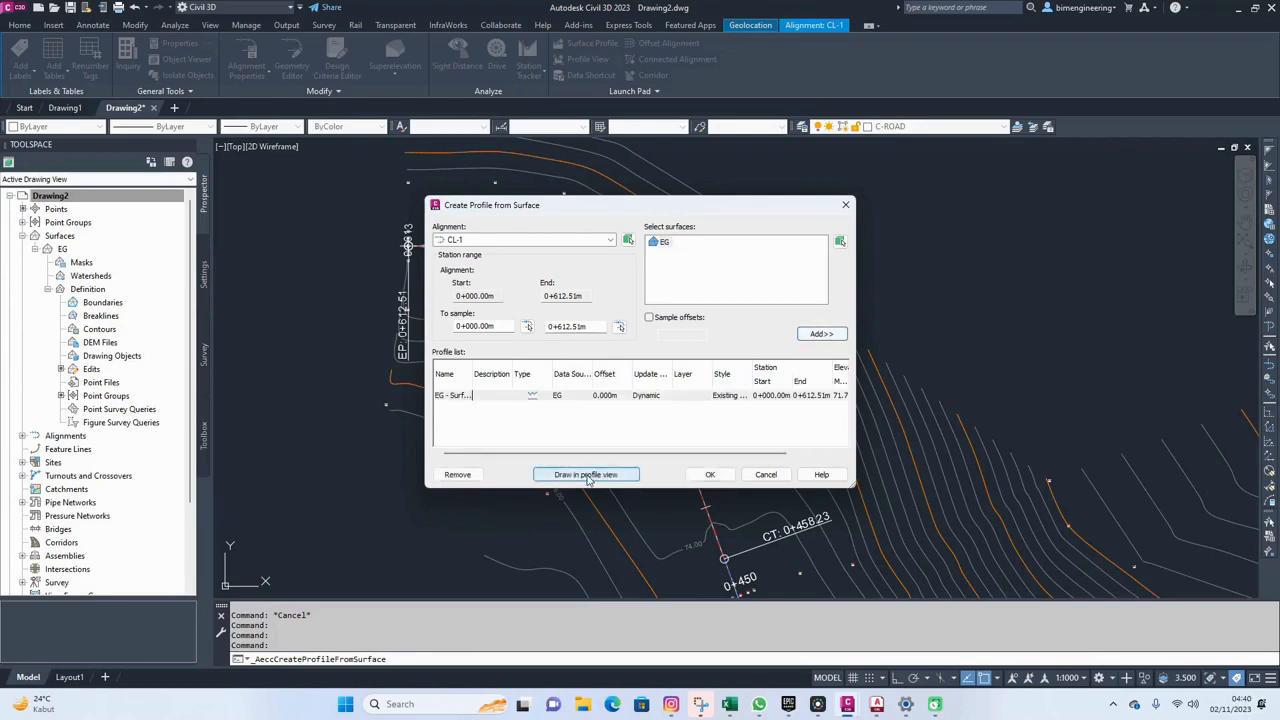
Set up a profile view for the EG profile with a user-specified height from 65 m to 95 m
{"action": "left_click", "coordinate": [587, 475]}
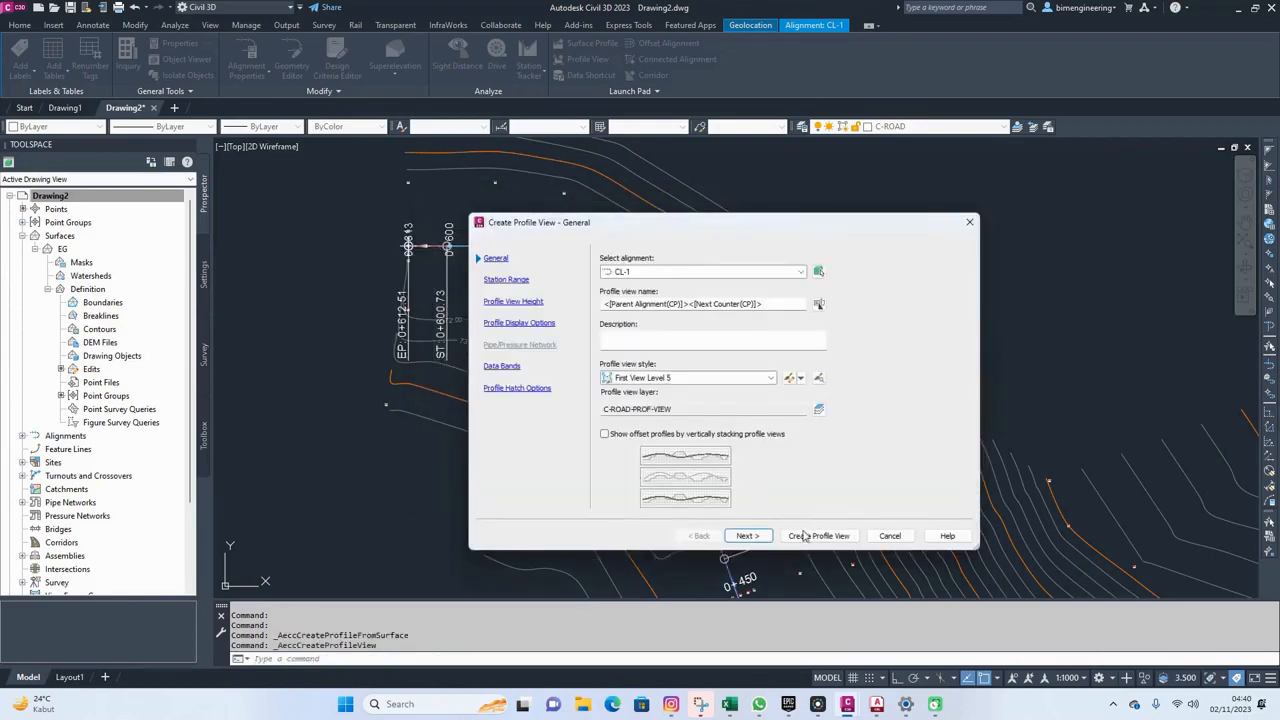
{"action": "left_click", "coordinate": [748, 536]}
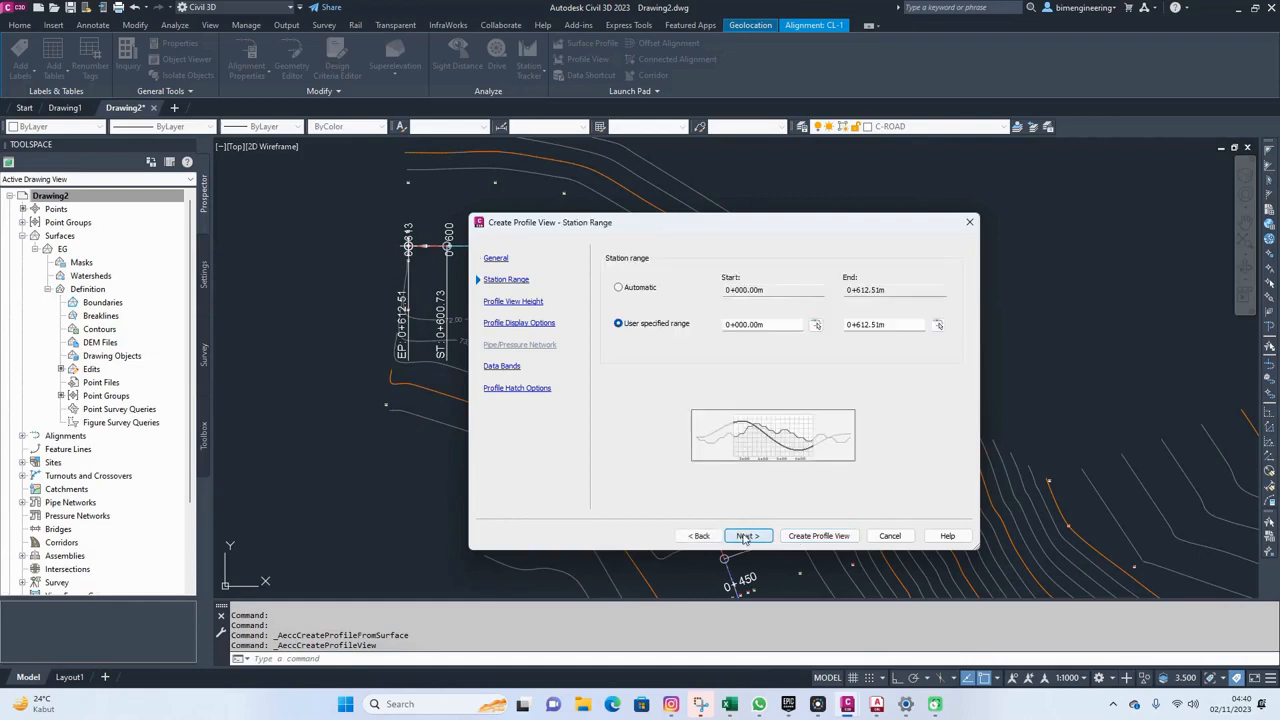
{"action": "left_click", "coordinate": [748, 536]}
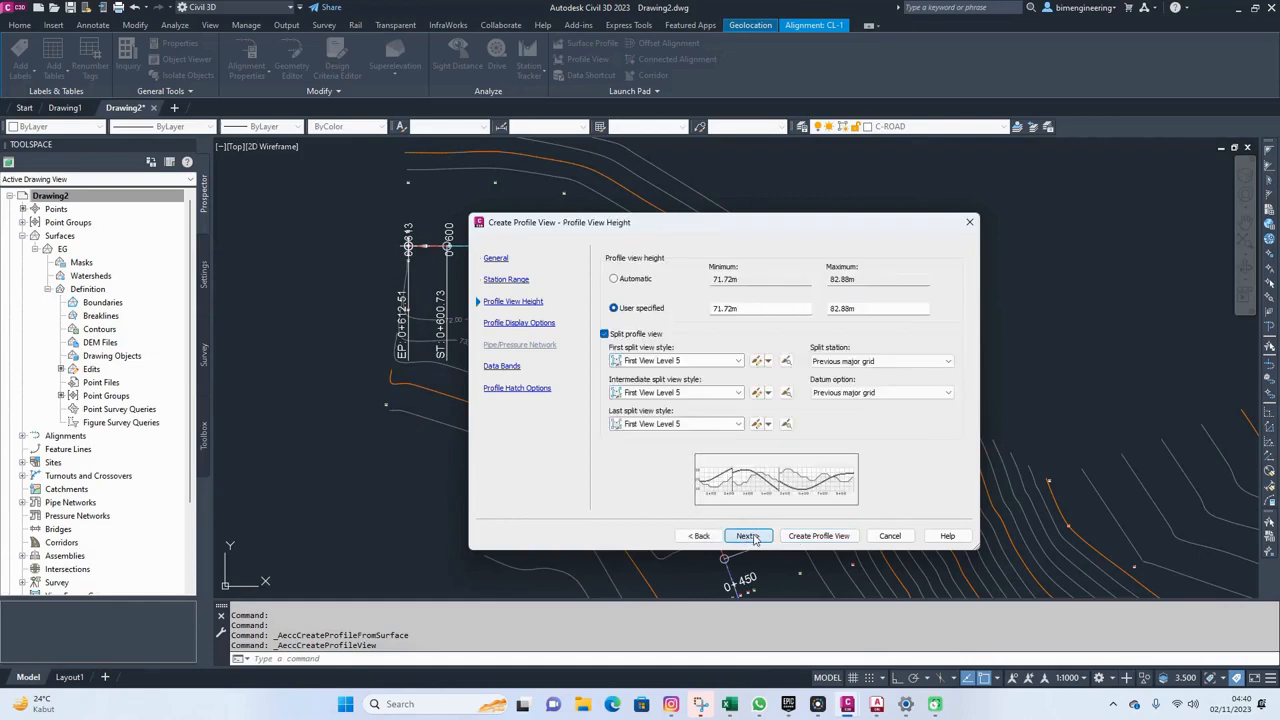
{"action": "left_click", "coordinate": [616, 281]}
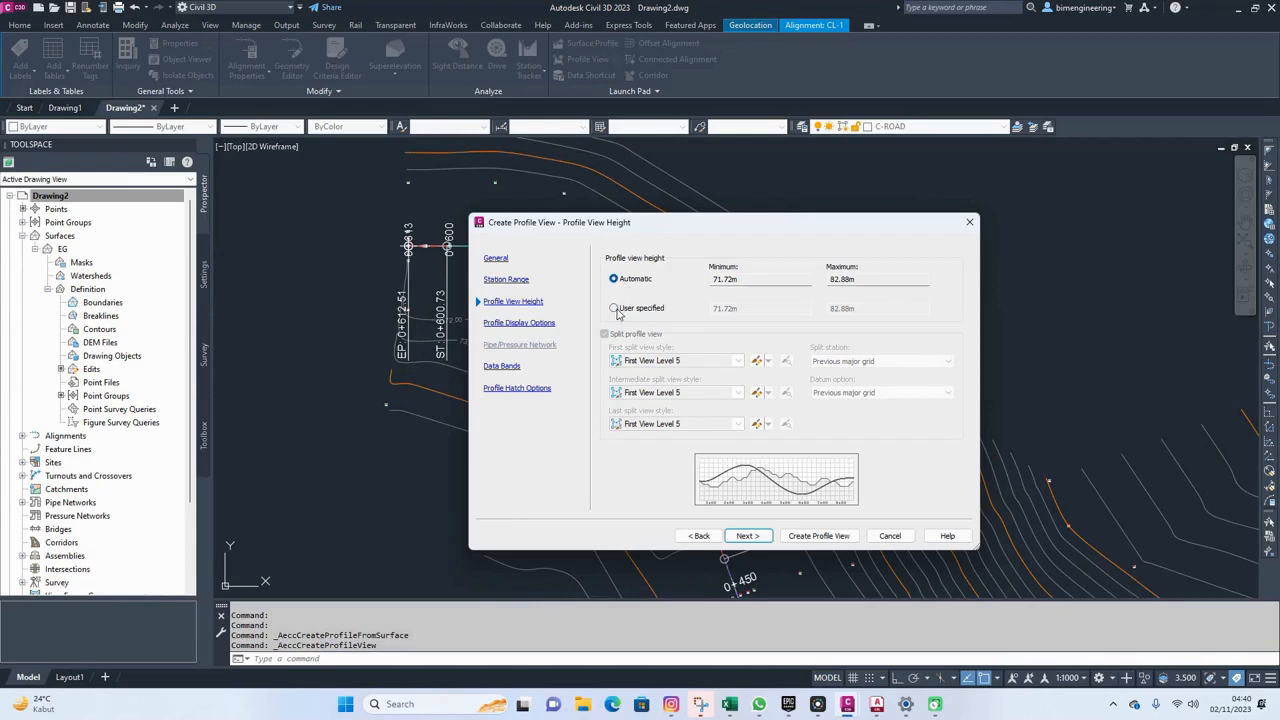
{"action": "left_click", "coordinate": [615, 310]}
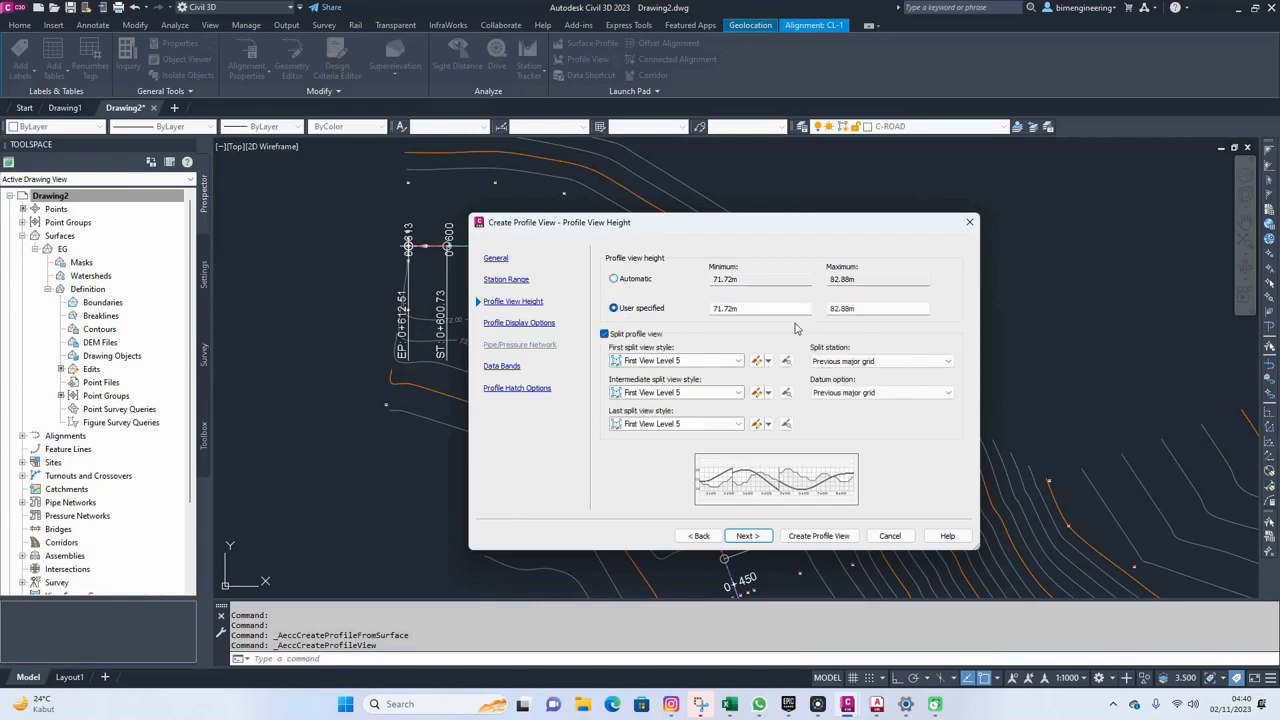
{"action": "double_click", "coordinate": [762, 312]}
{"action": "type", "text": "65"}
{"action": "double_click", "coordinate": [913, 307]}
{"action": "type", "text": "95"}
{"action": "left_click", "coordinate": [748, 536]}
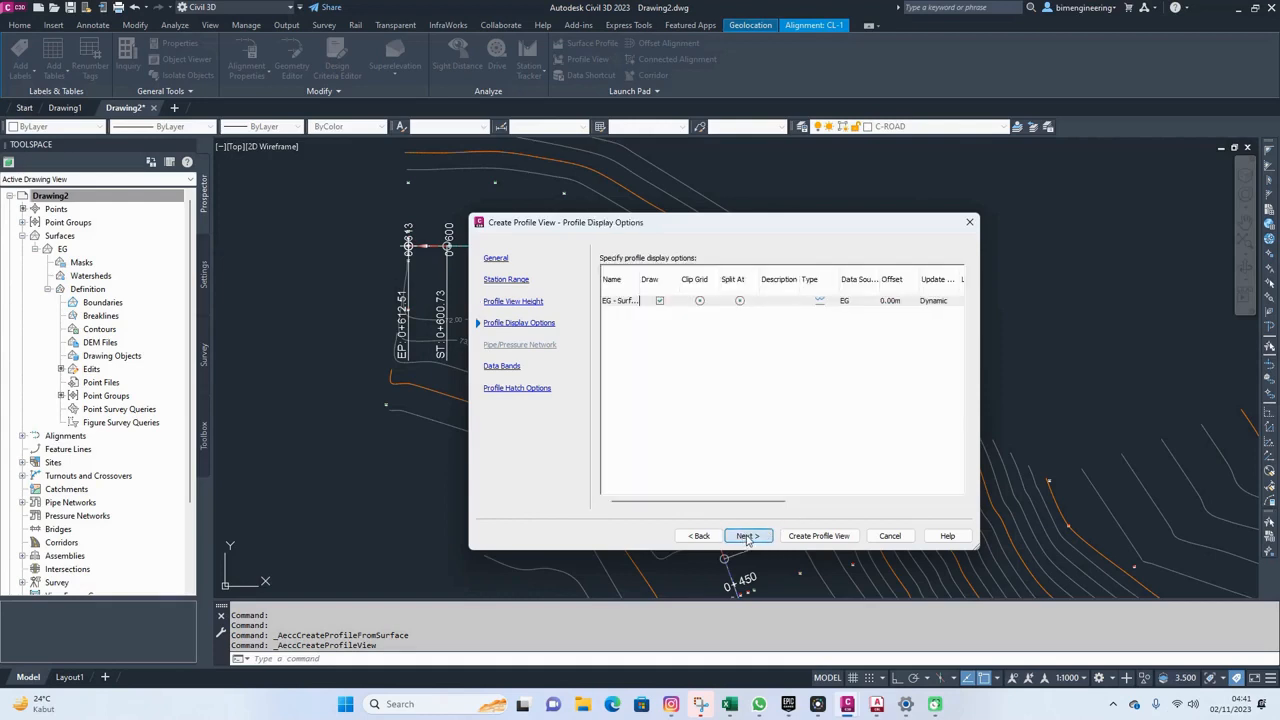
Assign the band set "02. New Band Set Type 2" to the profile view
{"action": "left_click", "coordinate": [745, 538]}
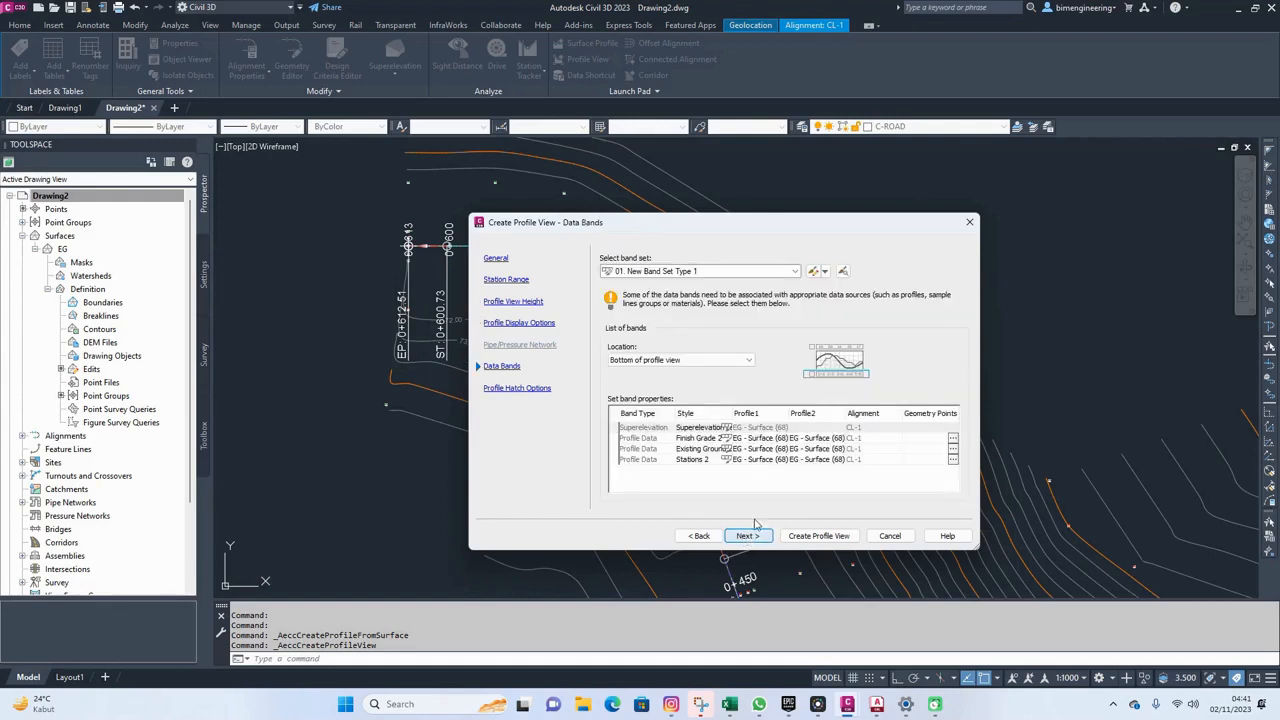
{"action": "left_click", "coordinate": [720, 271]}
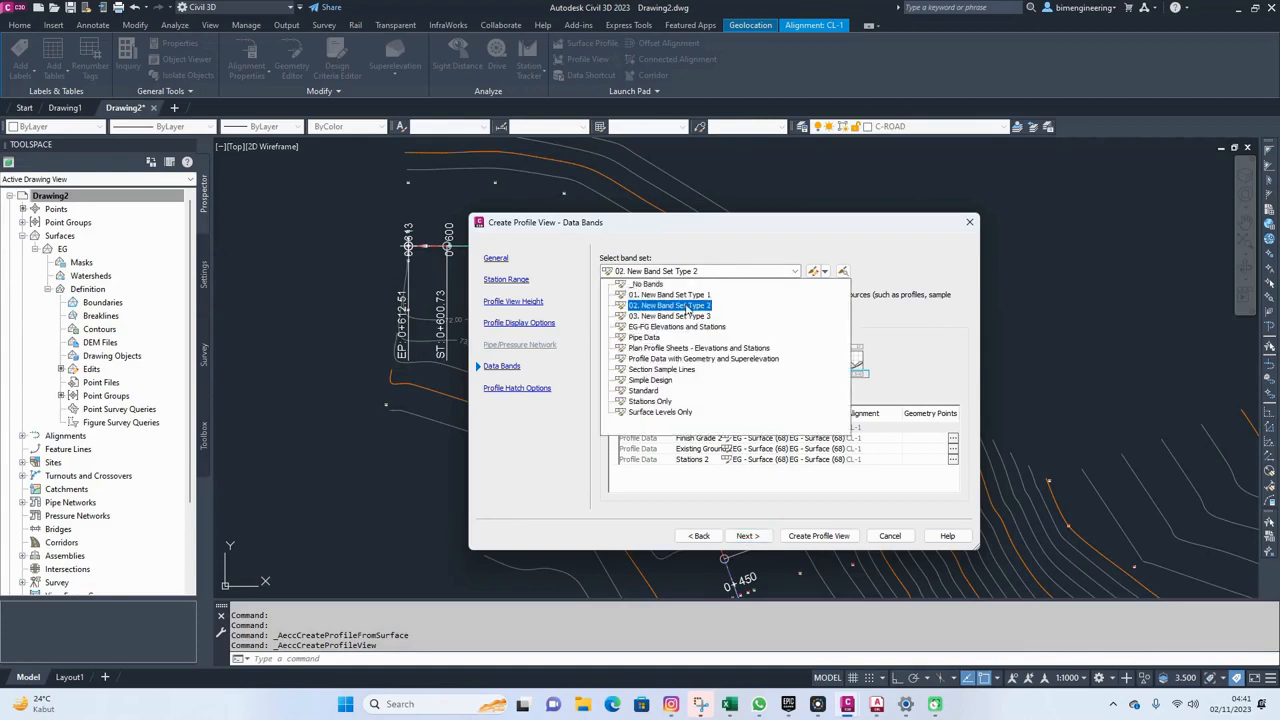
{"action": "left_click", "coordinate": [687, 309]}
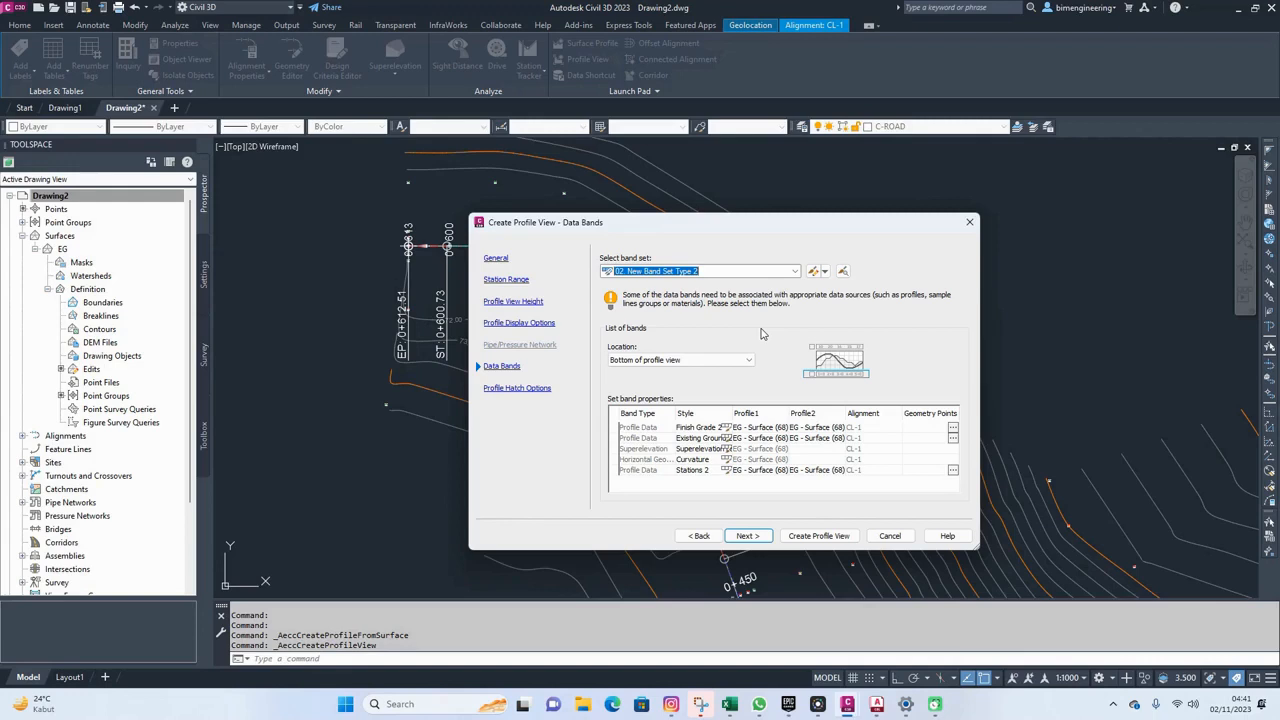
{"action": "left_click", "coordinate": [745, 537]}
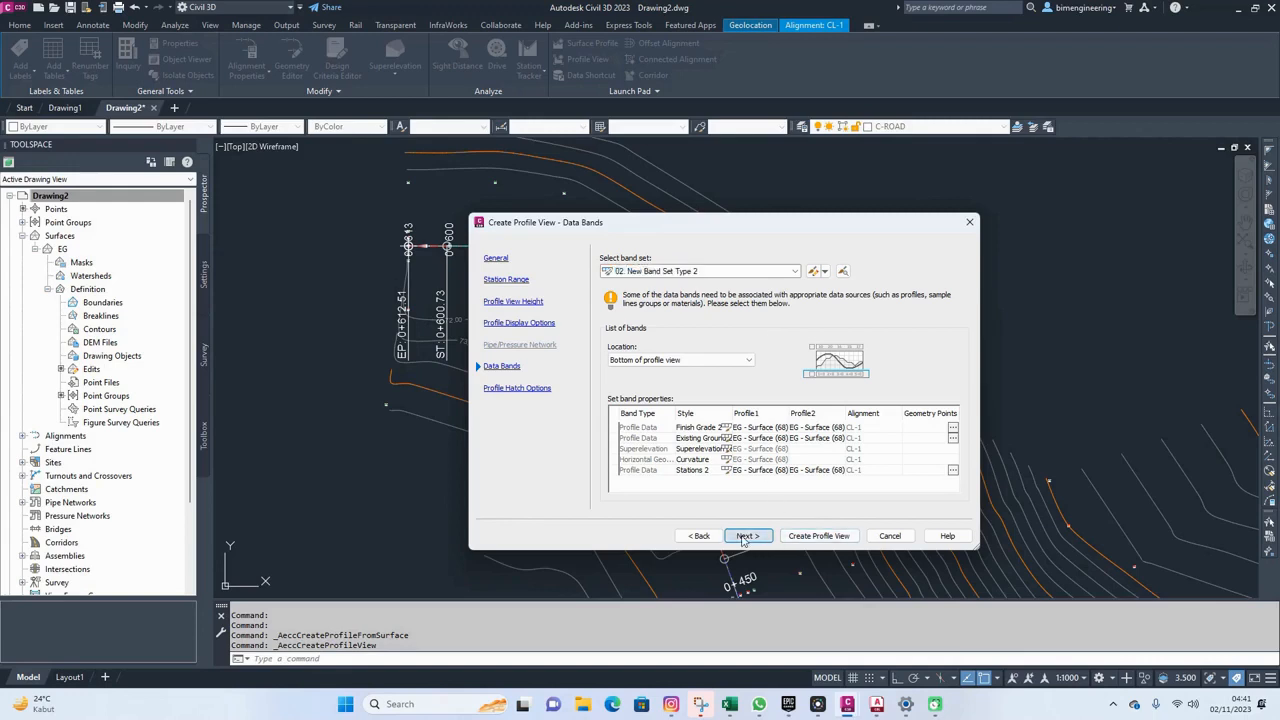
Create the profile view and place its origin in the empty area above the alignment
{"action": "left_click", "coordinate": [818, 536]}
{"action": "scroll", "coordinate": [986, 237], "scroll_direction": "down", "scroll_amount": 5}
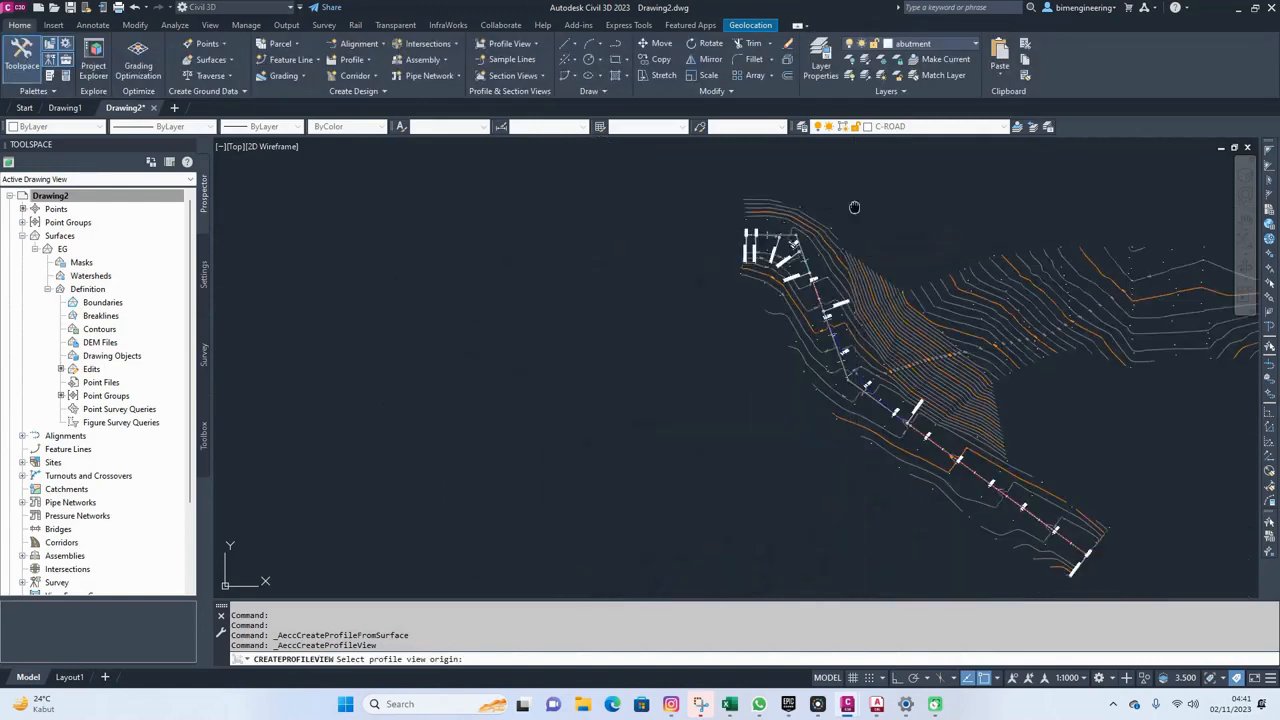
{"action": "left_click", "coordinate": [764, 297]}
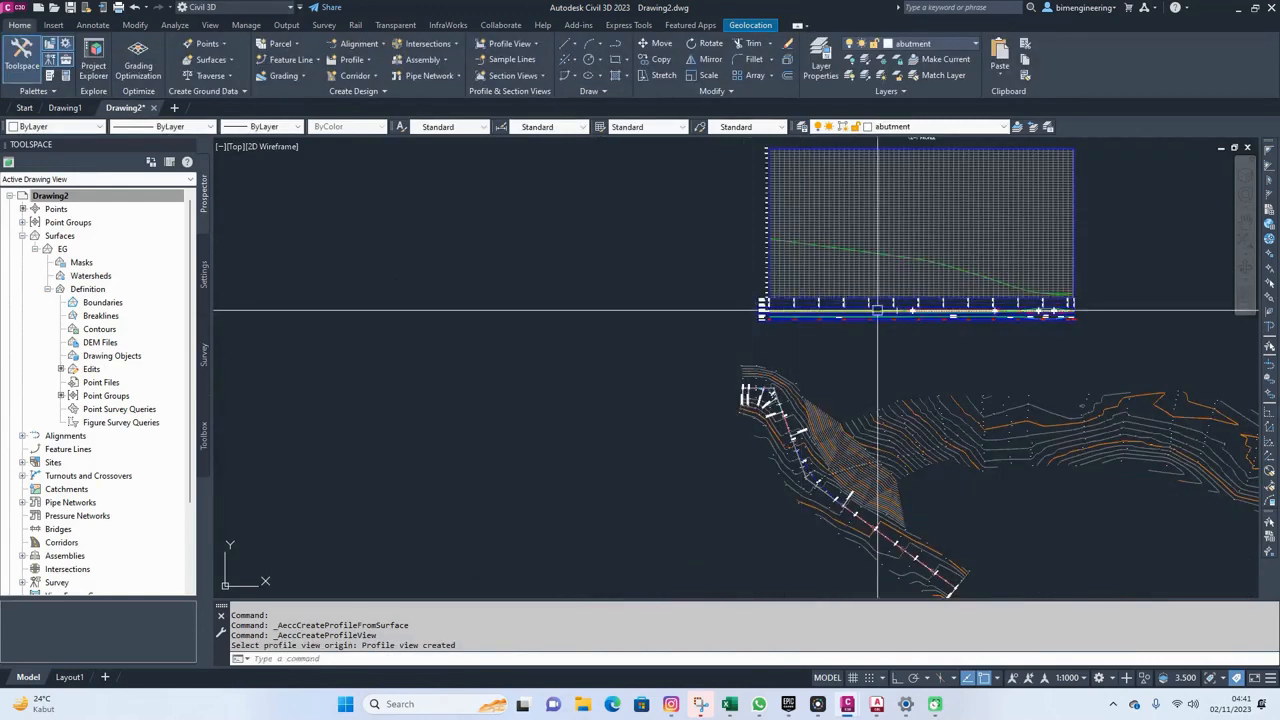
Examine the new profile view, its ground line and data bands, and the alignment in plan beneath it
{"action": "scroll", "coordinate": [832, 237], "scroll_direction": "up", "scroll_amount": 5}
{"action": "middle_click_drag", "start_coordinate": [980, 267], "coordinate": [625, 264]}
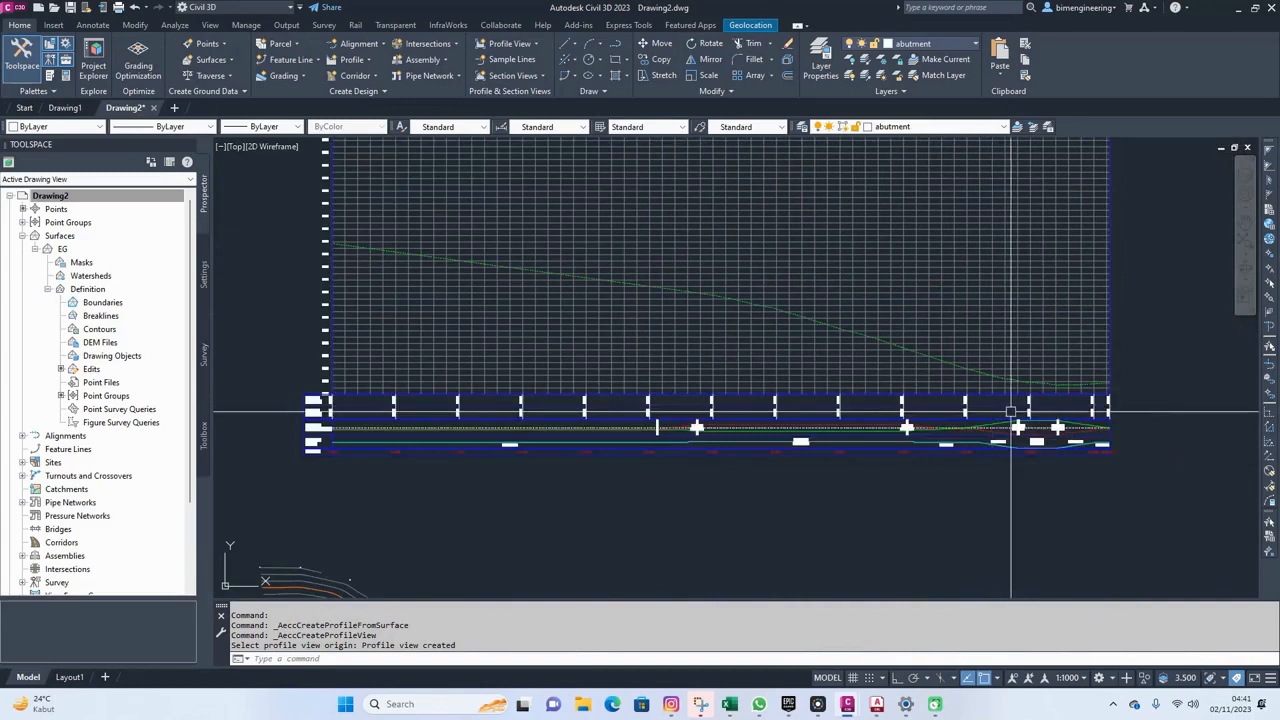
{"action": "middle_click_drag", "start_coordinate": [528, 266], "coordinate": [798, 287]}
{"action": "scroll", "coordinate": [803, 322], "scroll_direction": "down", "scroll_amount": 2}
{"action": "middle_click_drag", "start_coordinate": [791, 446], "coordinate": [724, 212]}
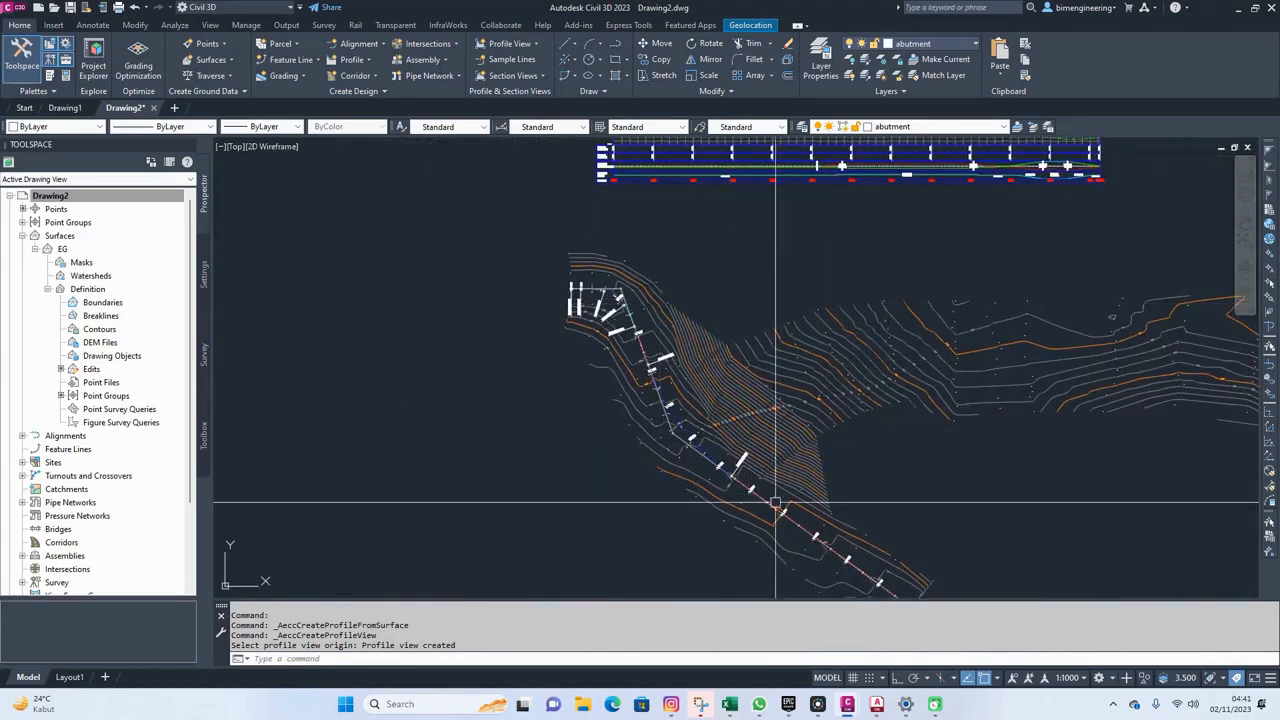
{"action": "middle_click_drag", "start_coordinate": [850, 273], "coordinate": [874, 506]}
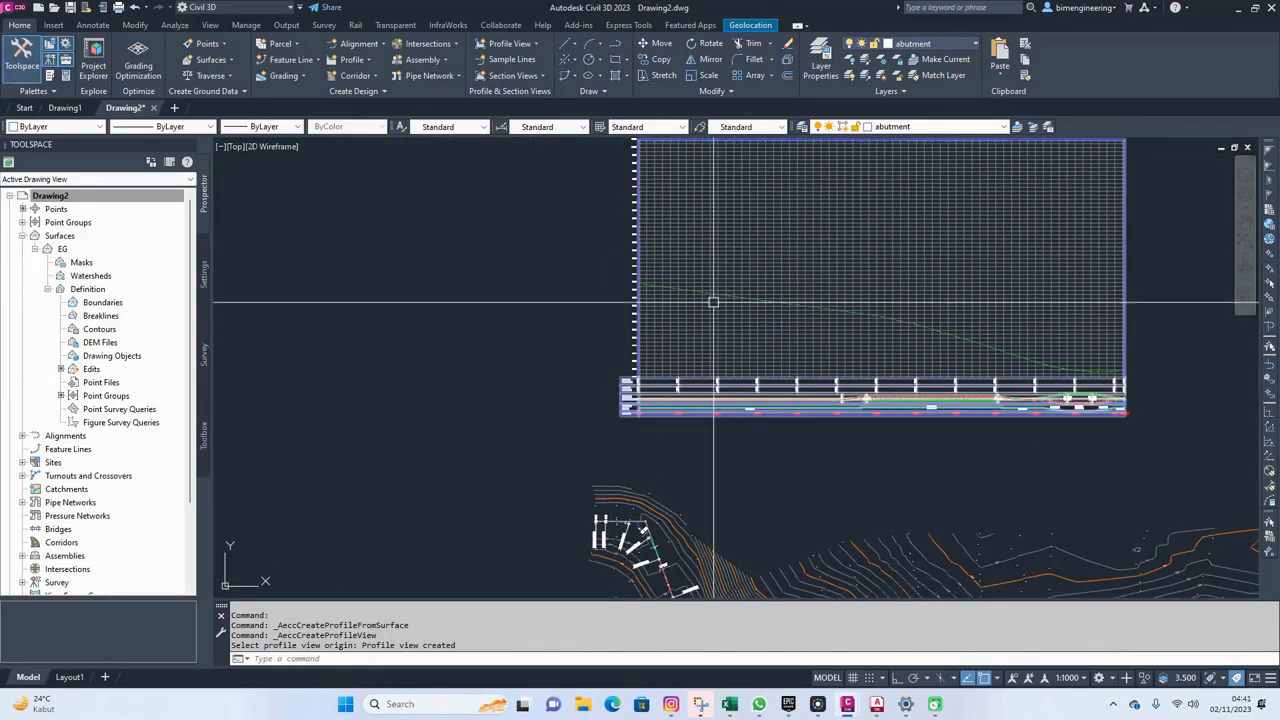
{"action": "scroll", "coordinate": [722, 302], "scroll_direction": "up", "scroll_amount": 2}
{"action": "middle_click_drag", "start_coordinate": [801, 265], "coordinate": [735, 248]}
{"action": "key", "text": "Escape"}
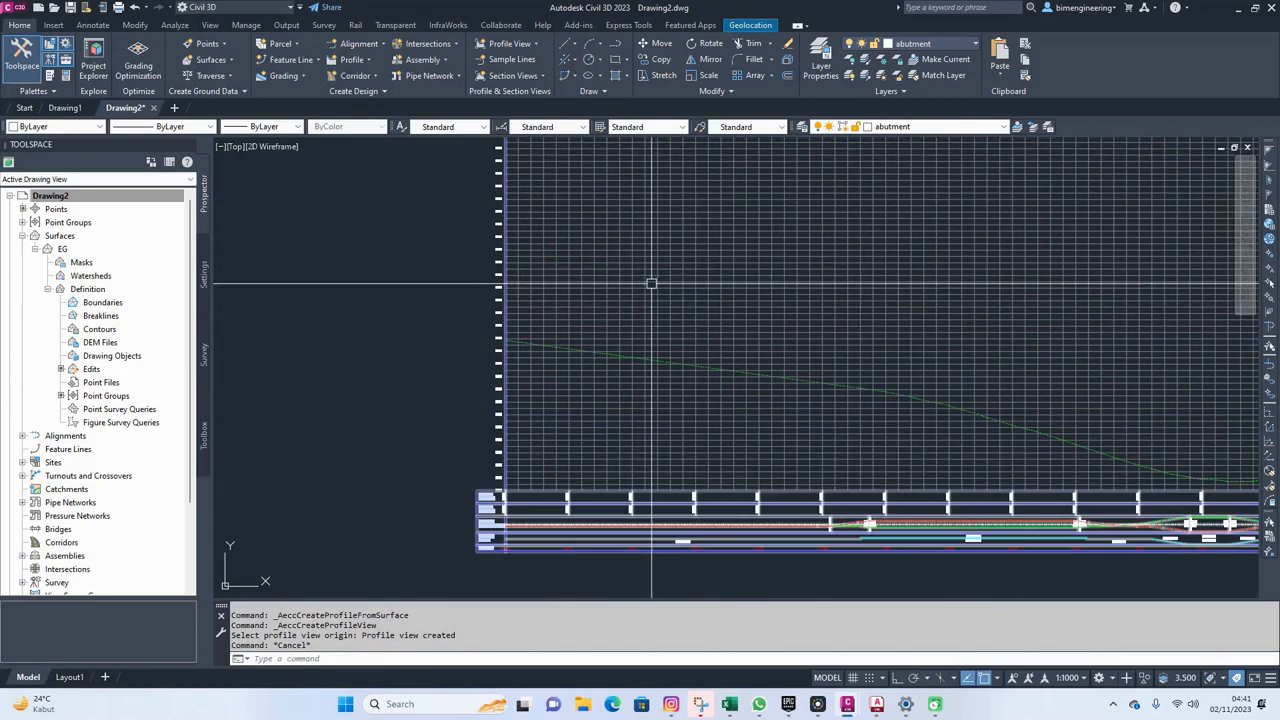
Draw a guide line from the start of the existing-ground profile along its first gentle slope
{"action": "type", "text": "l"}
{"action": "key", "text": "Return"}
{"action": "scroll", "coordinate": [492, 340], "scroll_direction": "up", "scroll_amount": 5}
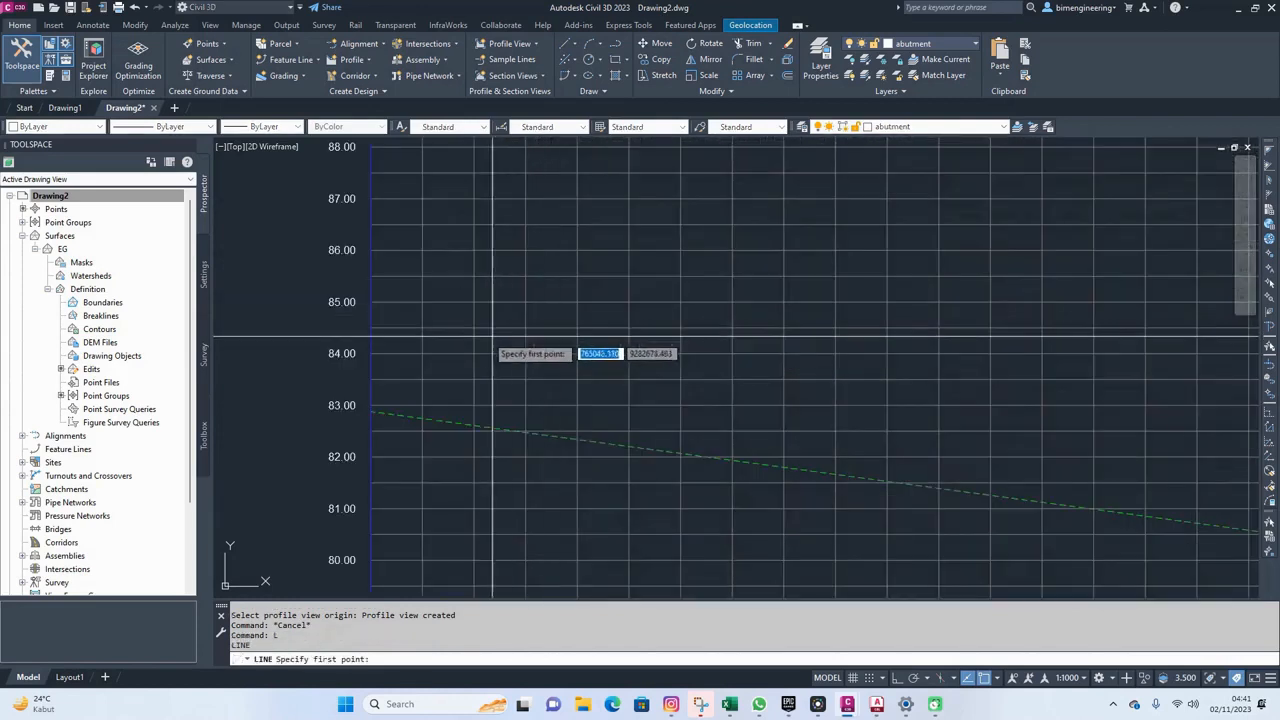
{"action": "left_click", "coordinate": [371, 412]}
{"action": "scroll", "coordinate": [728, 475], "scroll_direction": "down", "scroll_amount": 2}
{"action": "middle_click_drag", "start_coordinate": [931, 500], "coordinate": [613, 356]}
{"action": "scroll", "coordinate": [613, 356], "scroll_direction": "up", "scroll_amount": 2}
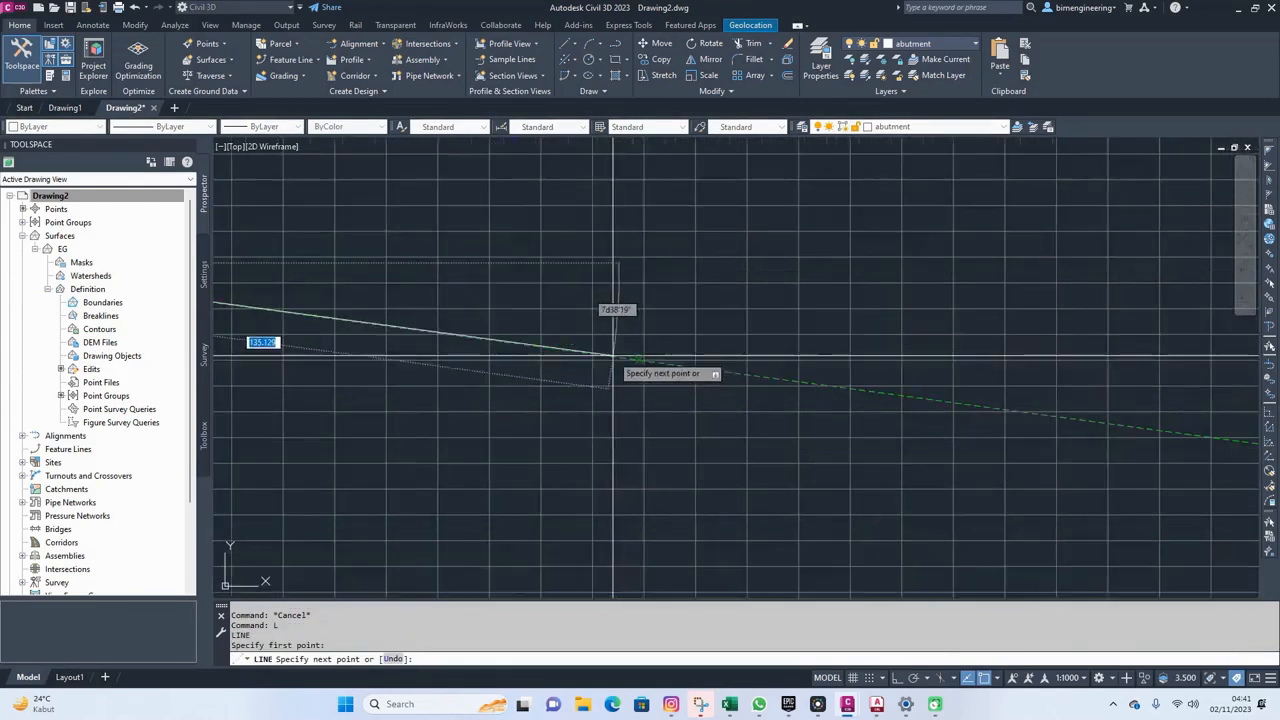
{"action": "left_click", "coordinate": [631, 357]}
{"action": "key", "text": "Return"}
Draw a second guide line along the steeper middle stretch of the existing-ground profile
{"action": "scroll", "coordinate": [591, 309], "scroll_direction": "down", "scroll_amount": 3}
{"action": "key", "text": "Return"}
{"action": "scroll", "coordinate": [591, 309], "scroll_direction": "up", "scroll_amount": 3}
{"action": "left_click", "coordinate": [878, 340]}
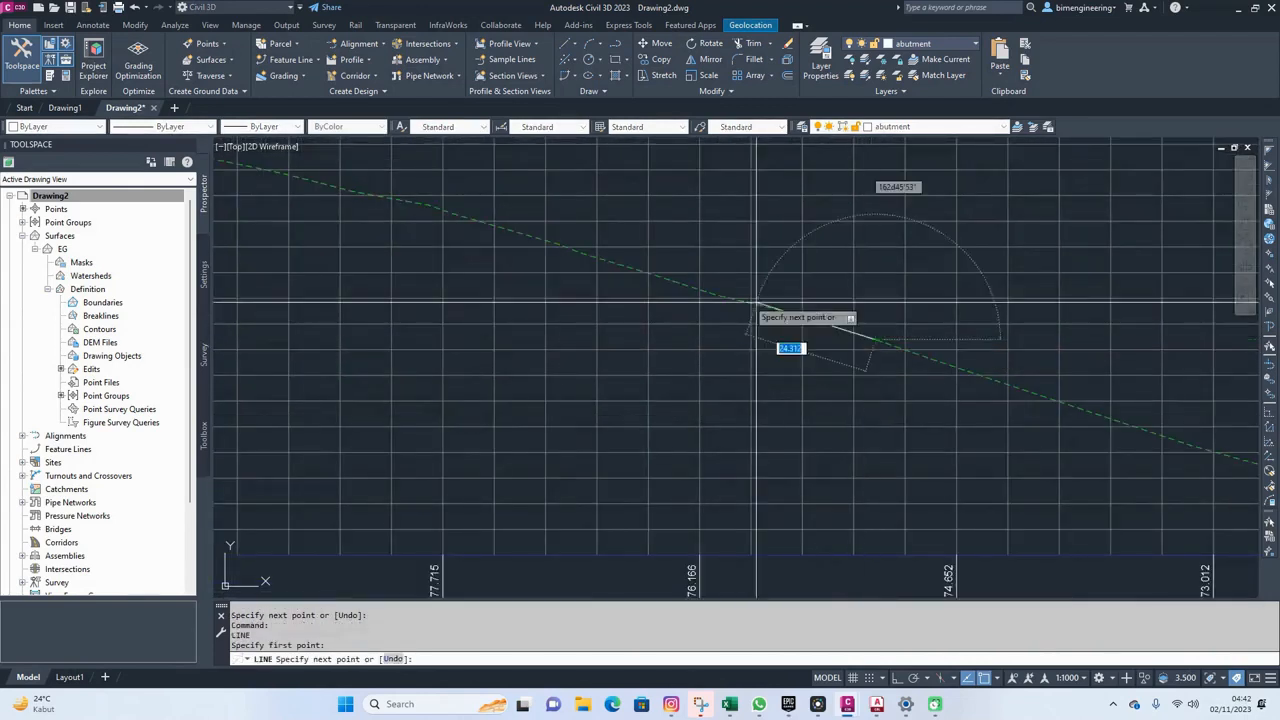
{"action": "left_click", "coordinate": [515, 245]}
{"action": "key", "text": "Return"}
Draw a third guide line from the end of the existing-ground profile back along its final nearly flat stretch
{"action": "scroll", "coordinate": [872, 354], "scroll_direction": "down", "scroll_amount": 3}
{"action": "scroll", "coordinate": [872, 354], "scroll_direction": "up", "scroll_amount": 5}
{"action": "key", "text": "Return"}
{"action": "left_click", "coordinate": [780, 262]}
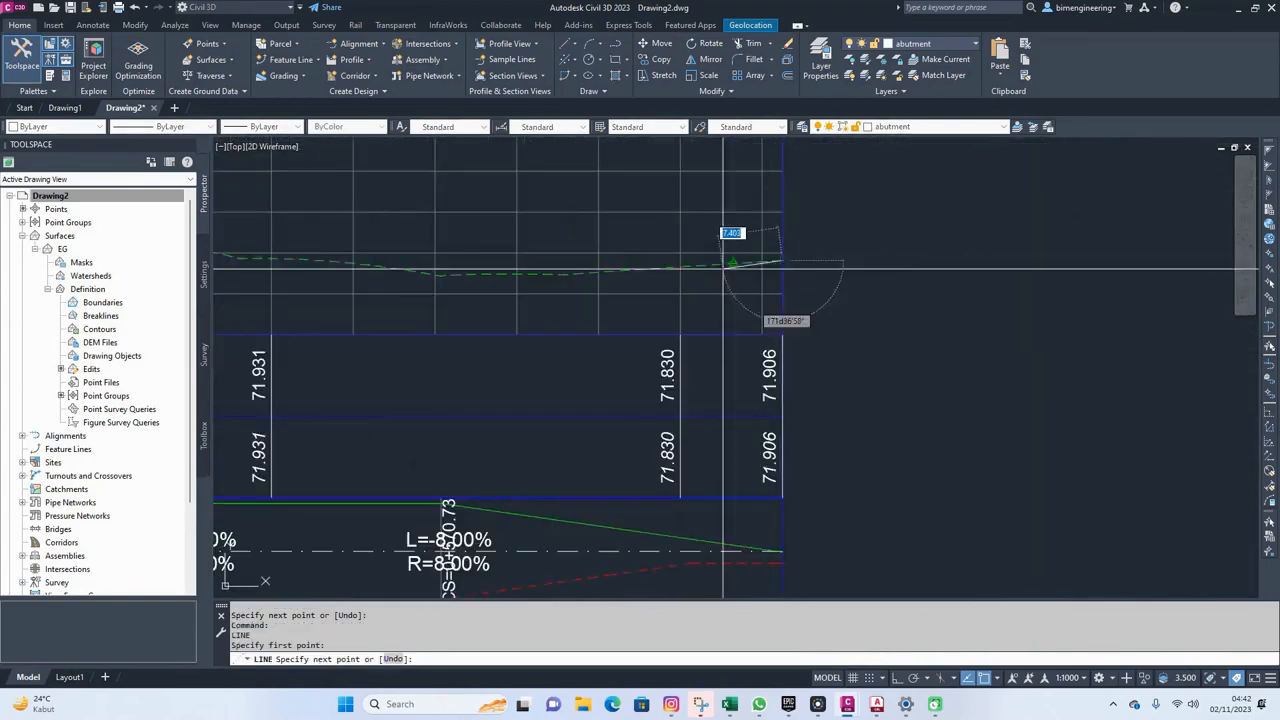
{"action": "left_click", "coordinate": [587, 273]}
{"action": "key", "text": "Return"}
{"action": "scroll", "coordinate": [585, 275], "scroll_direction": "down", "scroll_amount": 3}
{"action": "middle_click_drag", "start_coordinate": [443, 248], "coordinate": [746, 332]}
{"action": "key", "text": "Escape"}
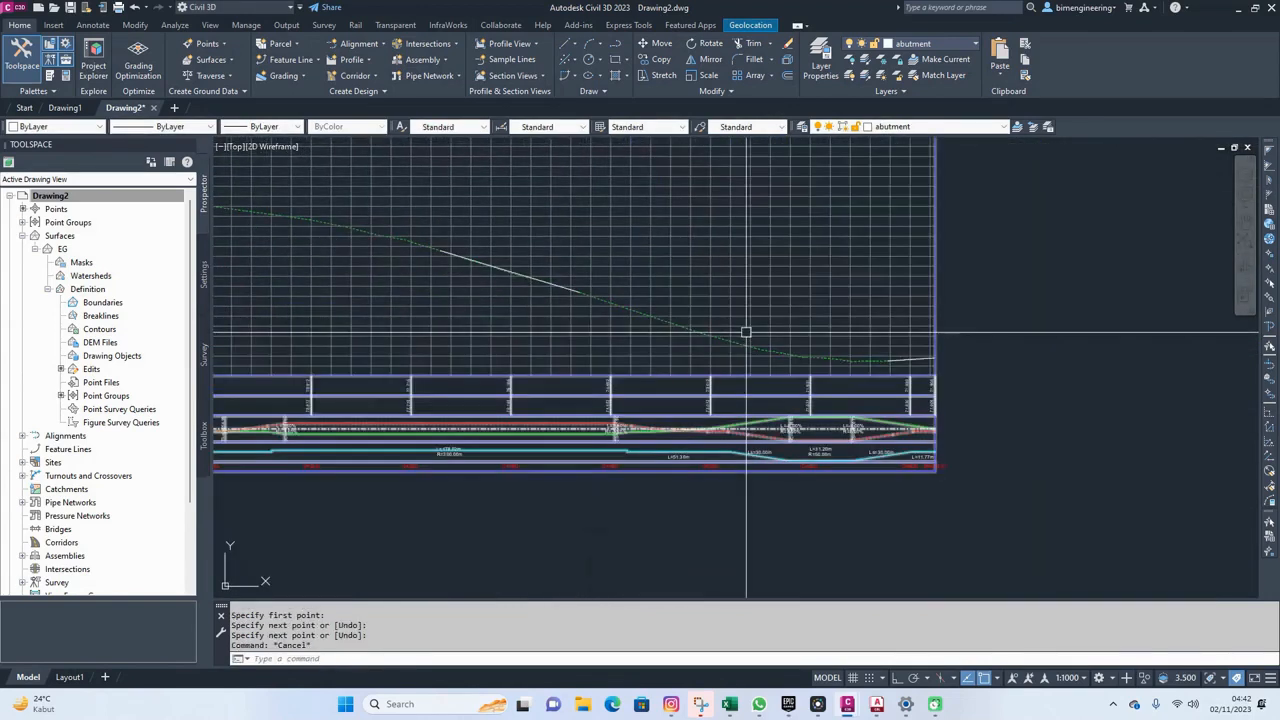
Fillet the three guide lines with radius 0 so neighbouring lines meet at sharp corners
{"action": "type", "text": "f"}
{"action": "key", "text": "Return"}
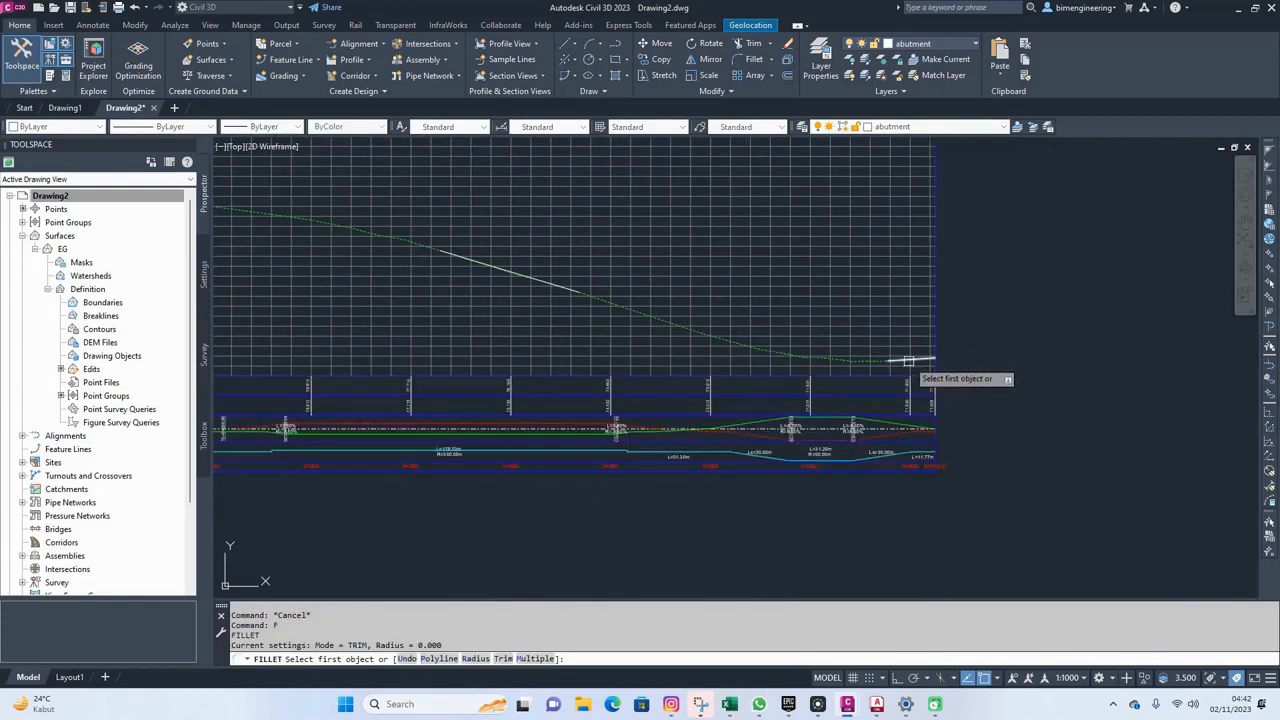
{"action": "left_click", "coordinate": [910, 360]}
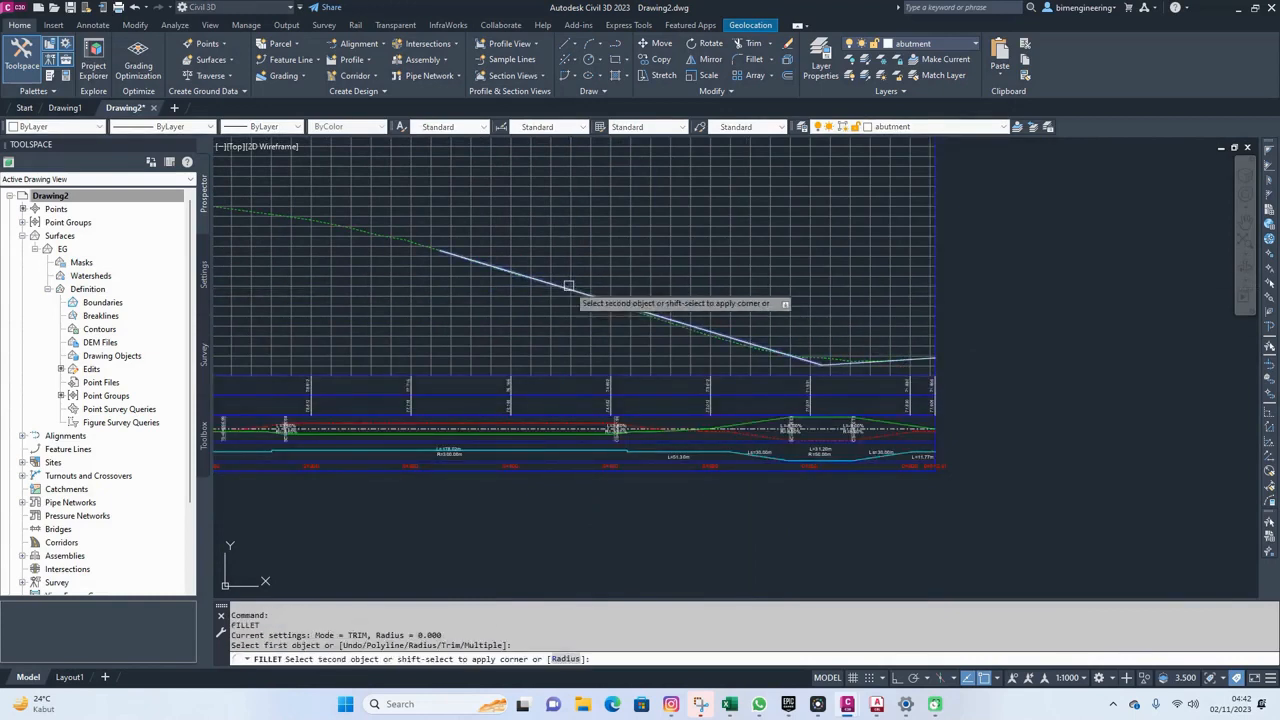
{"action": "middle_click_drag", "start_coordinate": [572, 285], "coordinate": [1072, 337]}
{"action": "scroll", "coordinate": [474, 220], "scroll_direction": "up", "scroll_amount": 3}
{"action": "scroll", "coordinate": [860, 326], "scroll_direction": "down", "scroll_amount": 5}
{"action": "middle_click_drag", "start_coordinate": [860, 326], "coordinate": [666, 323]}
{"action": "key", "text": "Escape"}
{"action": "left_click", "coordinate": [660, 240]}
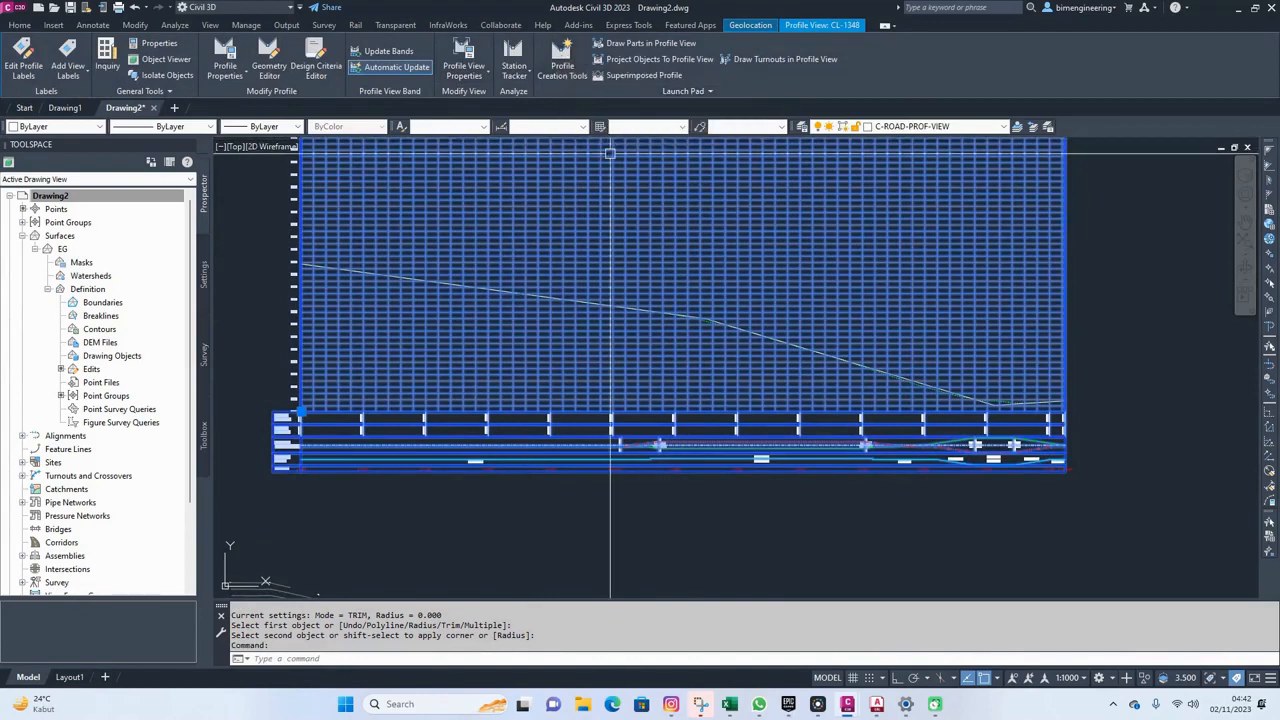
{"action": "key", "text": "Escape"}
{"action": "key", "text": "Escape"}
Start a new layout profile in the profile view and set its name template to only the Alignment Name field
{"action": "middle_click_drag", "start_coordinate": [608, 180], "coordinate": [680, 297]}
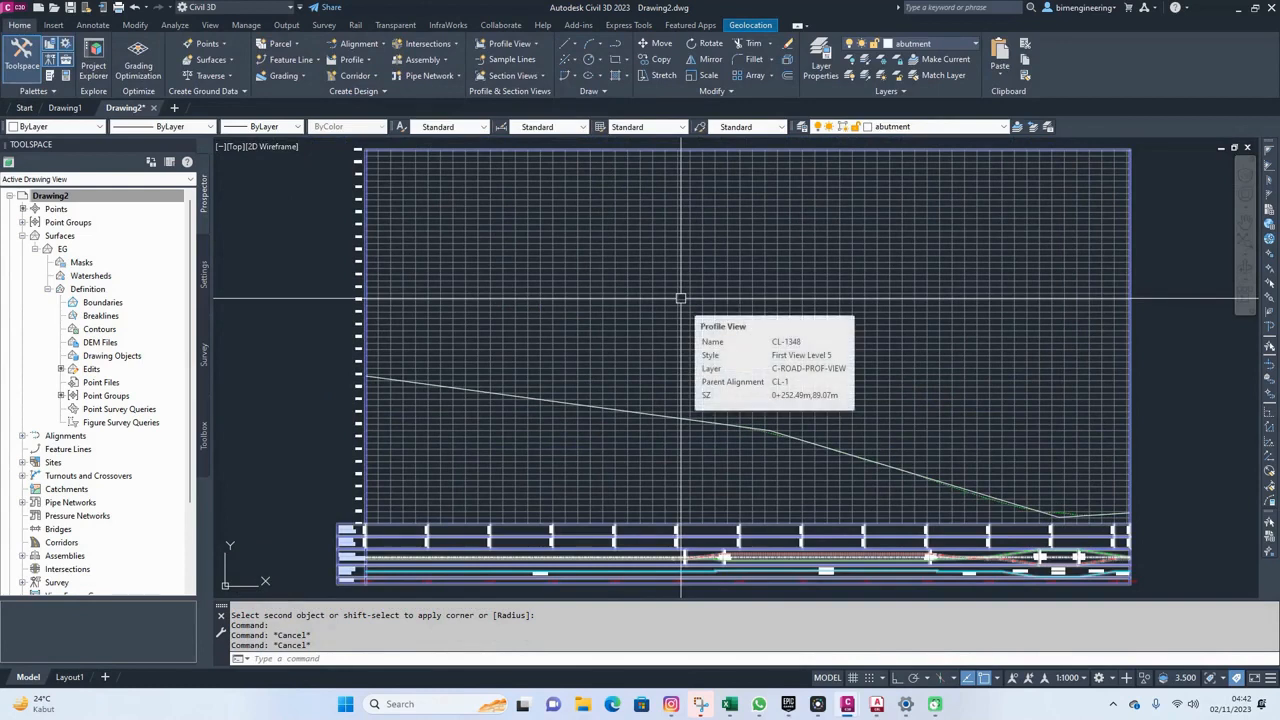
{"action": "left_click", "coordinate": [680, 297]}
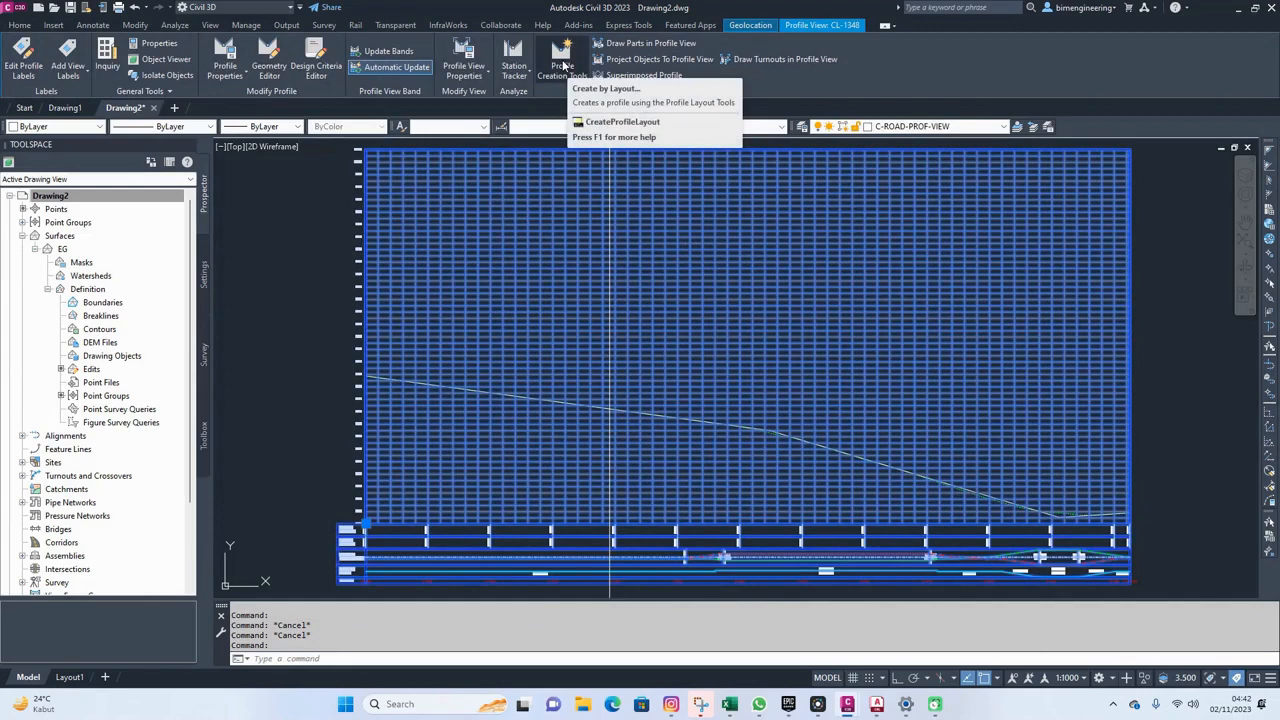
{"action": "left_click", "coordinate": [563, 66]}
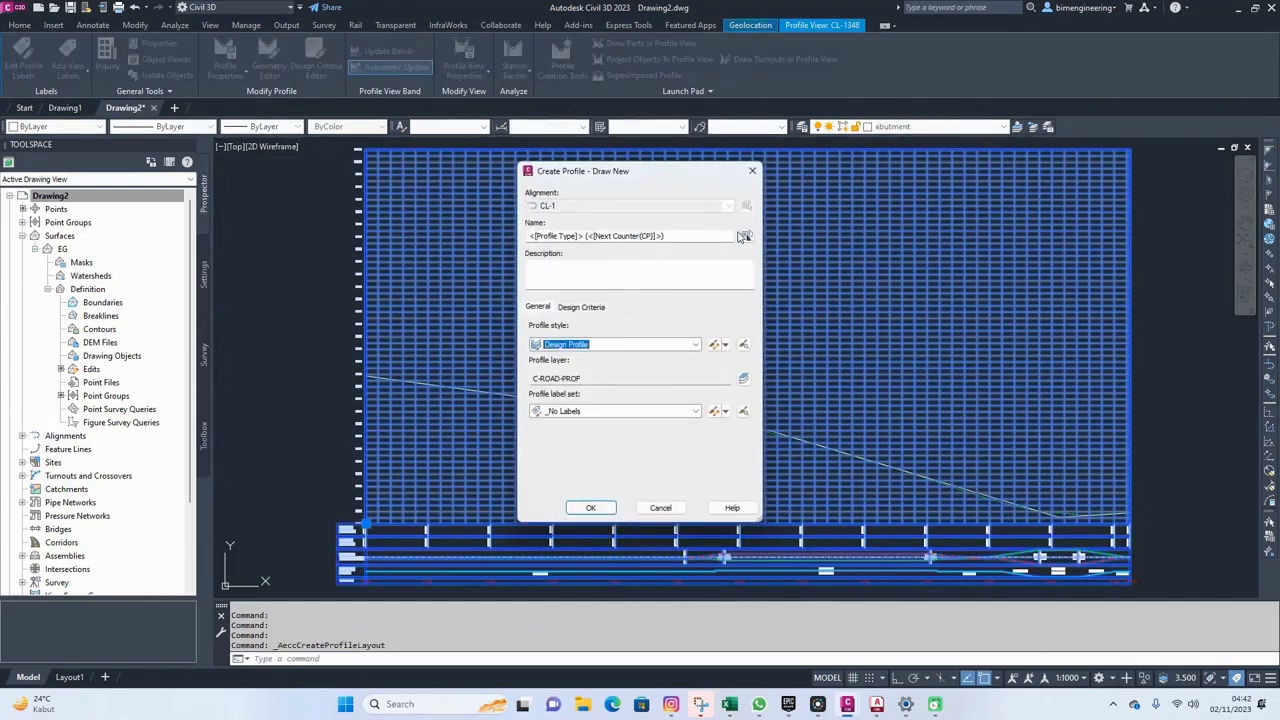
{"action": "left_click", "coordinate": [746, 237]}
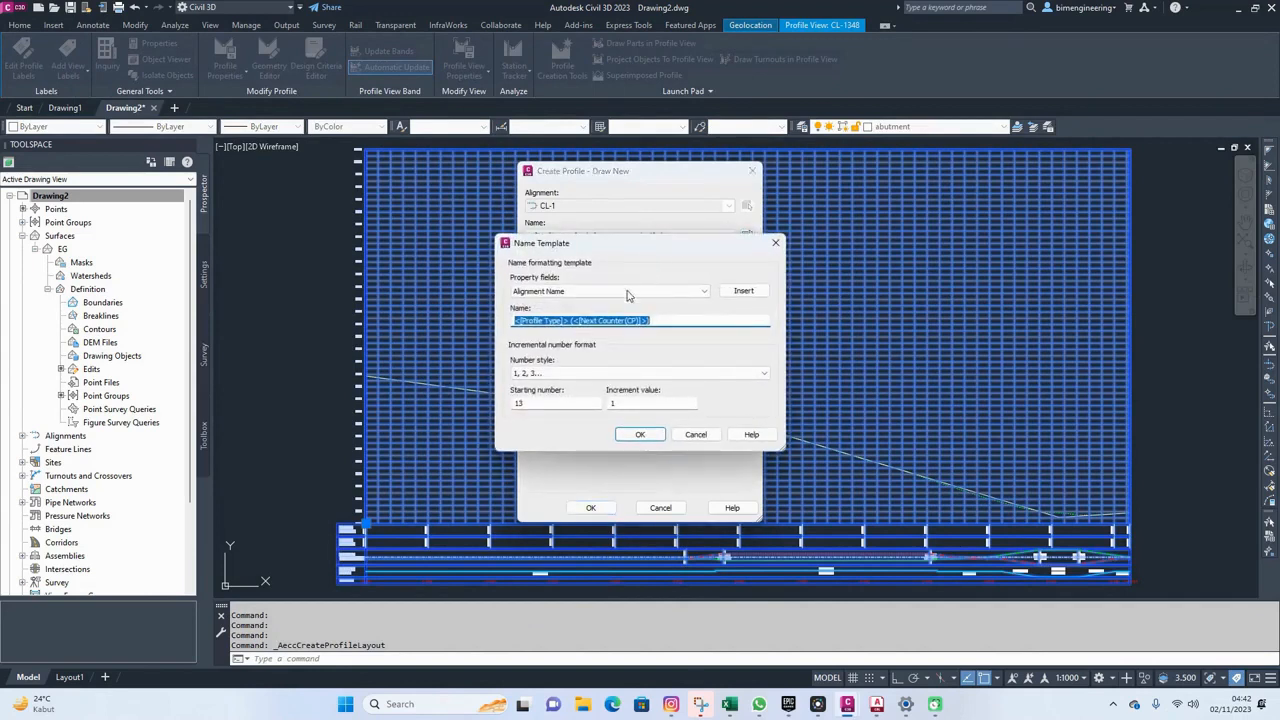
{"action": "left_click", "coordinate": [736, 292]}
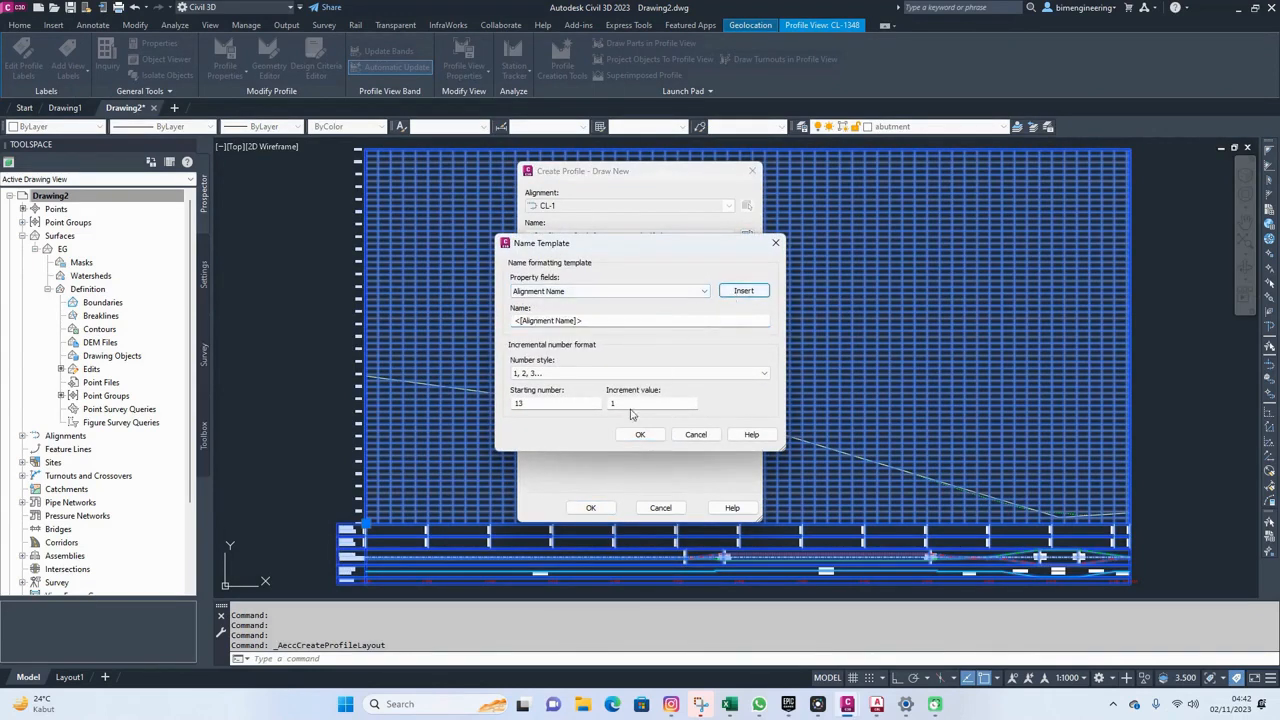
{"action": "left_click", "coordinate": [637, 437]}
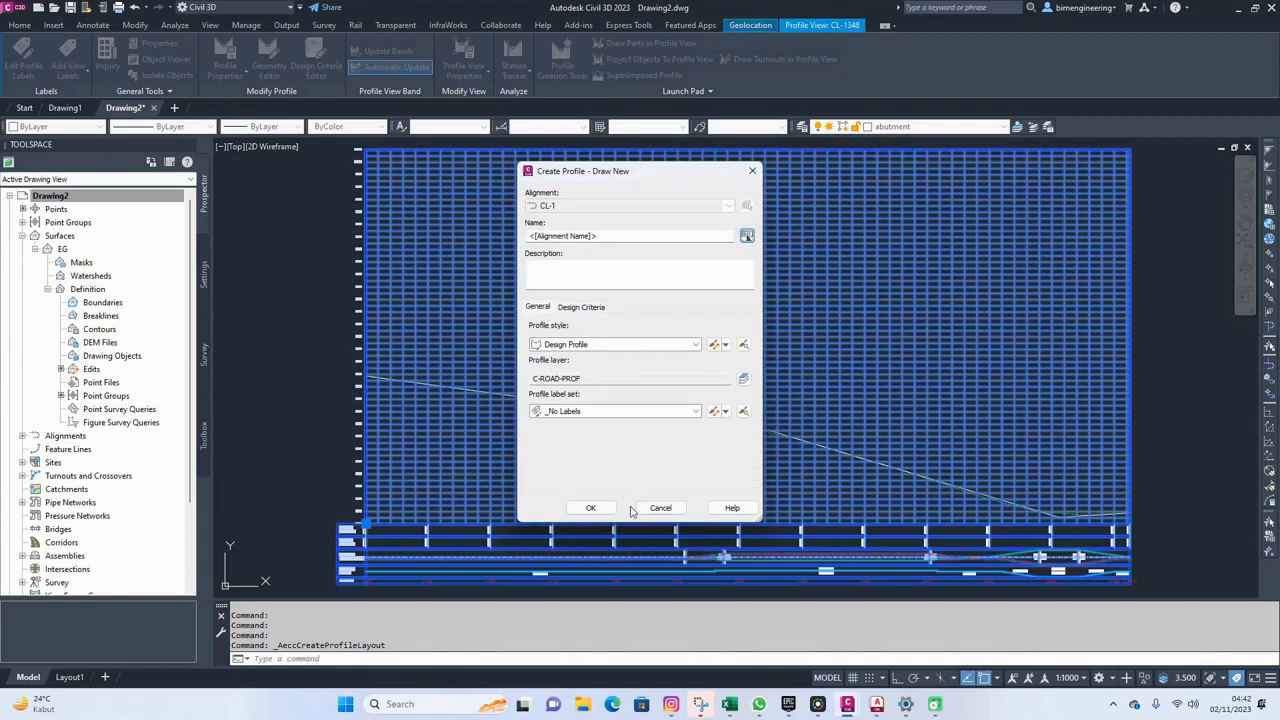
Assign the profile label set My Style and create the design profile
{"action": "left_click", "coordinate": [604, 412]}
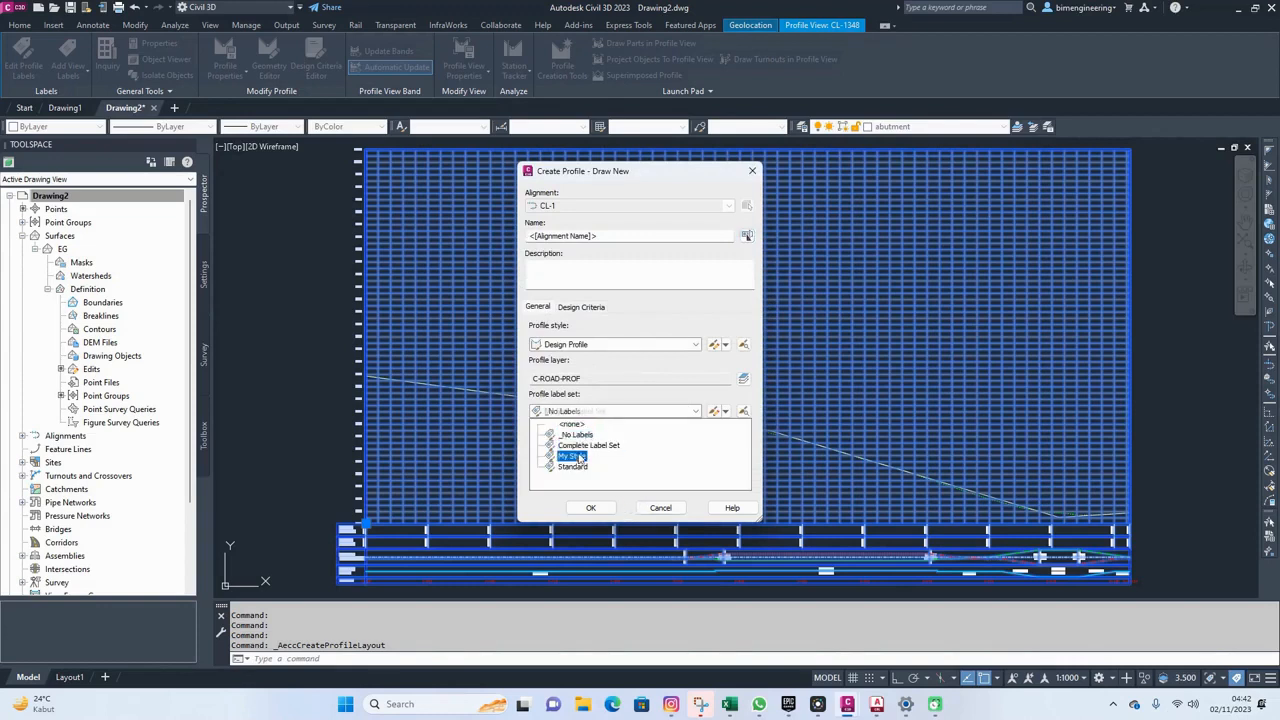
{"action": "left_click", "coordinate": [572, 456]}
{"action": "left_click", "coordinate": [591, 508]}
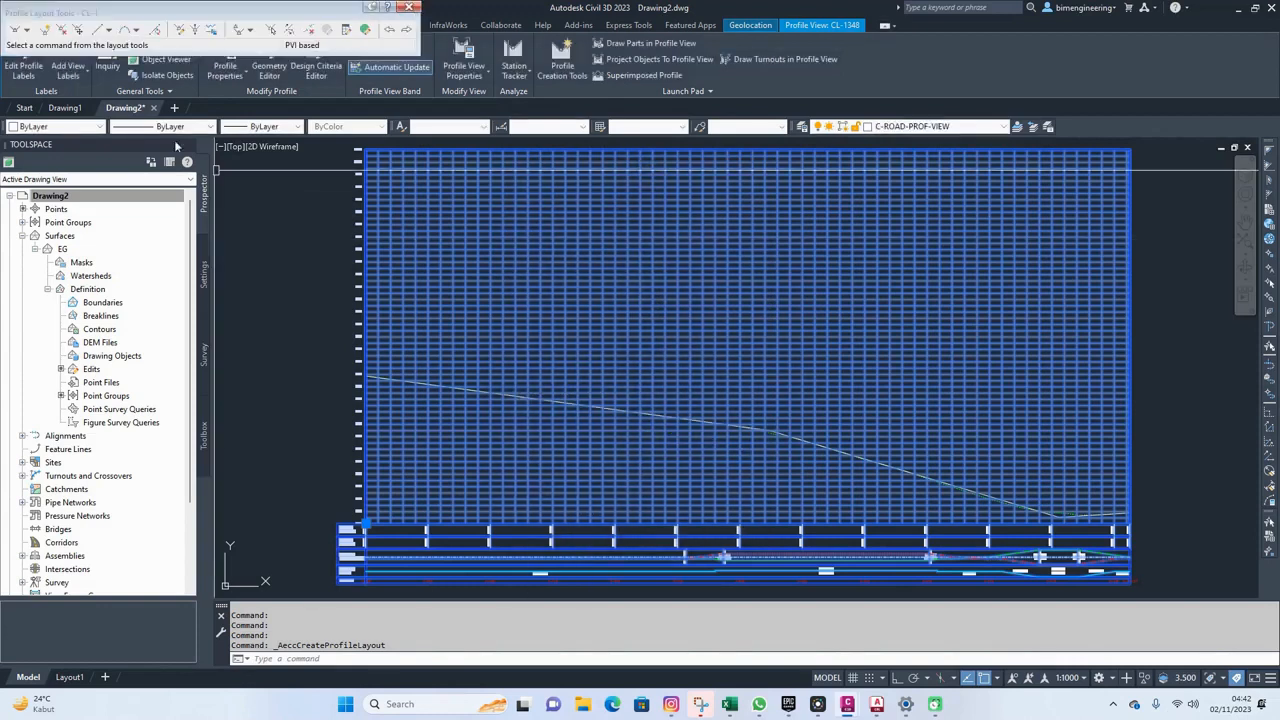
Draw the design profile's first tangent from the start of the guide lines to their first corner
{"action": "left_click_drag", "start_coordinate": [214, 12], "coordinate": [538, 37]}
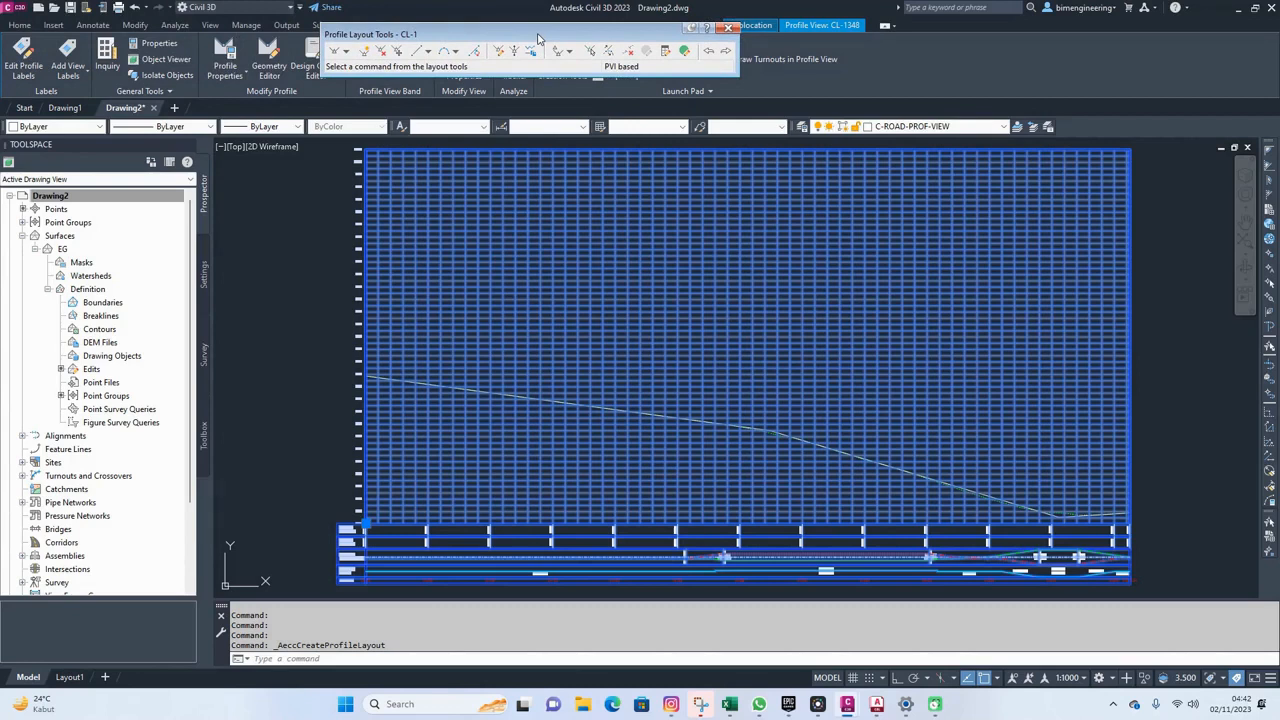
{"action": "left_click", "coordinate": [336, 52]}
{"action": "scroll", "coordinate": [371, 380], "scroll_direction": "up", "scroll_amount": 5}
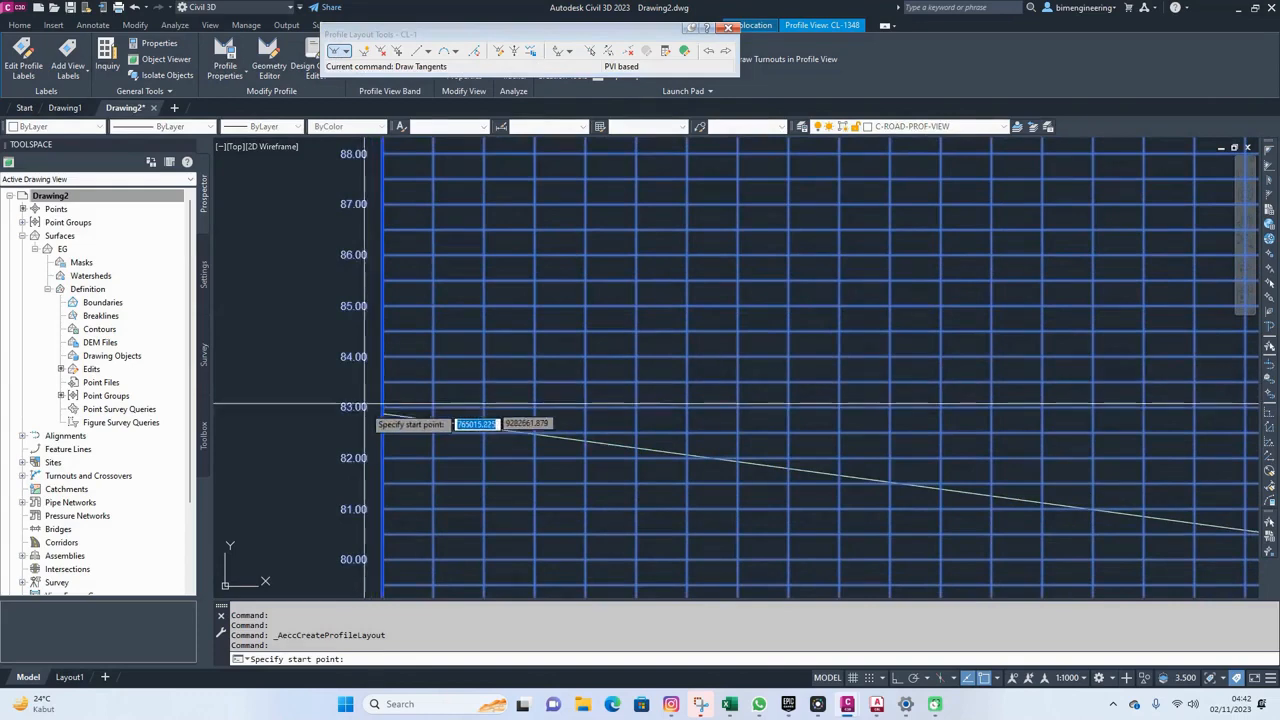
{"action": "left_click", "coordinate": [384, 414]}
{"action": "scroll", "coordinate": [560, 446], "scroll_direction": "down", "scroll_amount": 4}
{"action": "middle_click_drag", "start_coordinate": [868, 478], "coordinate": [422, 297]}
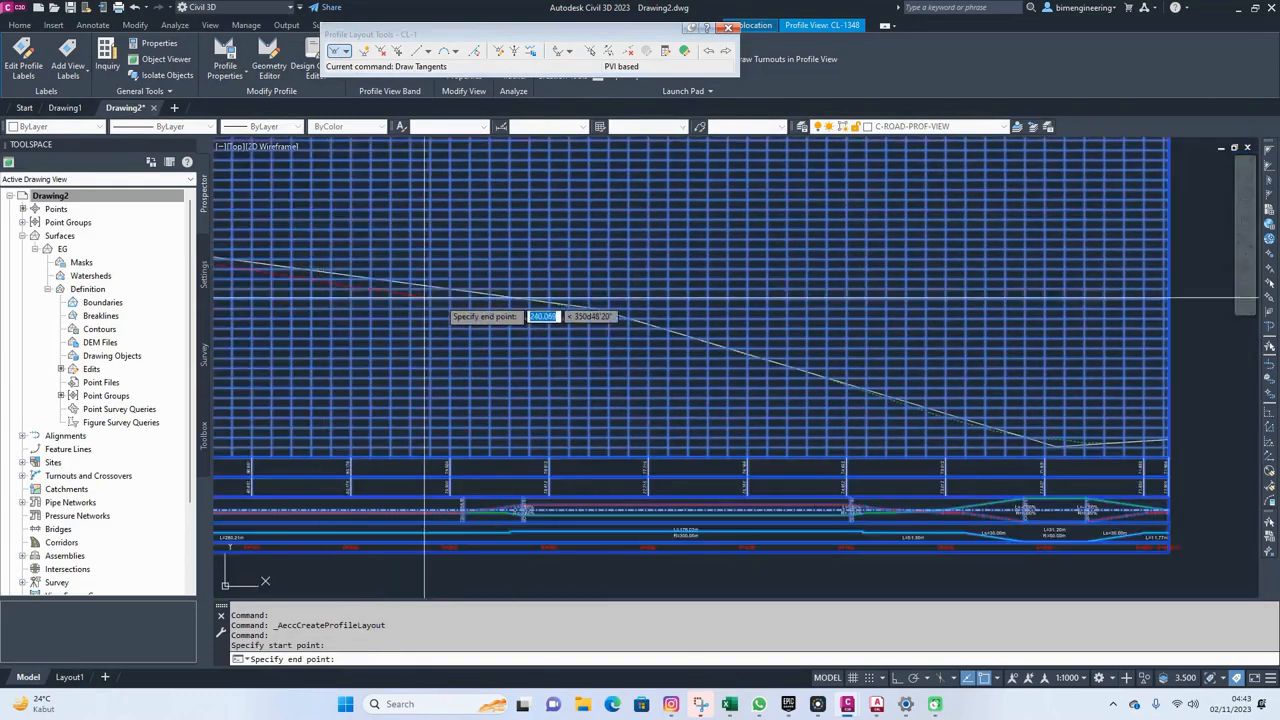
{"action": "scroll", "coordinate": [513, 305], "scroll_direction": "up", "scroll_amount": 6}
{"action": "scroll", "coordinate": [663, 326], "scroll_direction": "up", "scroll_amount": 2}
{"action": "left_click", "coordinate": [1041, 327]}
Continue the design profile with a tangent down to the low guide-line corner near the end
{"action": "scroll", "coordinate": [1130, 397], "scroll_direction": "down", "scroll_amount": 4}
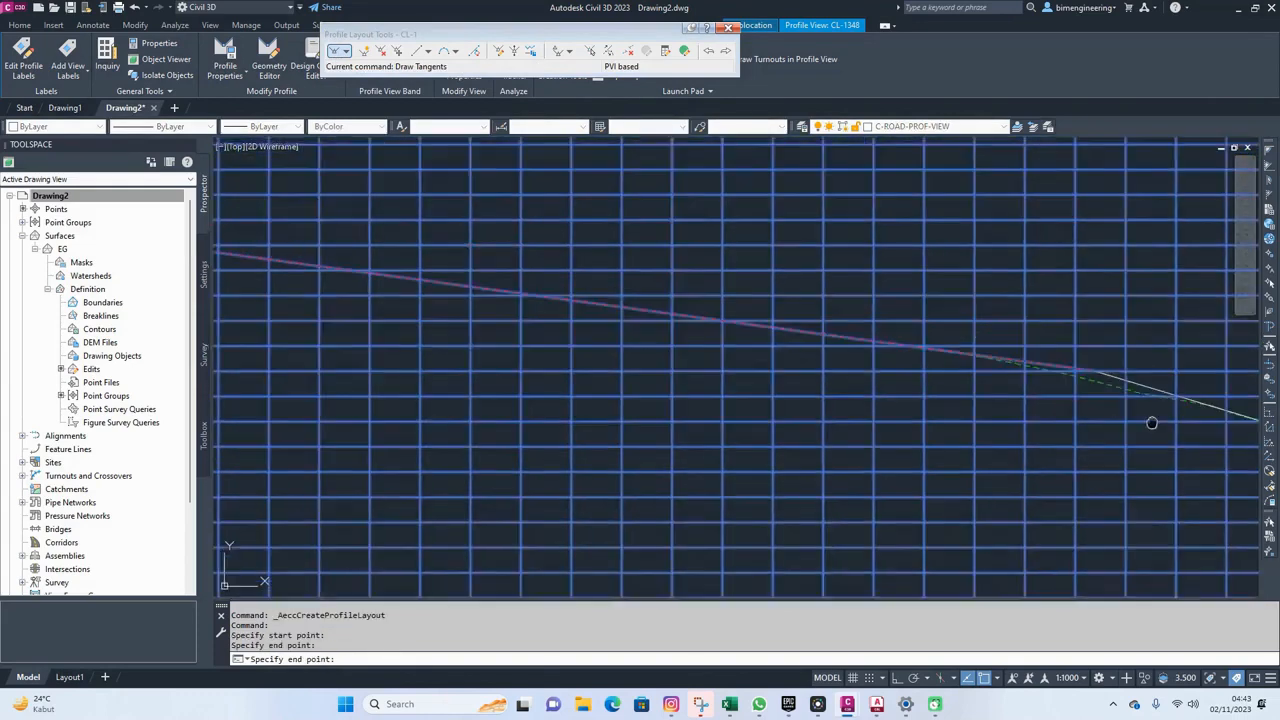
{"action": "middle_click_drag", "start_coordinate": [1151, 423], "coordinate": [289, 200]}
{"action": "middle_click_drag", "start_coordinate": [1092, 475], "coordinate": [409, 298]}
{"action": "scroll", "coordinate": [680, 346], "scroll_direction": "up", "scroll_amount": 5}
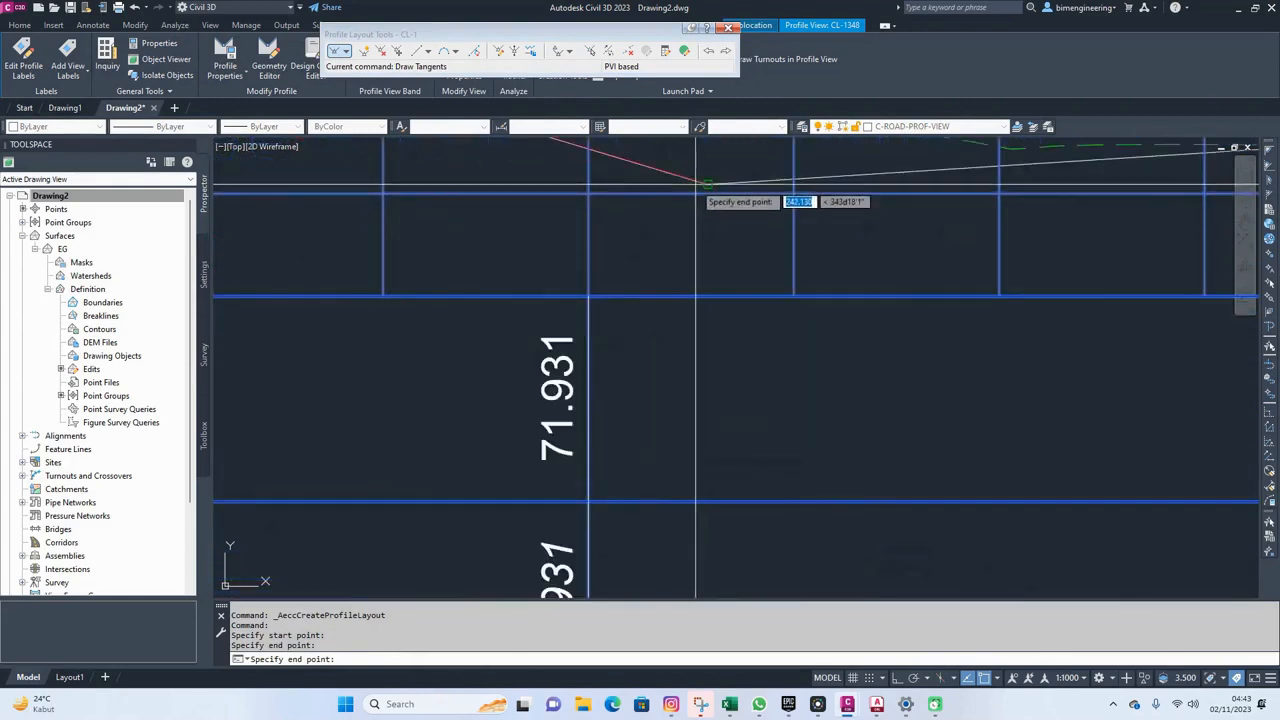
{"action": "left_click", "coordinate": [708, 182]}
Draw the last design tangent to the guide line's endpoint on the profile view's end edge and finish the layout
{"action": "middle_click_drag", "start_coordinate": [973, 290], "coordinate": [706, 302]}
{"action": "scroll", "coordinate": [800, 305], "scroll_direction": "down", "scroll_amount": 2}
{"action": "middle_click_drag", "start_coordinate": [1050, 280], "coordinate": [580, 354]}
{"action": "scroll", "coordinate": [613, 309], "scroll_direction": "up", "scroll_amount": 9}
{"action": "scroll", "coordinate": [683, 186], "scroll_direction": "up", "scroll_amount": 2}
{"action": "middle_click_drag", "start_coordinate": [683, 186], "coordinate": [659, 340]}
{"action": "left_click", "coordinate": [734, 249]}
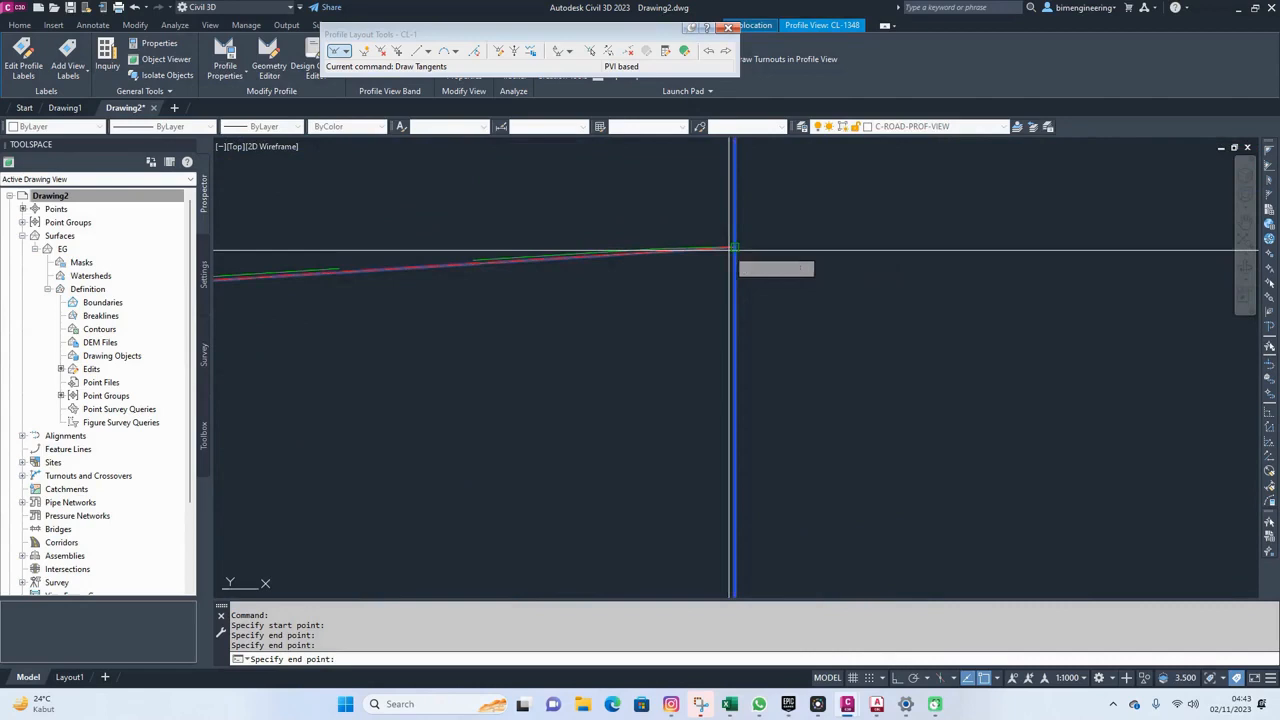
{"action": "key", "text": "Return"}
Examine the grade labels and grade breaks of the design profile against the existing ground along the whole profile view
{"action": "scroll", "coordinate": [650, 302], "scroll_direction": "down", "scroll_amount": 12}
{"action": "middle_click_drag", "start_coordinate": [476, 339], "coordinate": [837, 412]}
{"action": "middle_click_drag", "start_coordinate": [405, 345], "coordinate": [752, 377]}
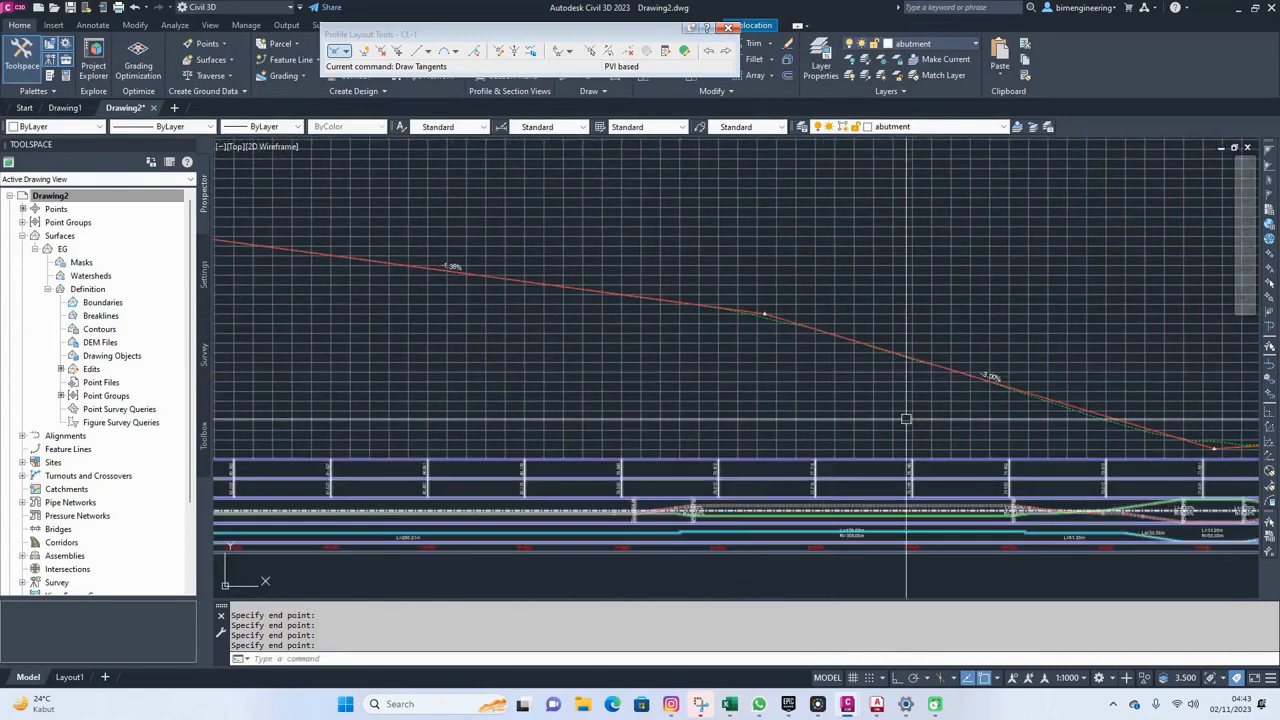
{"action": "middle_click_drag", "start_coordinate": [912, 420], "coordinate": [590, 347]}
{"action": "middle_click_drag", "start_coordinate": [396, 282], "coordinate": [869, 336]}
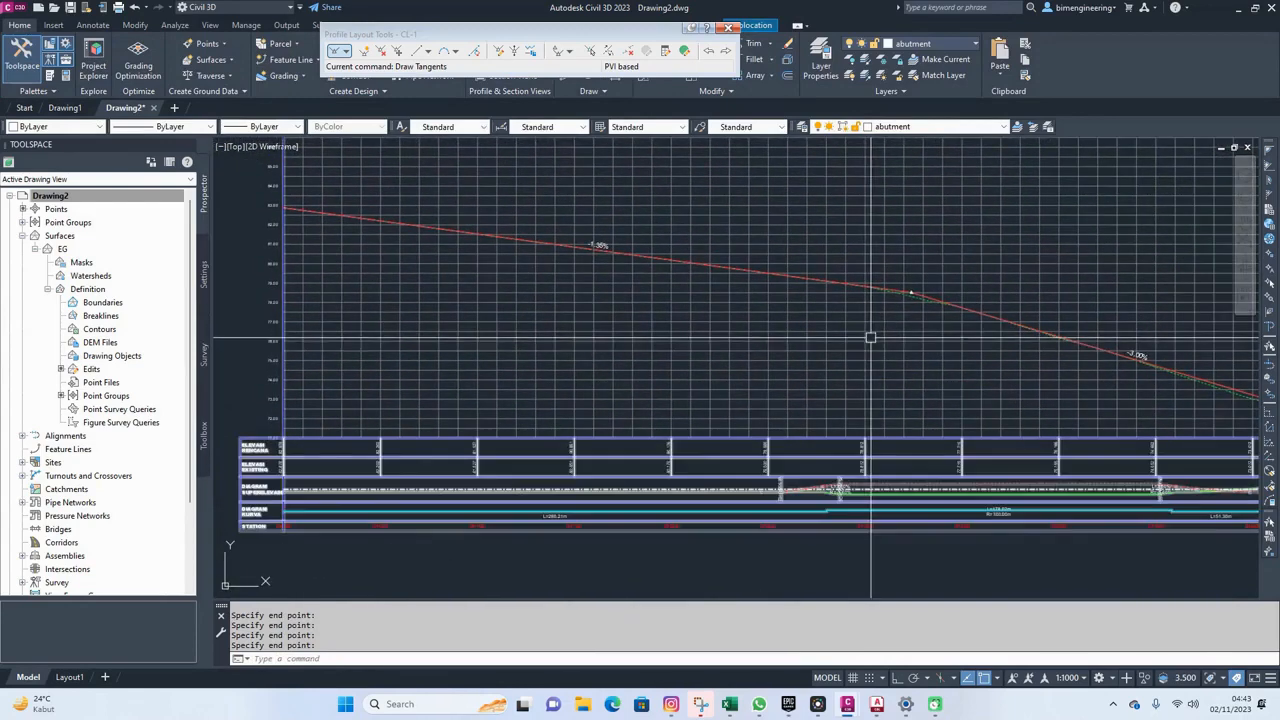
{"action": "mouse_move", "coordinate": [966, 355]}
{"action": "middle_mouse_down"}
{"action": "mouse_move", "coordinate": [683, 343]}
{"action": "mouse_move", "coordinate": [618, 304]}
{"action": "middle_mouse_up"}
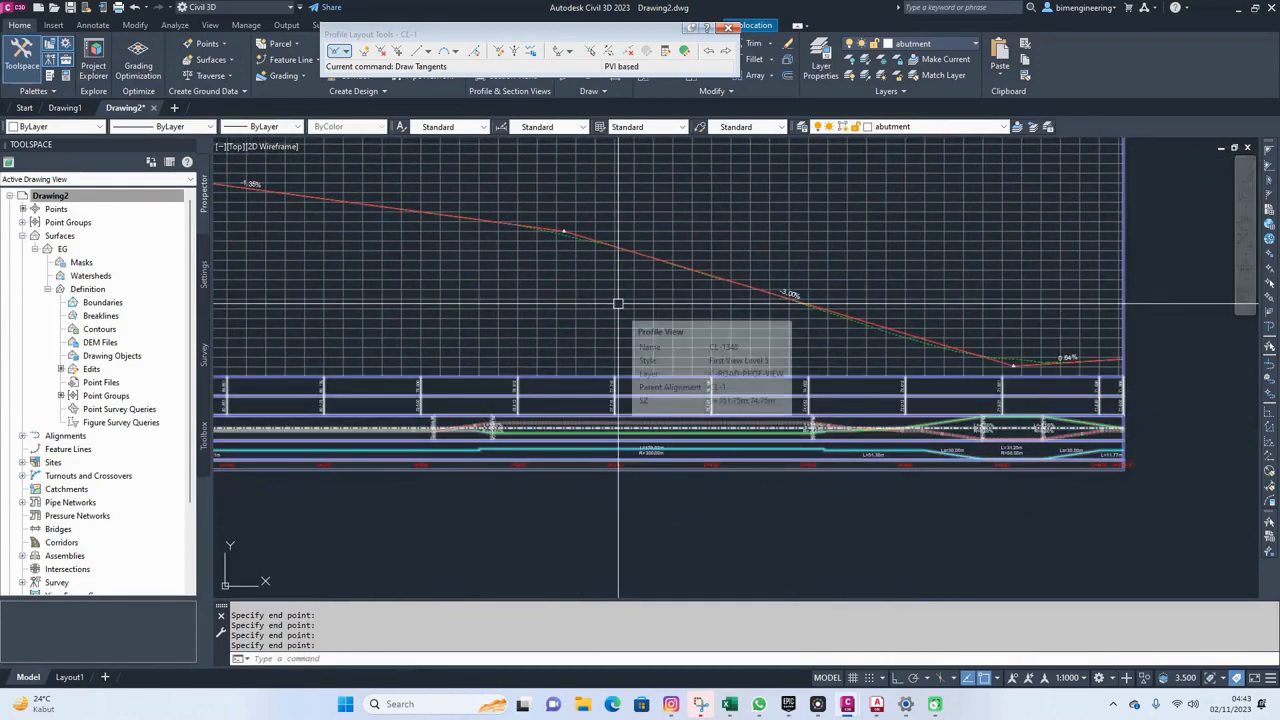
{"action": "scroll", "coordinate": [566, 228], "scroll_direction": "up", "scroll_amount": 4}
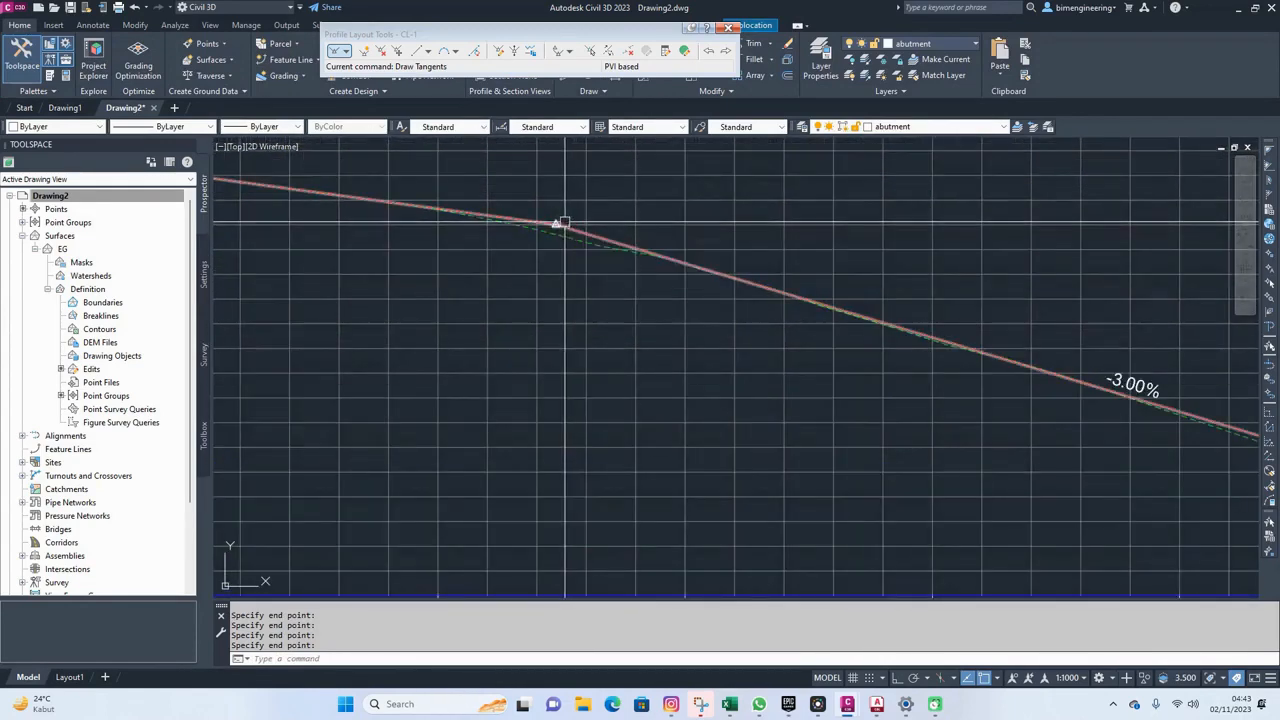
{"action": "scroll", "coordinate": [575, 228], "scroll_direction": "down", "scroll_amount": 3}
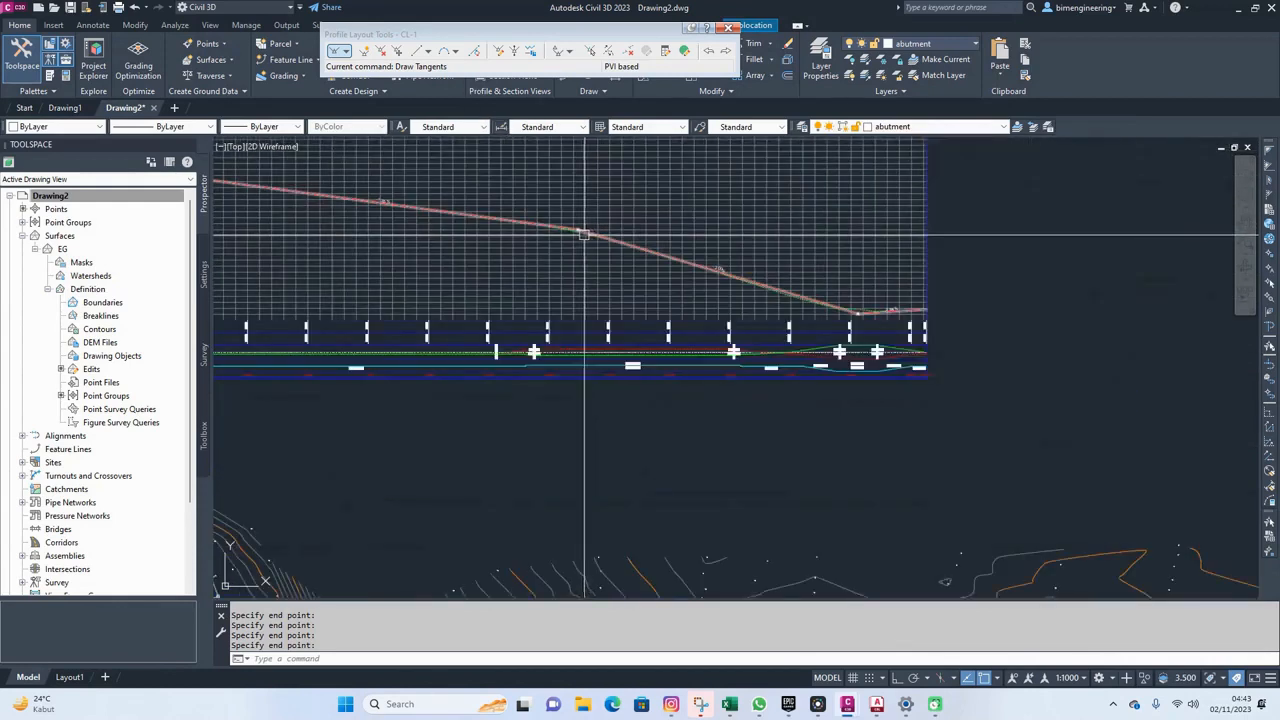
{"action": "scroll", "coordinate": [584, 234], "scroll_direction": "up", "scroll_amount": 5}
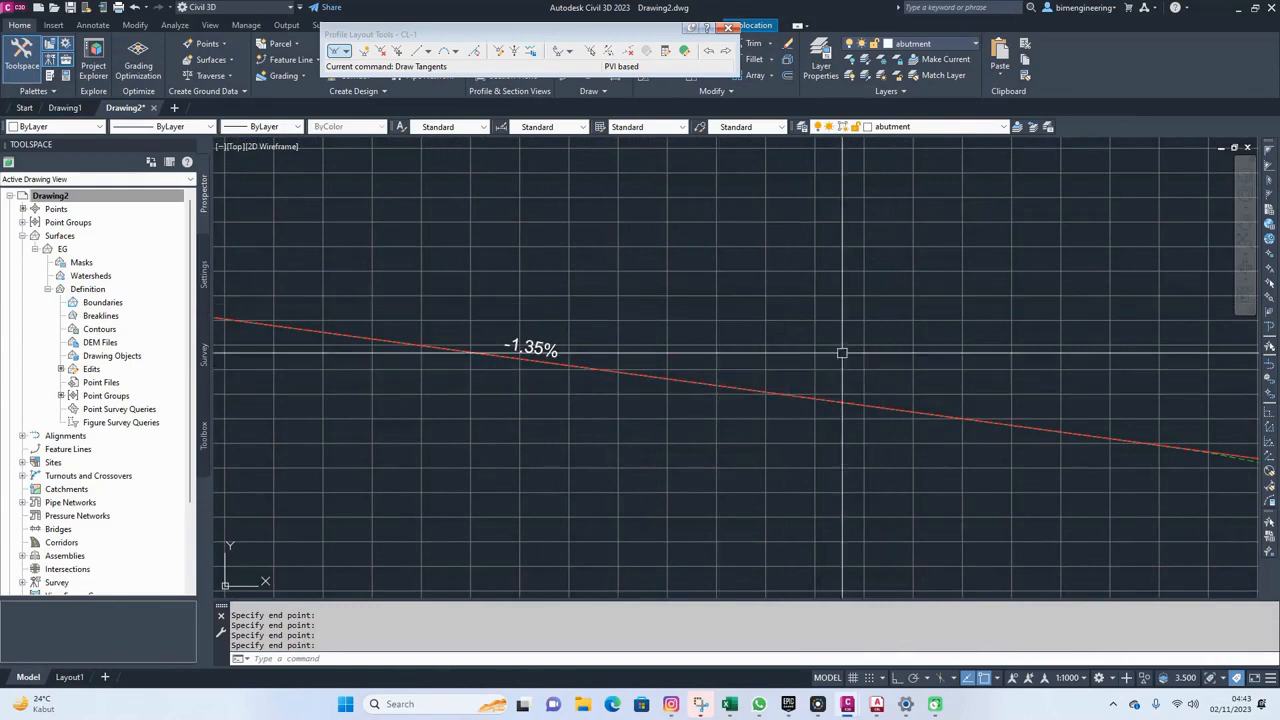
{"action": "scroll", "coordinate": [872, 295], "scroll_direction": "down", "scroll_amount": 2}
{"action": "scroll", "coordinate": [778, 291], "scroll_direction": "up", "scroll_amount": 3}
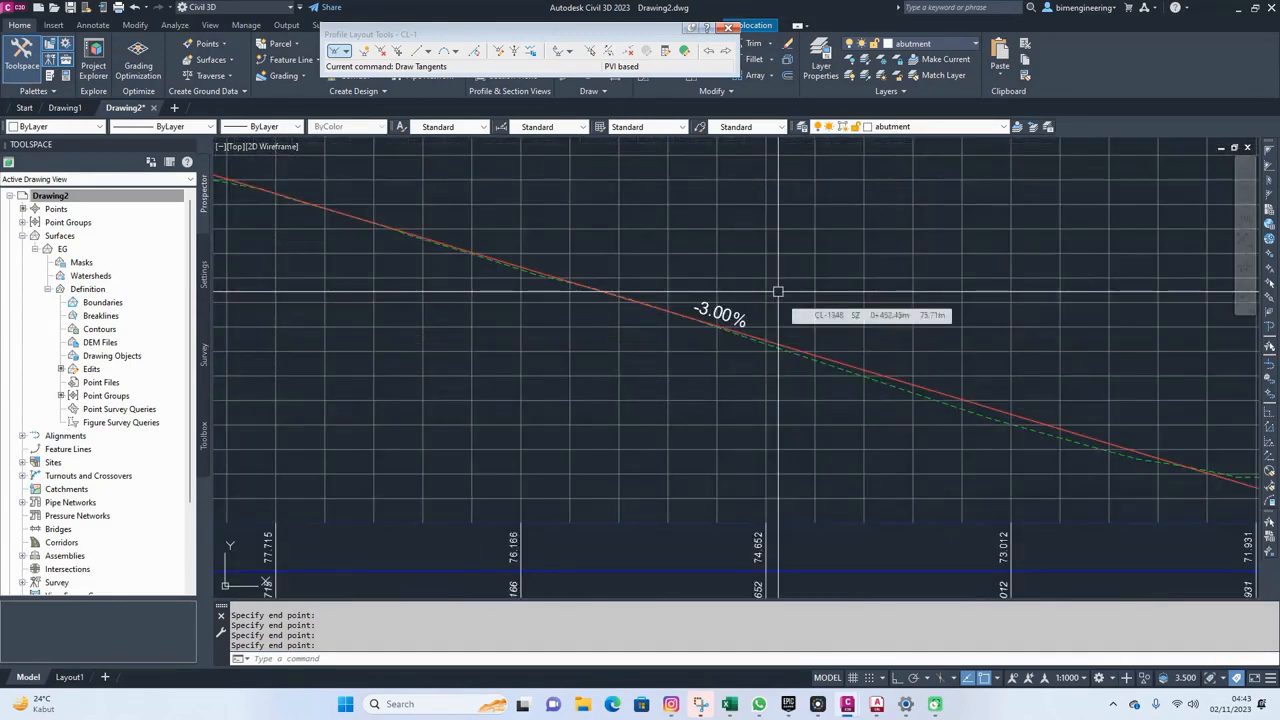
{"action": "middle_click_drag", "start_coordinate": [1130, 400], "coordinate": [395, 295]}
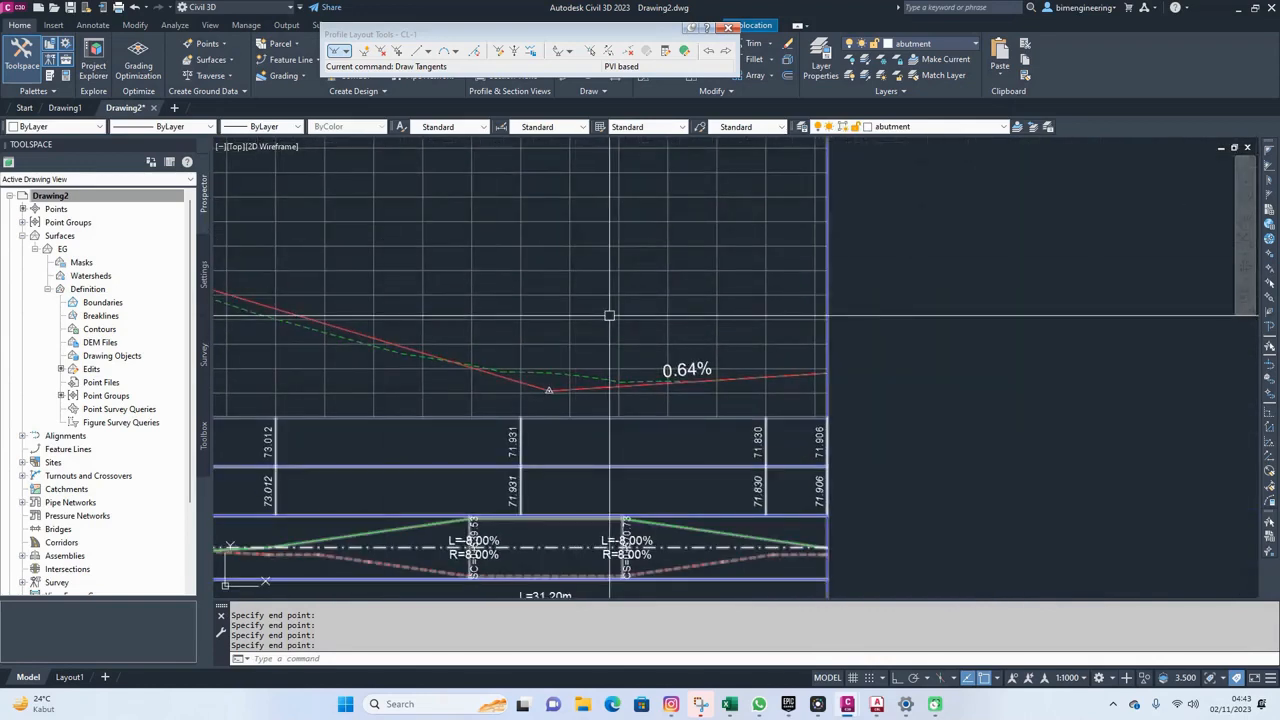
{"action": "scroll", "coordinate": [612, 314], "scroll_direction": "down", "scroll_amount": 3}
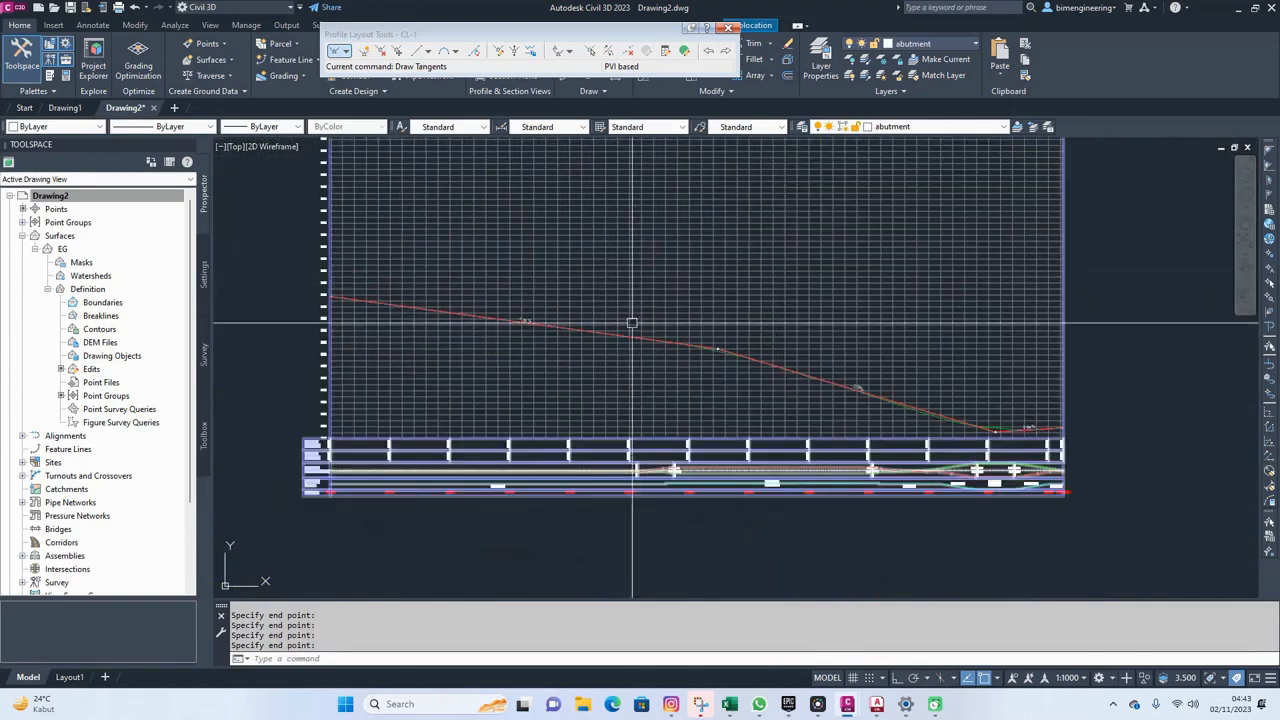
Add a 100 m free parabolic vertical curve between the first two design tangents at the mid-profile grade break
{"action": "scroll", "coordinate": [632, 323], "scroll_direction": "up", "scroll_amount": 5}
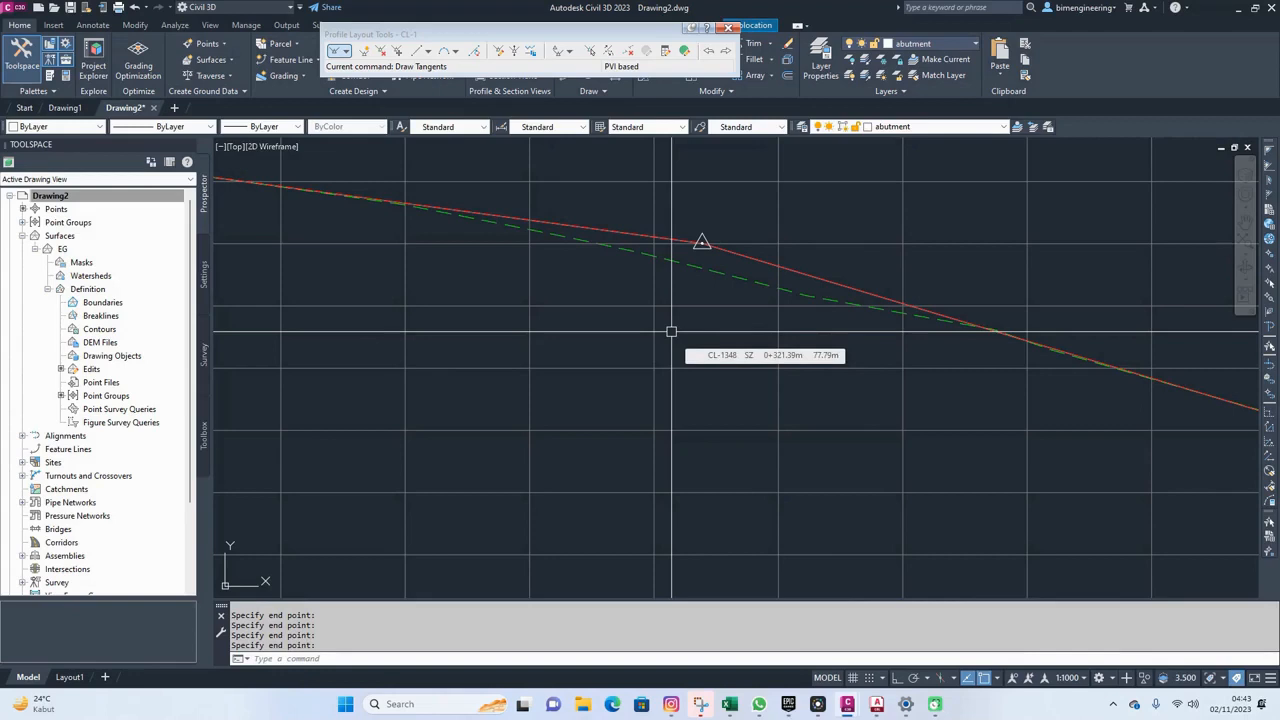
{"action": "left_click", "coordinate": [455, 52]}
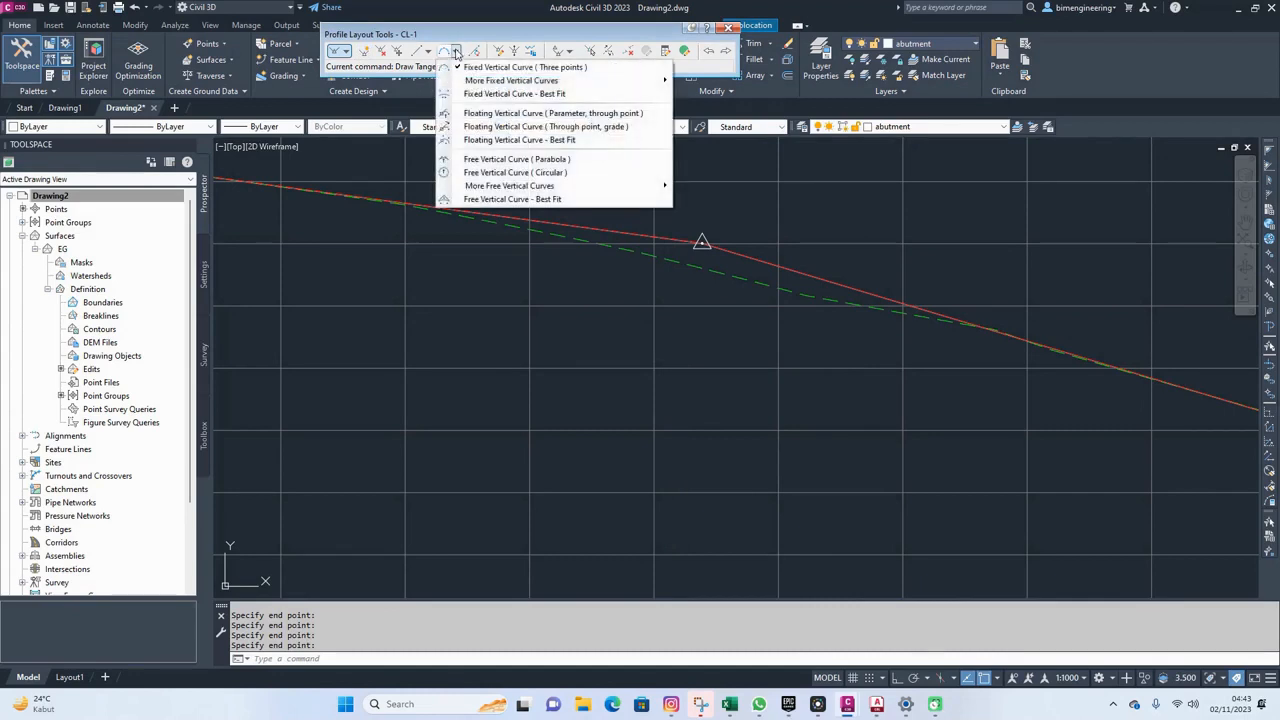
{"action": "left_click", "coordinate": [493, 161]}
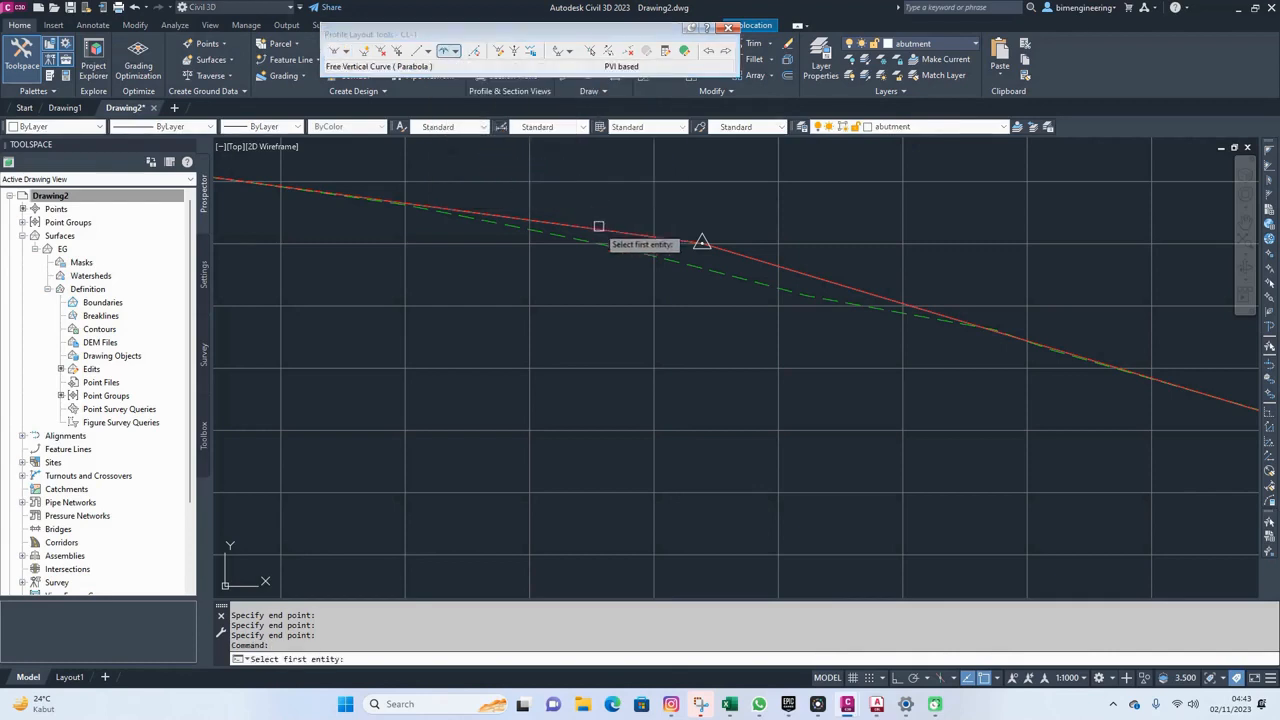
{"action": "left_click", "coordinate": [748, 259]}
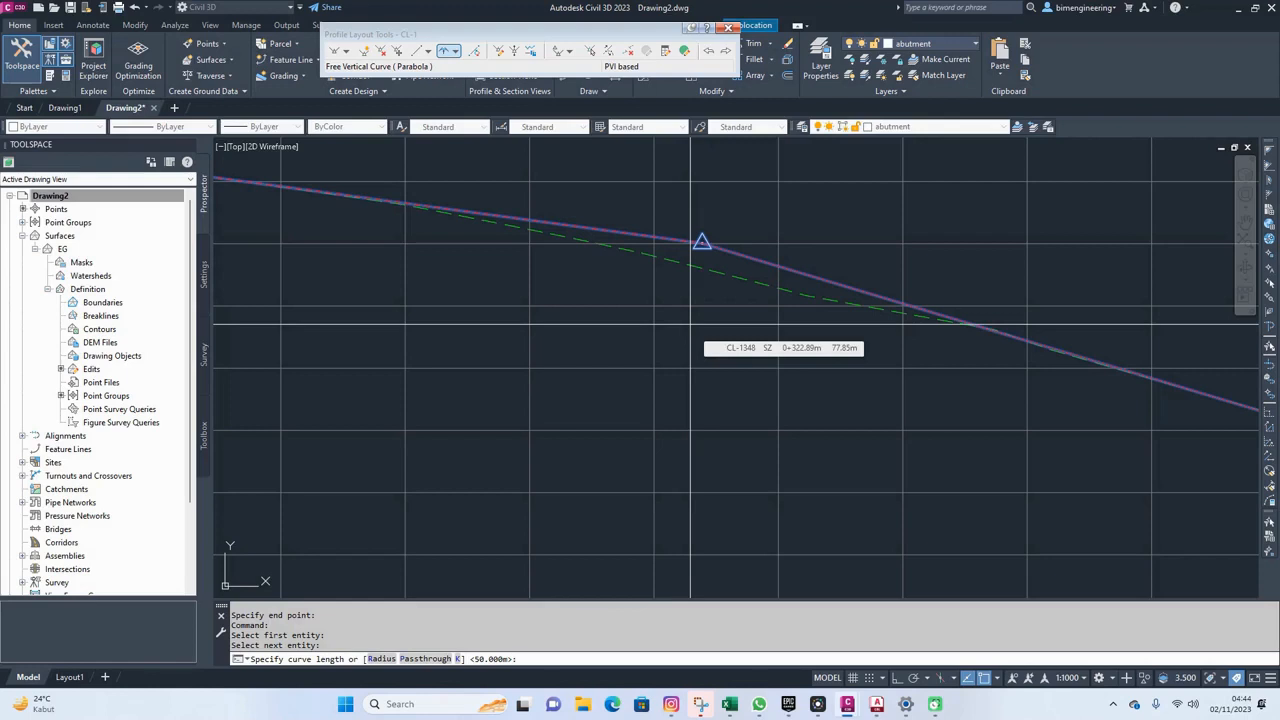
{"action": "type", "text": "1"}
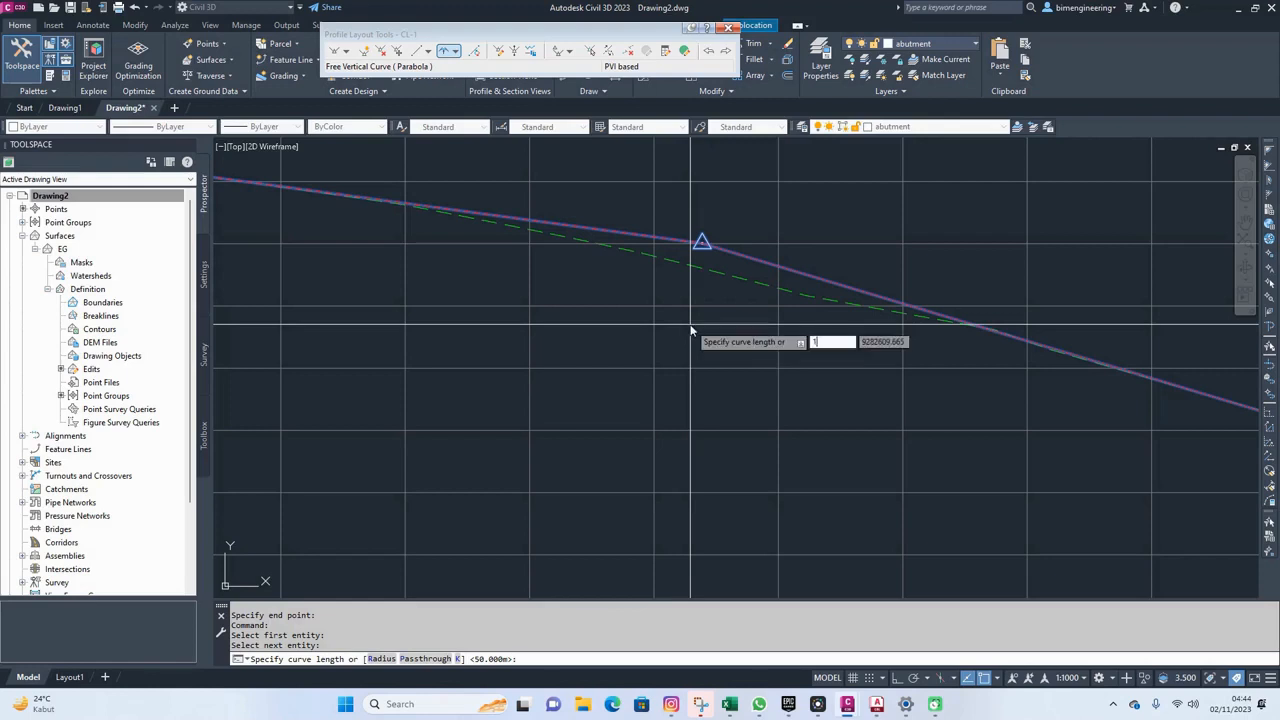
{"action": "type", "text": "00"}
{"action": "key", "text": "Return"}
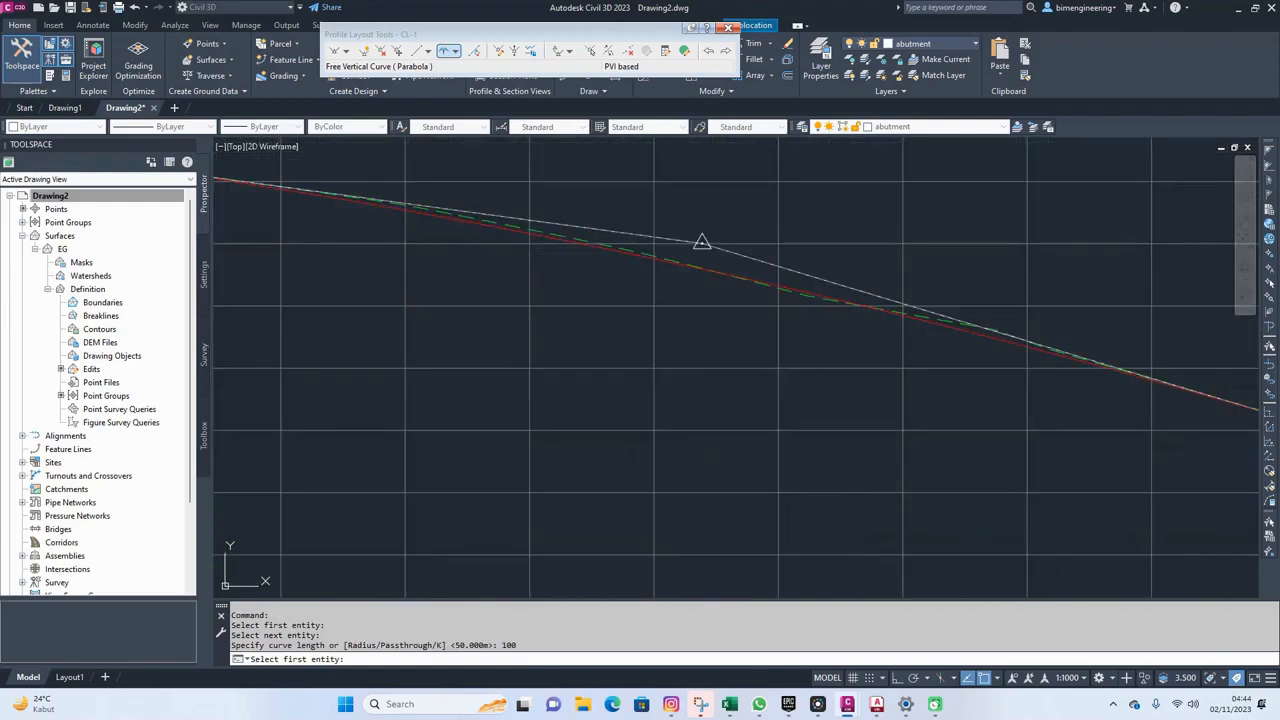
{"action": "key", "text": "Return"}
Examine the new vertical curve's label values and its fit between the two tangents against the existing ground
{"action": "scroll", "coordinate": [849, 303], "scroll_direction": "down", "scroll_amount": 10}
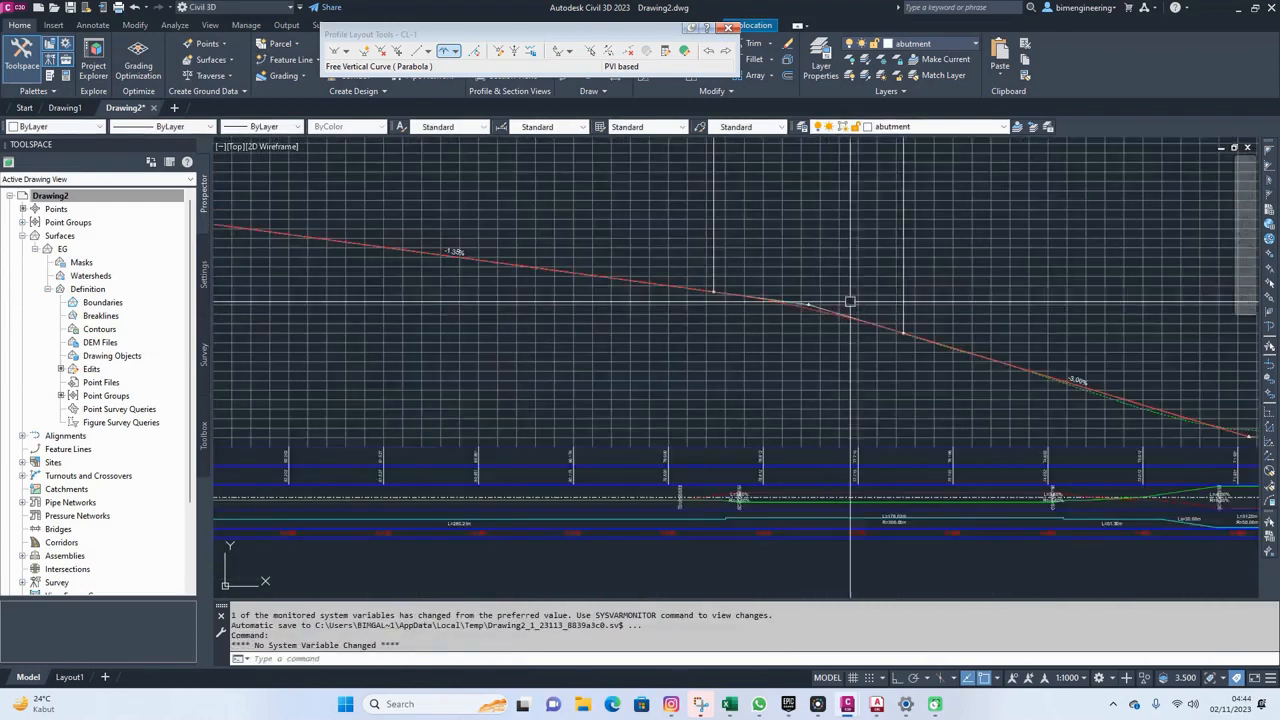
{"action": "middle_click_drag", "start_coordinate": [852, 234], "coordinate": [851, 233]}
{"action": "scroll", "coordinate": [846, 284], "scroll_direction": "up", "scroll_amount": 10}
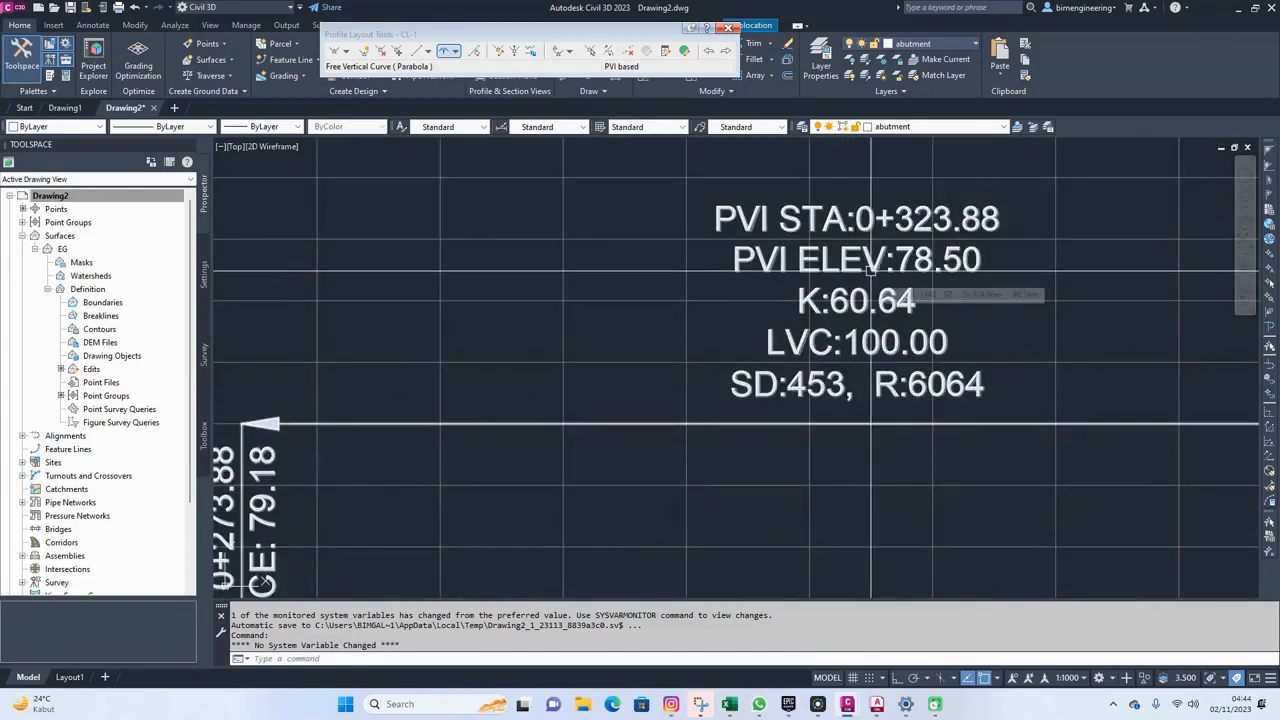
{"action": "scroll", "coordinate": [871, 272], "scroll_direction": "down", "scroll_amount": 3}
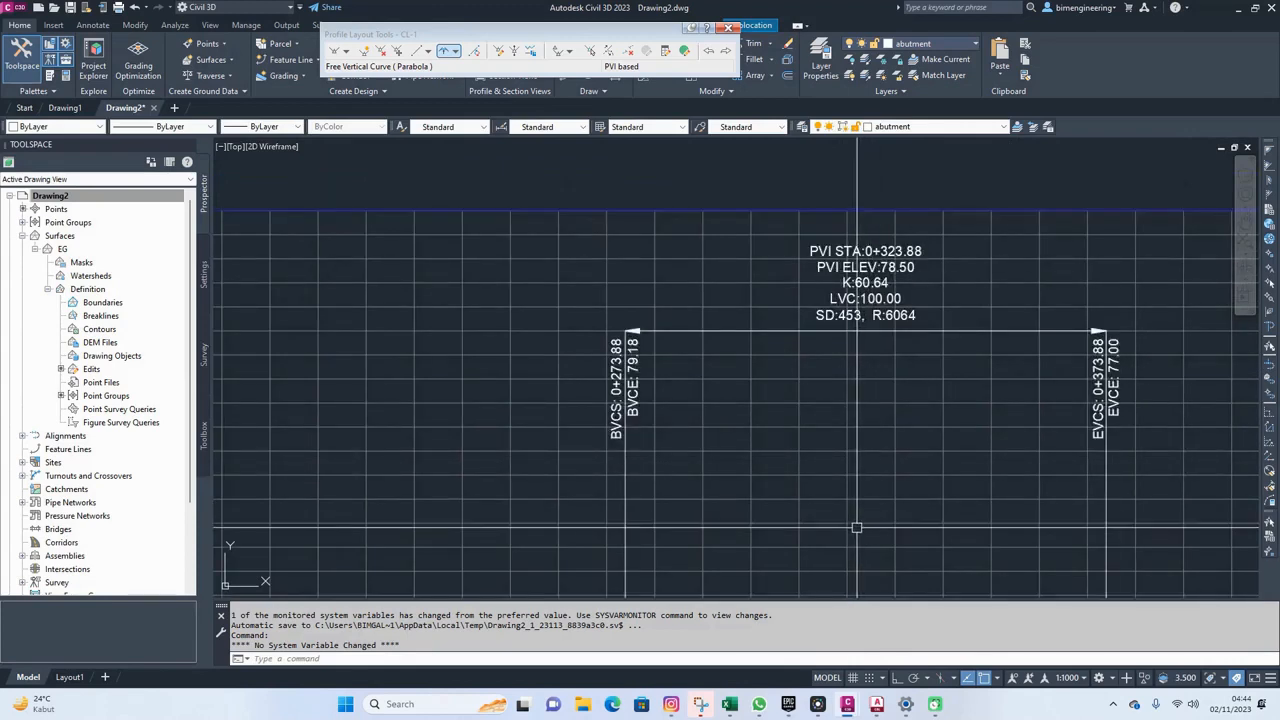
{"action": "middle_click_drag", "start_coordinate": [858, 430], "coordinate": [786, 207]}
{"action": "middle_click_drag", "start_coordinate": [785, 538], "coordinate": [793, 263]}
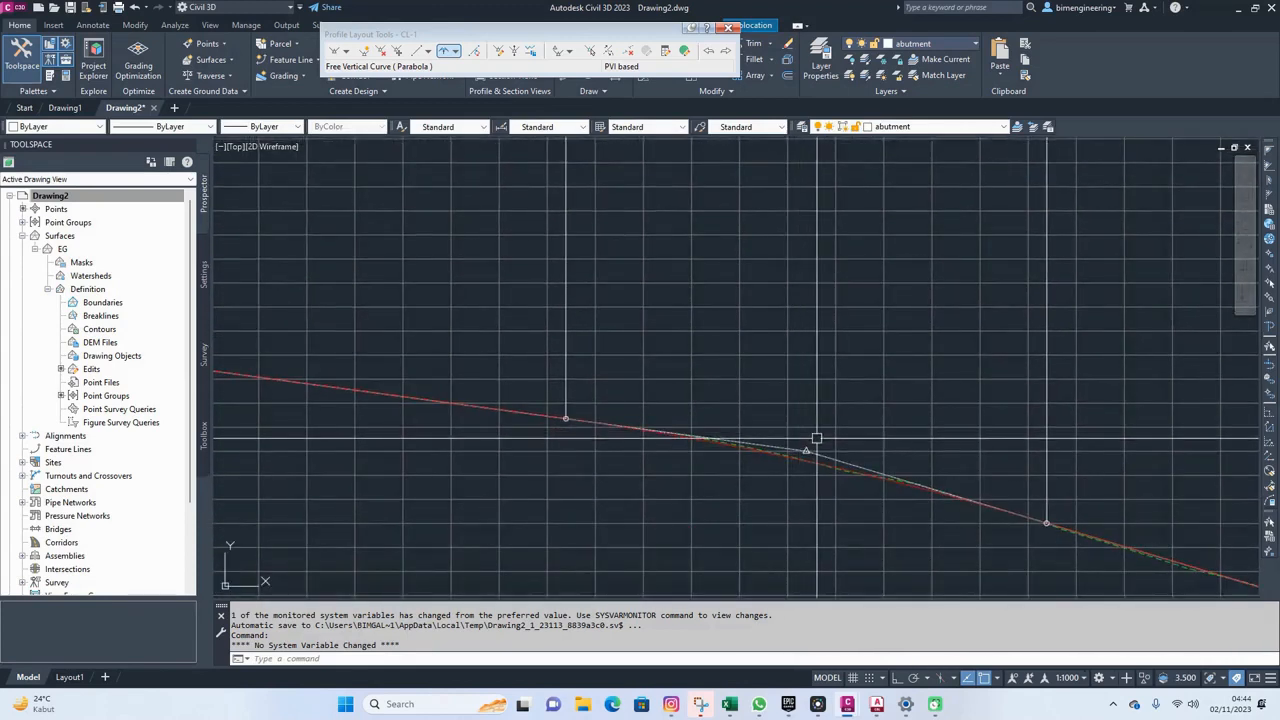
{"action": "scroll", "coordinate": [867, 232], "scroll_direction": "down", "scroll_amount": 2}
{"action": "middle_click_drag", "start_coordinate": [867, 232], "coordinate": [822, 556]}
{"action": "middle_click_drag", "start_coordinate": [774, 274], "coordinate": [777, 500]}
{"action": "scroll", "coordinate": [793, 301], "scroll_direction": "up", "scroll_amount": 2}
{"action": "middle_click_drag", "start_coordinate": [793, 301], "coordinate": [775, 419]}
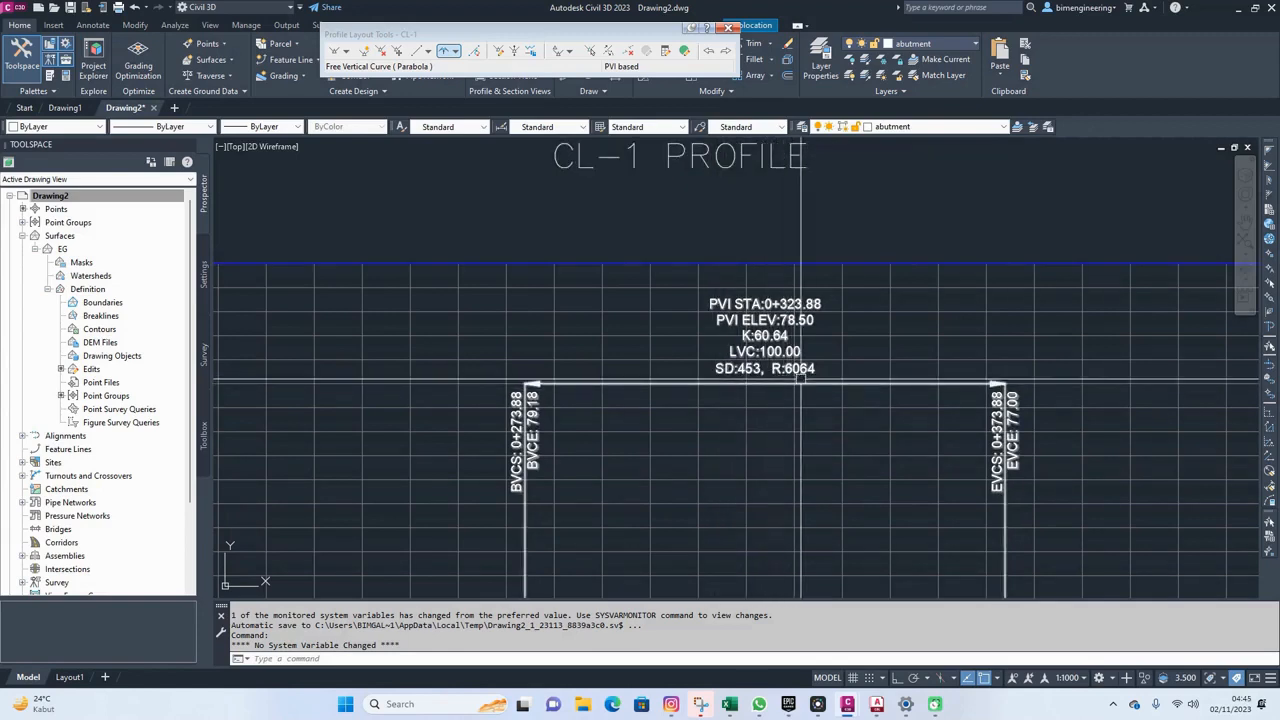
Add a 100 m free parabolic vertical curve between the last two tangents at the low grade break near the end
{"action": "scroll", "coordinate": [840, 330], "scroll_direction": "down", "scroll_amount": 5}
{"action": "scroll", "coordinate": [800, 290], "scroll_direction": "up", "scroll_amount": 6}
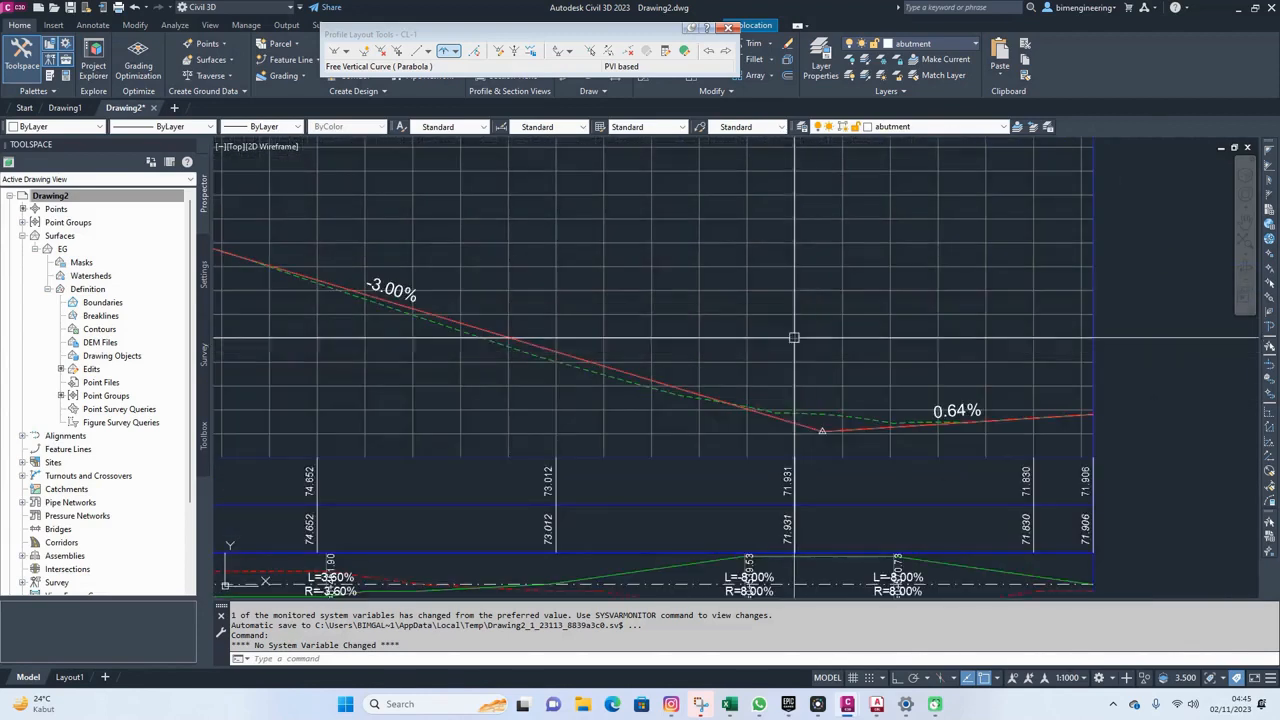
{"action": "left_click", "coordinate": [443, 52]}
{"action": "scroll", "coordinate": [820, 430], "scroll_direction": "up", "scroll_amount": 3}
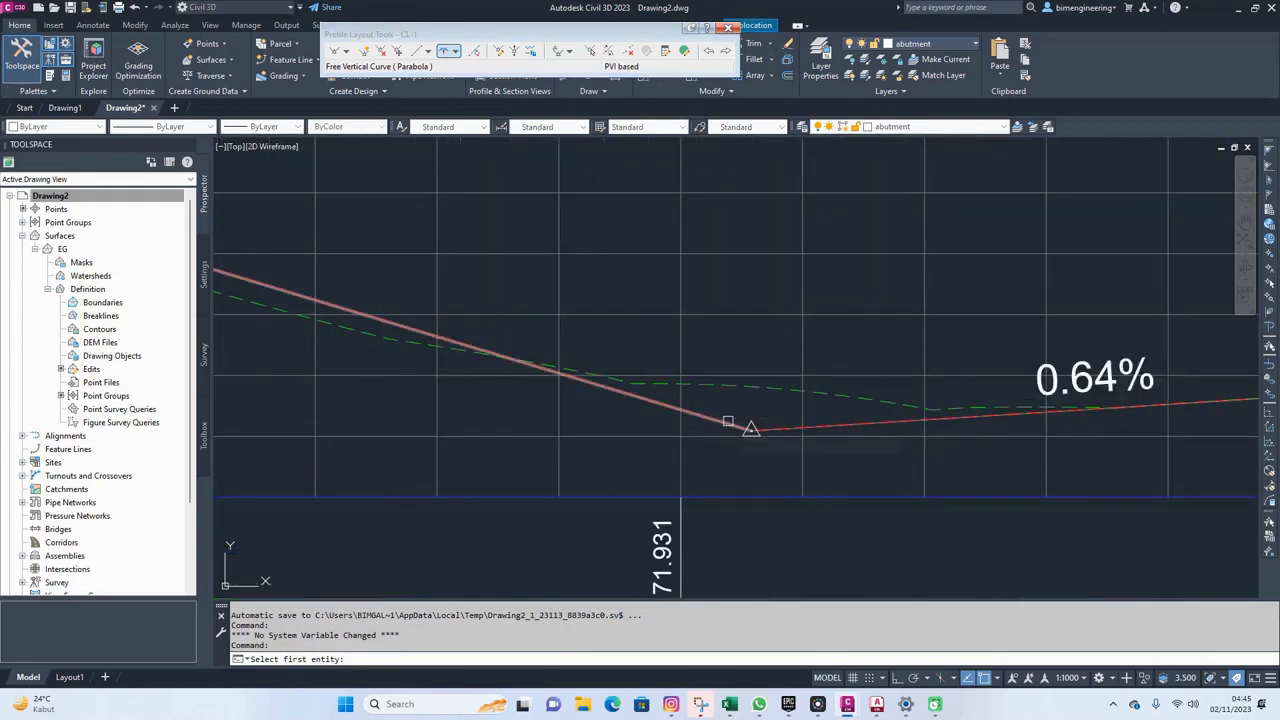
{"action": "left_click", "coordinate": [728, 422]}
{"action": "left_click", "coordinate": [790, 425]}
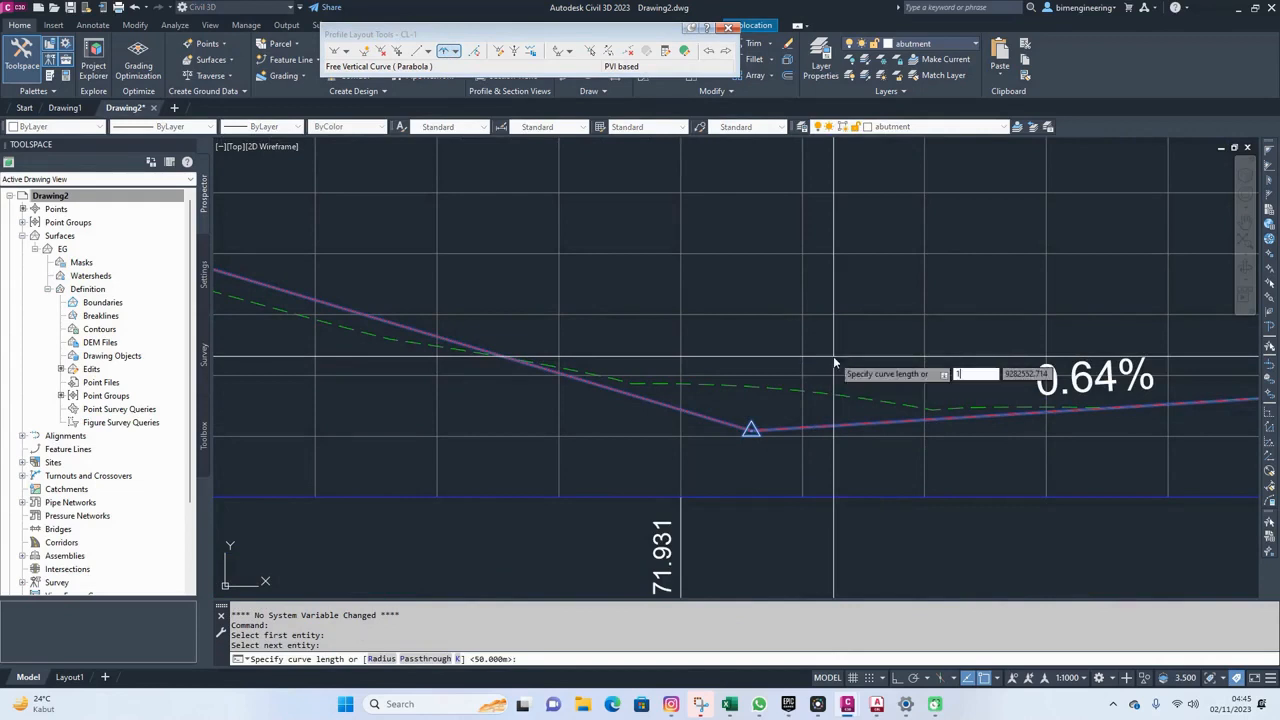
{"action": "key", "text": "Return"}
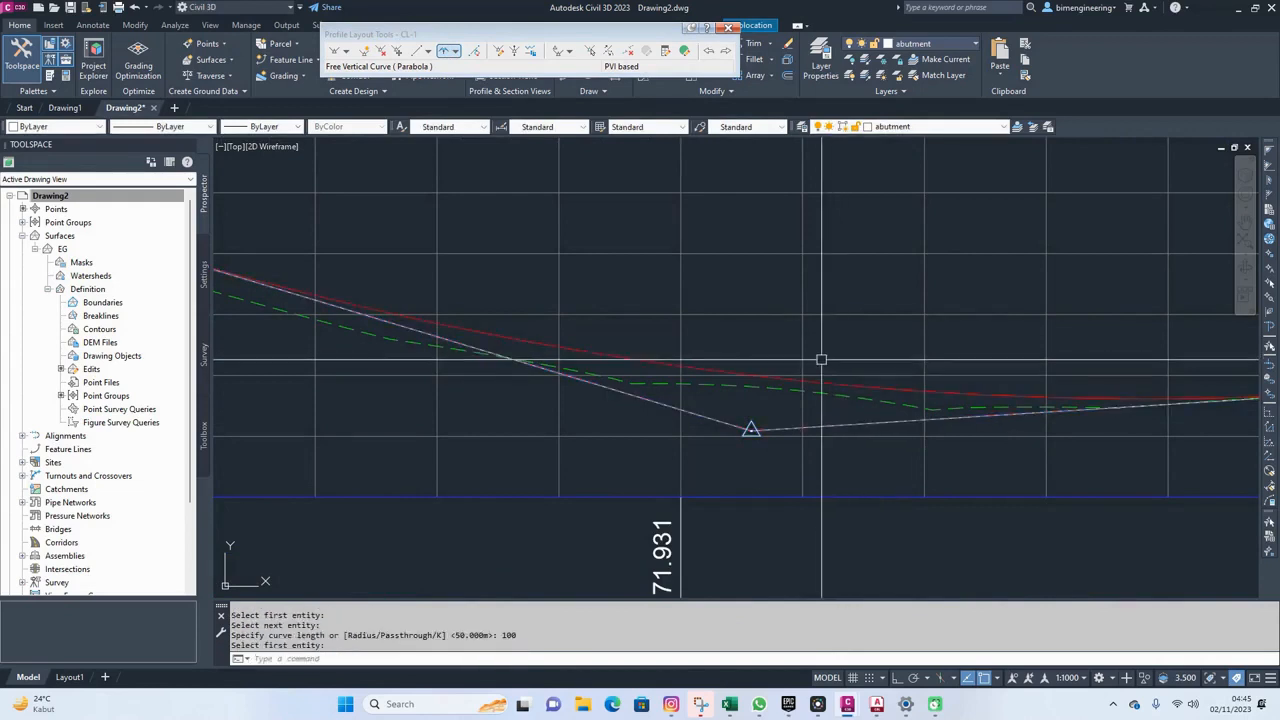
Examine the second vertical curve's labels and the finished design profile across the whole profile view
{"action": "scroll", "coordinate": [843, 278], "scroll_direction": "down", "scroll_amount": 5}
{"action": "scroll", "coordinate": [886, 291], "scroll_direction": "up", "scroll_amount": 8}
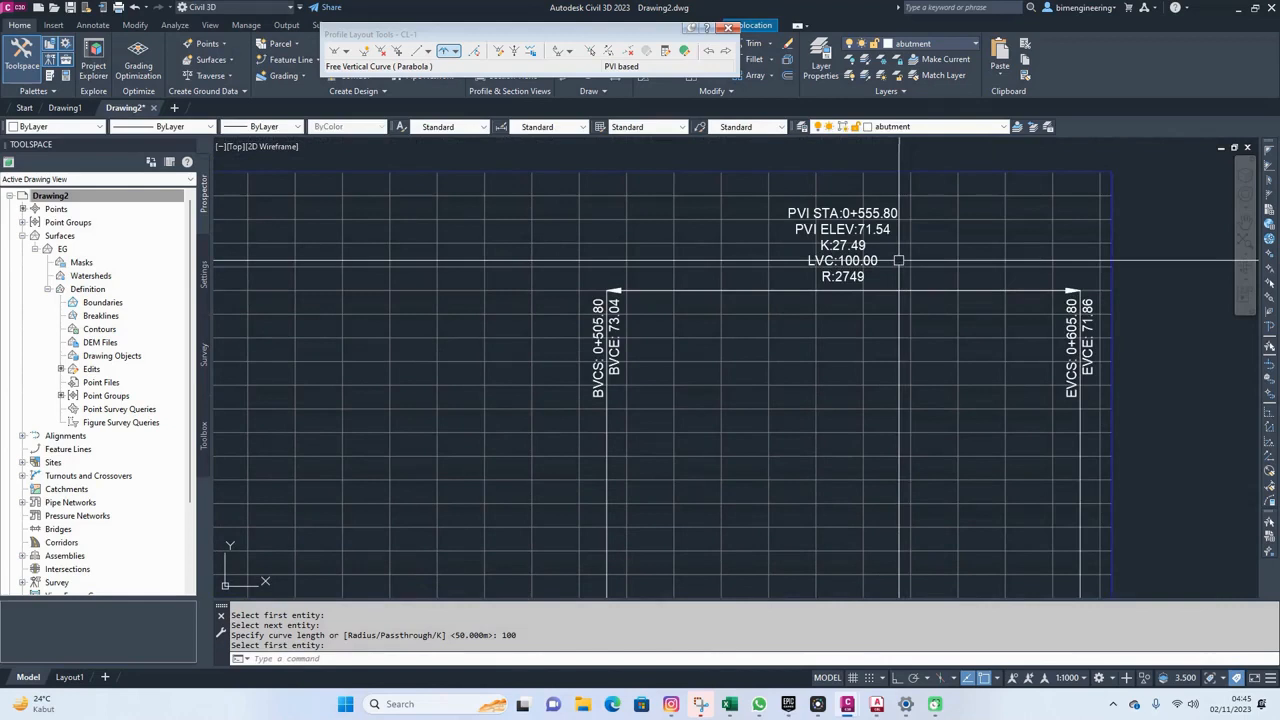
{"action": "scroll", "coordinate": [904, 259], "scroll_direction": "down", "scroll_amount": 5}
{"action": "middle_click_drag", "start_coordinate": [600, 480], "coordinate": [608, 329]}
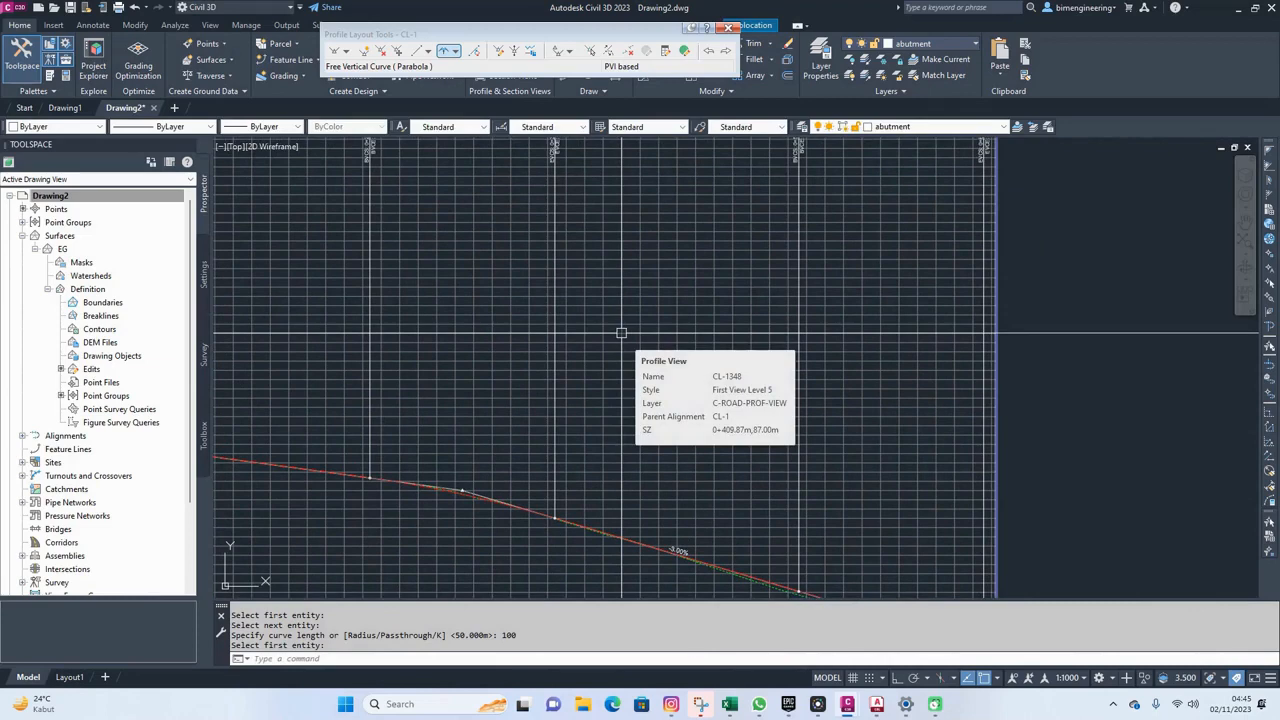
{"action": "scroll", "coordinate": [621, 333], "scroll_direction": "down", "scroll_amount": 3}
{"action": "middle_click_drag", "start_coordinate": [577, 429], "coordinate": [728, 350]}
{"action": "middle_click_drag", "start_coordinate": [826, 356], "coordinate": [633, 325]}
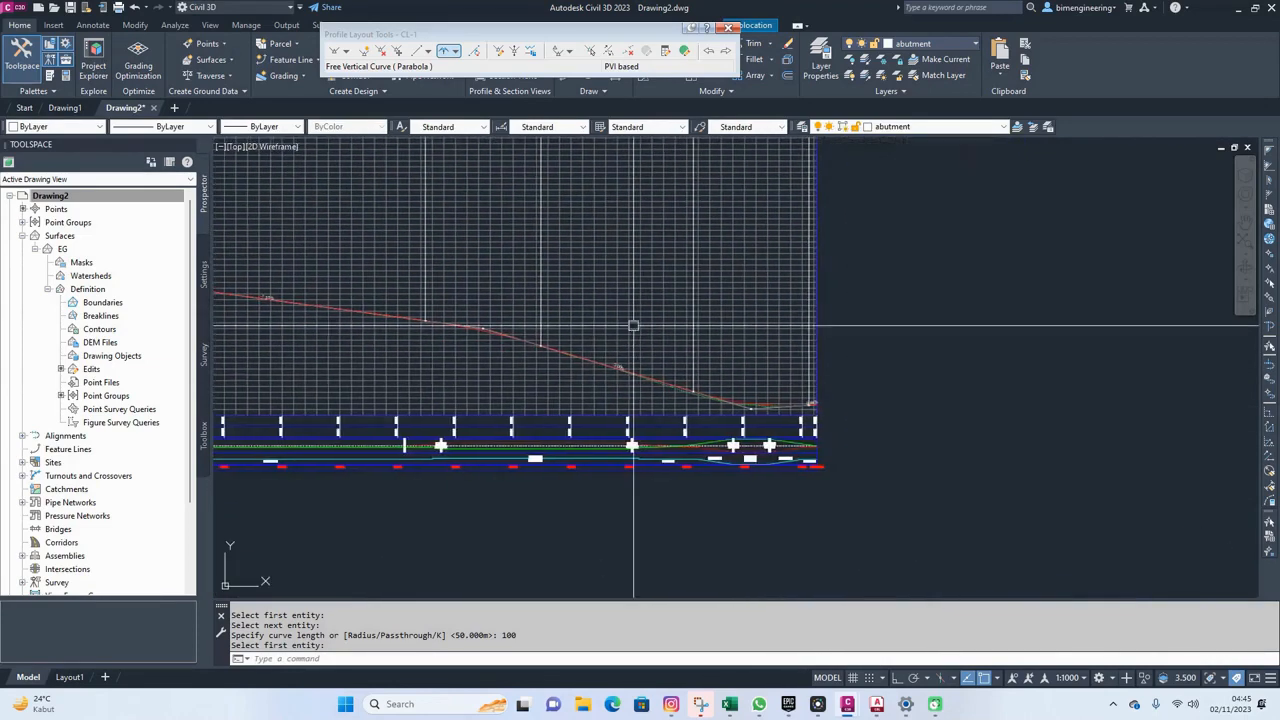
{"action": "scroll", "coordinate": [650, 360], "scroll_direction": "up", "scroll_amount": 3}
{"action": "scroll", "coordinate": [731, 366], "scroll_direction": "down", "scroll_amount": 5}
{"action": "middle_click_drag", "start_coordinate": [731, 366], "coordinate": [805, 358]}
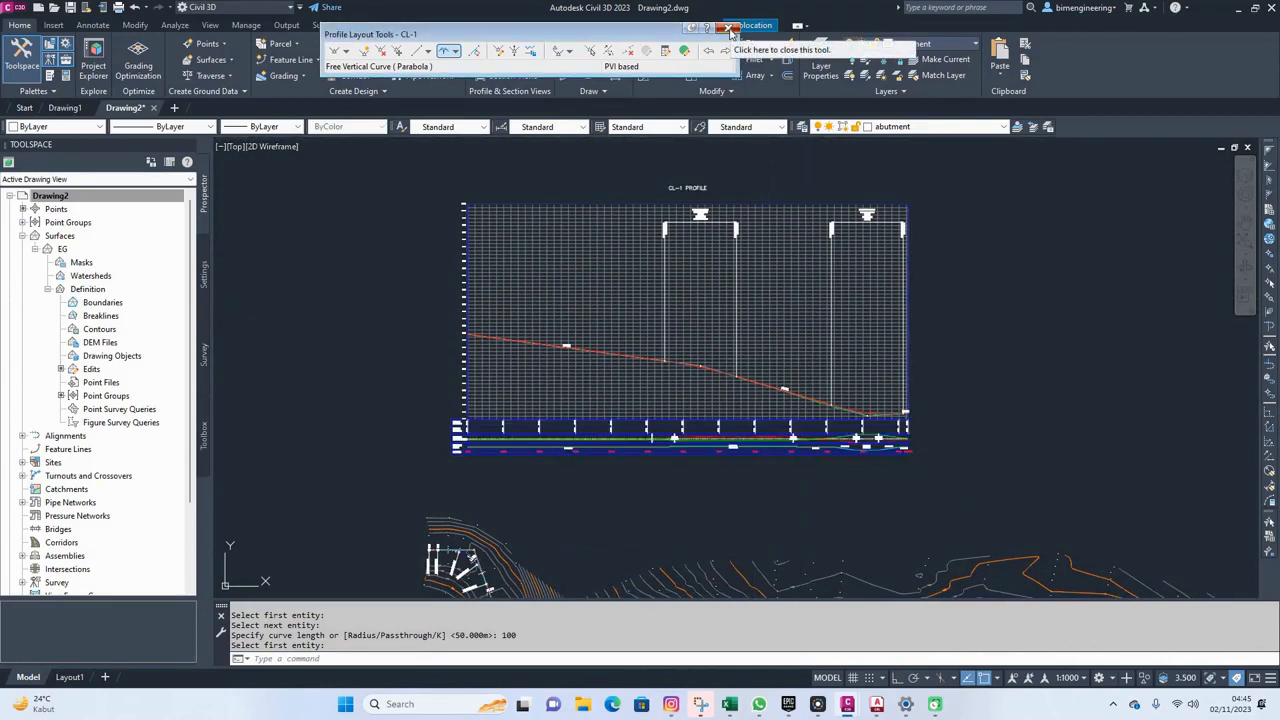
Close the profile layout tools and show the Civil Metric Subassemblies set in the tool palettes
{"action": "left_click", "coordinate": [731, 30]}
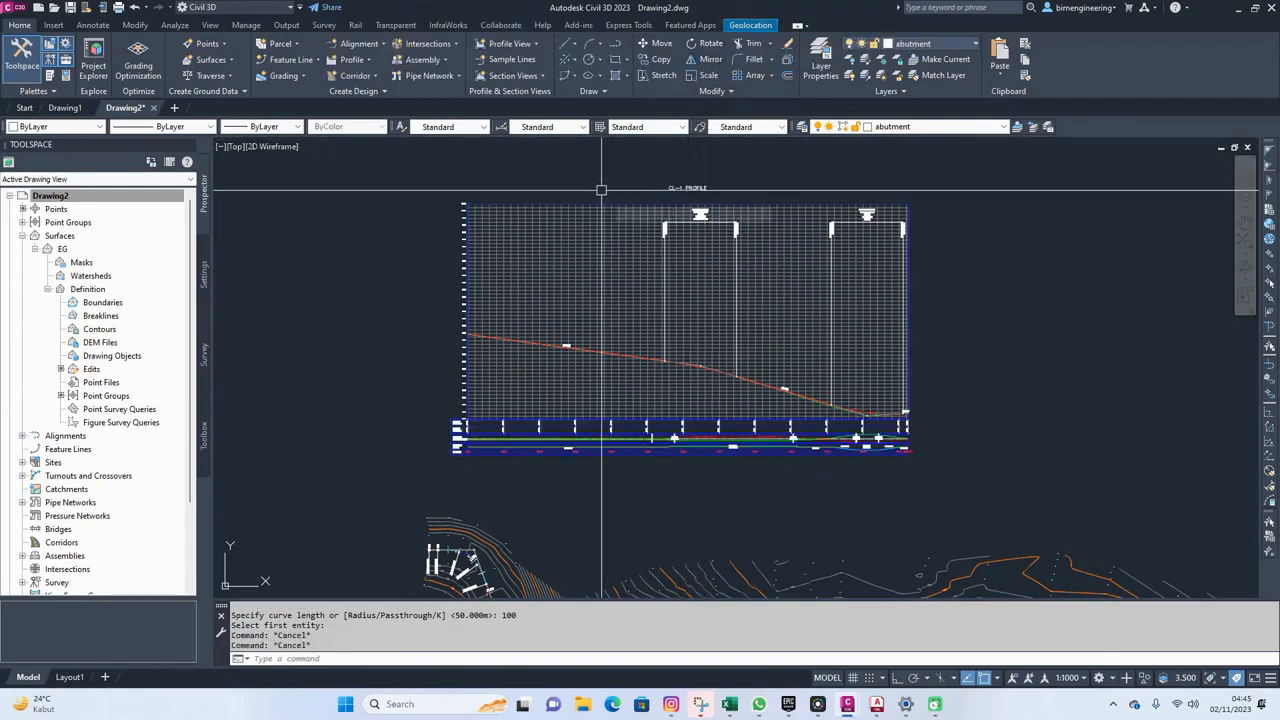
{"action": "left_click", "coordinate": [50, 76]}
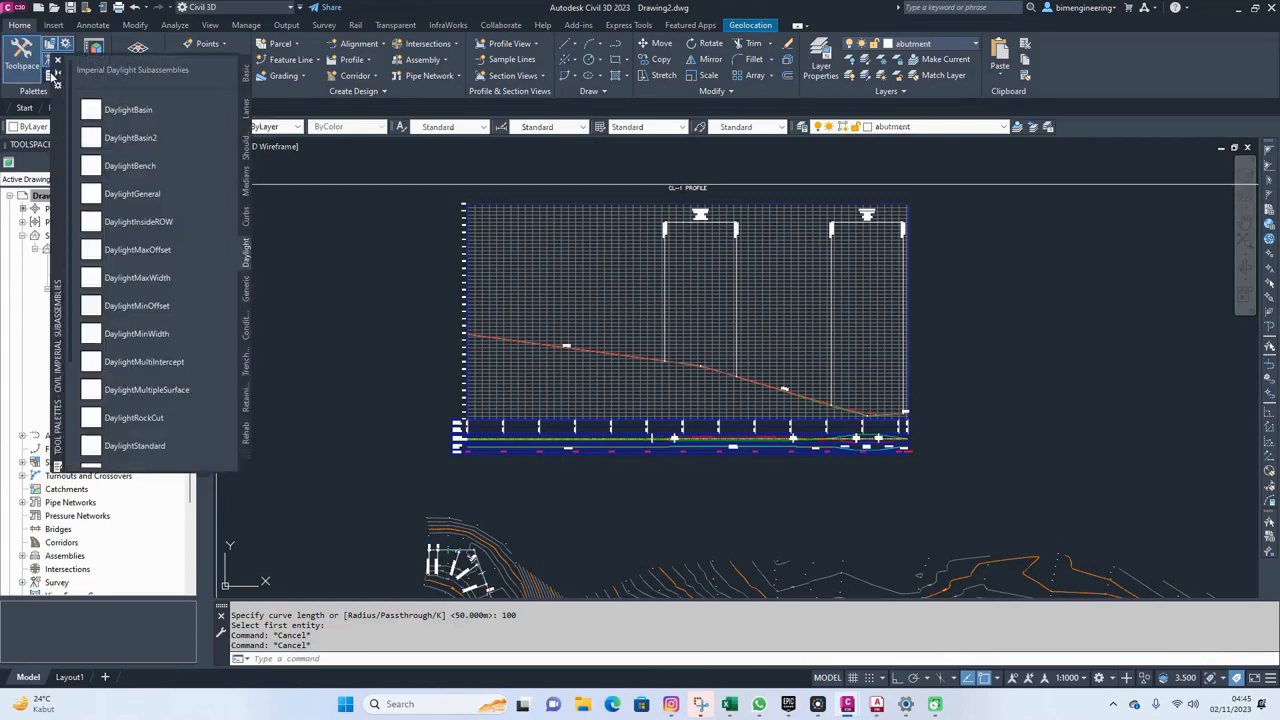
{"action": "right_click", "coordinate": [57, 88]}
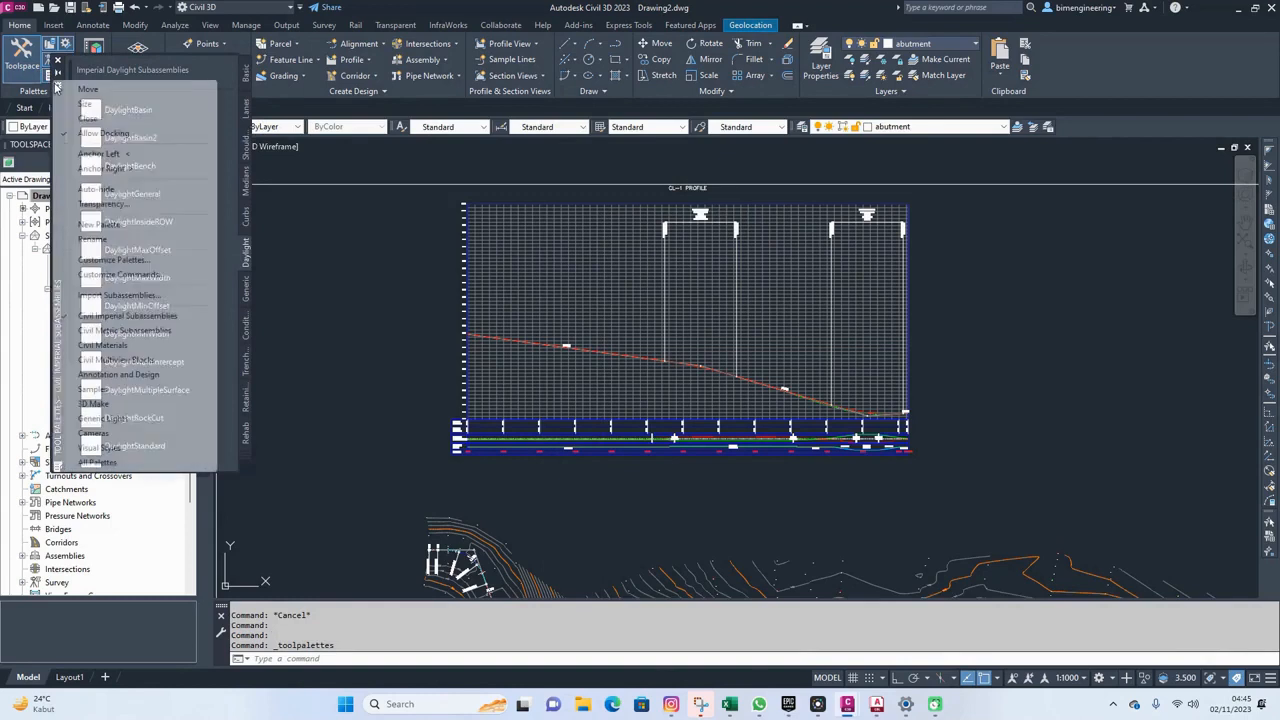
{"action": "left_click", "coordinate": [90, 330]}
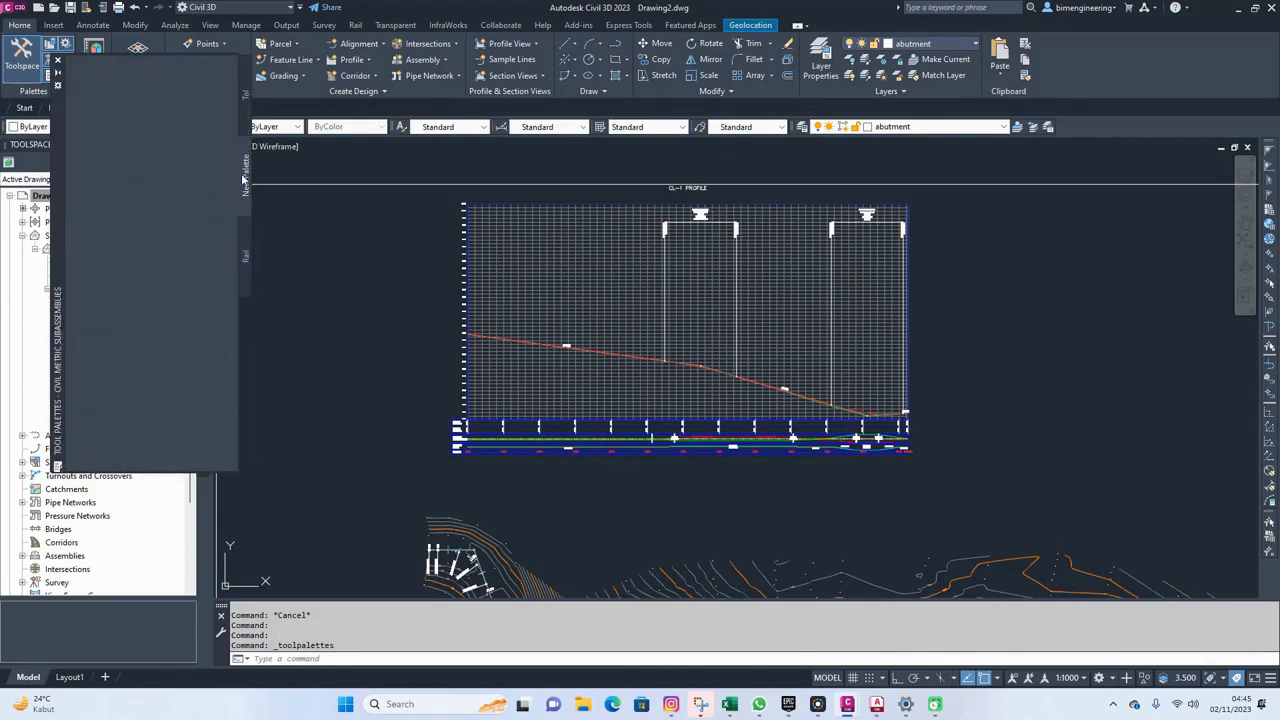
Delete the empty palette named New Palette from the metric subassemblies set and confirm its removal
{"action": "left_click", "coordinate": [300, 190]}
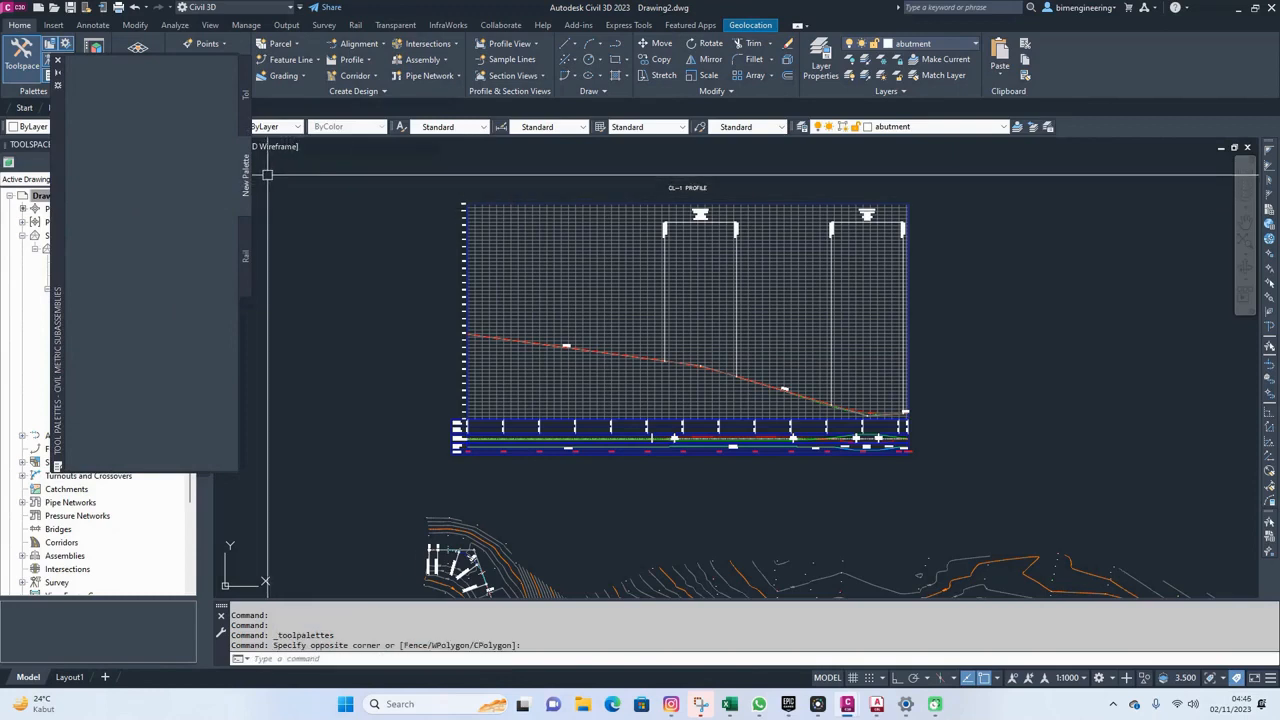
{"action": "right_click", "coordinate": [257, 176]}
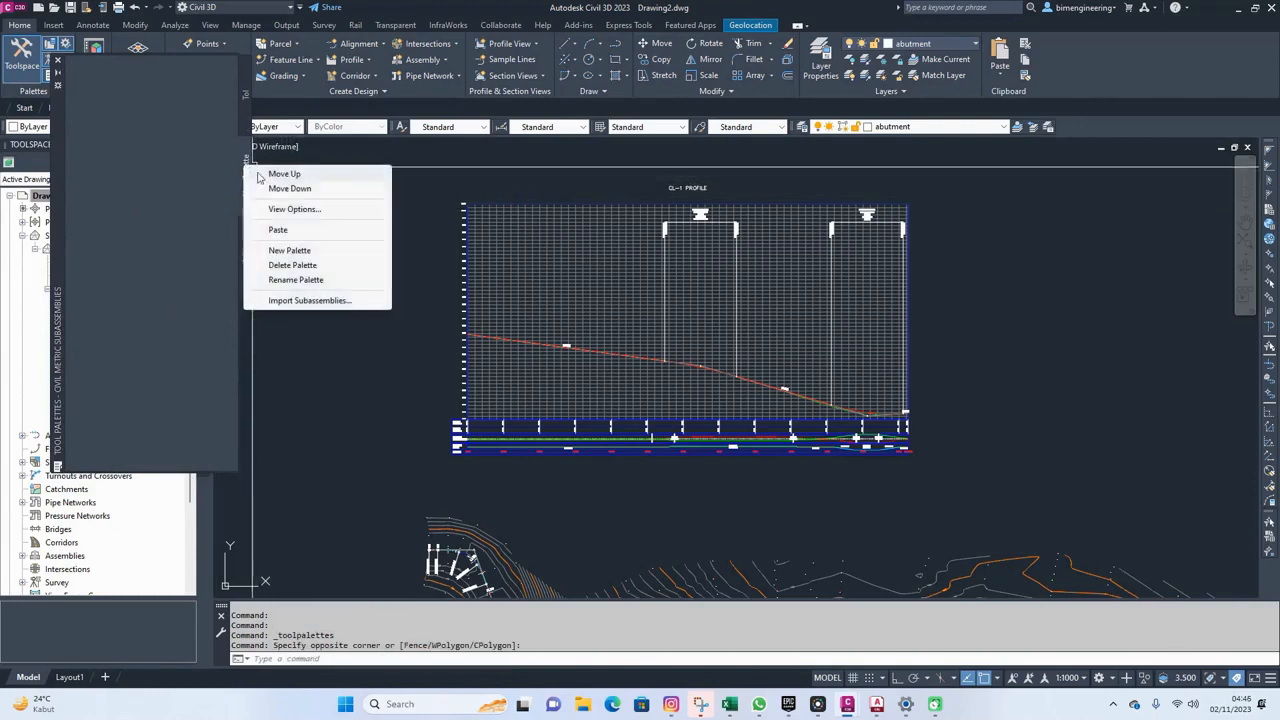
{"action": "left_click", "coordinate": [292, 265]}
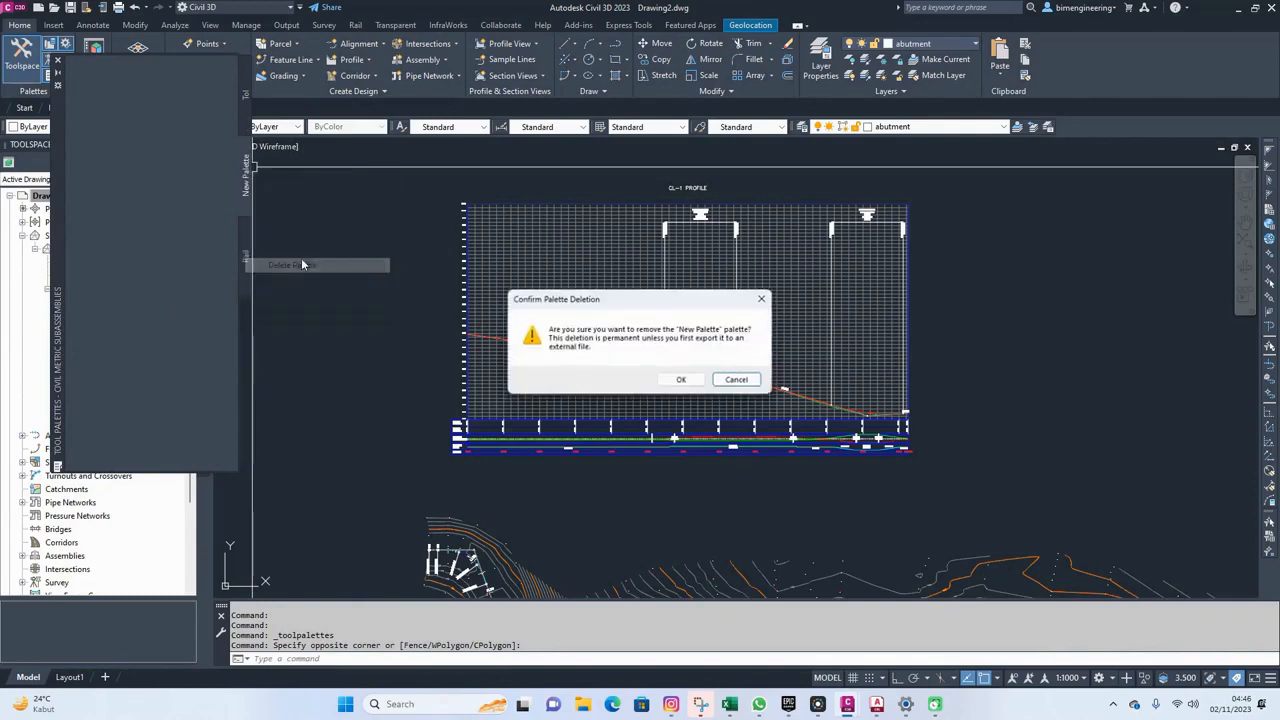
{"action": "left_click", "coordinate": [681, 380]}
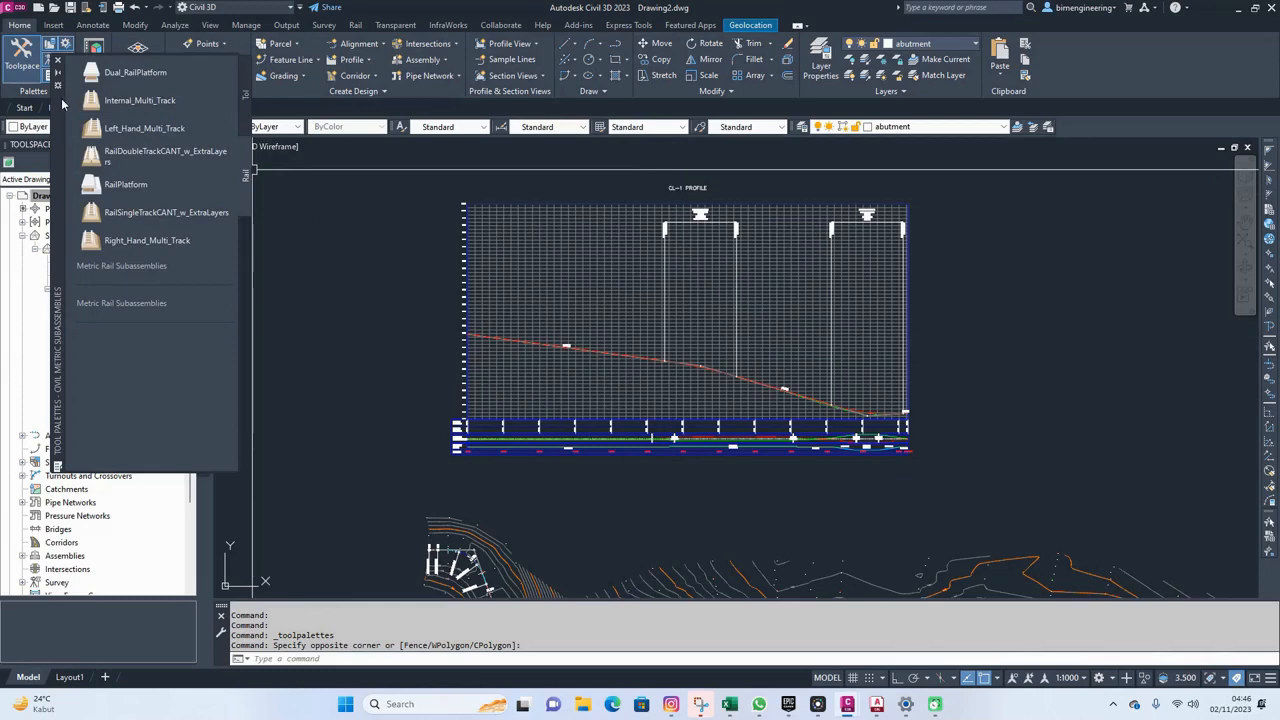
Create a new palette named Latihan in the metric subassemblies set
{"action": "left_click", "coordinate": [246, 123]}
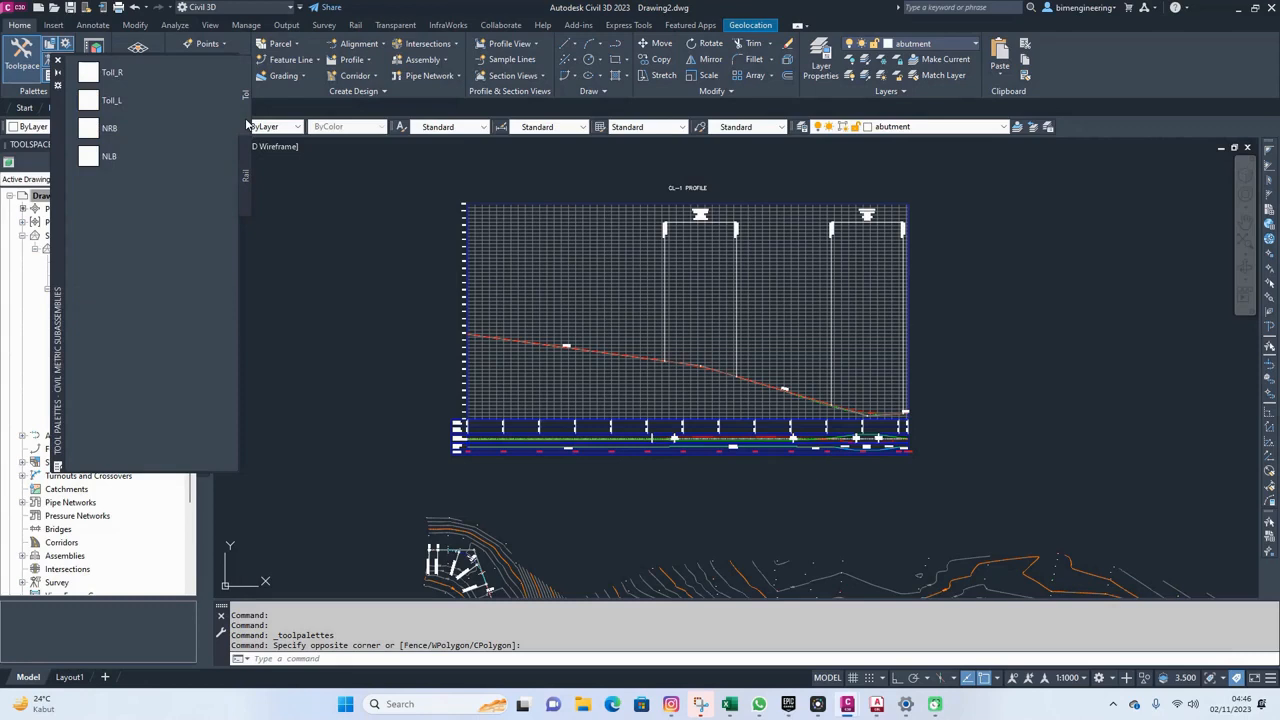
{"action": "right_click", "coordinate": [247, 123]}
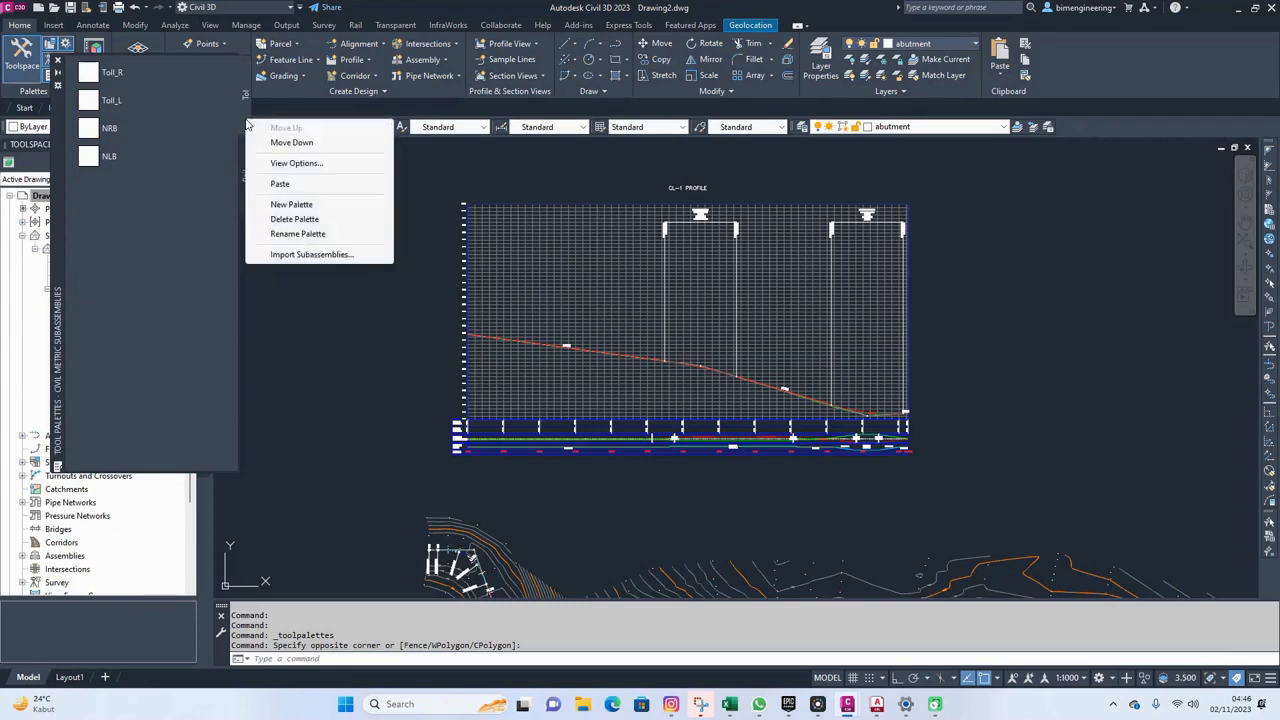
{"action": "left_click", "coordinate": [290, 205]}
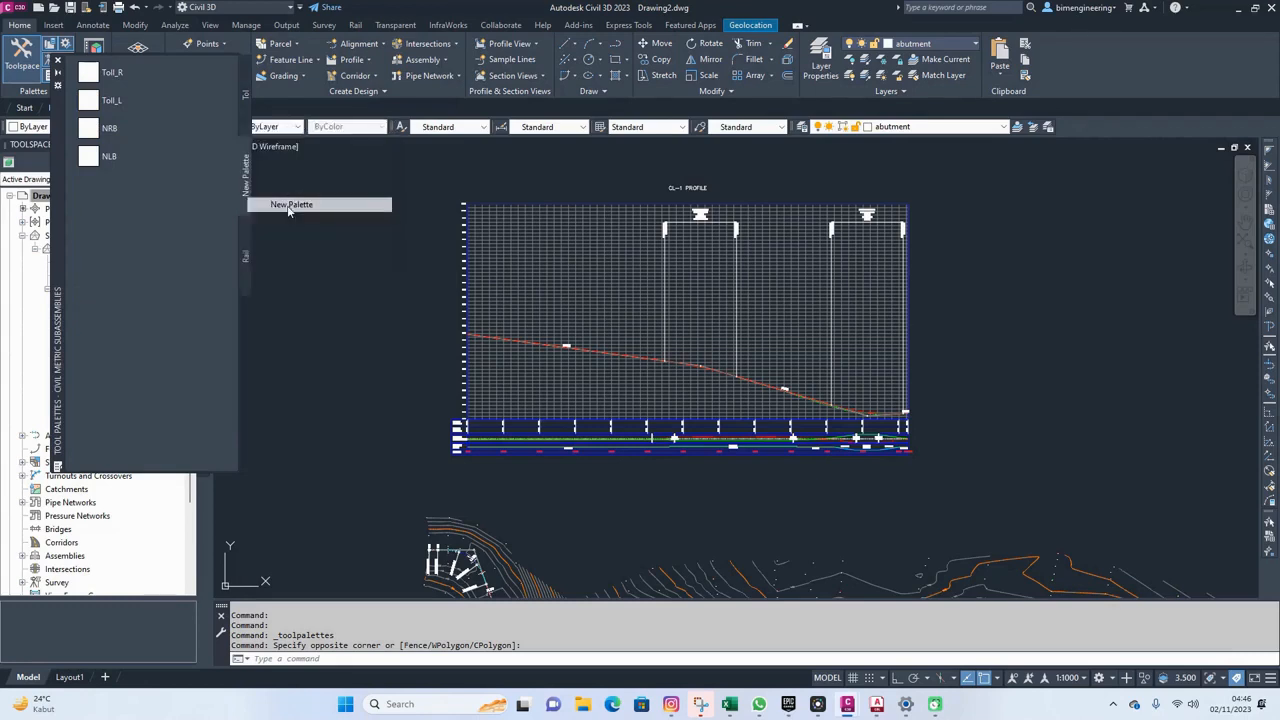
{"action": "type", "text": "Latihan"}
{"action": "key", "text": "Return"}
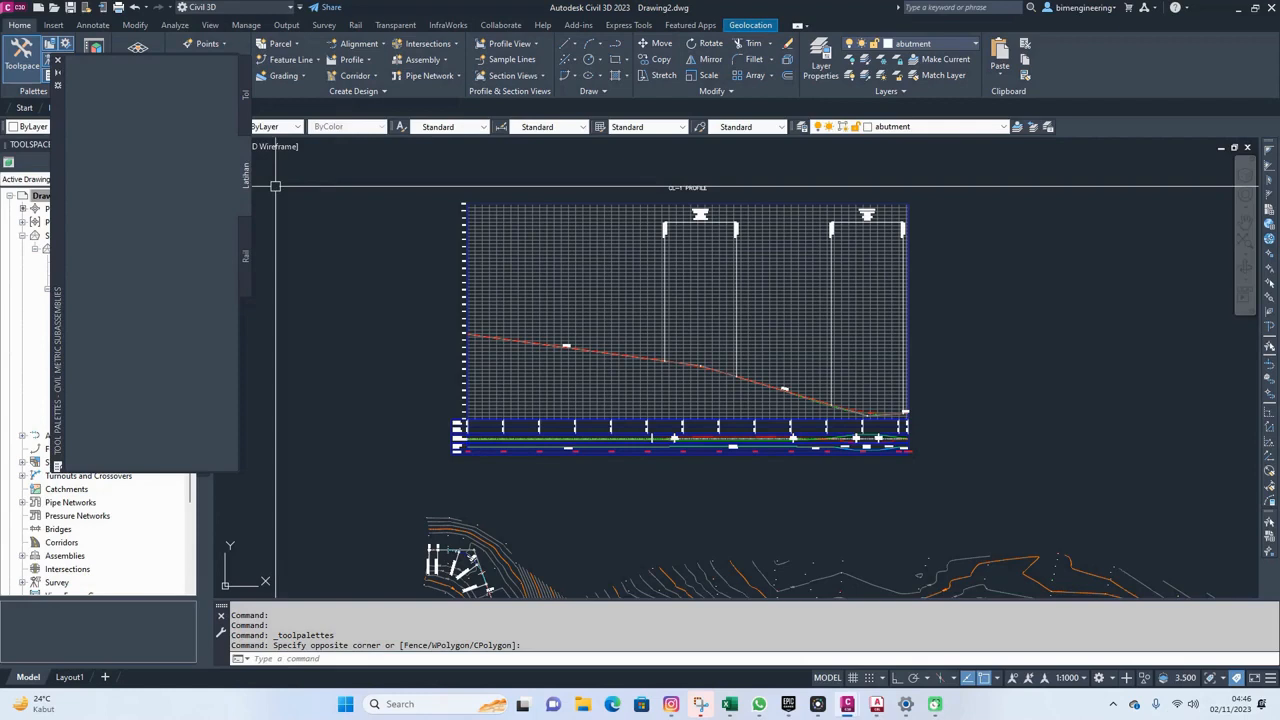
Import the Daylight, Road4Layer and Shoulder2layer subassembly files from D:\Module\Pkt File\Pkt File into the Latihan tool palette
{"action": "right_click", "coordinate": [248, 178]}
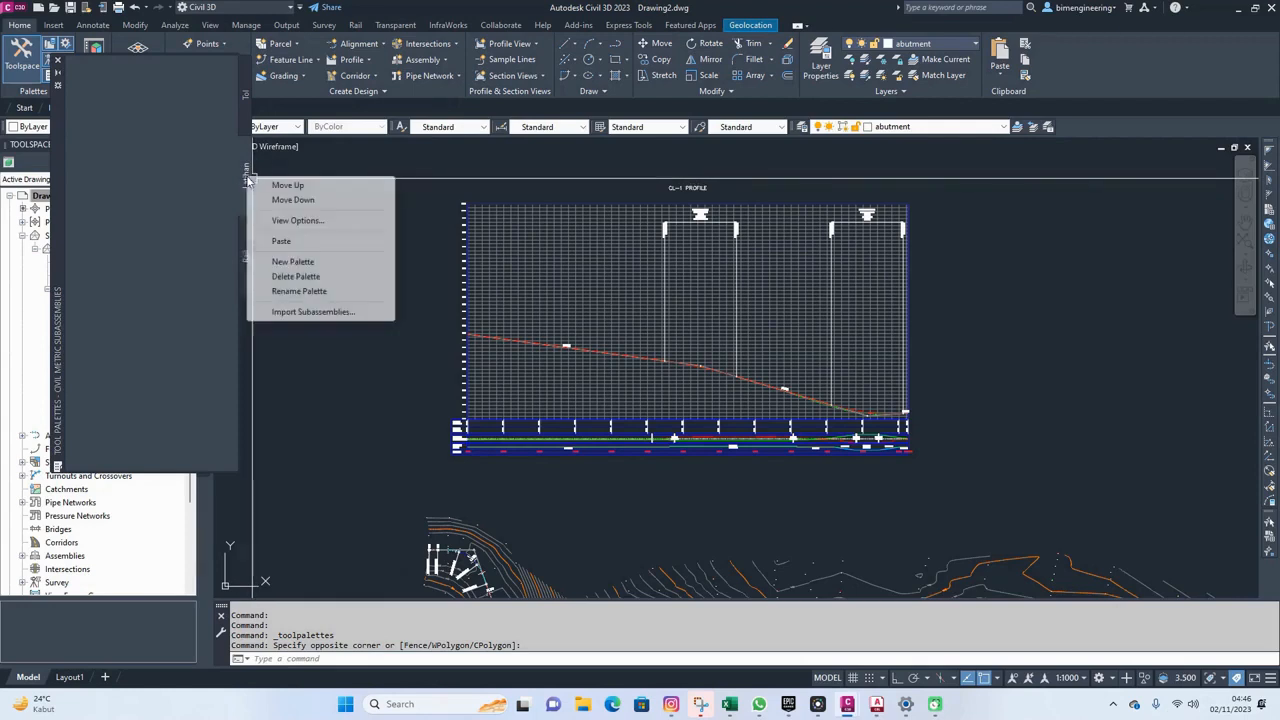
{"action": "left_click", "coordinate": [314, 312]}
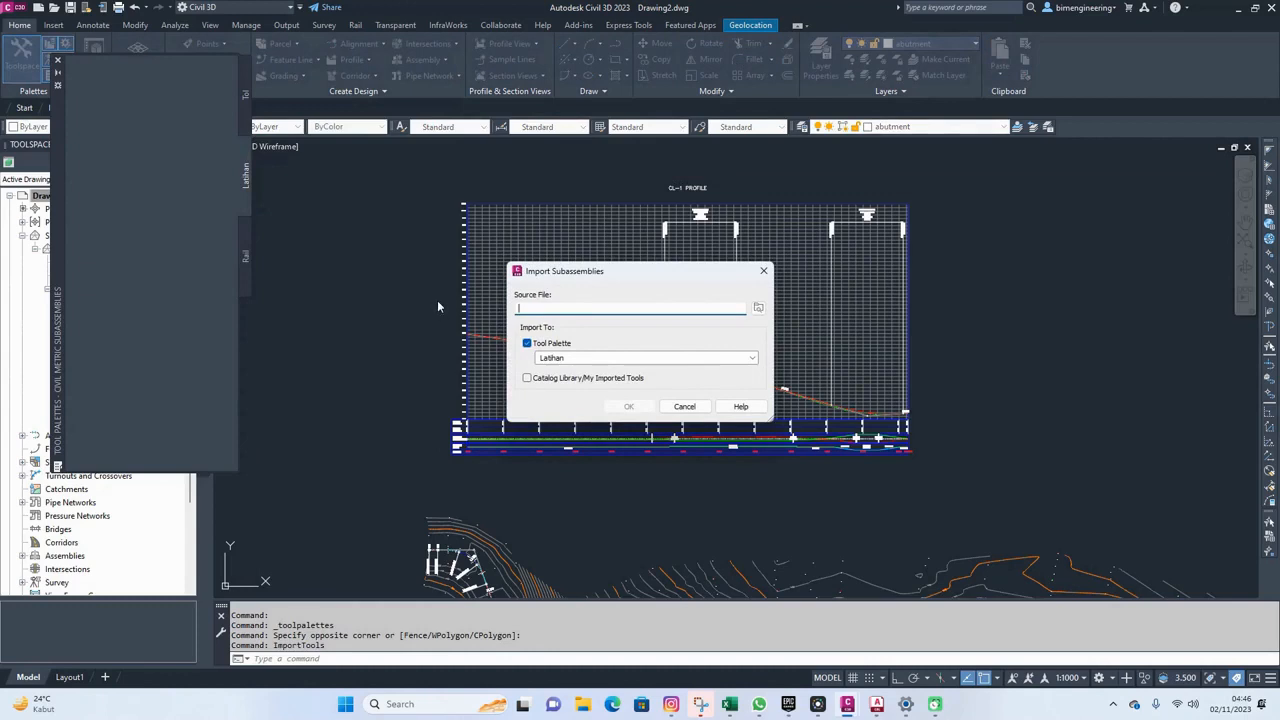
{"action": "left_click", "coordinate": [757, 310]}
{"action": "left_click_drag", "start_coordinate": [733, 330], "coordinate": [701, 522]}
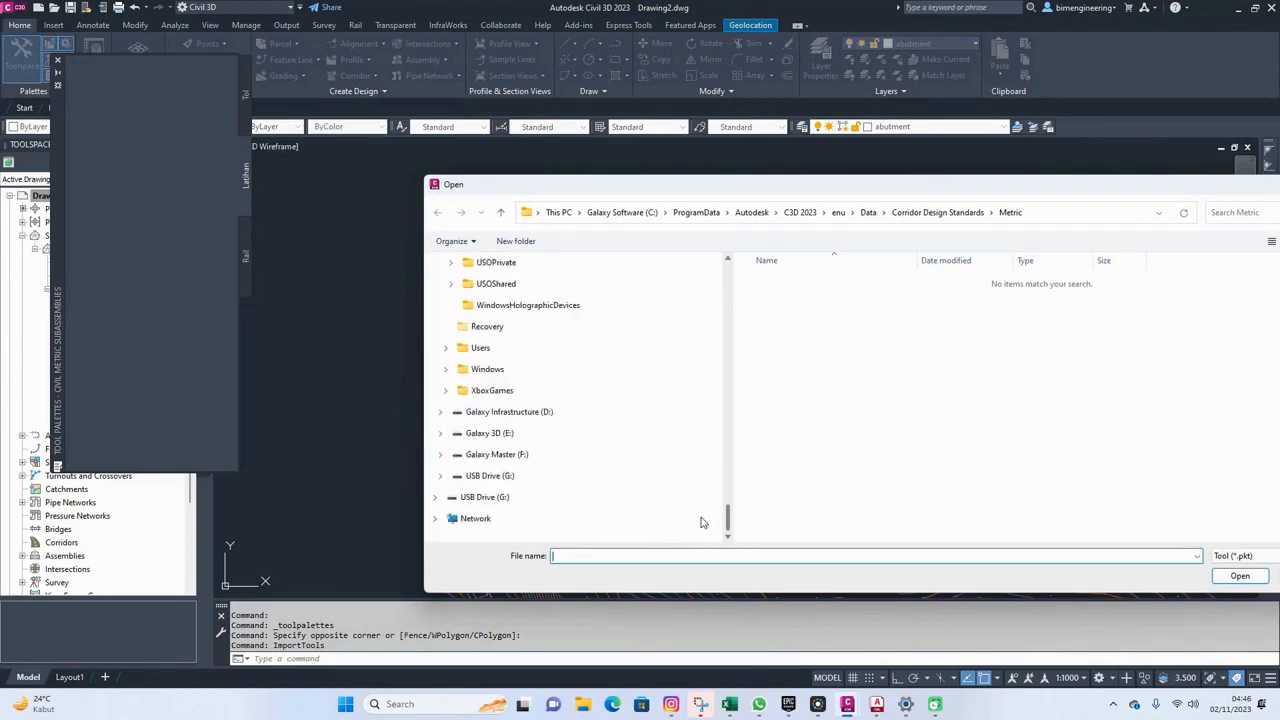
{"action": "left_click", "coordinate": [508, 413]}
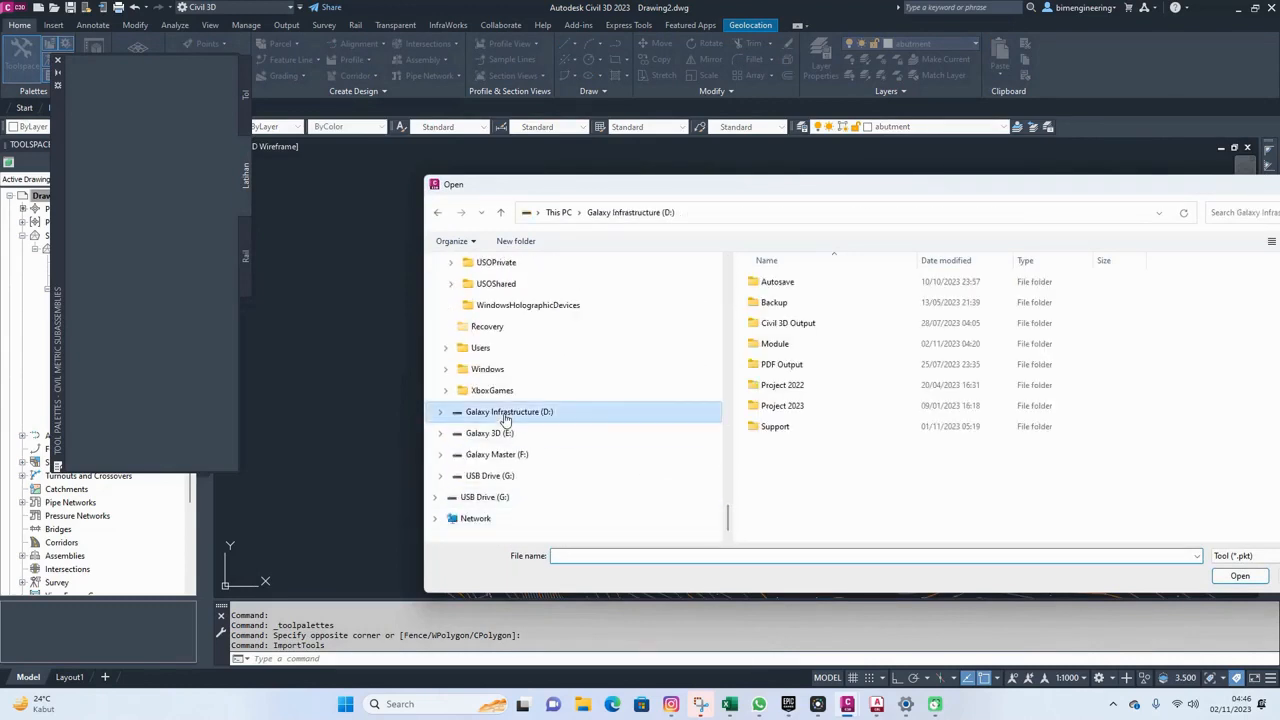
{"action": "double_click", "coordinate": [778, 346]}
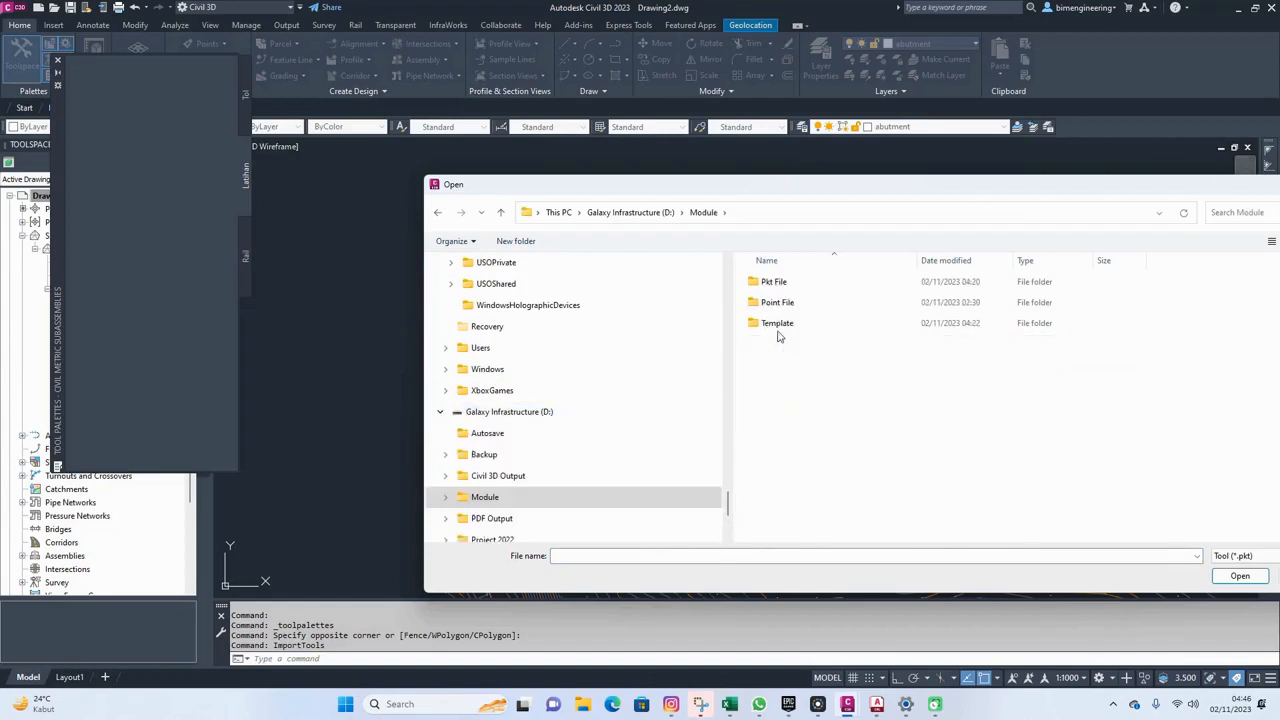
{"action": "left_click", "coordinate": [782, 285]}
{"action": "double_click", "coordinate": [782, 285]}
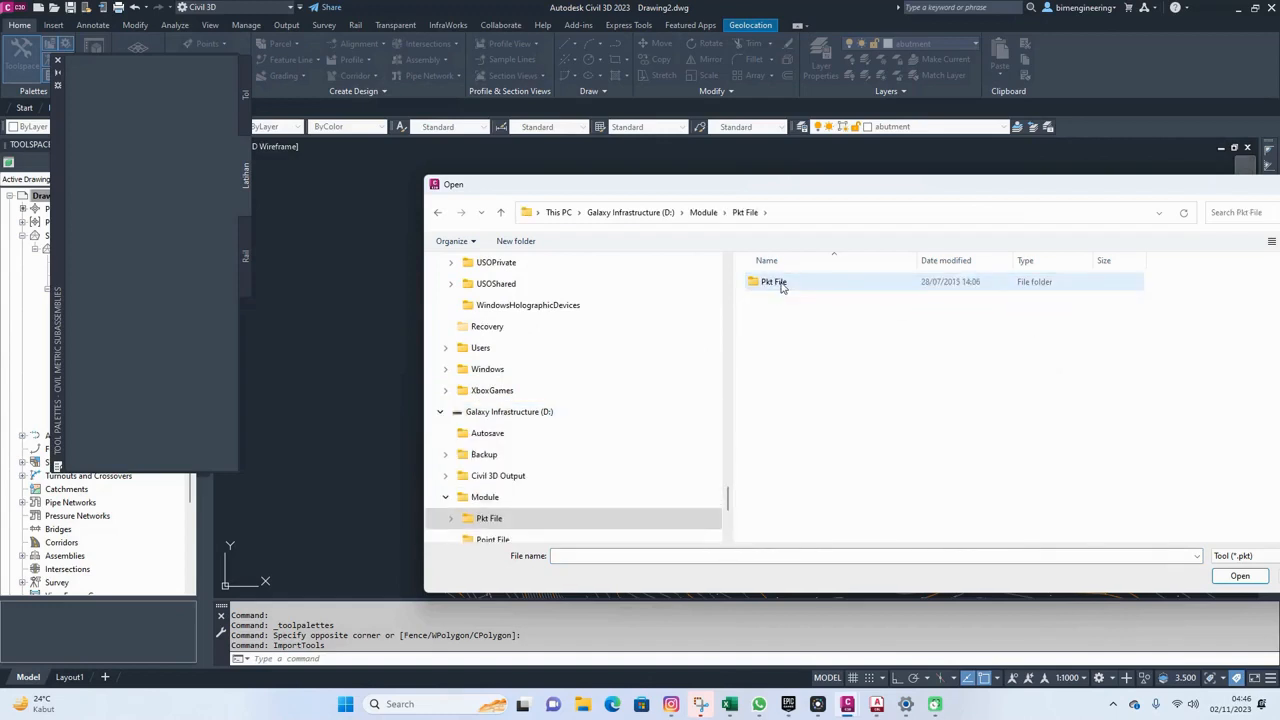
{"action": "double_click", "coordinate": [782, 285]}
{"action": "left_click_drag", "start_coordinate": [809, 357], "coordinate": [779, 286]}
{"action": "left_click", "coordinate": [1239, 576]}
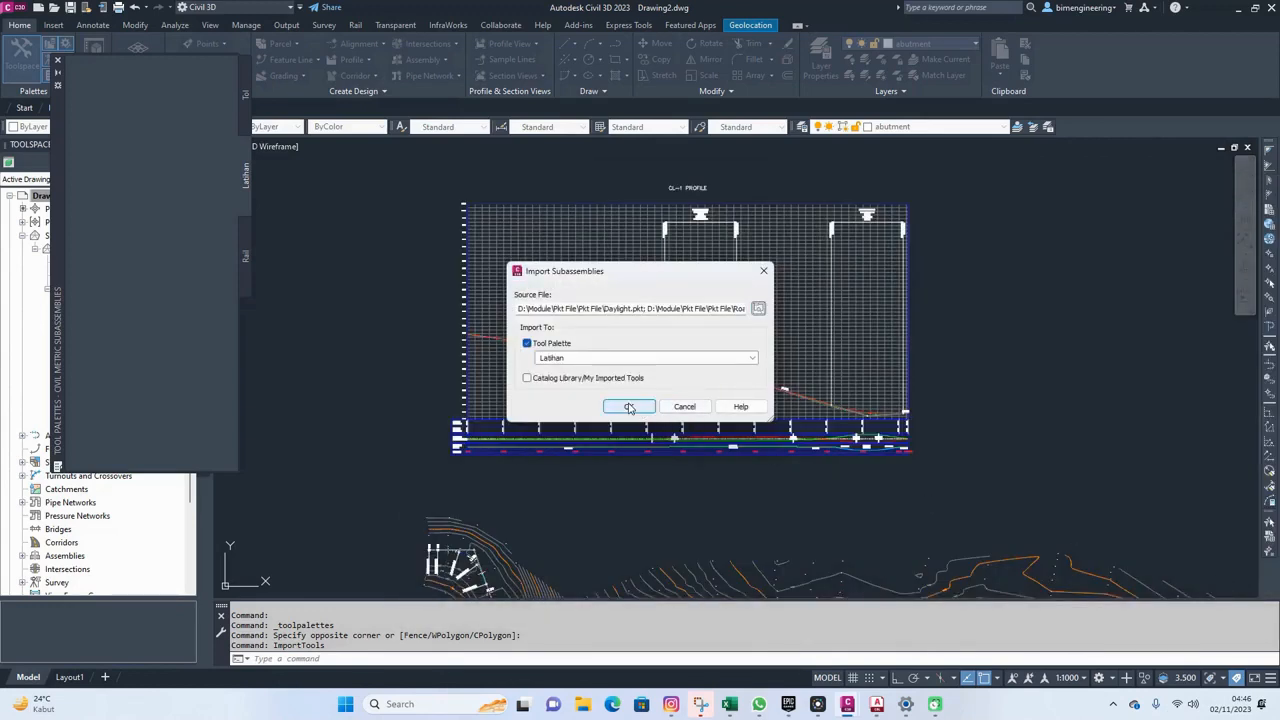
{"action": "left_click", "coordinate": [629, 407]}
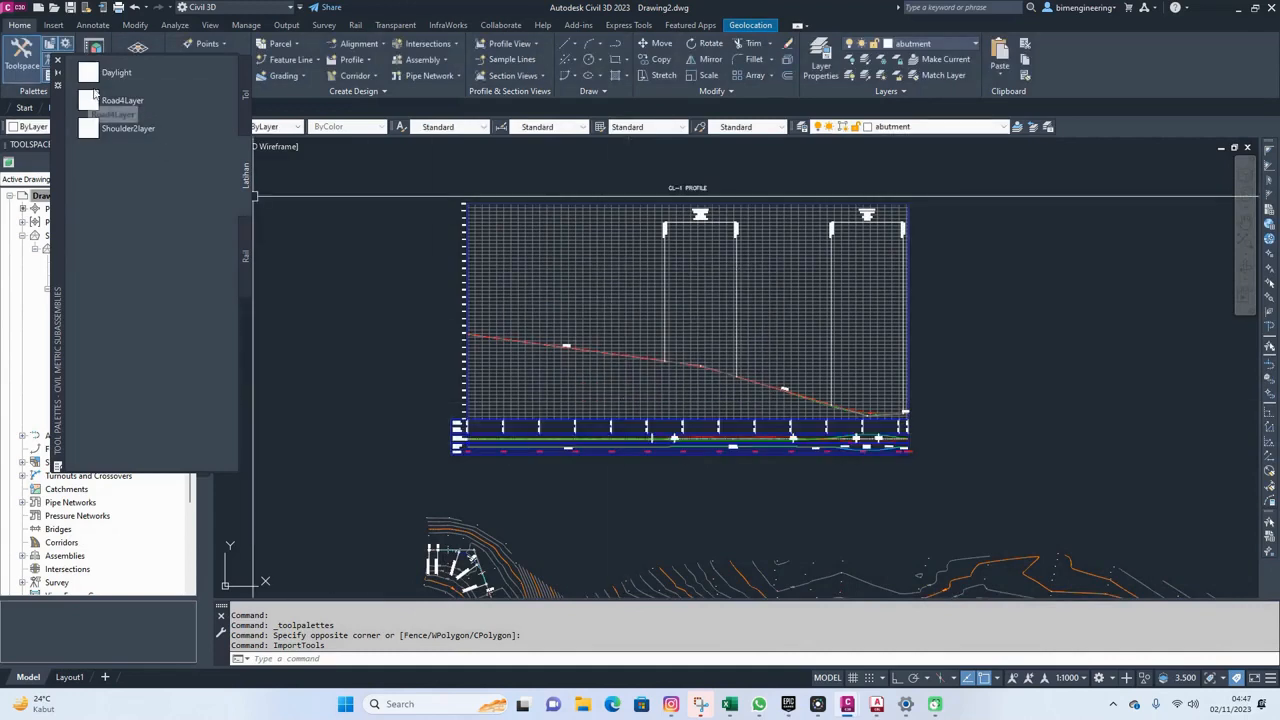
Define a new assembly named Jalan with type Undivided Crowned Road and the Standard assembly style
{"action": "middle_click_drag", "start_coordinate": [505, 172], "coordinate": [615, 302]}
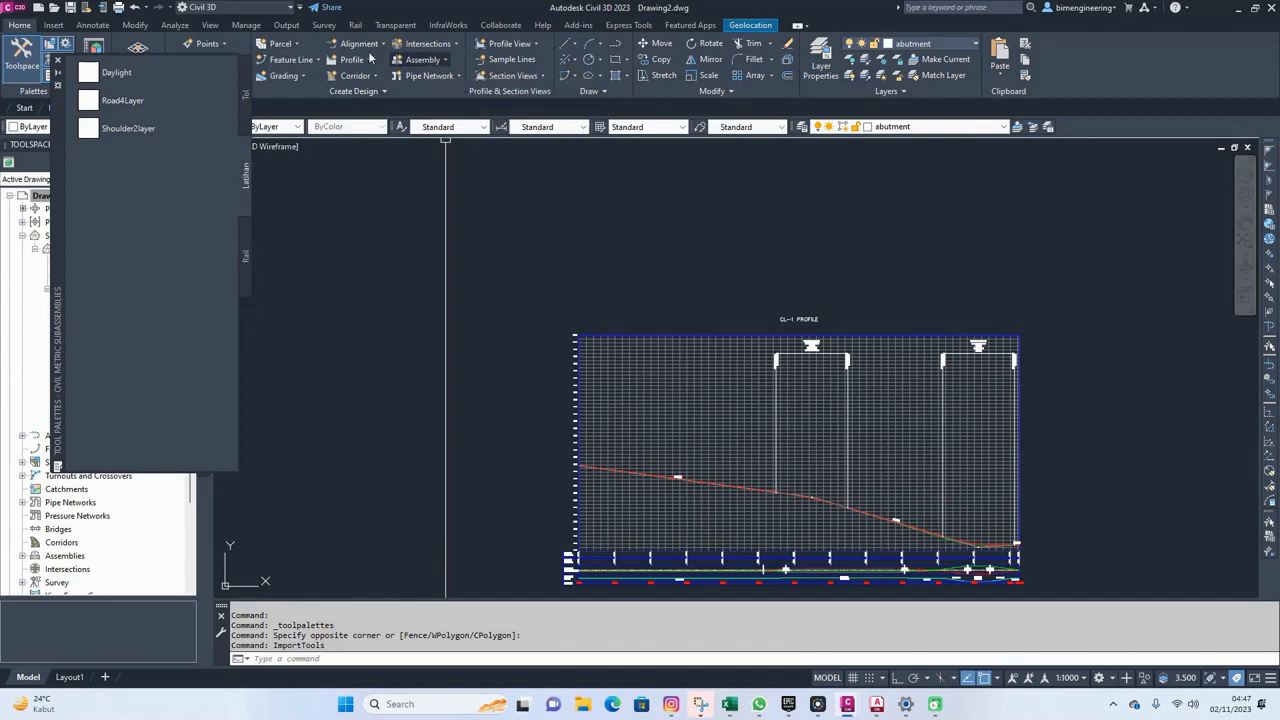
{"action": "left_click", "coordinate": [422, 62]}
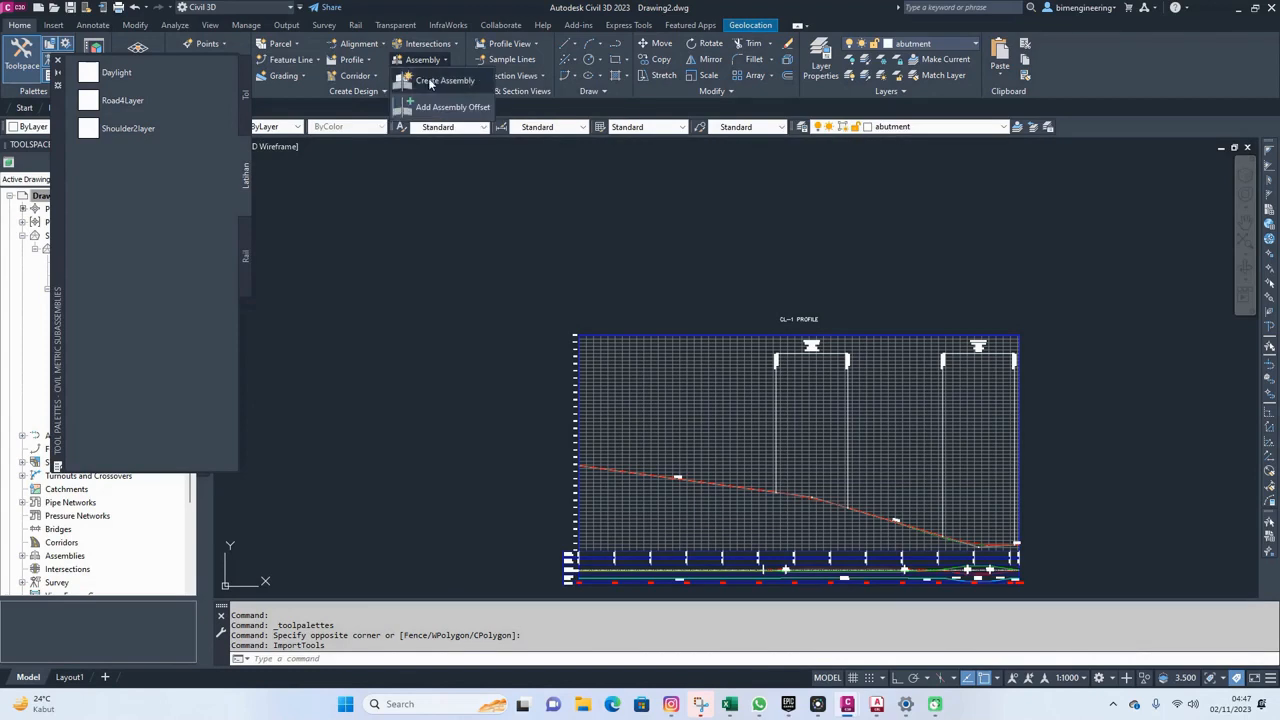
{"action": "left_click", "coordinate": [430, 82]}
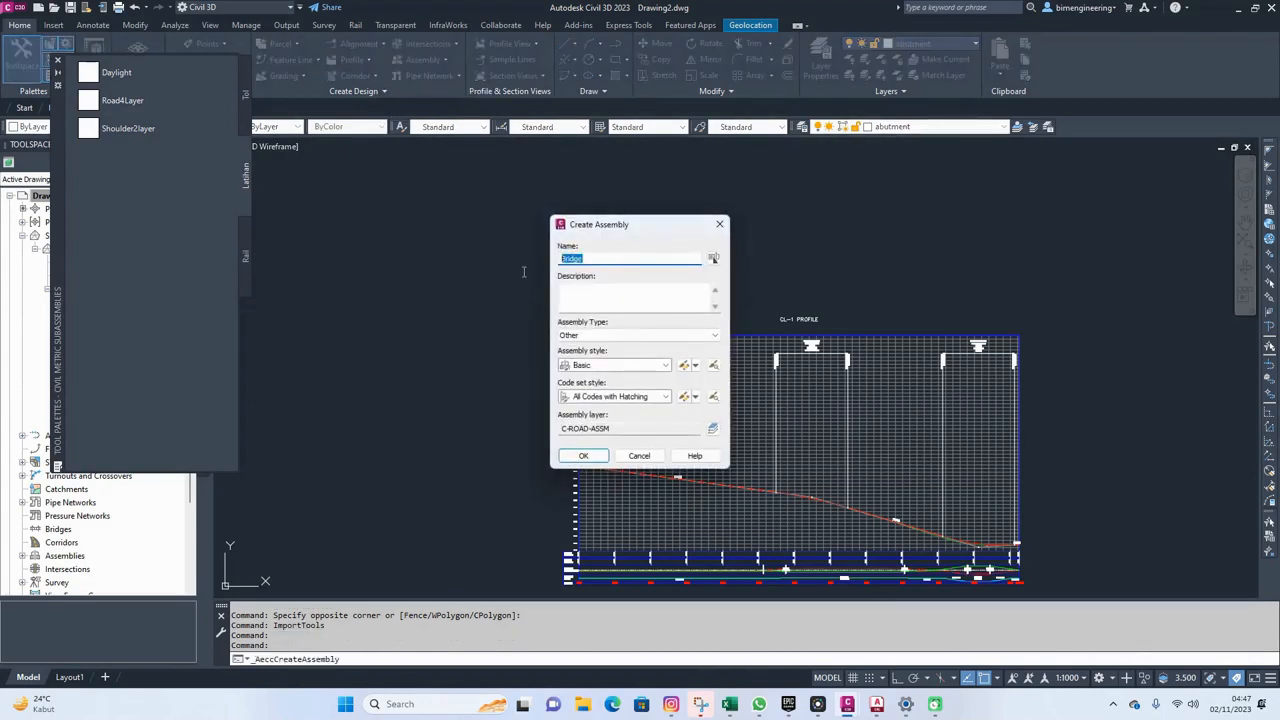
{"action": "type", "text": "Jalan"}
{"action": "left_click", "coordinate": [606, 336]}
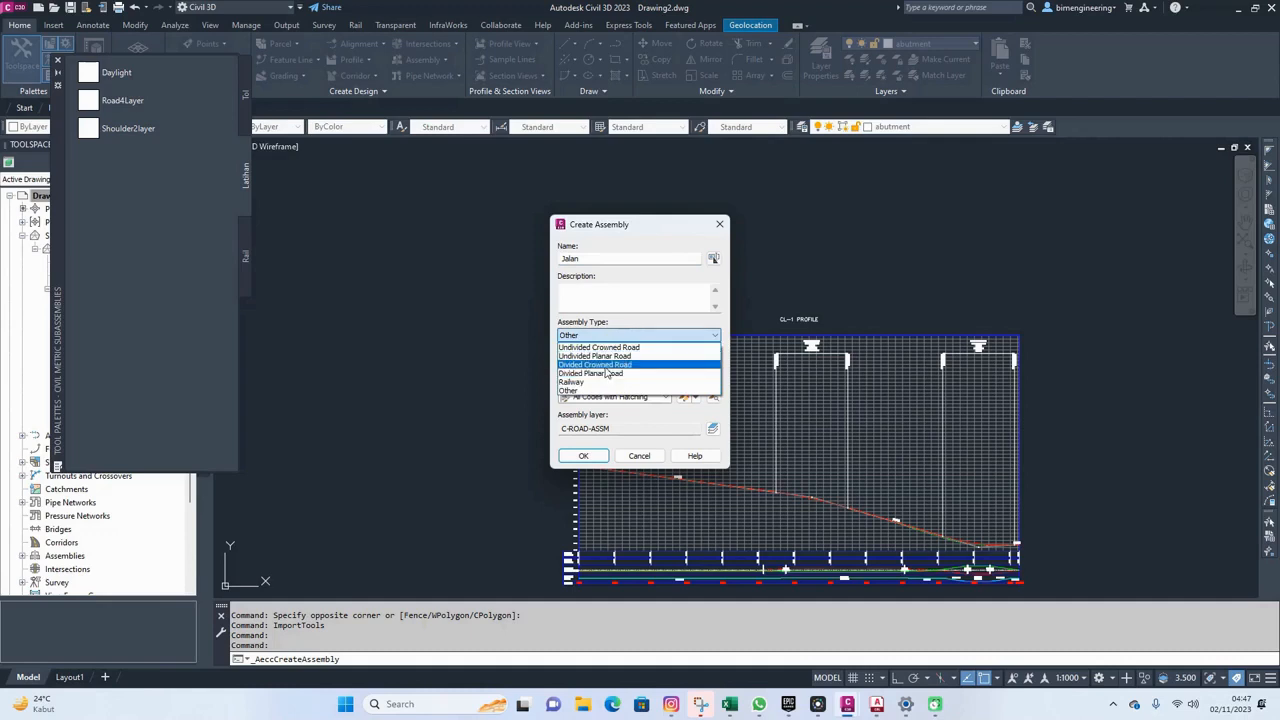
{"action": "left_click", "coordinate": [606, 348]}
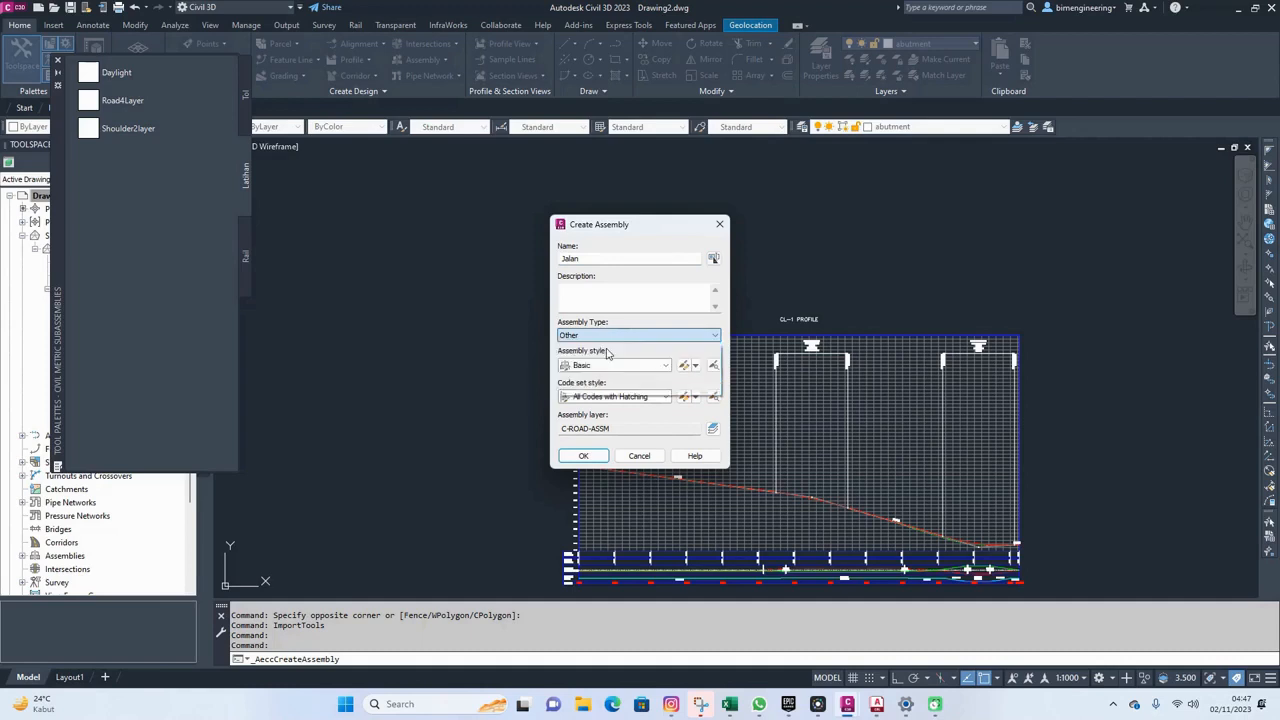
{"action": "left_click", "coordinate": [614, 366]}
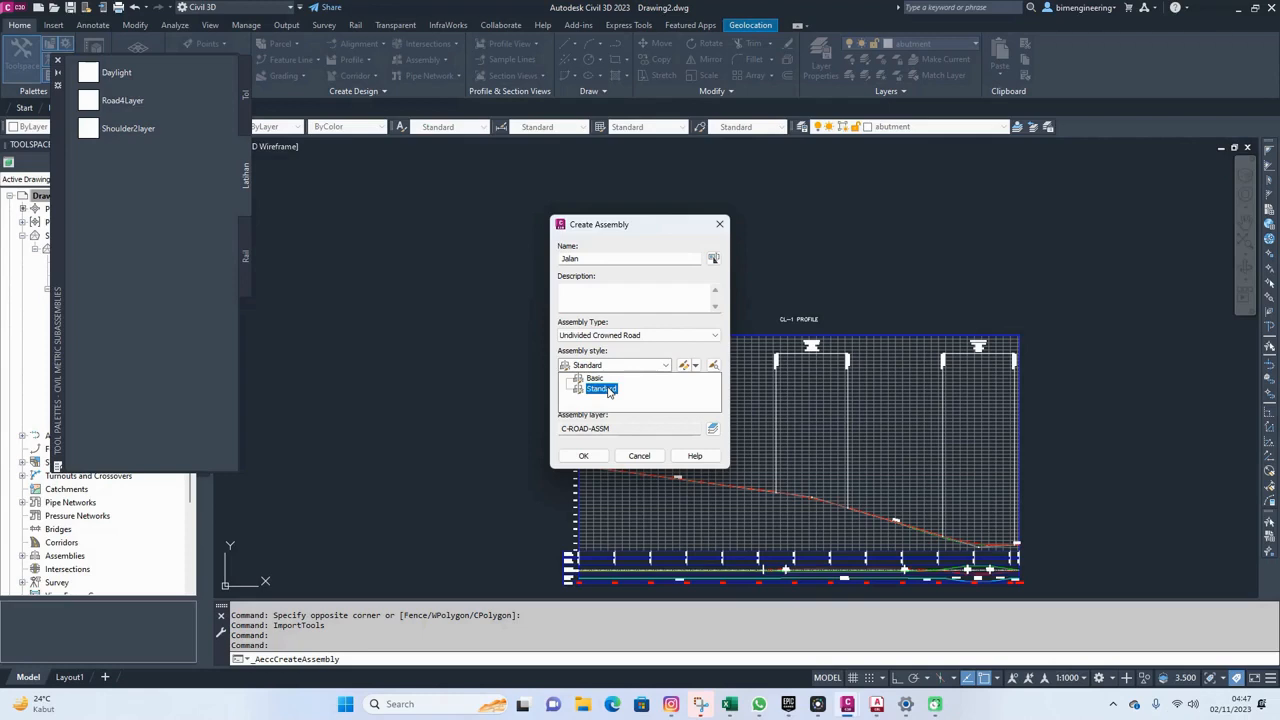
{"action": "left_click", "coordinate": [603, 389]}
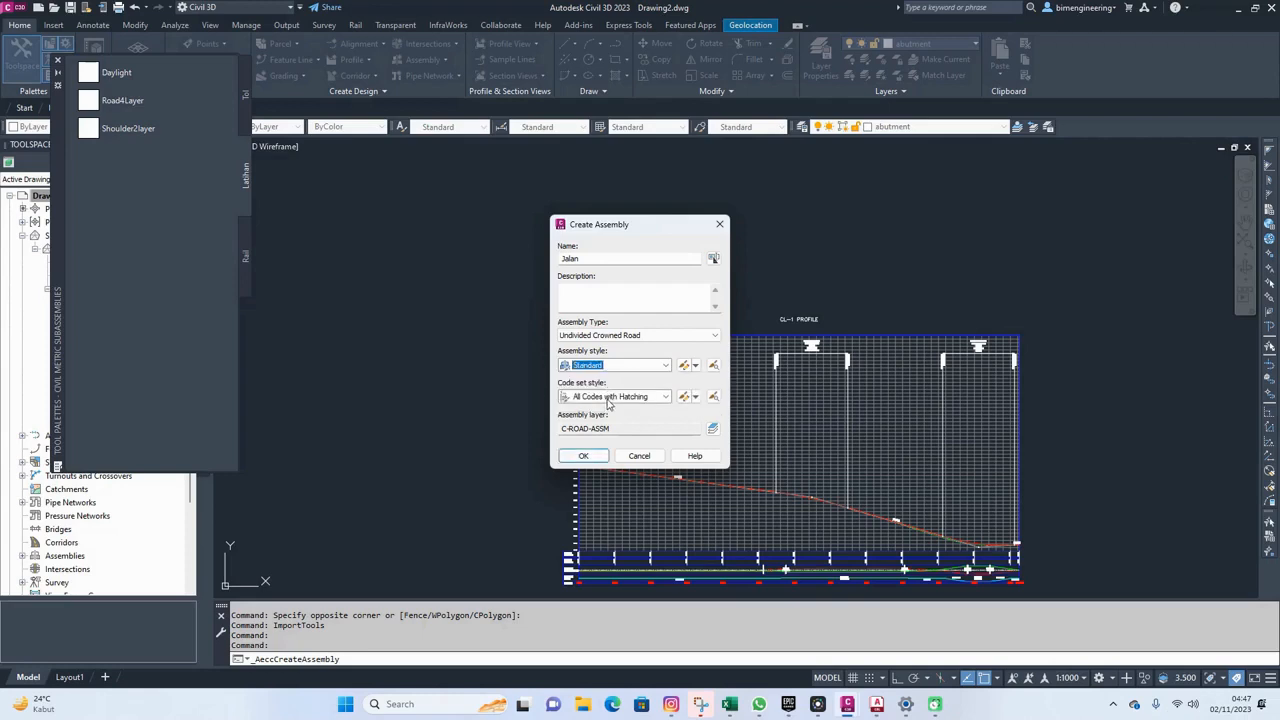
{"action": "left_click", "coordinate": [583, 456]}
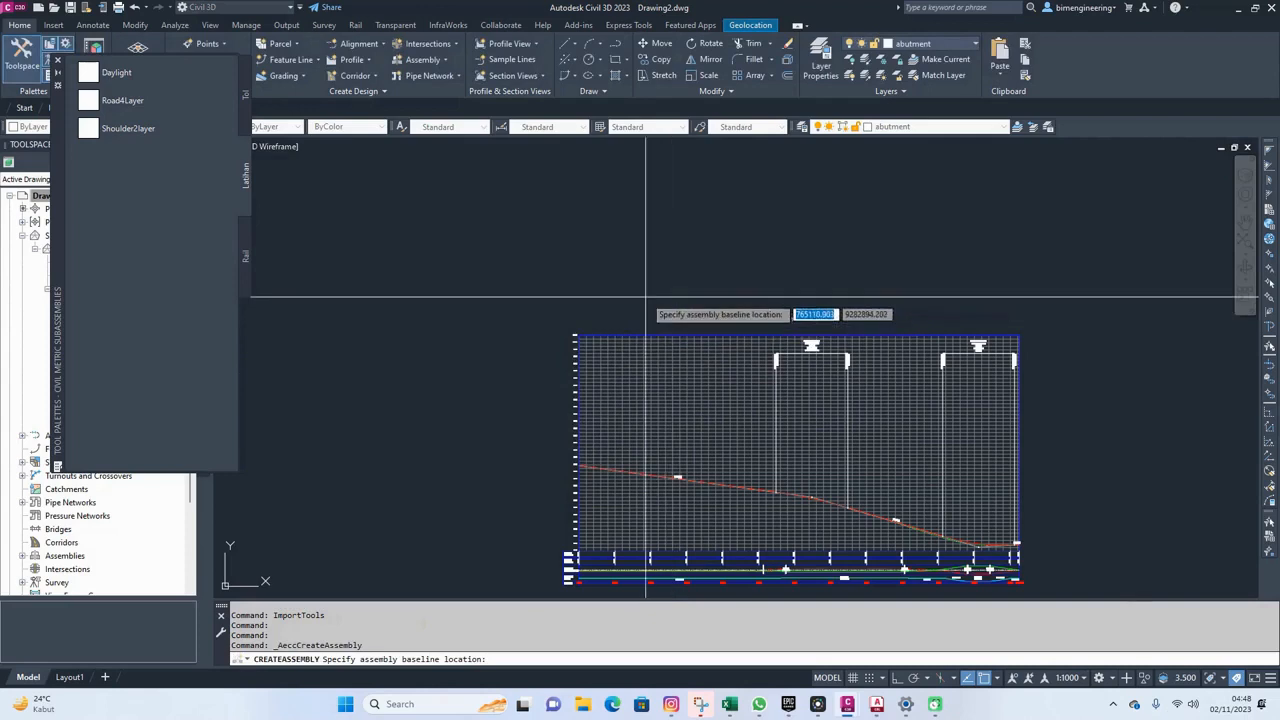
Place the Jalan assembly's baseline in an empty area of the drawing, clear of the profile view
{"action": "scroll", "coordinate": [655, 420], "scroll_direction": "down", "scroll_amount": 5}
{"action": "scroll", "coordinate": [686, 263], "scroll_direction": "up", "scroll_amount": 3}
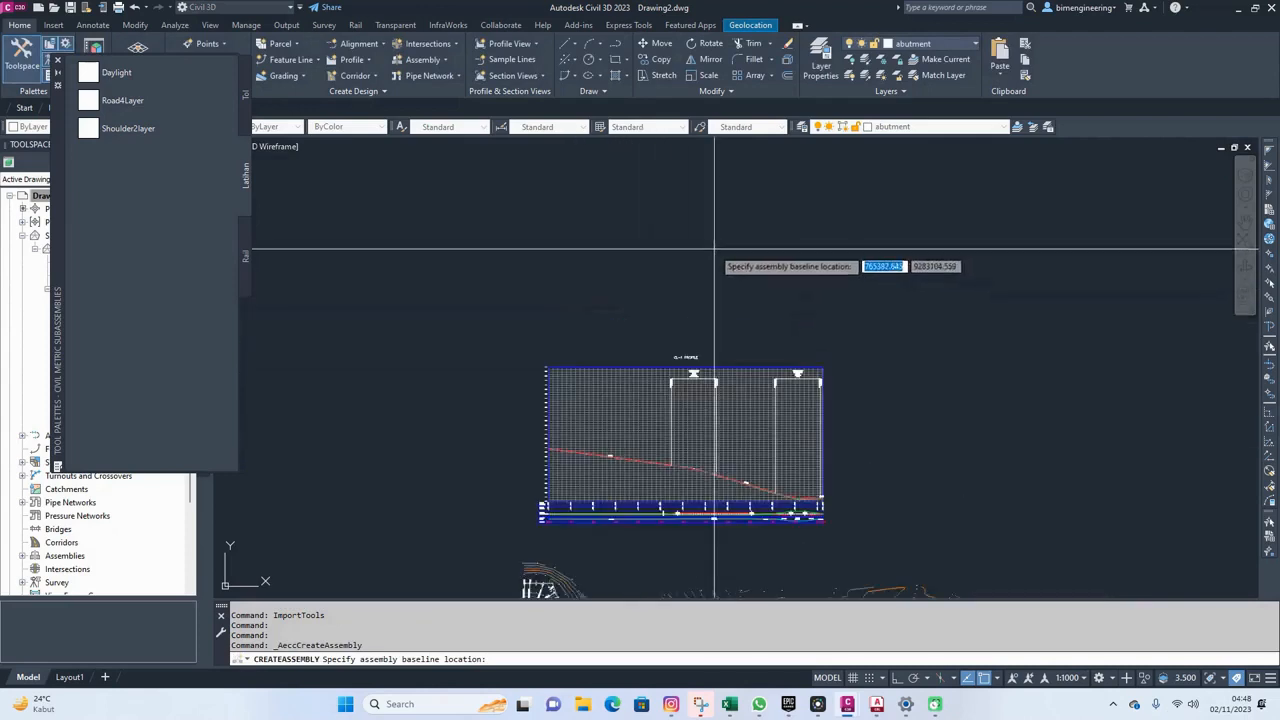
{"action": "middle_click_drag", "start_coordinate": [658, 318], "coordinate": [749, 209]}
{"action": "scroll", "coordinate": [709, 331], "scroll_direction": "up", "scroll_amount": 2}
{"action": "scroll", "coordinate": [657, 382], "scroll_direction": "up", "scroll_amount": 2}
{"action": "middle_click_drag", "start_coordinate": [658, 382], "coordinate": [824, 281]}
{"action": "scroll", "coordinate": [703, 322], "scroll_direction": "down", "scroll_amount": 2}
{"action": "middle_click_drag", "start_coordinate": [626, 354], "coordinate": [792, 308]}
{"action": "left_click", "coordinate": [671, 292]}
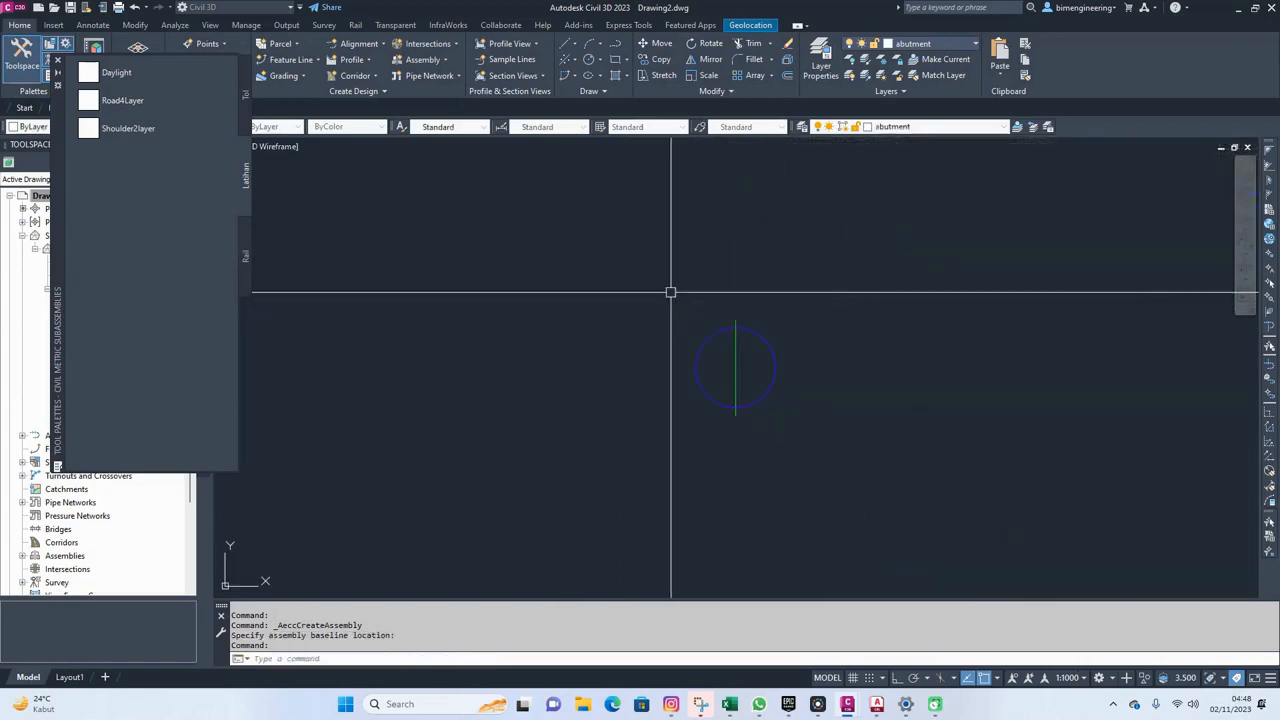
Change the Jalan assembly's object style to Basic in its assembly properties
{"action": "left_click", "coordinate": [750, 331]}
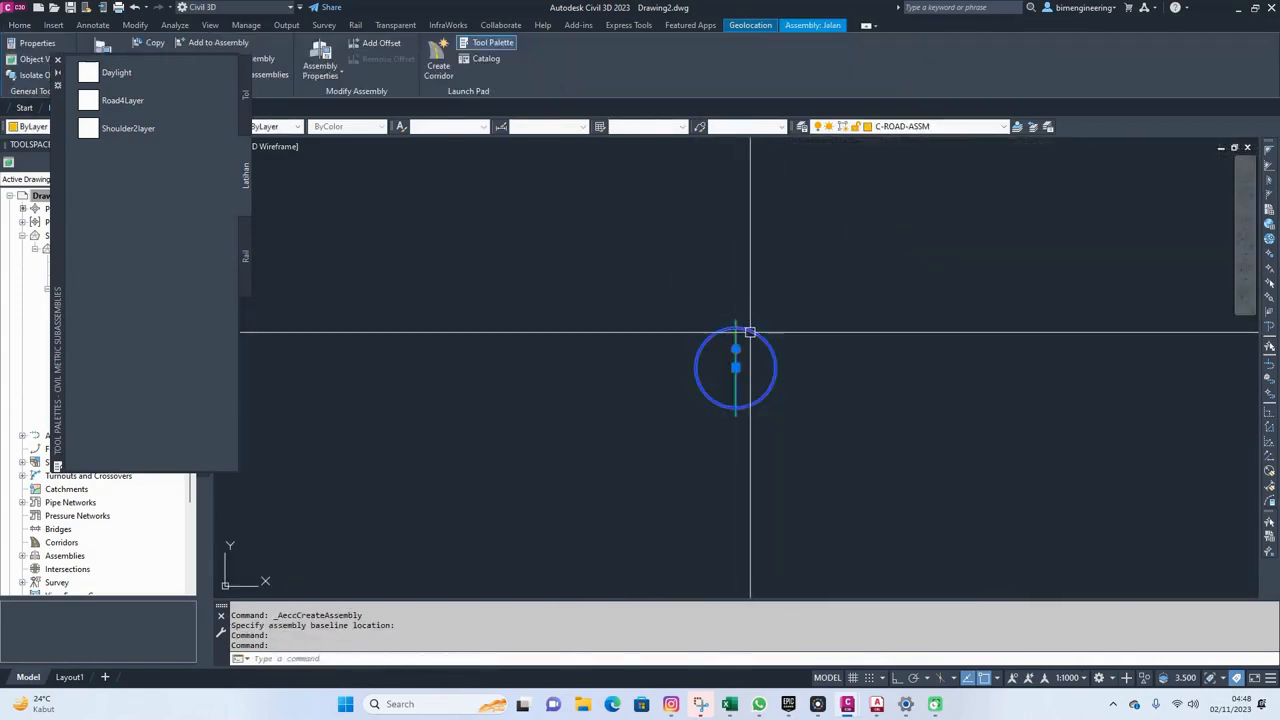
{"action": "key", "text": "Escape"}
{"action": "left_click", "coordinate": [757, 334]}
{"action": "right_click", "coordinate": [765, 336]}
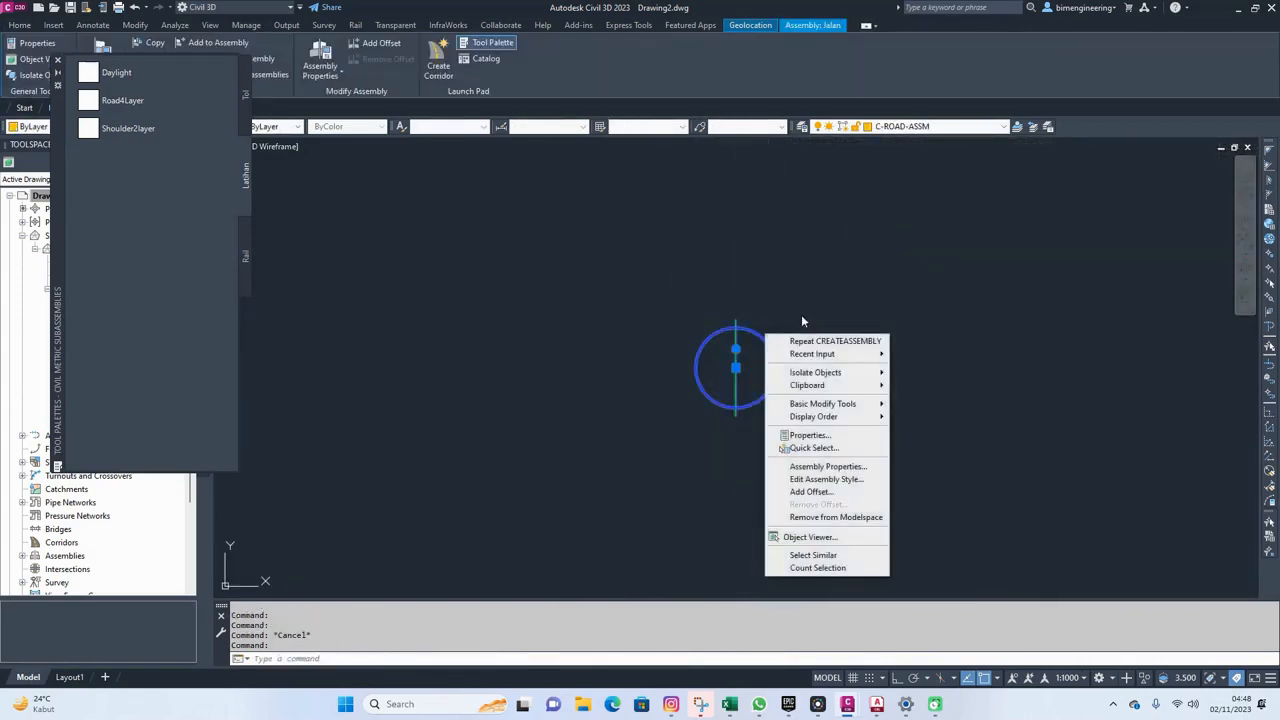
{"action": "left_click", "coordinate": [827, 466]}
{"action": "left_click", "coordinate": [528, 339]}
{"action": "left_click", "coordinate": [480, 358]}
{"action": "left_click", "coordinate": [786, 490]}
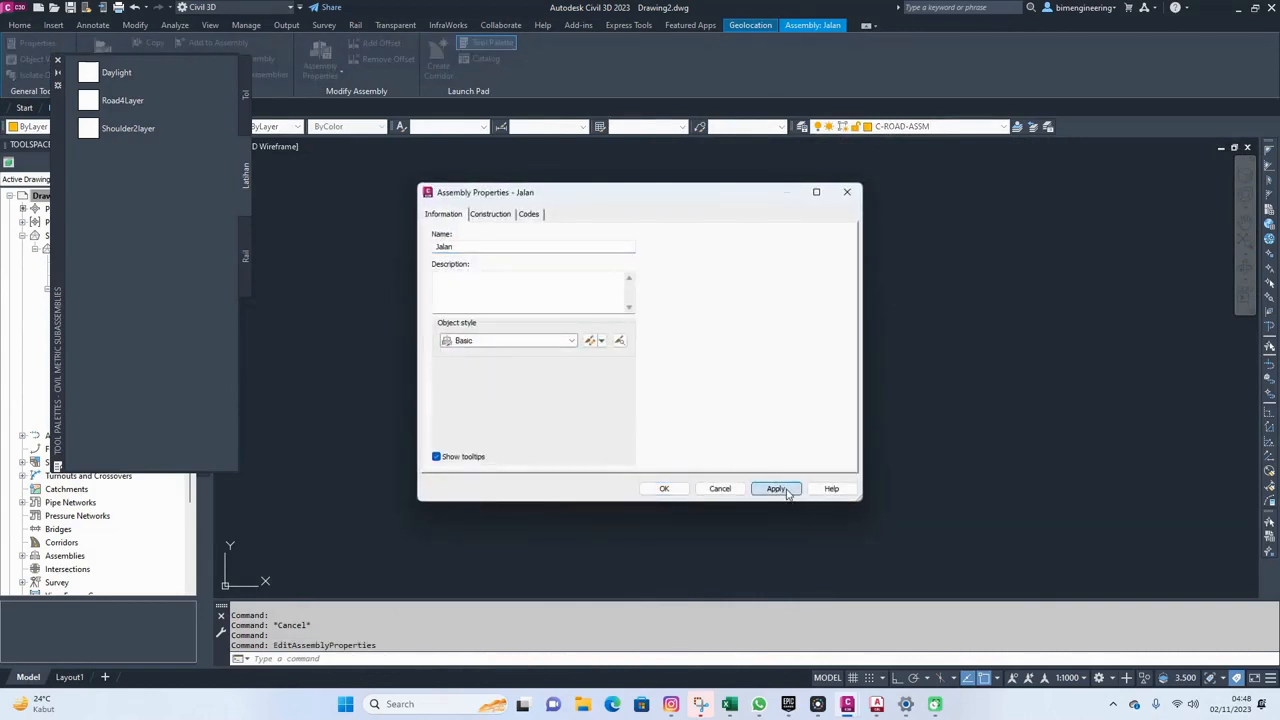
{"action": "left_click", "coordinate": [666, 488]}
{"action": "key", "text": "Escape"}
{"action": "left_click", "coordinate": [738, 328]}
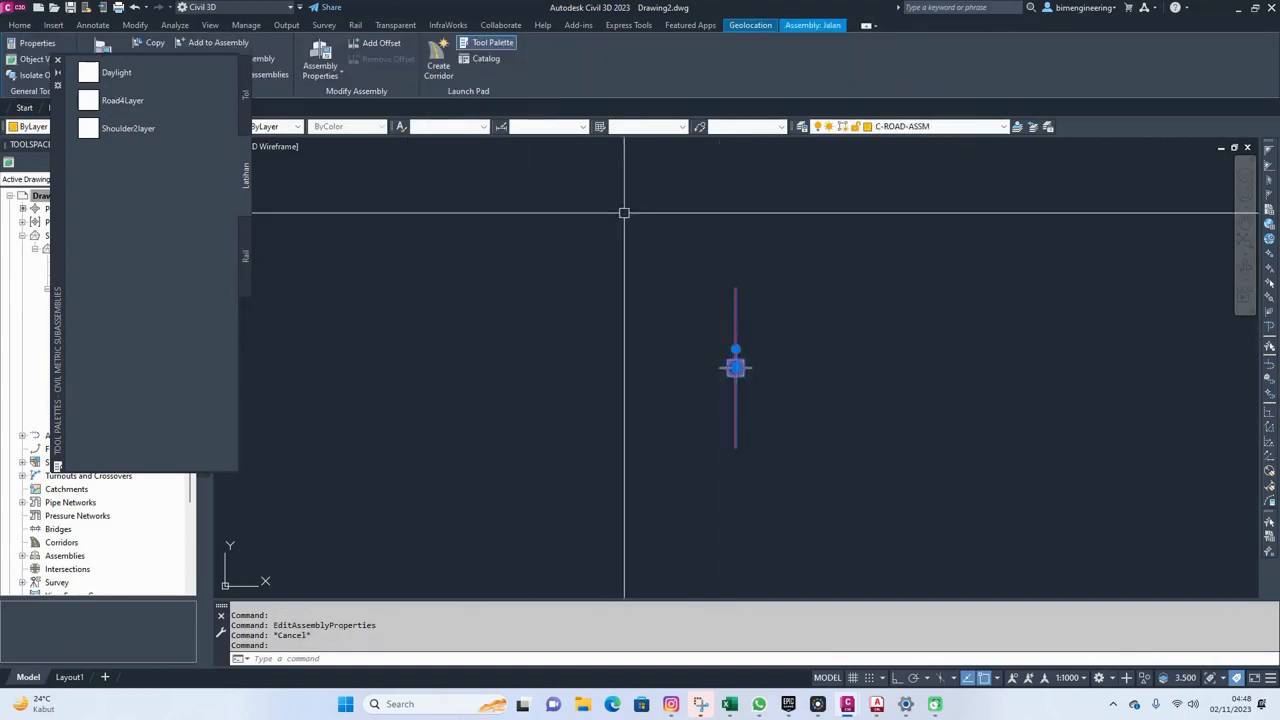
{"action": "key", "text": "Escape"}
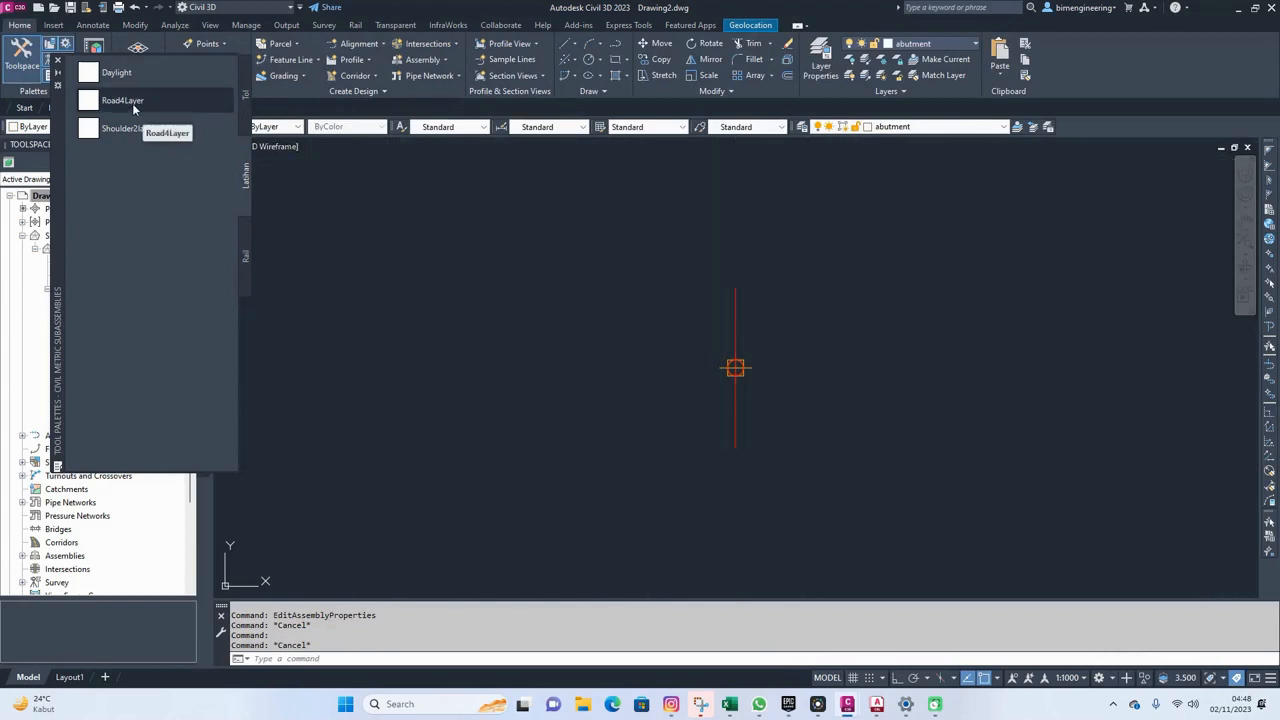
Attach a left-side Road4Layer subassembly to the Jalan baseline with superelevation set to Left Outside Lane Slope
{"action": "left_click", "coordinate": [209, 112]}
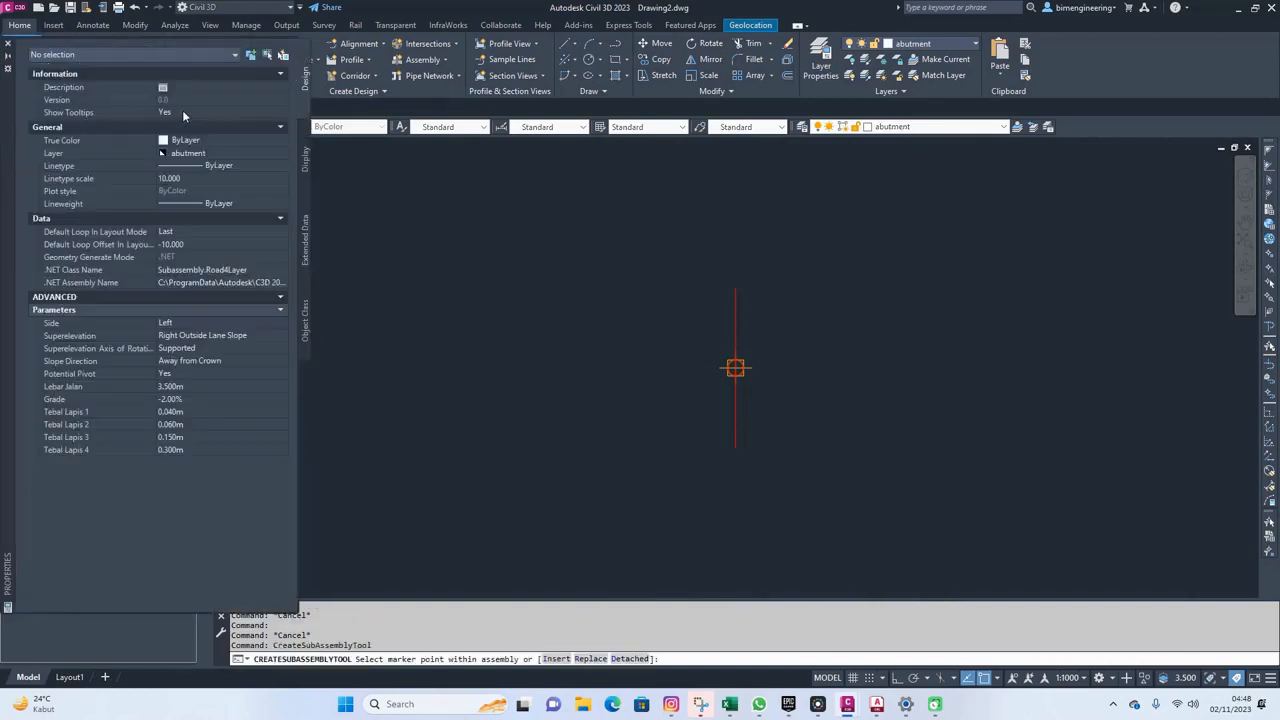
{"action": "left_click", "coordinate": [228, 341]}
{"action": "left_click", "coordinate": [228, 341]}
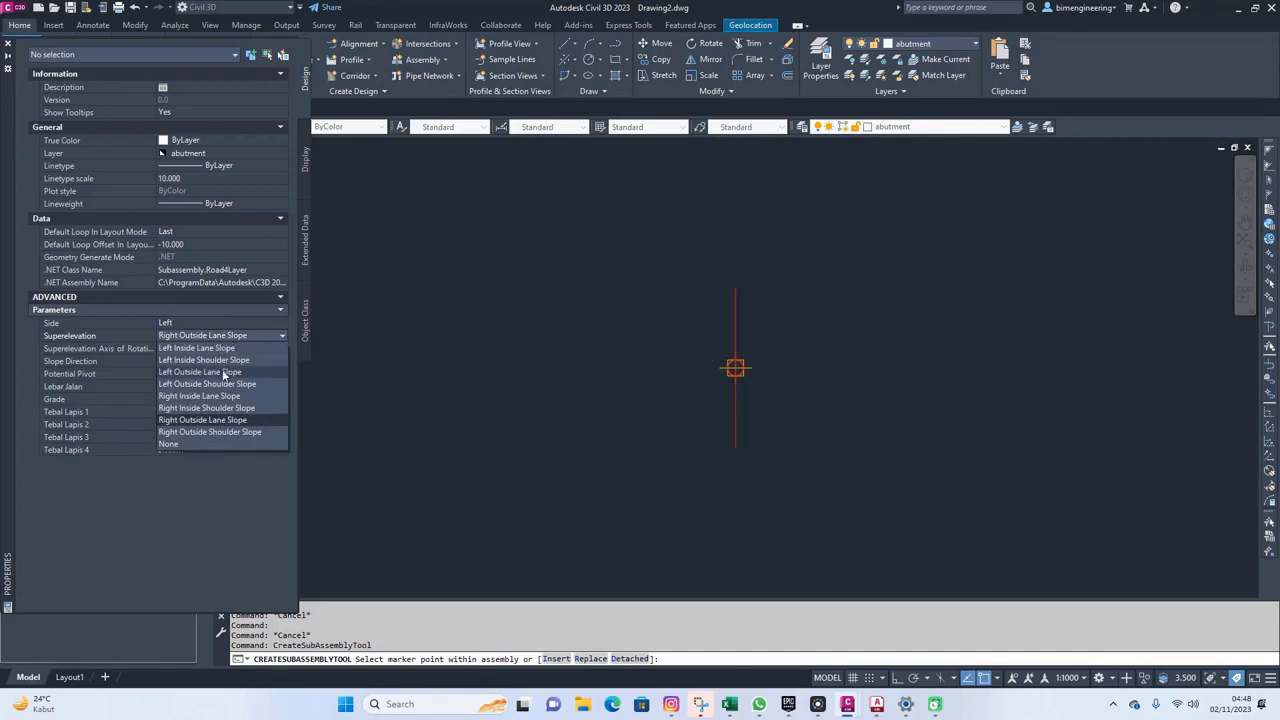
{"action": "left_click", "coordinate": [224, 373]}
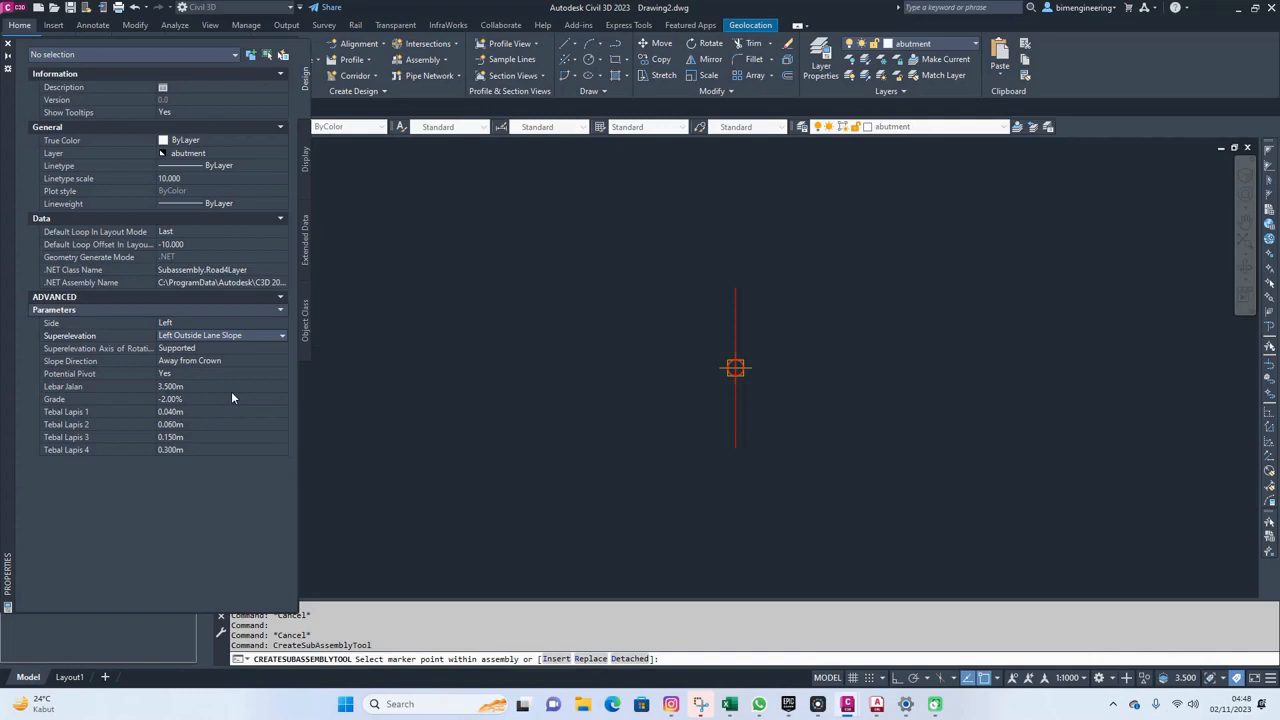
{"action": "left_click", "coordinate": [737, 298]}
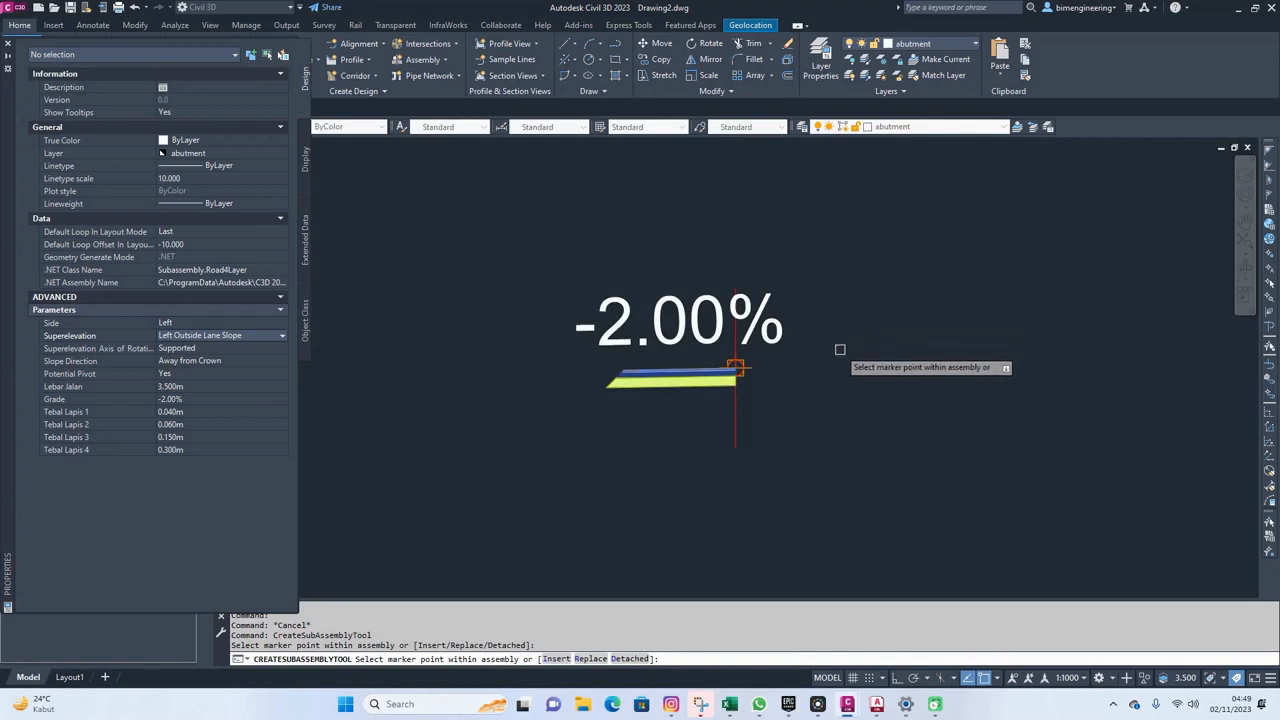
Attach a right-side Road4Layer subassembly to the Jalan baseline with superelevation set to Right Outside Lane Slope
{"action": "left_click", "coordinate": [242, 323]}
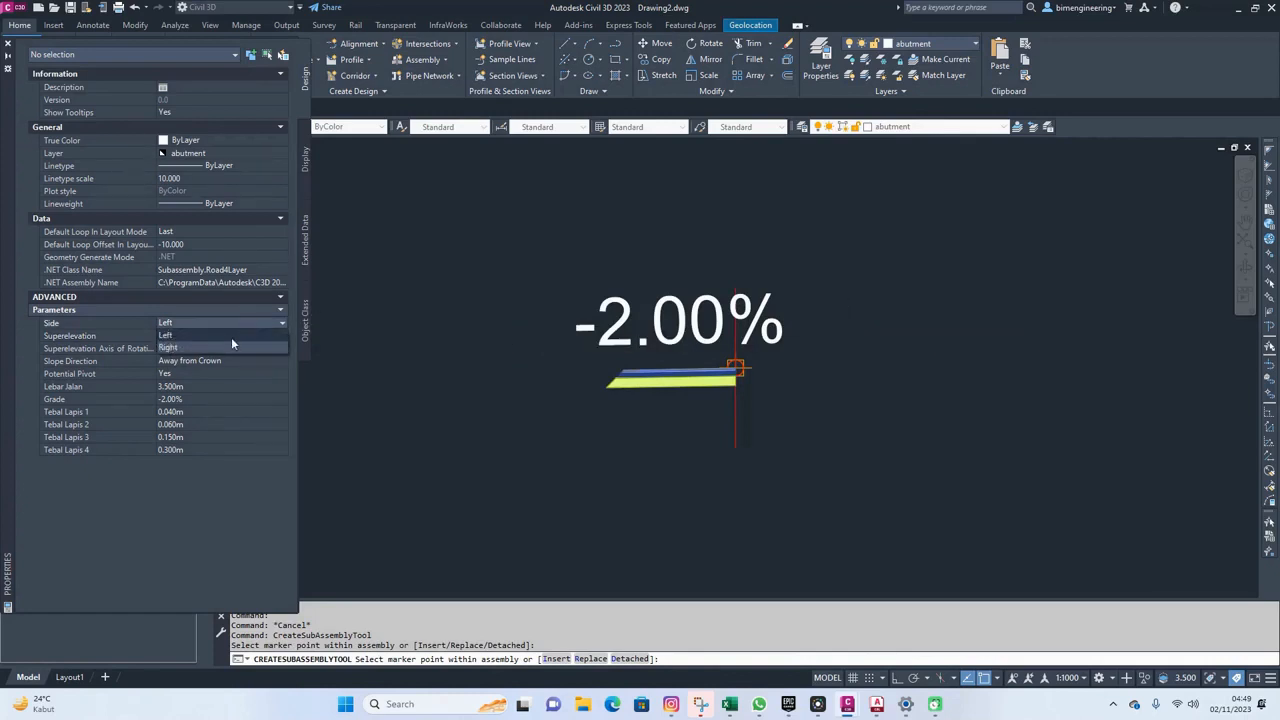
{"action": "left_click", "coordinate": [230, 341]}
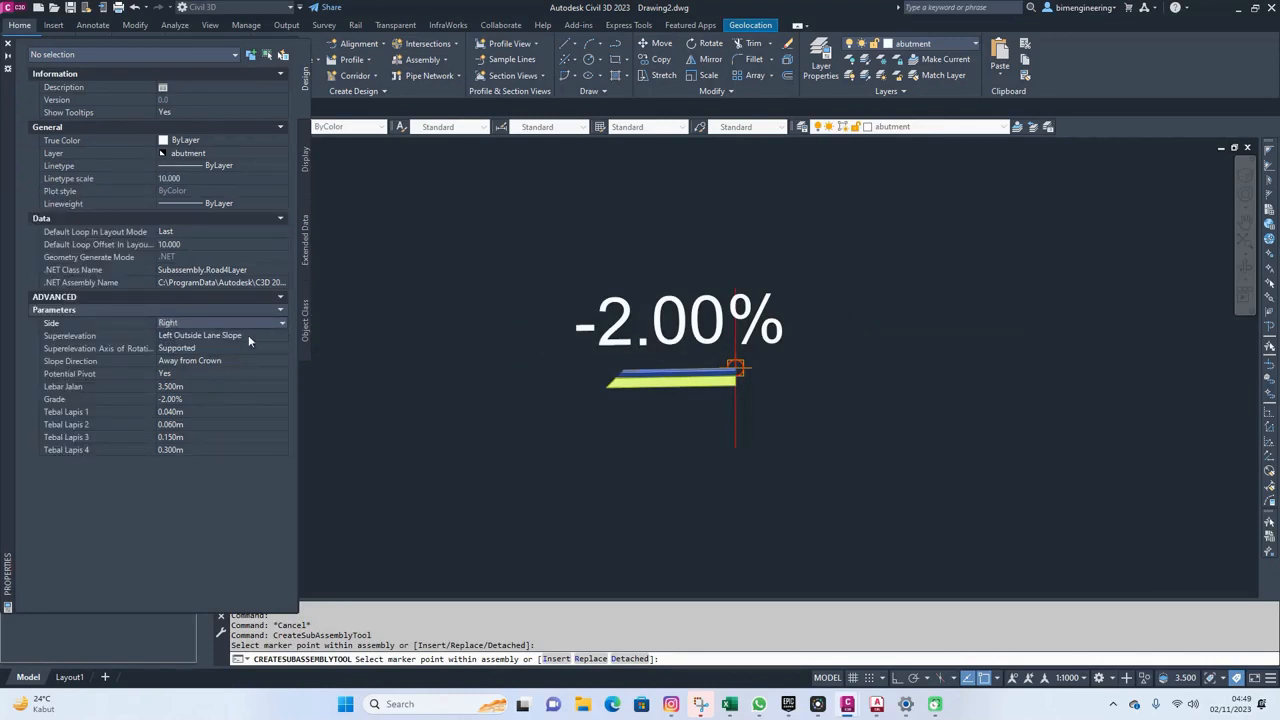
{"action": "left_click", "coordinate": [249, 341]}
{"action": "left_click", "coordinate": [249, 341]}
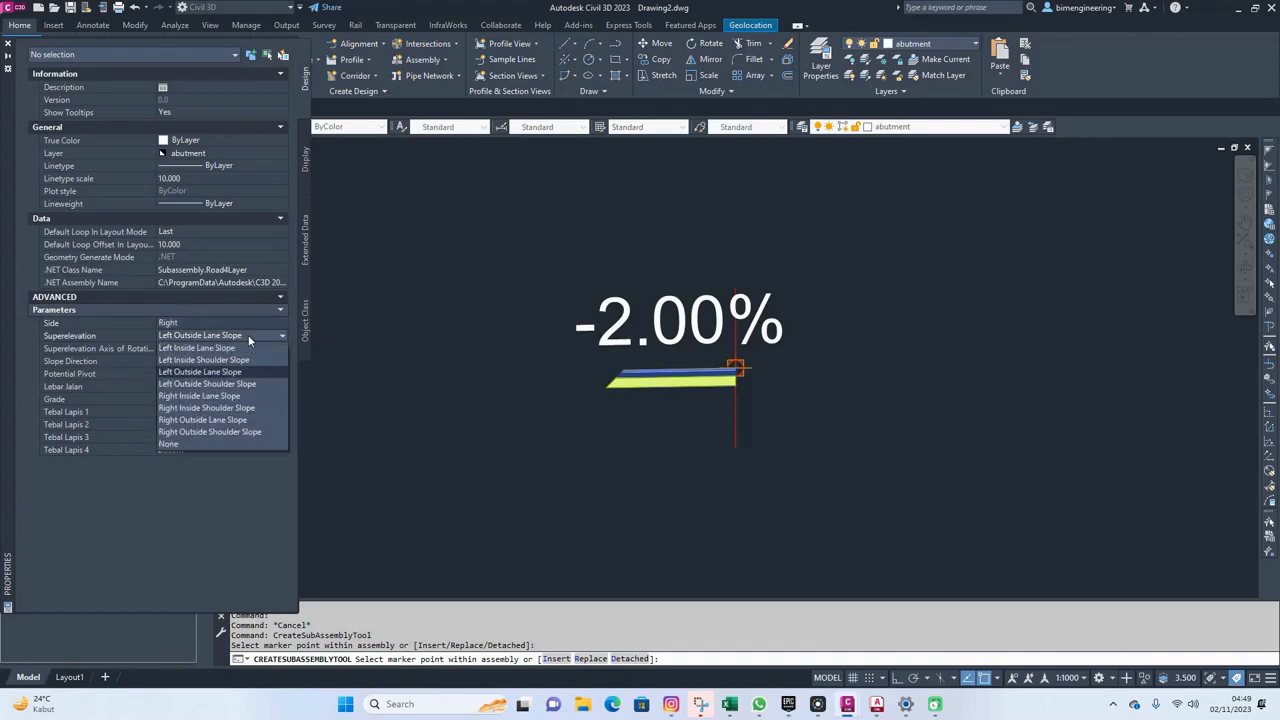
{"action": "left_click", "coordinate": [248, 420]}
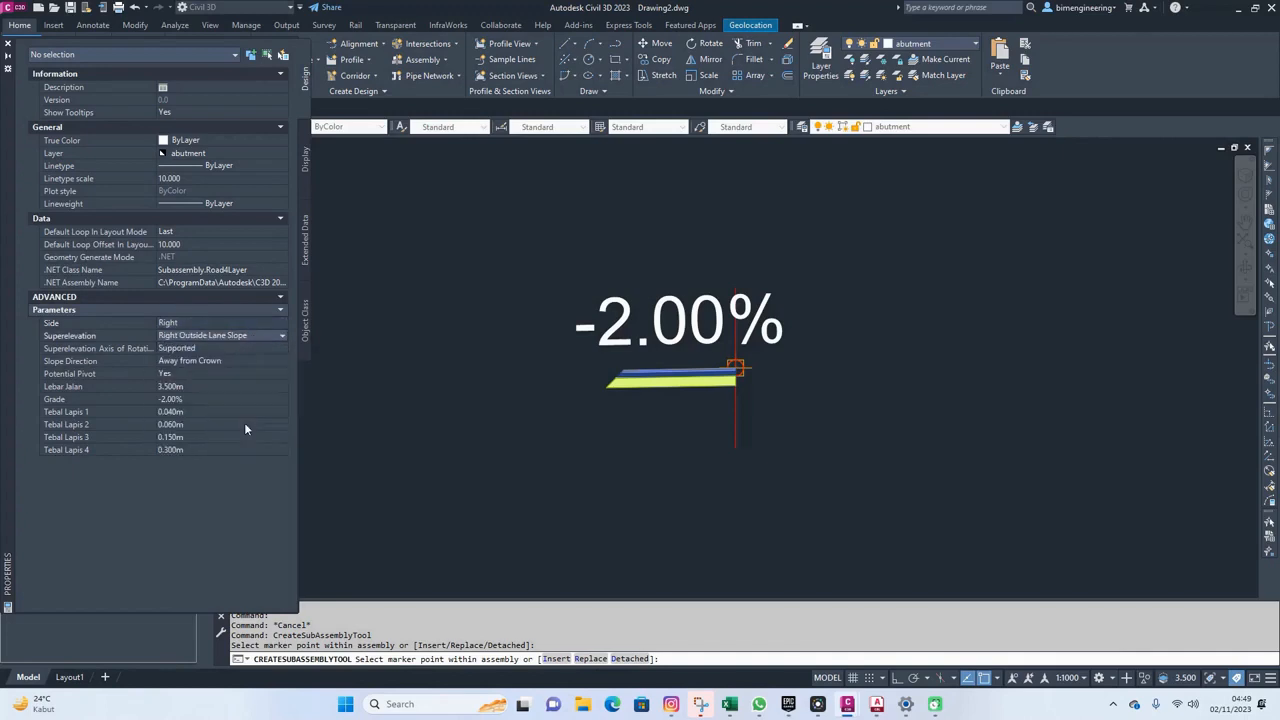
{"action": "left_click", "coordinate": [729, 429]}
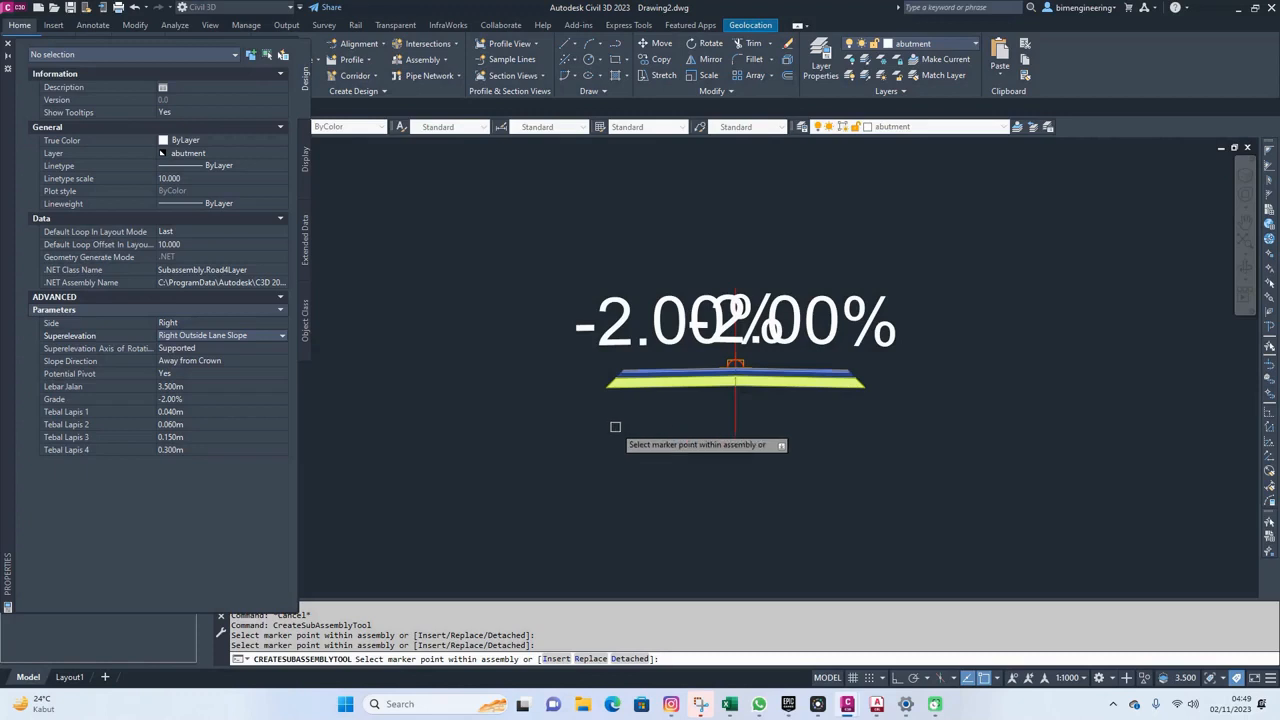
{"action": "key", "text": "Return"}
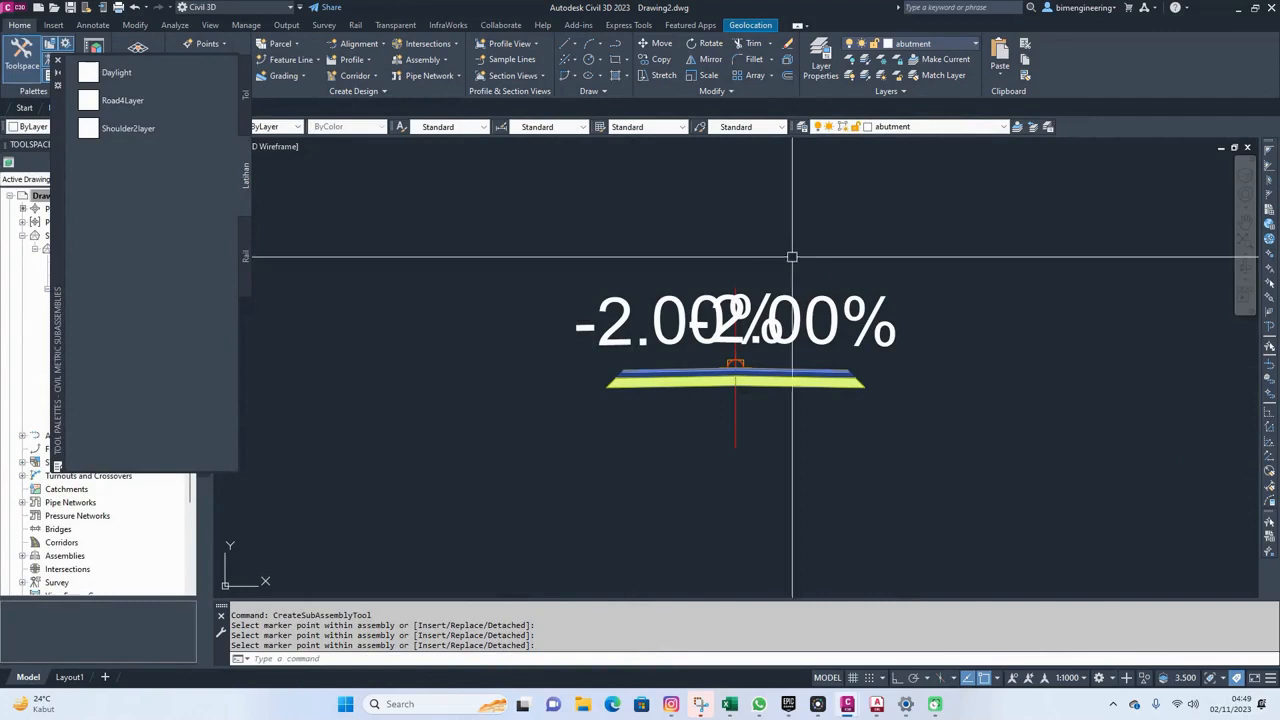
Attach a left-side Shoulder2layer subassembly to the left lane's outer top edge with superelevation set to Left Outside Shoulder Slope
{"action": "left_click", "coordinate": [98, 134]}
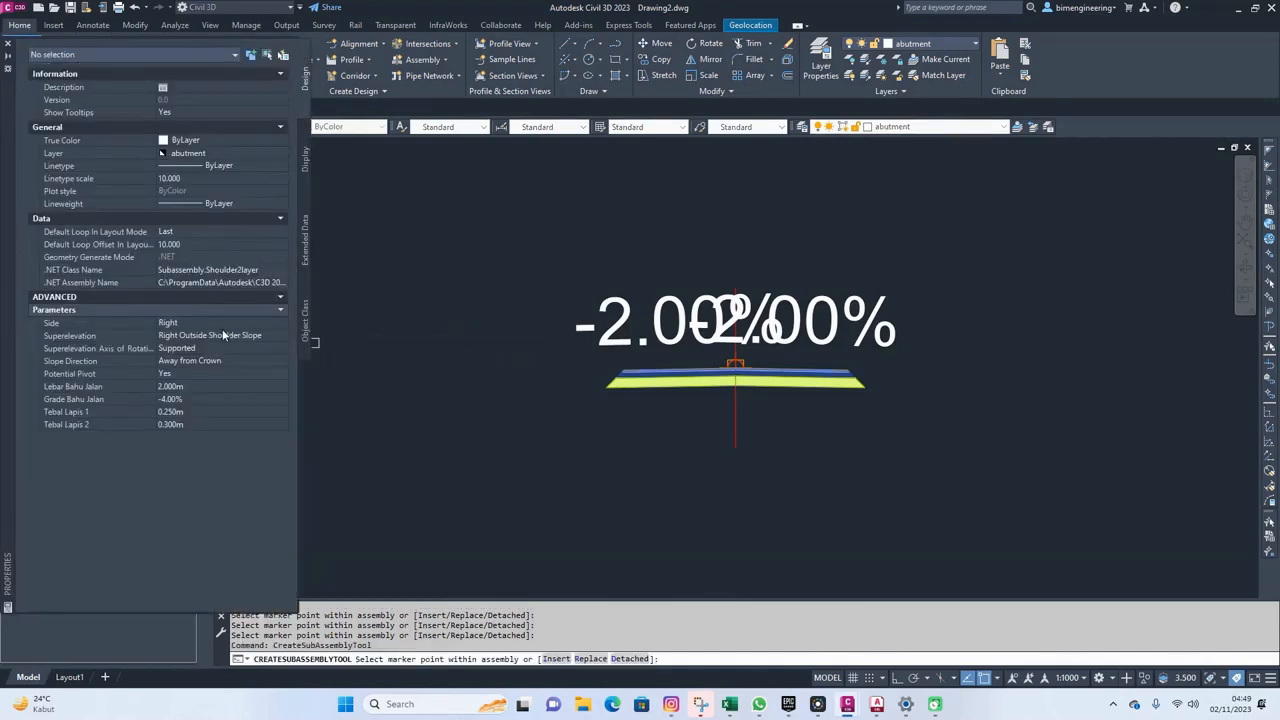
{"action": "left_click", "coordinate": [181, 322]}
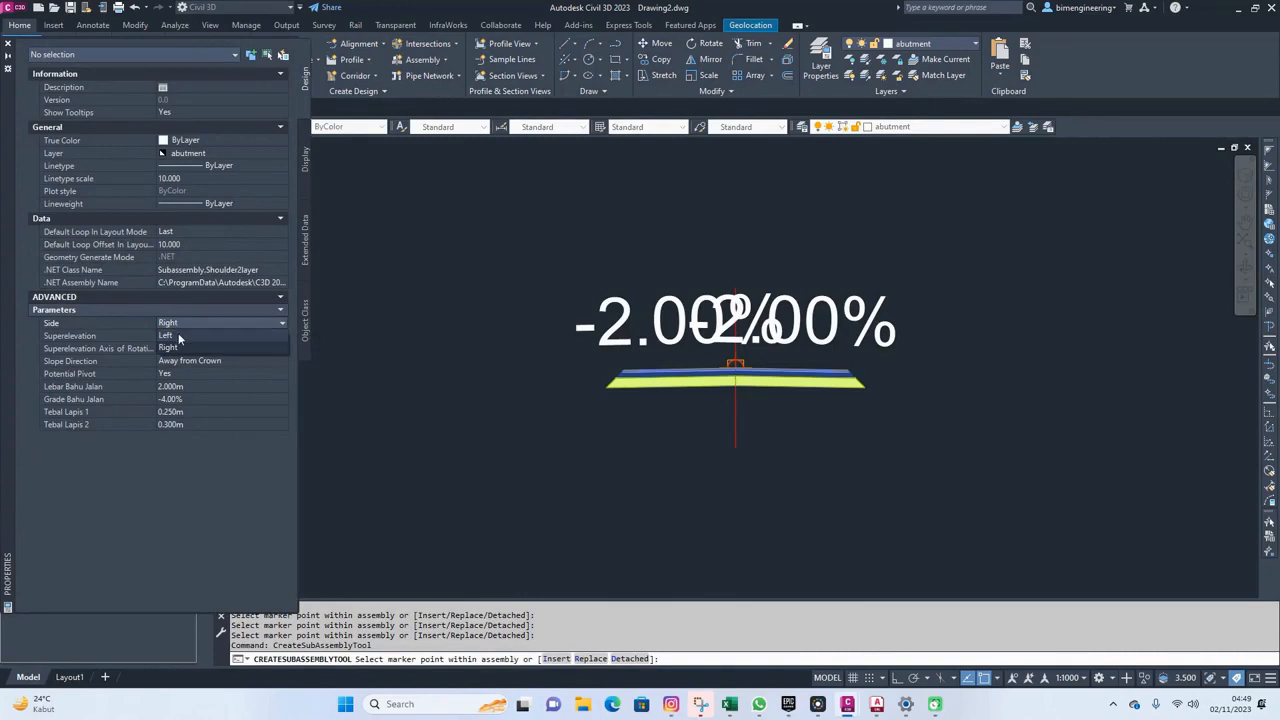
{"action": "left_click", "coordinate": [179, 336]}
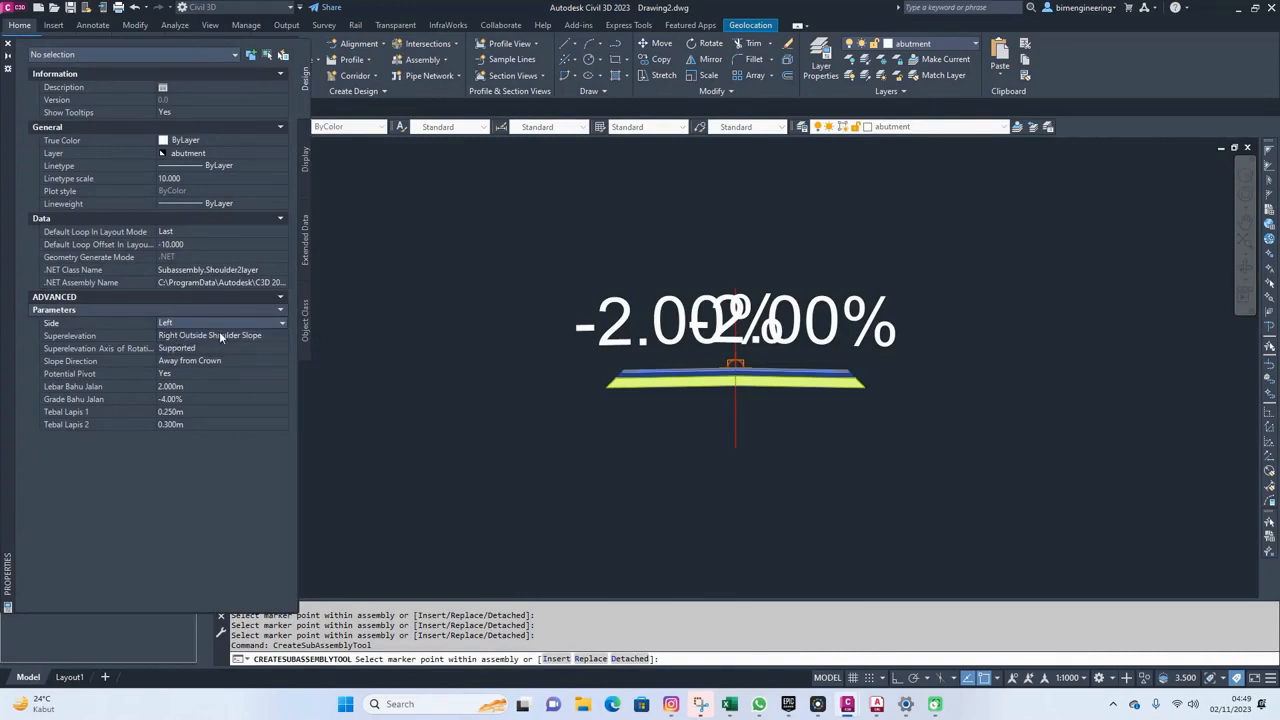
{"action": "left_click", "coordinate": [221, 337]}
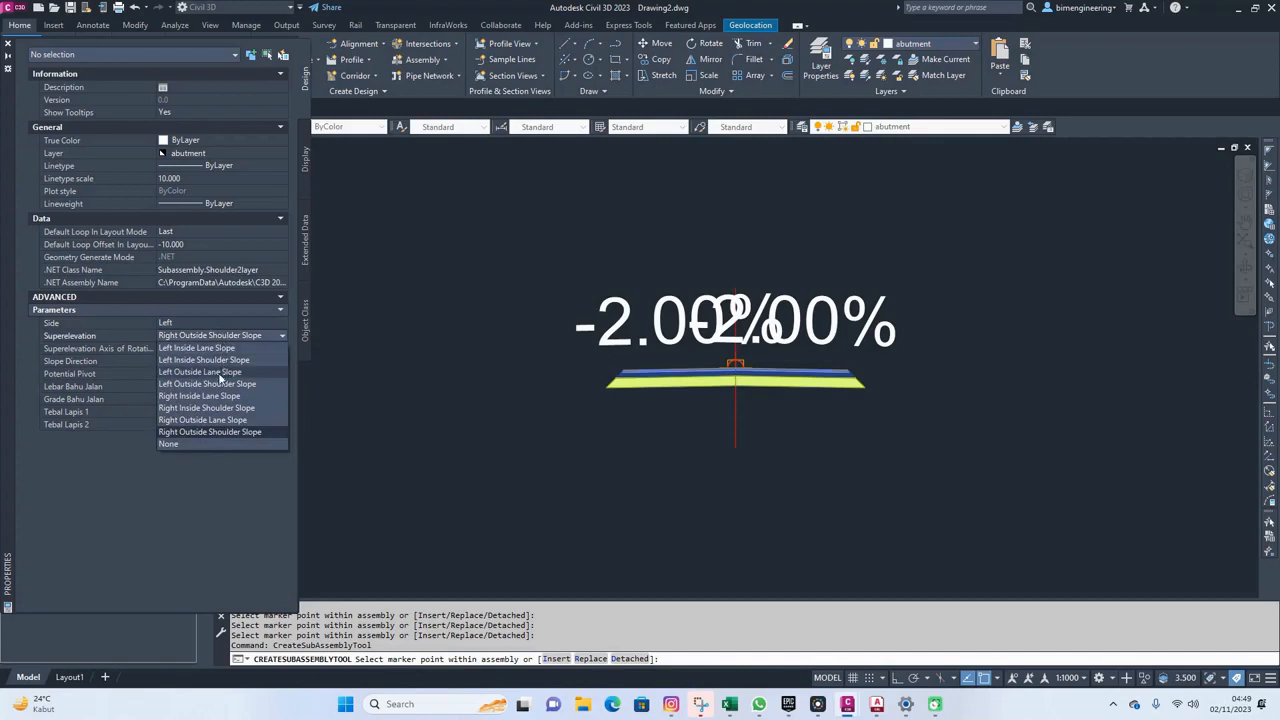
{"action": "left_click", "coordinate": [217, 384]}
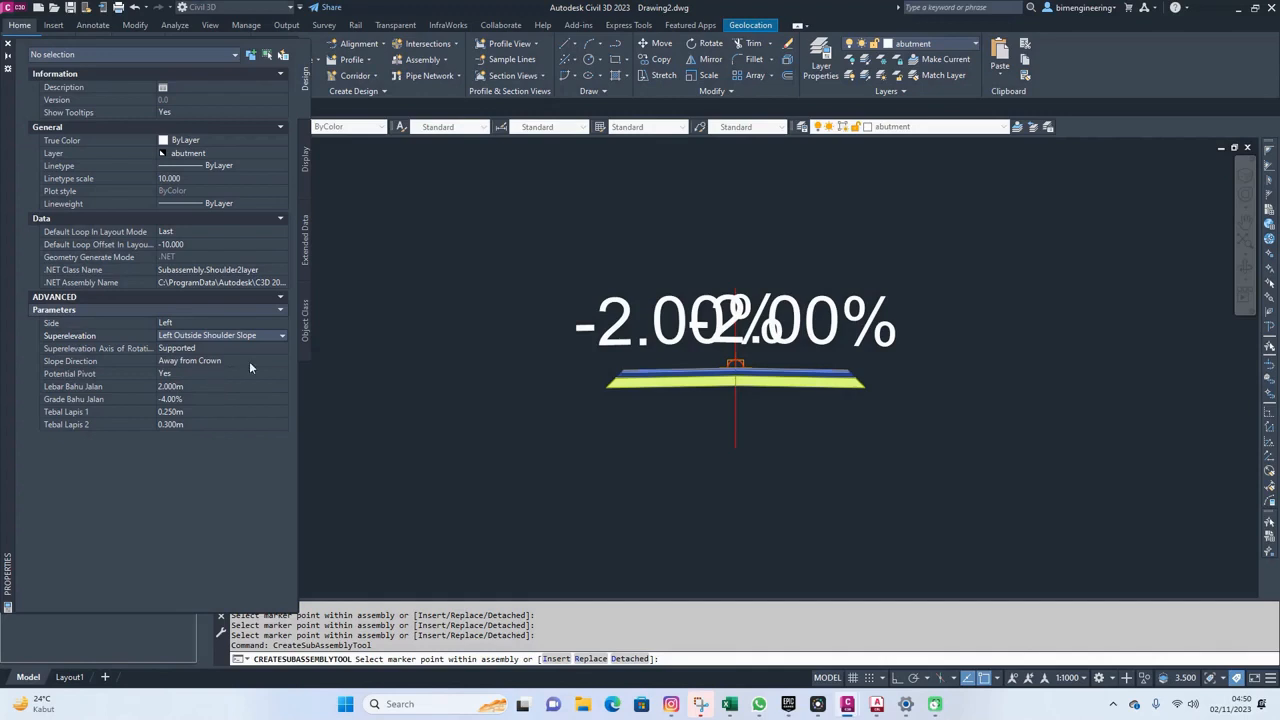
{"action": "scroll", "coordinate": [655, 370], "scroll_direction": "up", "scroll_amount": 3}
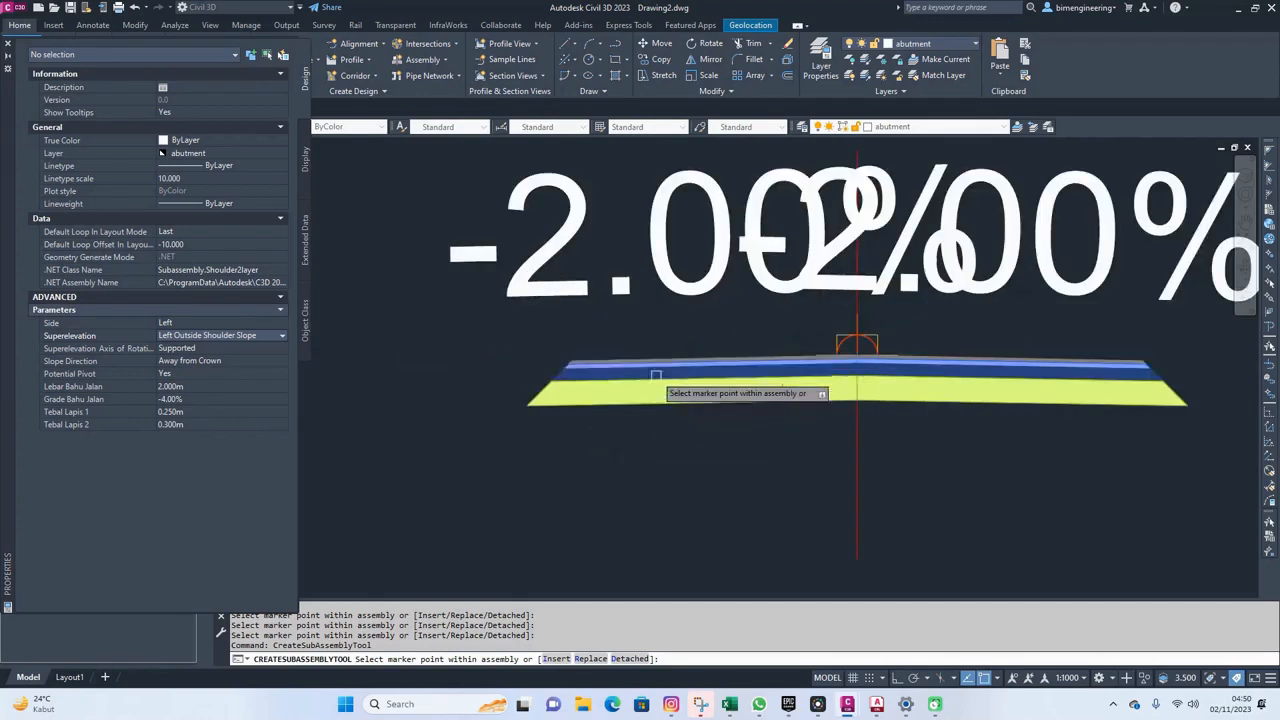
{"action": "scroll", "coordinate": [576, 358], "scroll_direction": "up", "scroll_amount": 3}
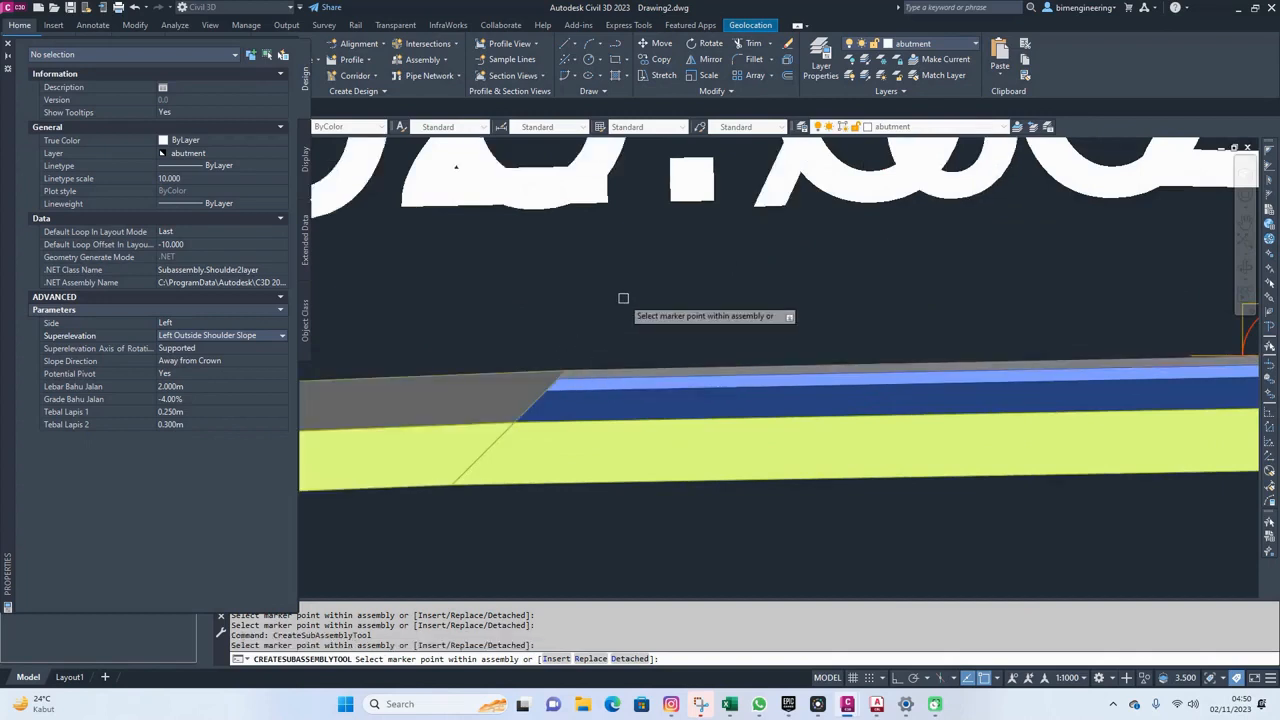
{"action": "scroll", "coordinate": [610, 330], "scroll_direction": "down", "scroll_amount": 4}
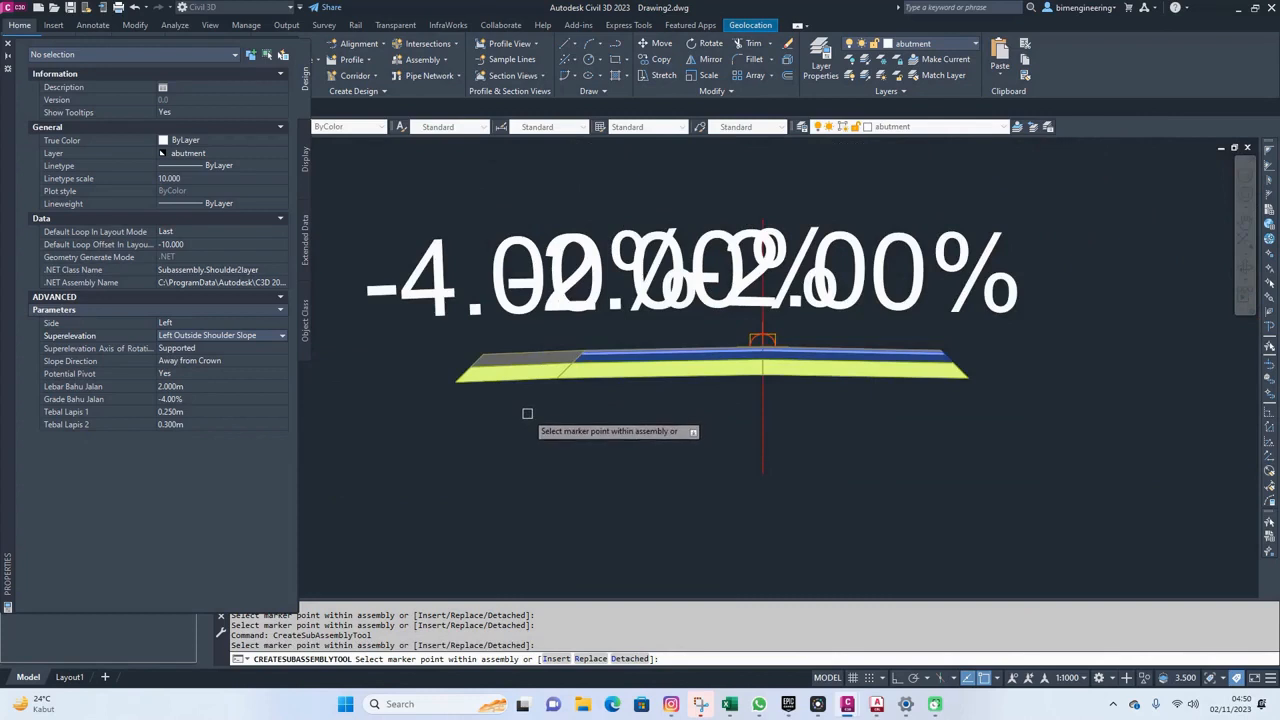
Attach a right-side Shoulder2layer subassembly to the right lane's outer top edge with superelevation set to Right Outside Lane Slope
{"action": "left_click", "coordinate": [259, 325]}
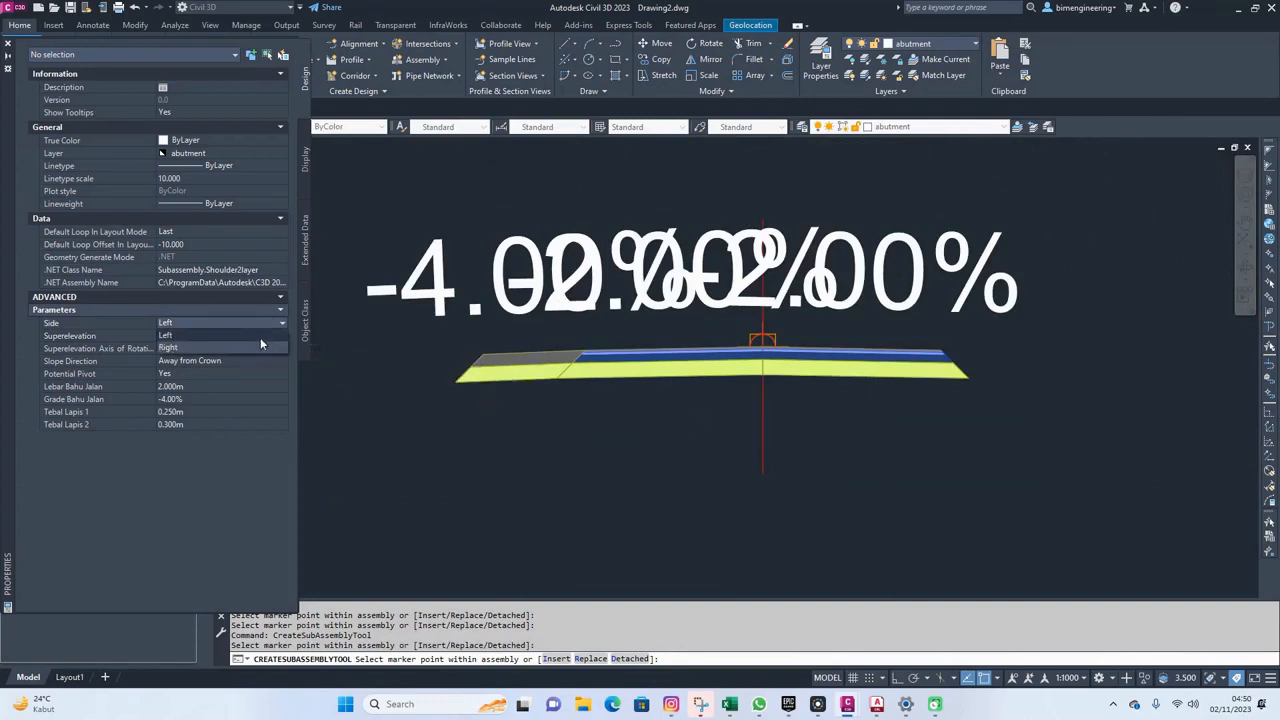
{"action": "left_click", "coordinate": [260, 343]}
{"action": "left_click", "coordinate": [260, 337]}
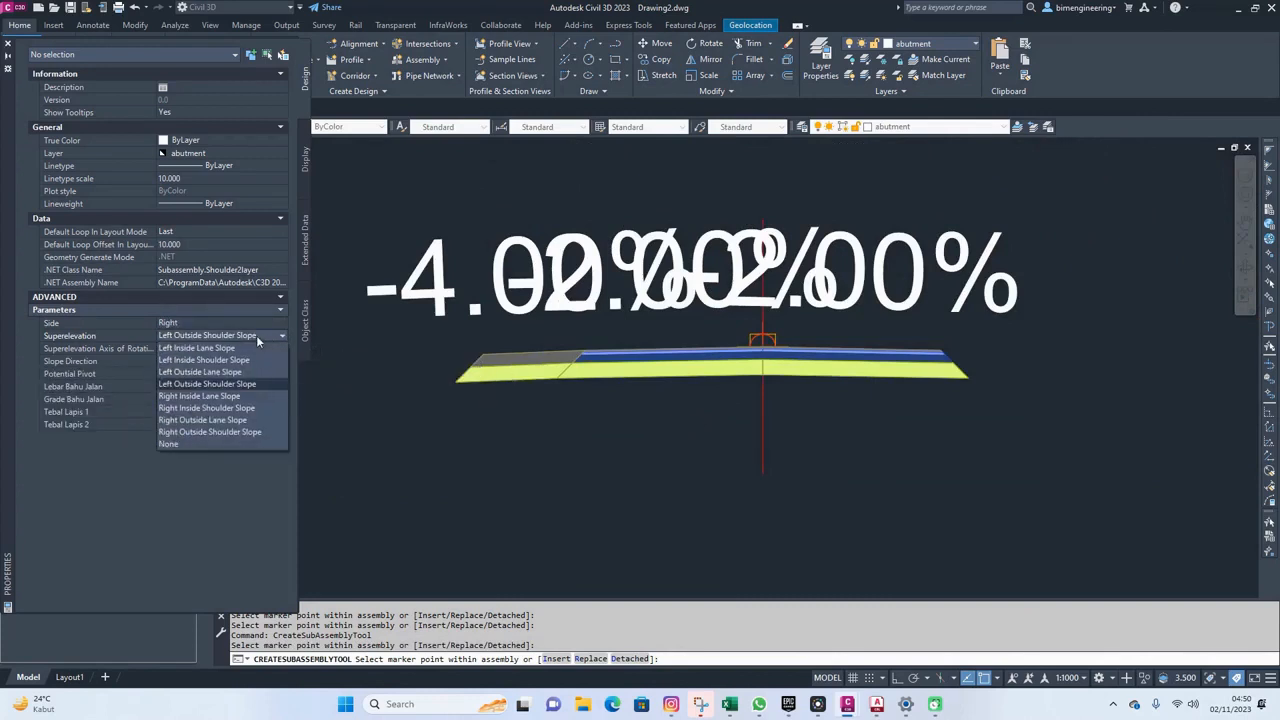
{"action": "left_click", "coordinate": [241, 420]}
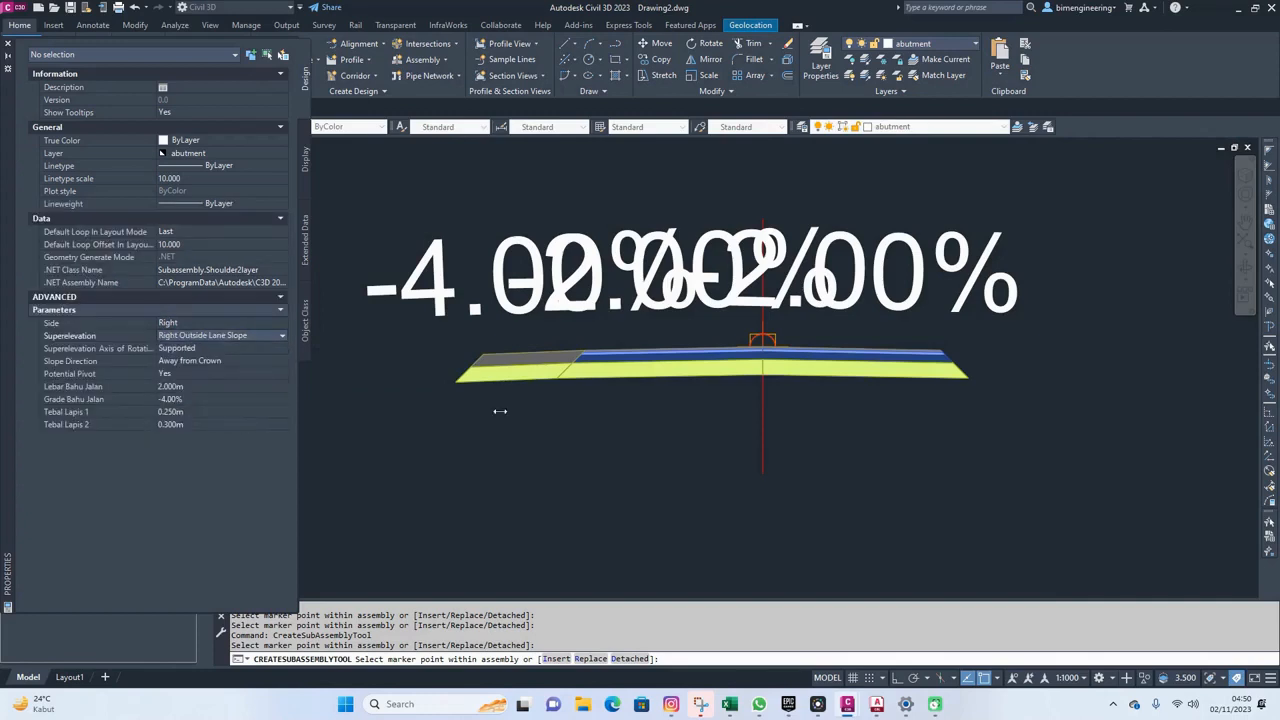
{"action": "scroll", "coordinate": [870, 320], "scroll_direction": "up", "scroll_amount": 6}
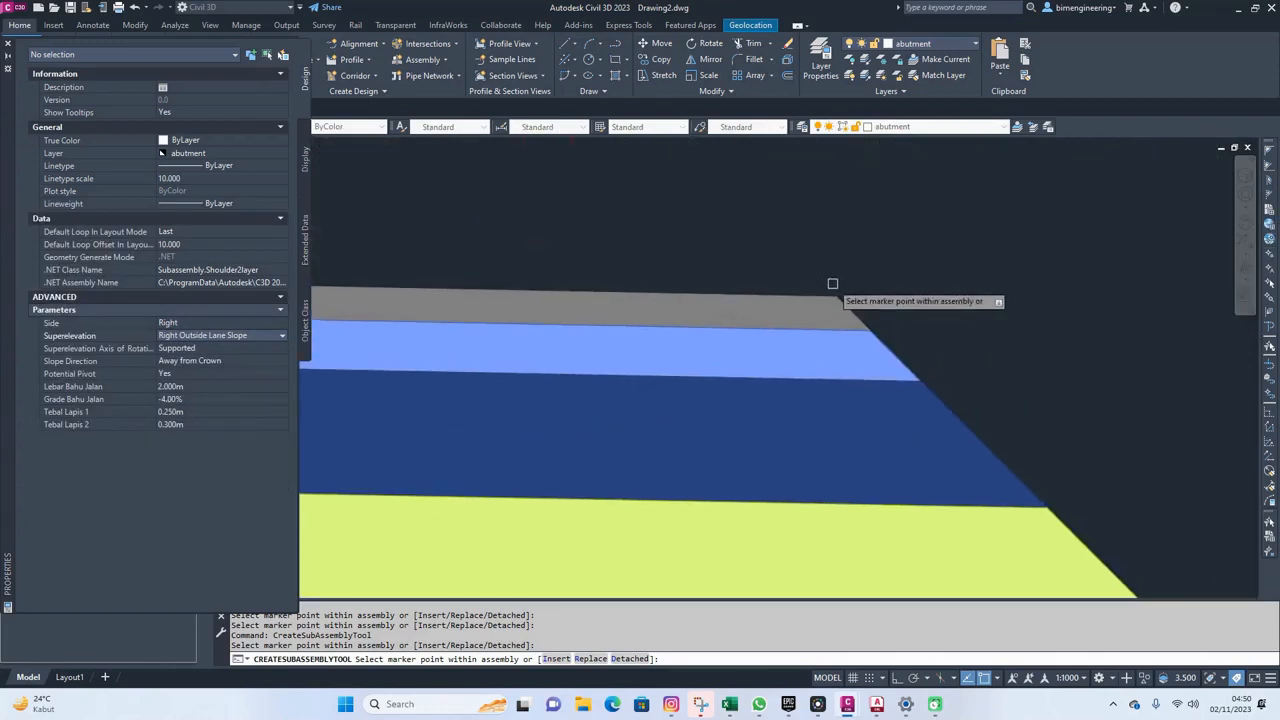
{"action": "scroll", "coordinate": [845, 290], "scroll_direction": "down", "scroll_amount": 6}
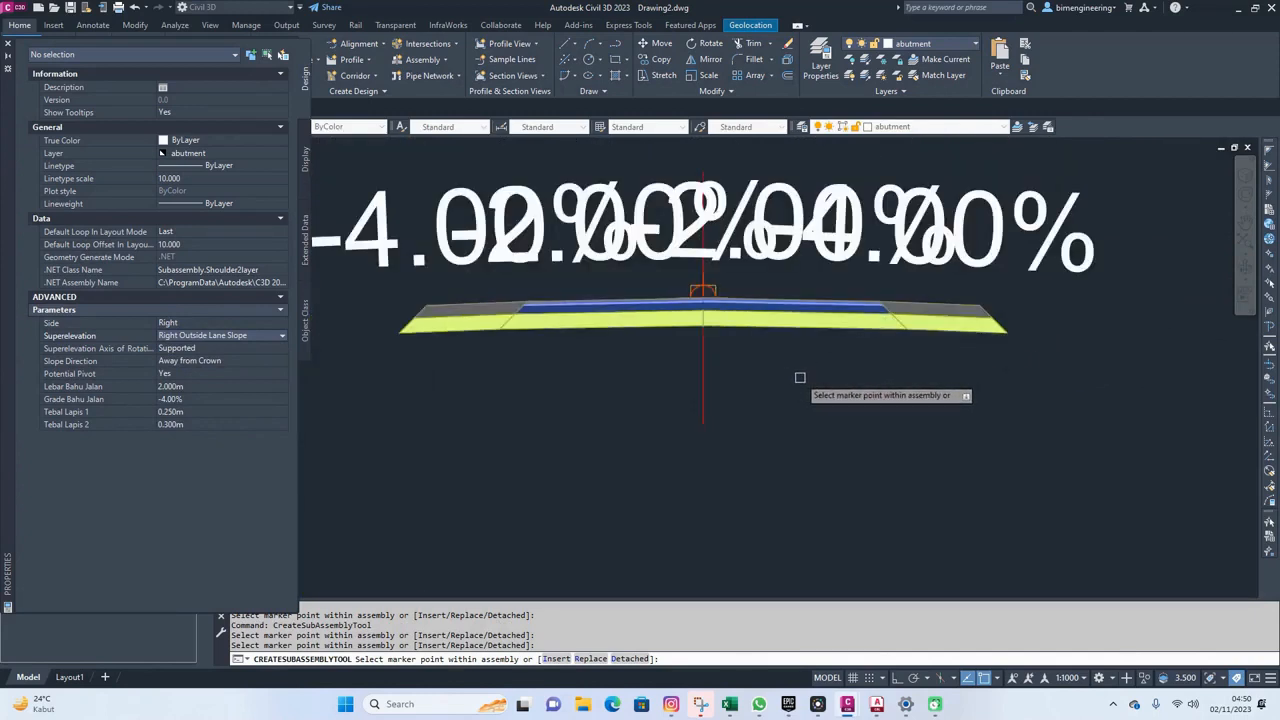
{"action": "key", "text": "Escape"}
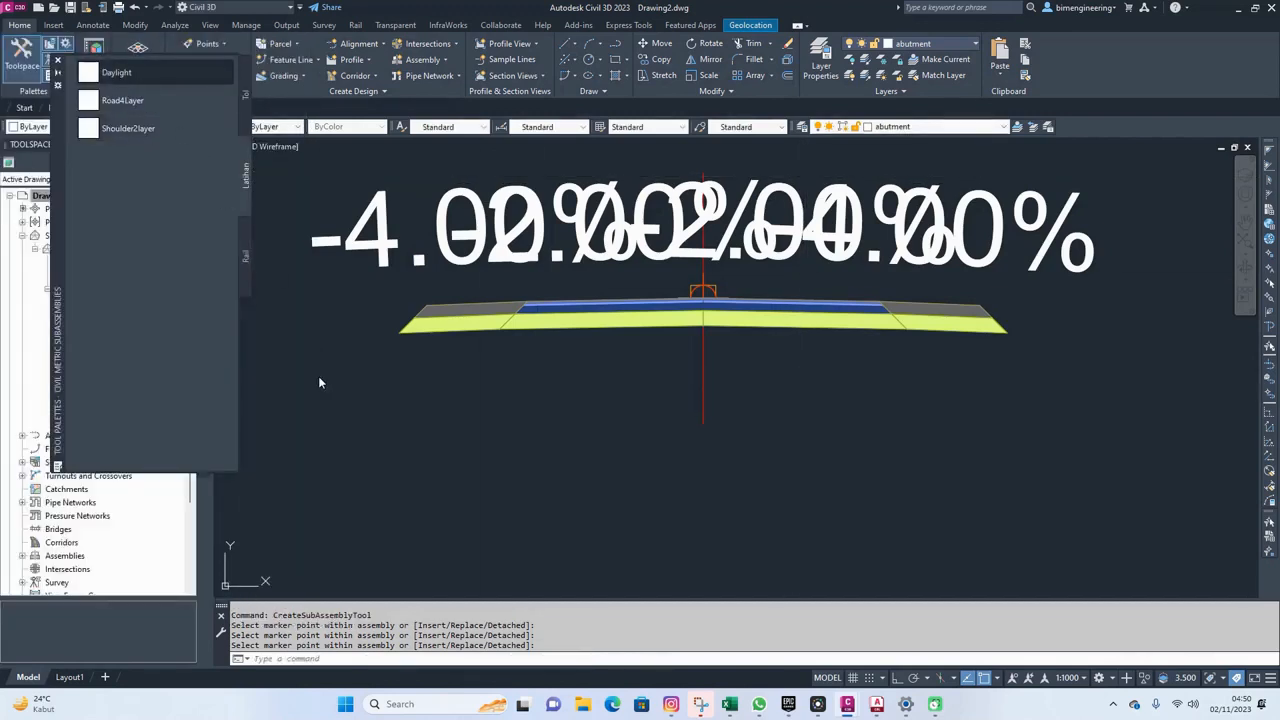
Attach Daylight subassemblies to the lower outer edges of the left and right shoulders, using the matching side for each
{"action": "middle_click_drag", "start_coordinate": [320, 400], "coordinate": [549, 396]}
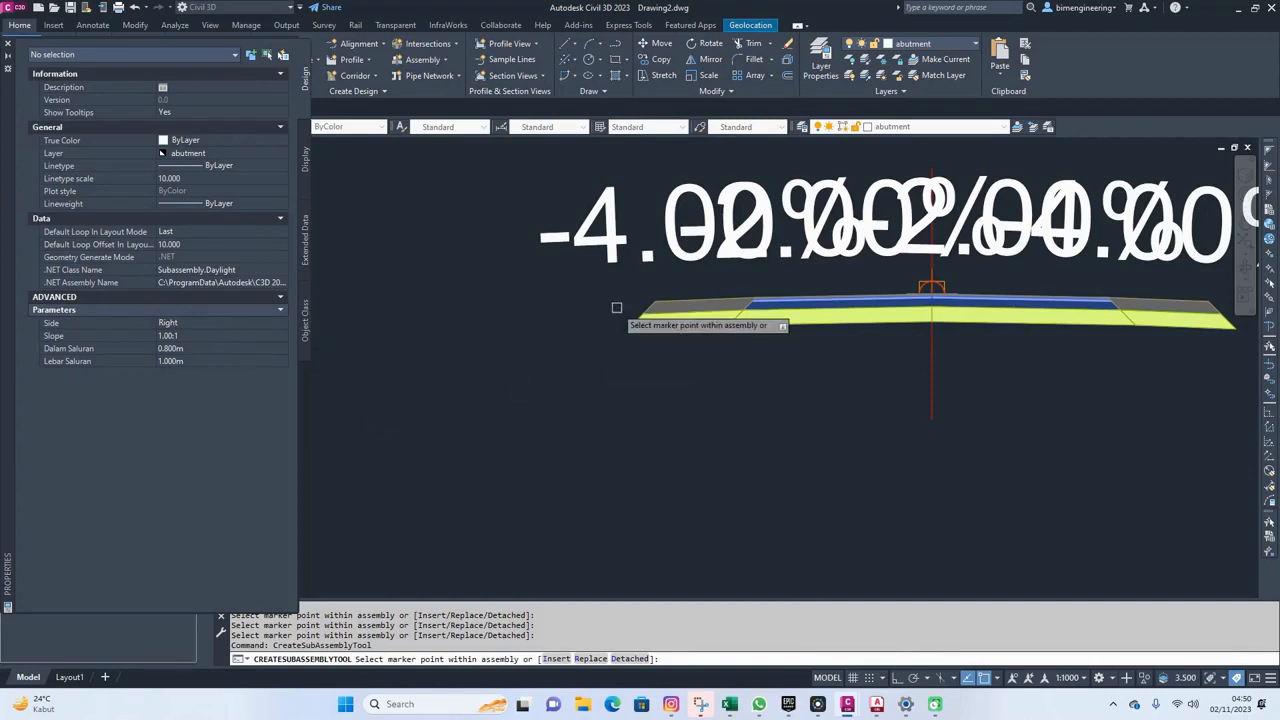
{"action": "scroll", "coordinate": [609, 359], "scroll_direction": "up", "scroll_amount": 3}
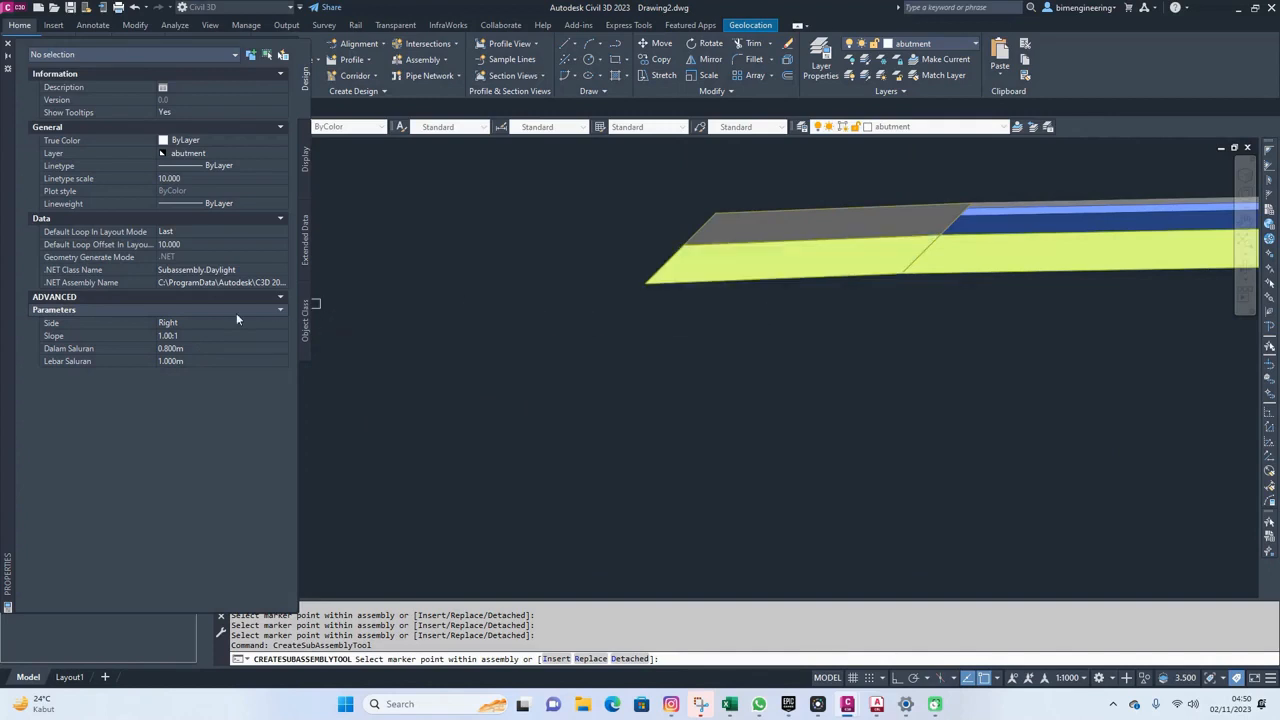
{"action": "scroll", "coordinate": [643, 285], "scroll_direction": "down", "scroll_amount": 5}
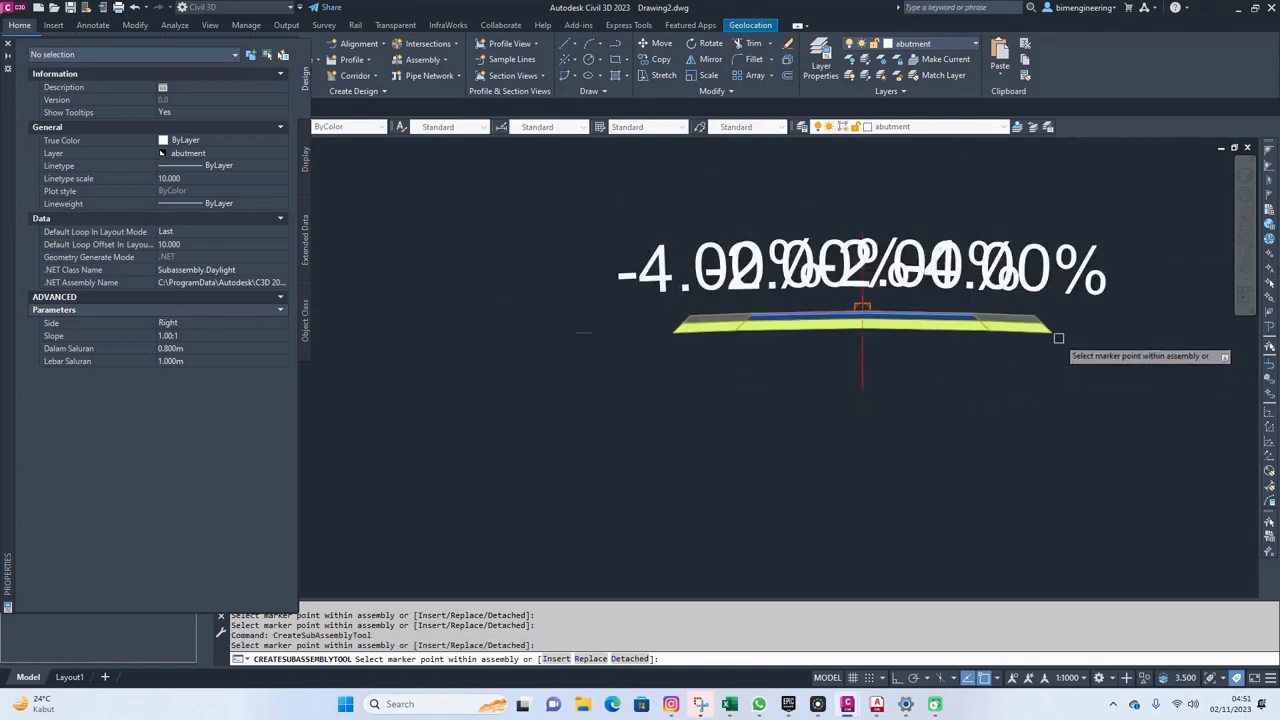
{"action": "left_click", "coordinate": [1055, 333]}
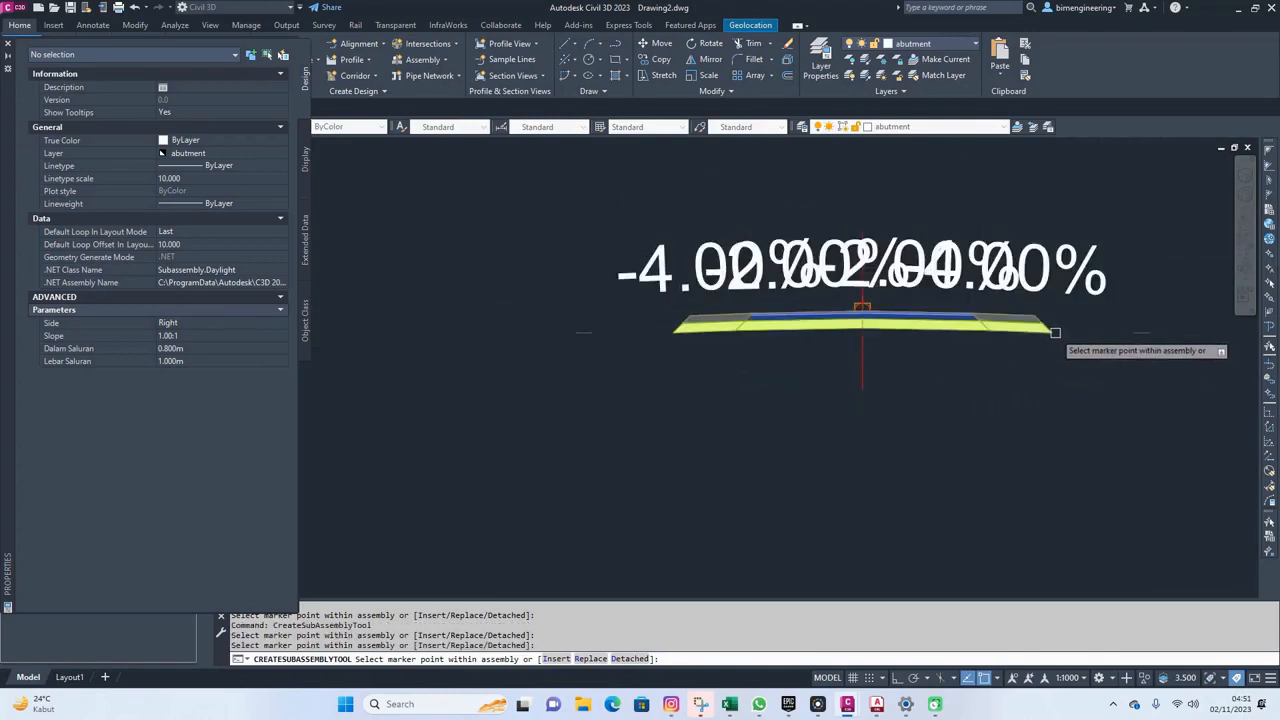
{"action": "key", "text": "Escape"}
{"action": "key", "text": "Escape"}
{"action": "key", "text": "Escape"}
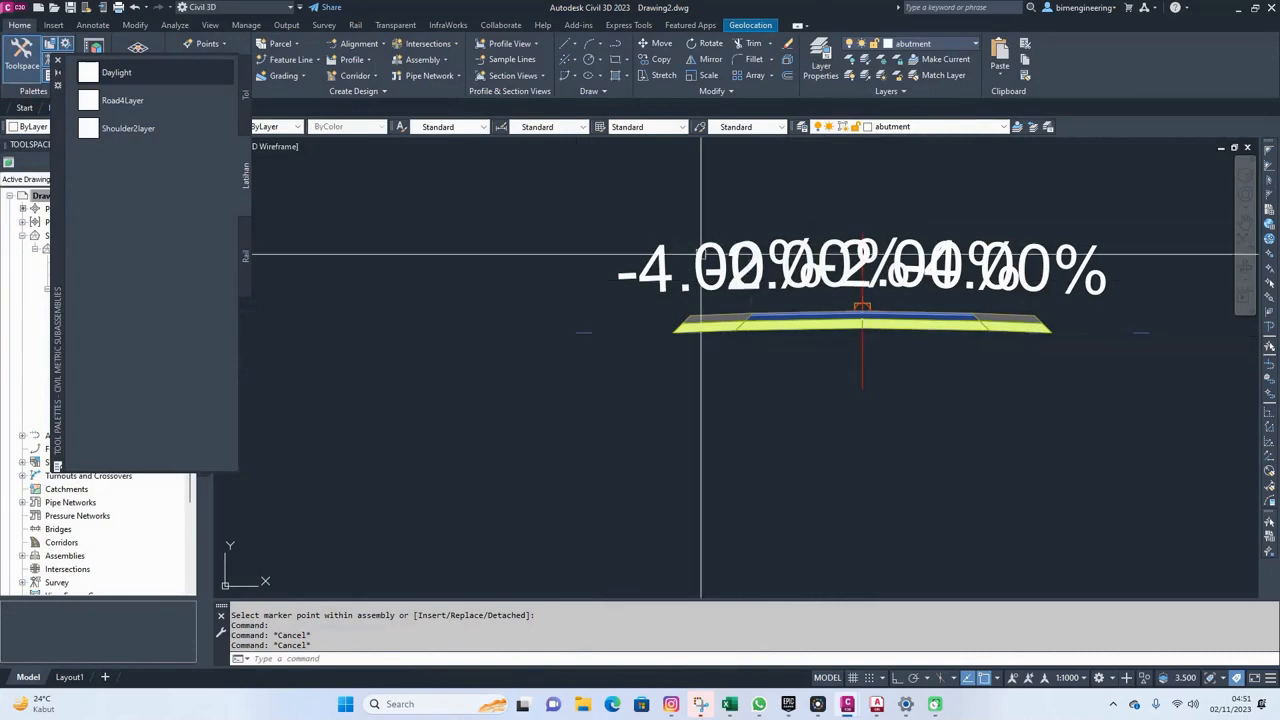
Open the All Codes with Hatching code set style from the Jalan assembly's properties and list its link codes
{"action": "left_click", "coordinate": [865, 361]}
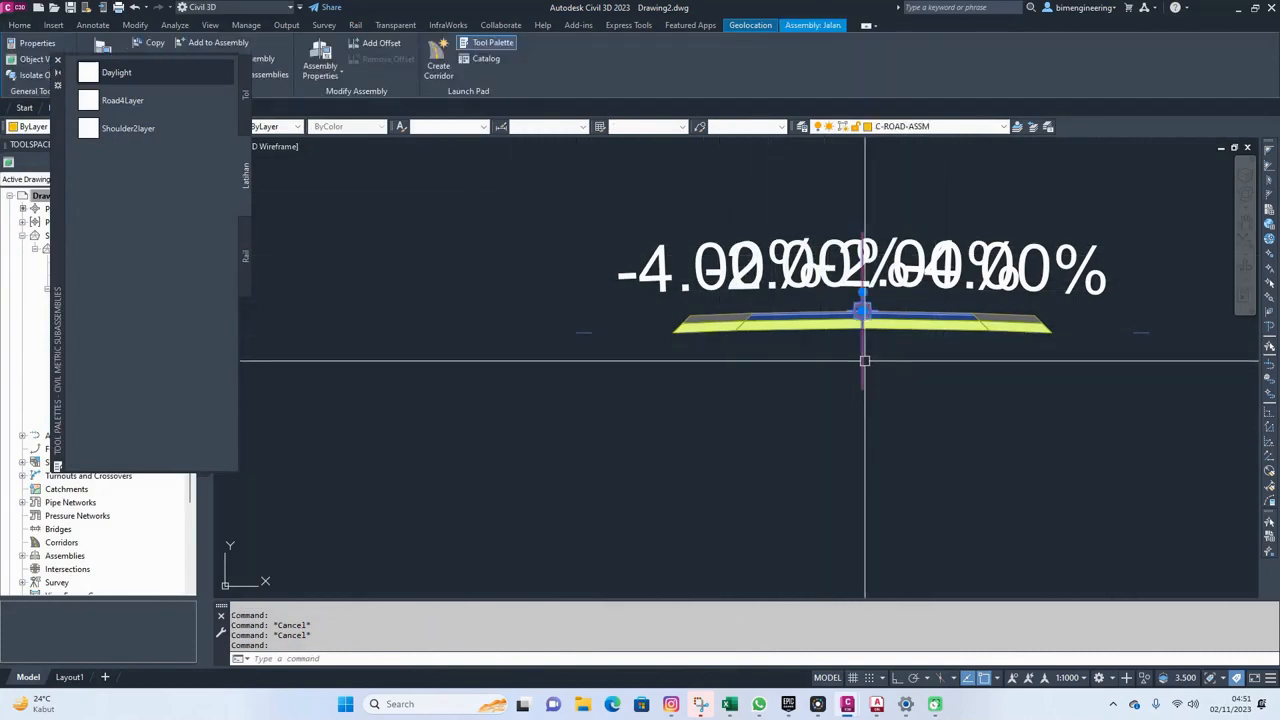
{"action": "right_click", "coordinate": [865, 361]}
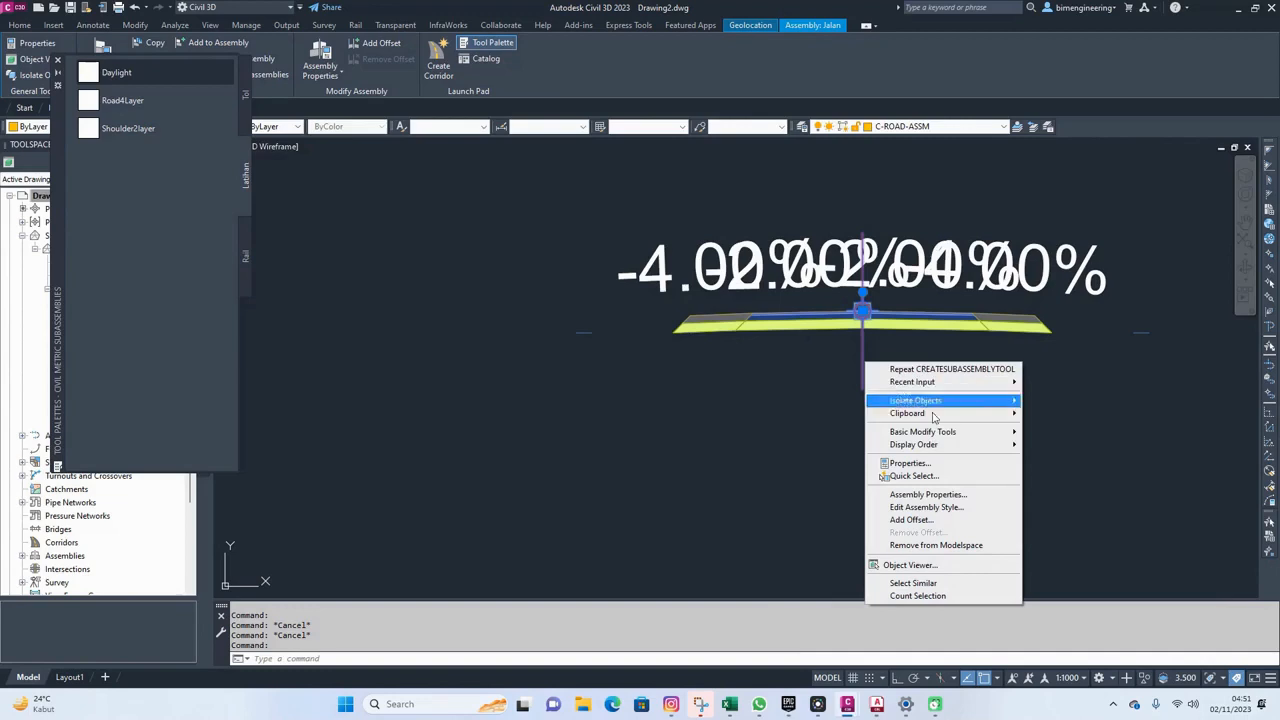
{"action": "left_click", "coordinate": [931, 494]}
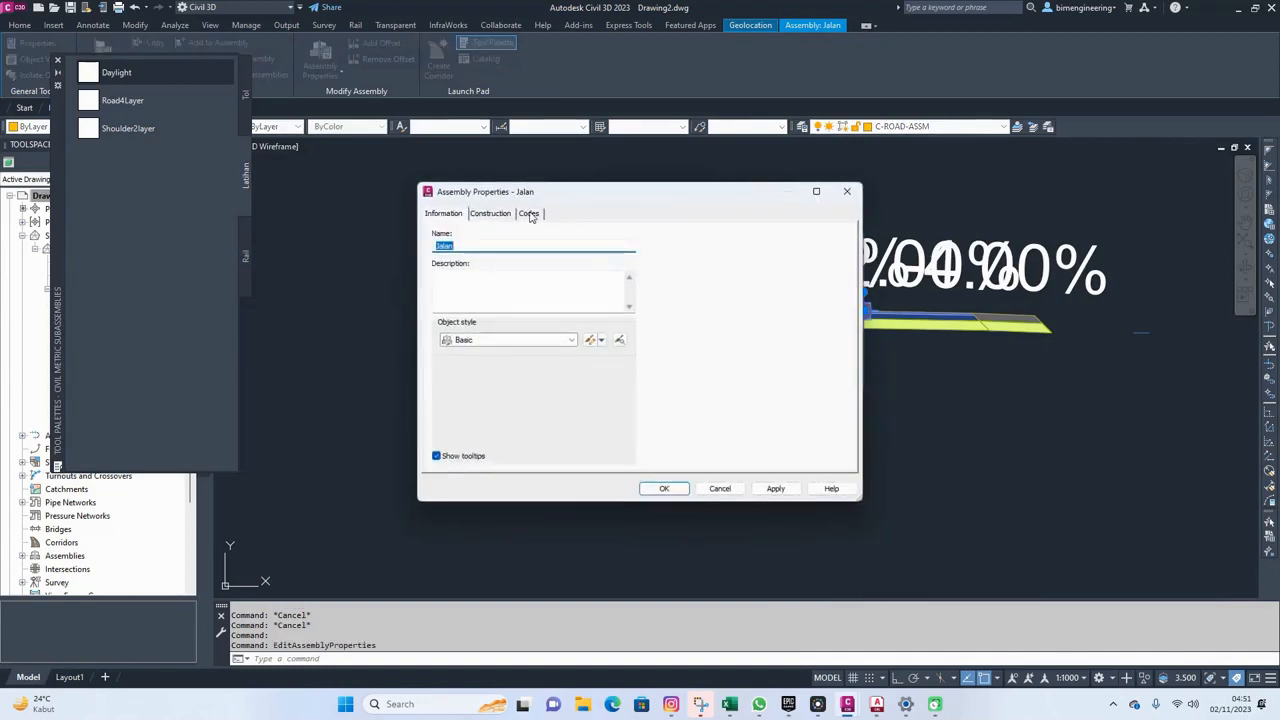
{"action": "left_click", "coordinate": [530, 215]}
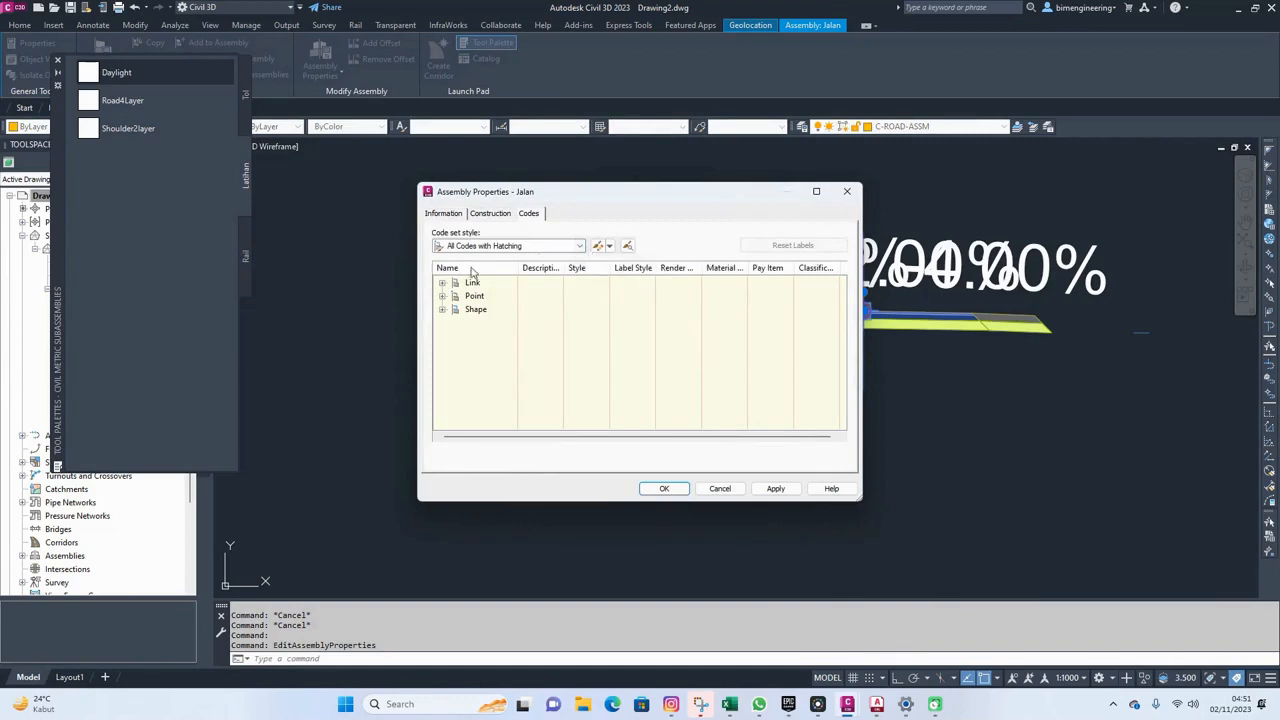
{"action": "left_click", "coordinate": [442, 283]}
{"action": "left_click", "coordinate": [598, 245]}
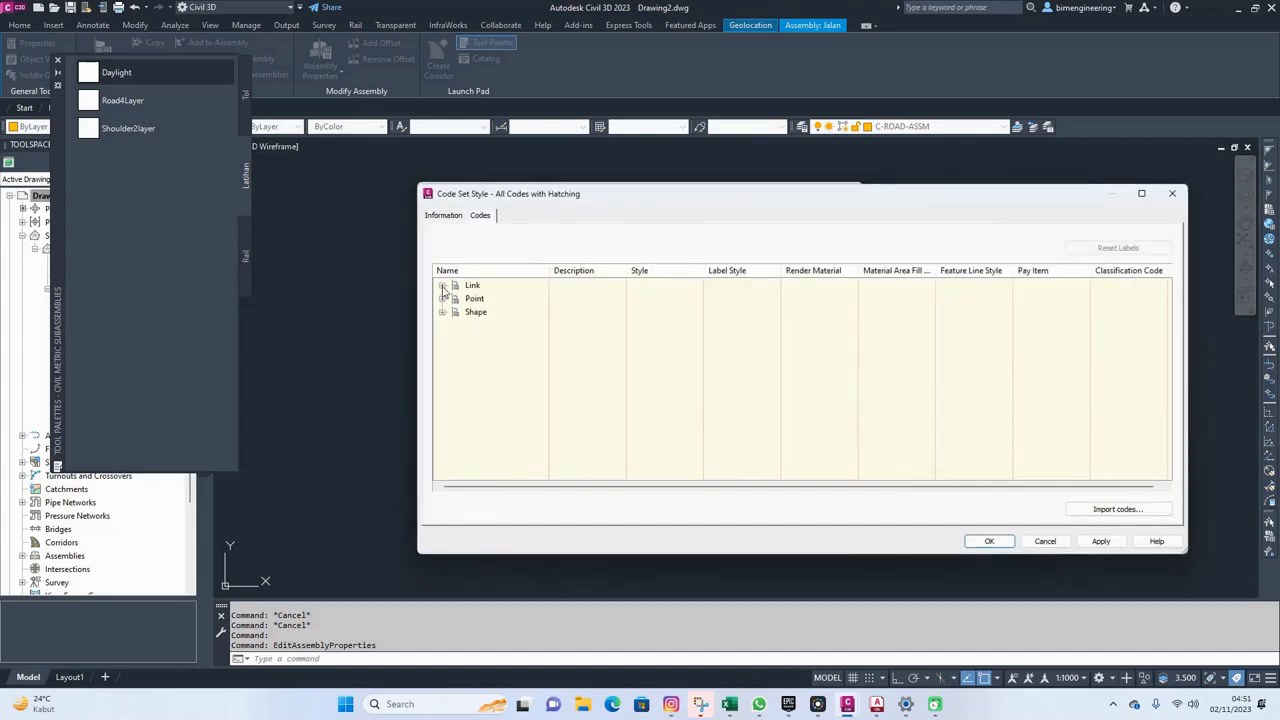
{"action": "left_click", "coordinate": [442, 285]}
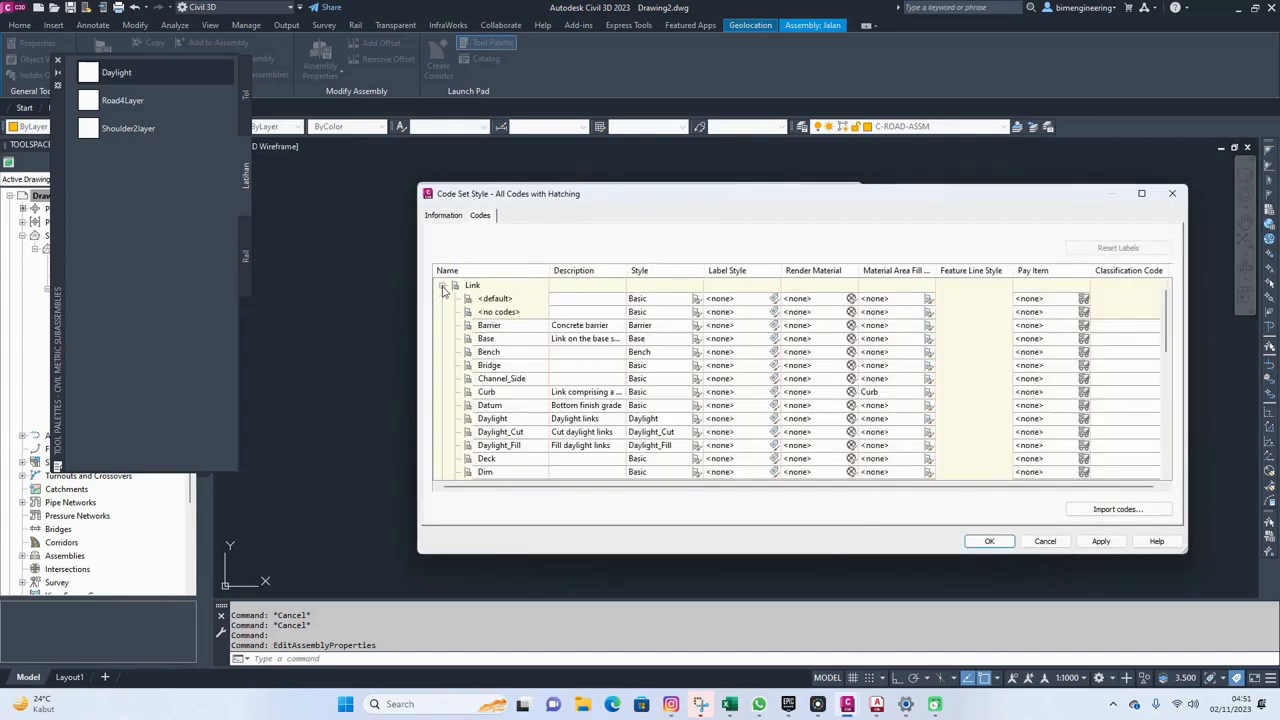
Make the Link component visible in the default link code's Basic style and apply the change to the code set and Jalan assembly
{"action": "left_click", "coordinate": [697, 298]}
{"action": "left_click", "coordinate": [684, 343]}
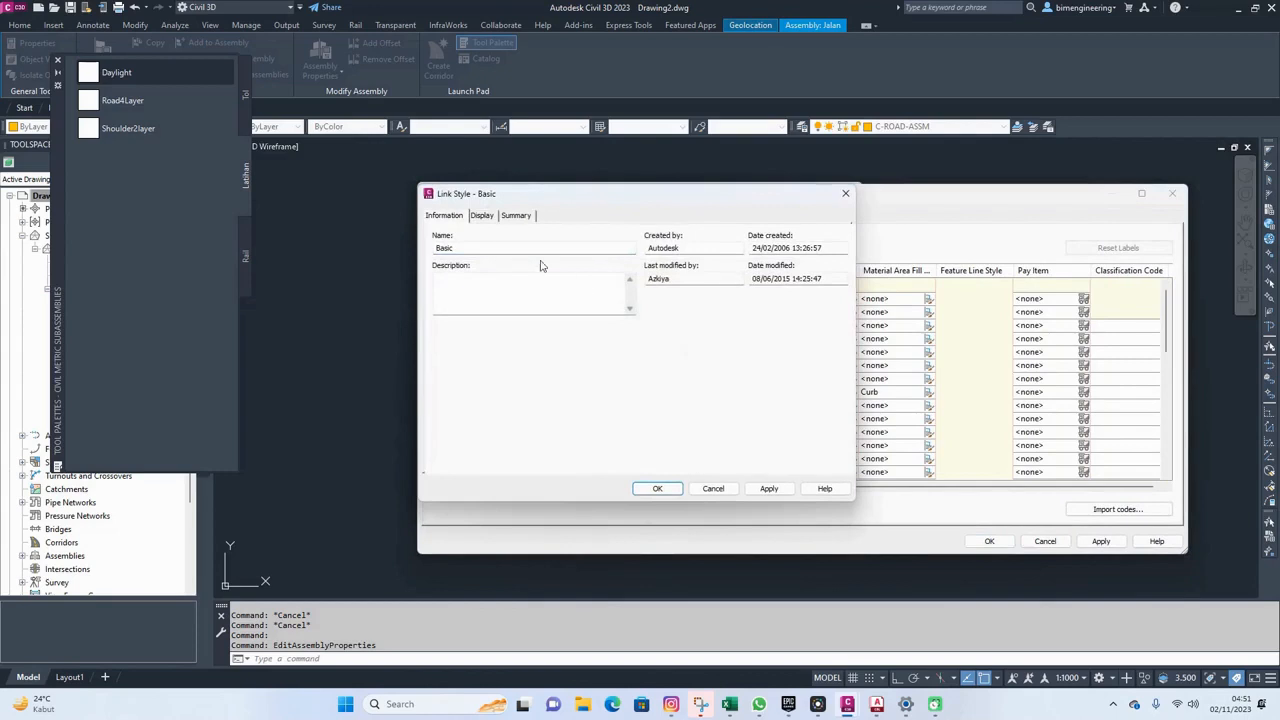
{"action": "left_click", "coordinate": [483, 216]}
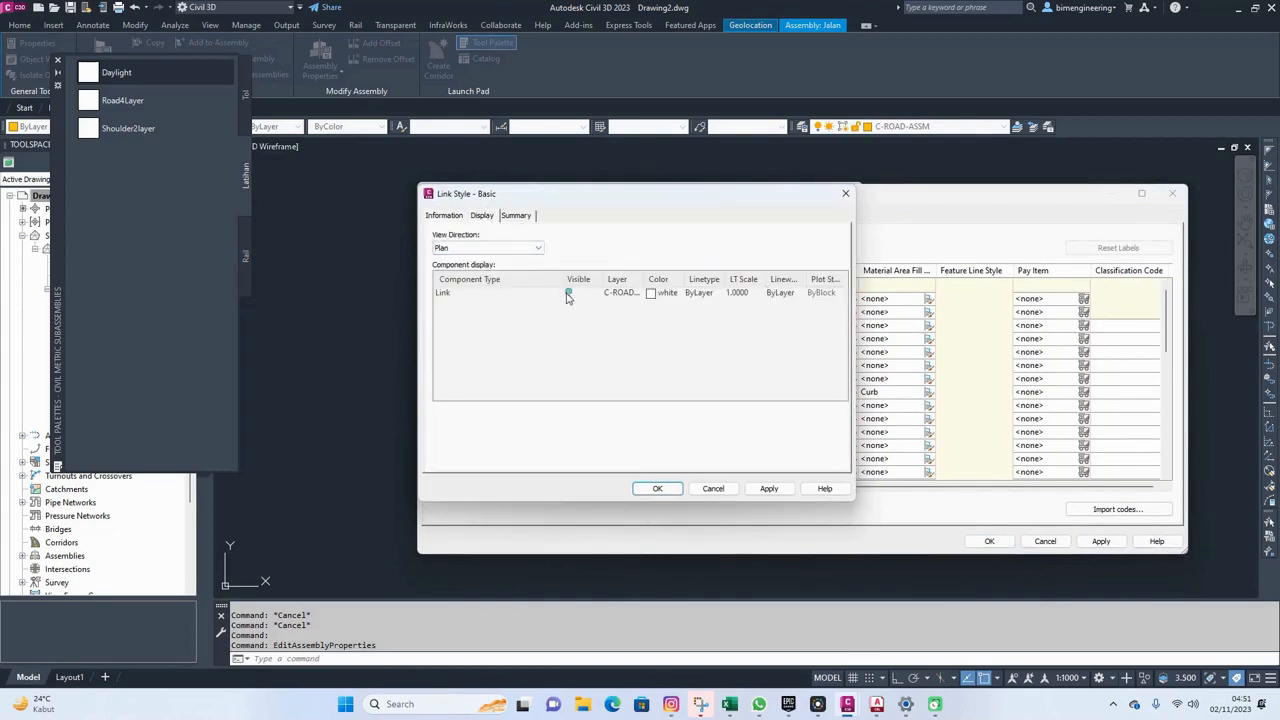
{"action": "left_click", "coordinate": [569, 293]}
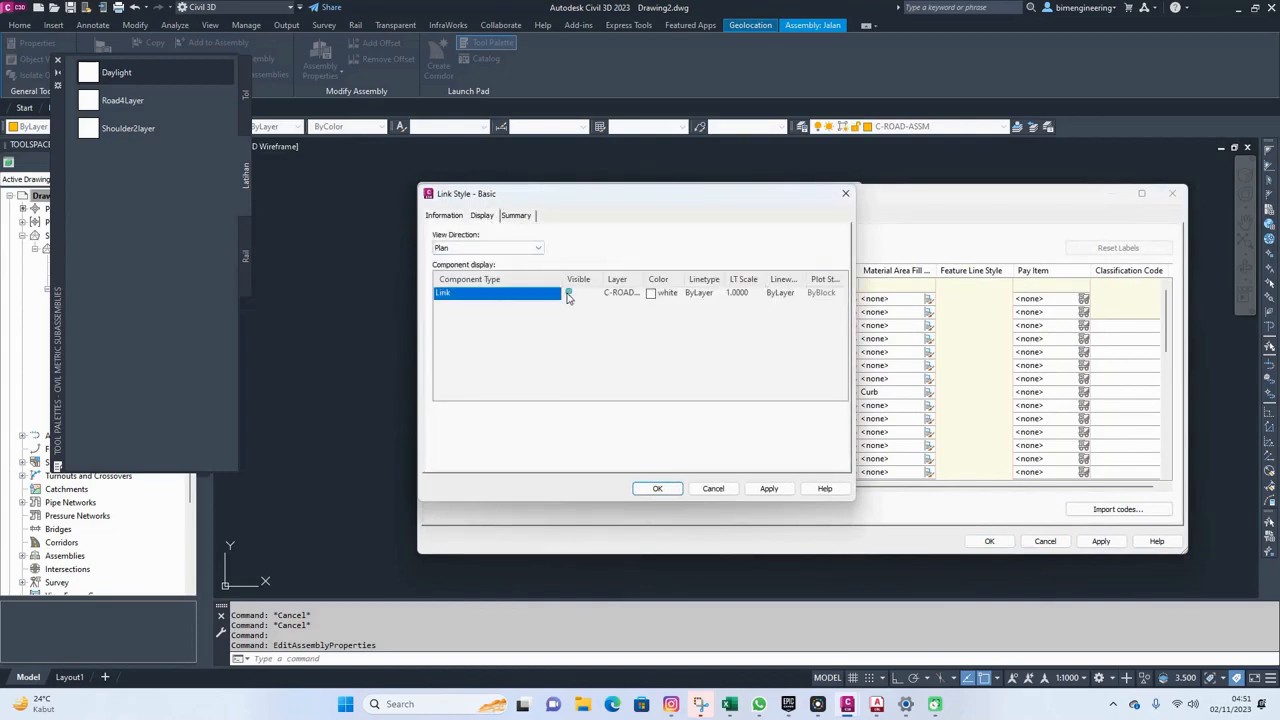
{"action": "left_click", "coordinate": [518, 248]}
{"action": "left_click", "coordinate": [506, 266]}
{"action": "left_click", "coordinate": [660, 492]}
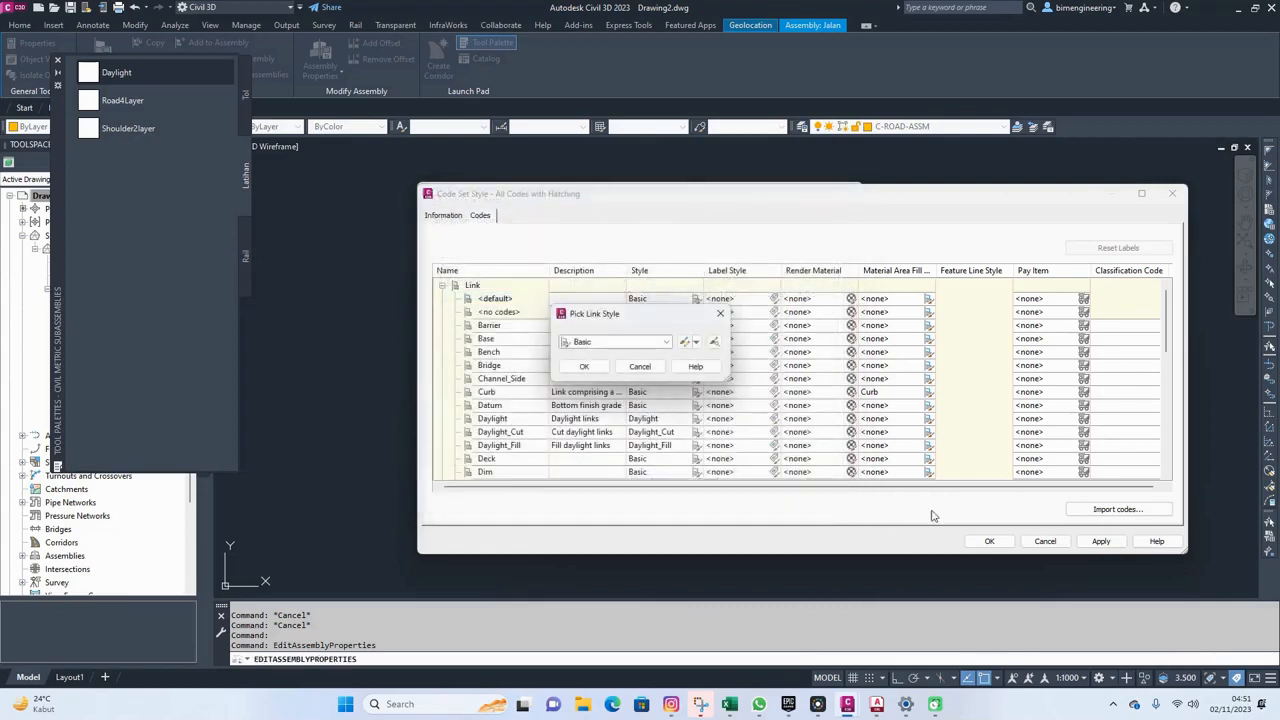
{"action": "left_click", "coordinate": [600, 369]}
{"action": "left_click", "coordinate": [1100, 541]}
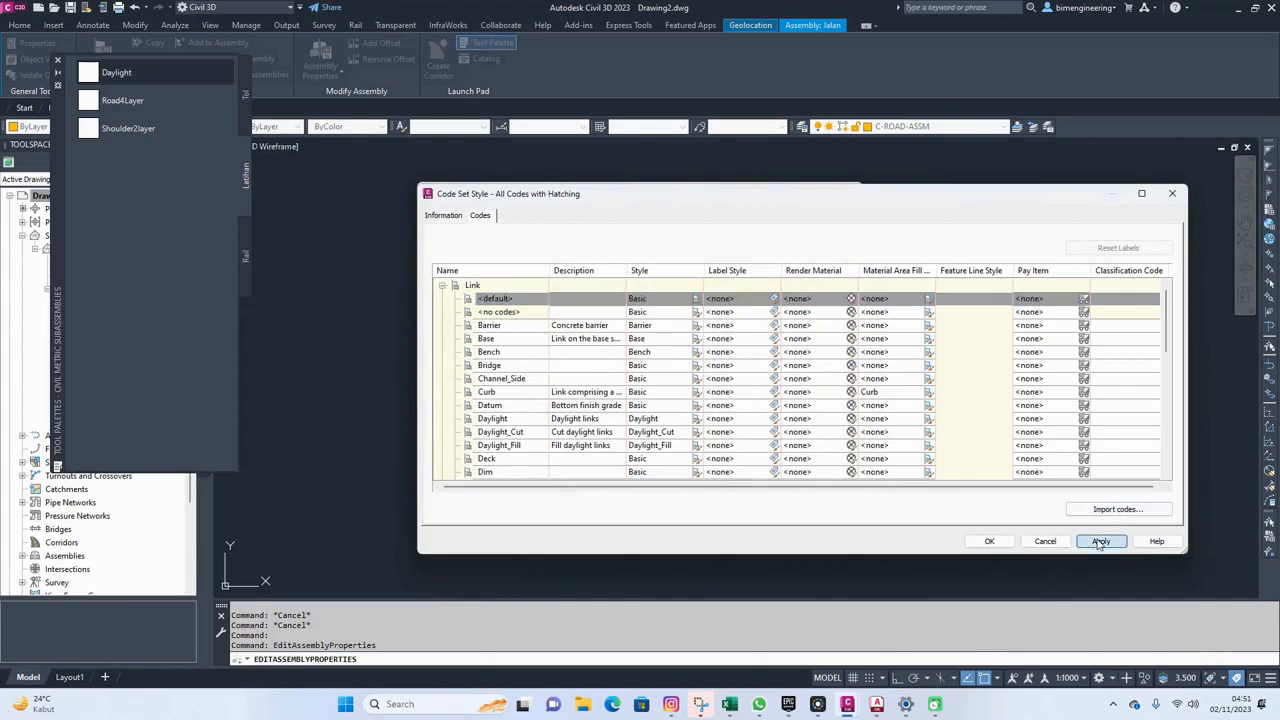
{"action": "left_click", "coordinate": [989, 541]}
{"action": "left_click", "coordinate": [784, 487]}
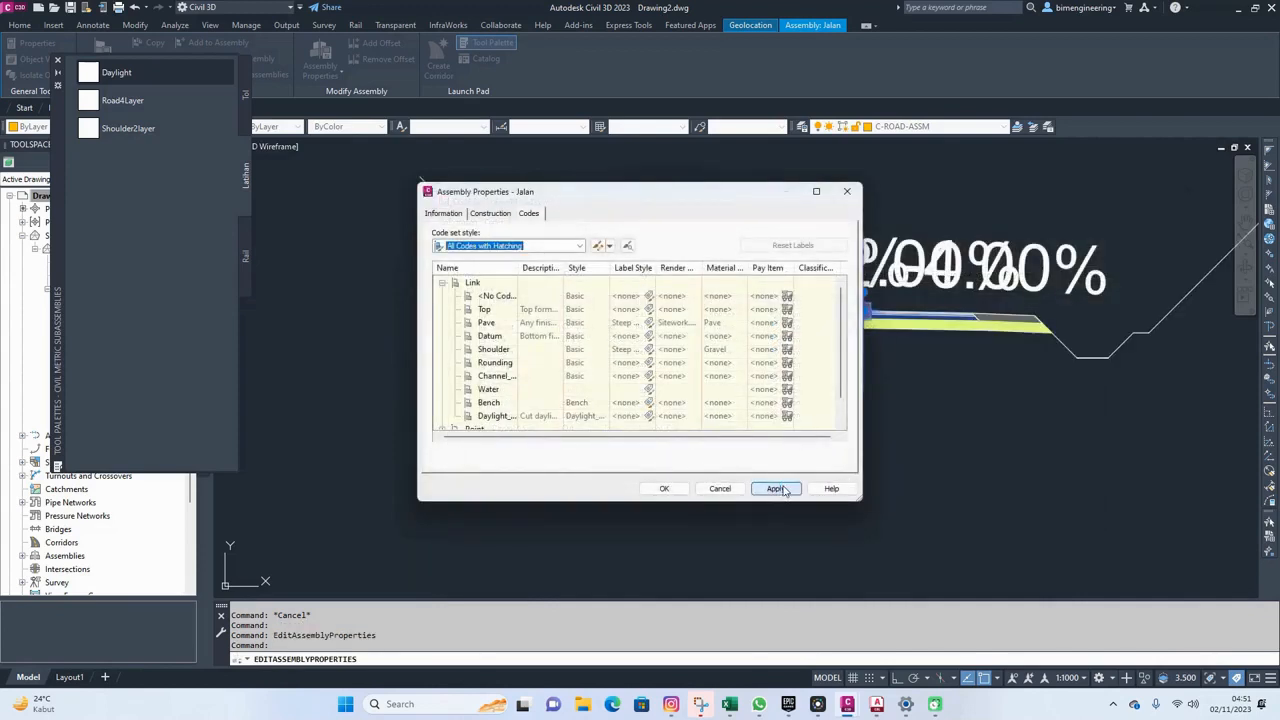
{"action": "left_click", "coordinate": [662, 488]}
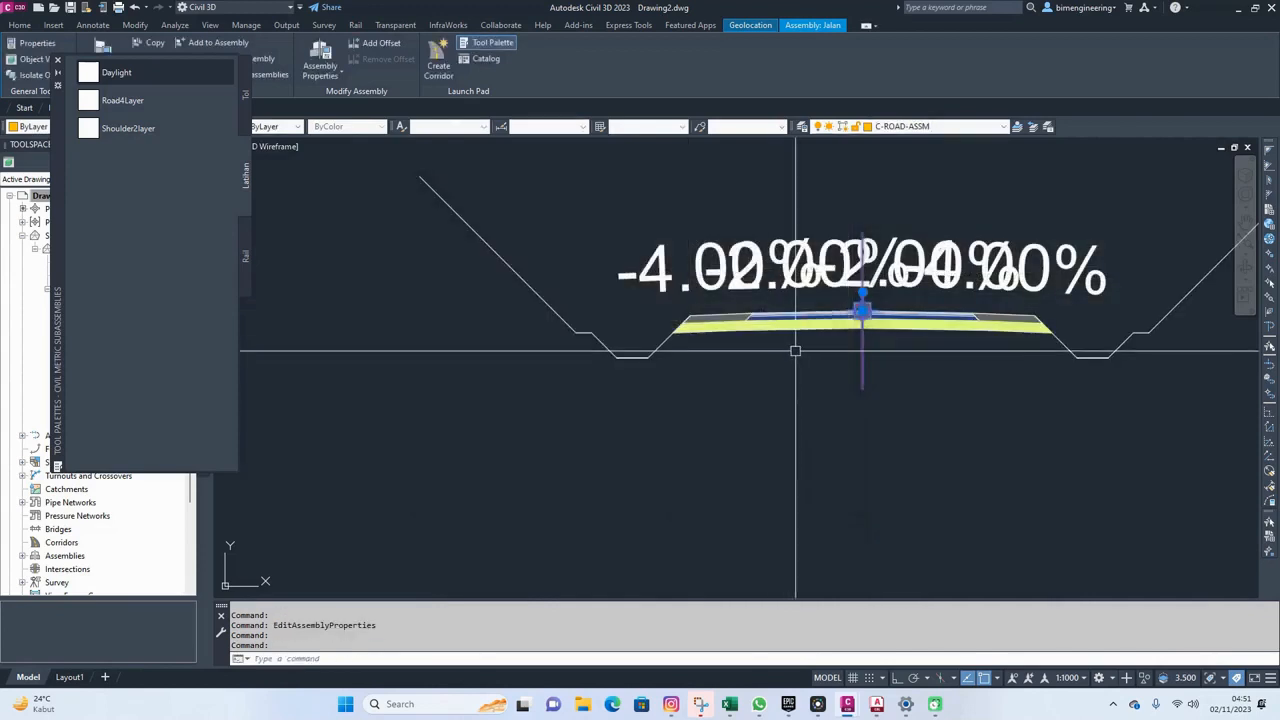
{"action": "key", "text": "Escape"}
Check the ditch and daylight links on both sides of the Jalan assembly and close the subassembly tool palettes
{"action": "middle_click_drag", "start_coordinate": [1062, 343], "coordinate": [762, 420]}
{"action": "scroll", "coordinate": [762, 420], "scroll_direction": "up", "scroll_amount": 2}
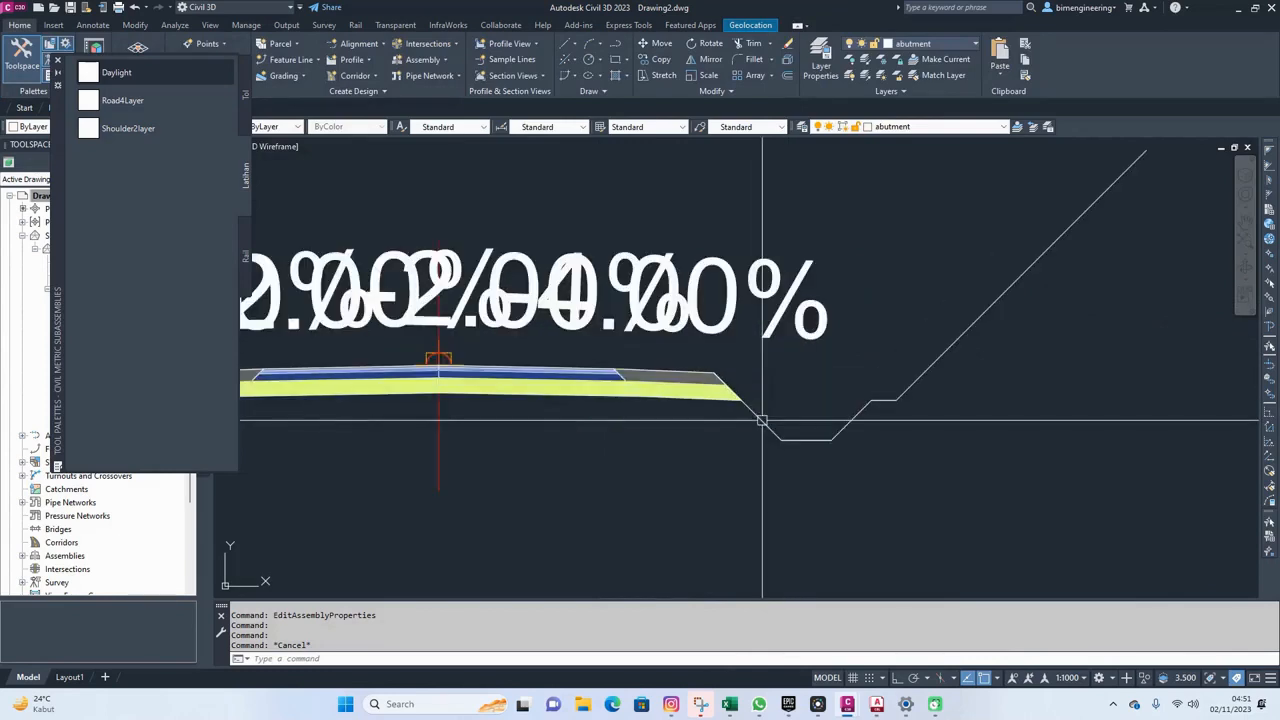
{"action": "left_click", "coordinate": [761, 420]}
{"action": "scroll", "coordinate": [862, 388], "scroll_direction": "down", "scroll_amount": 2}
{"action": "middle_click_drag", "start_coordinate": [477, 374], "coordinate": [735, 372]}
{"action": "key", "text": "Escape"}
{"action": "left_click", "coordinate": [743, 343]}
{"action": "key", "text": "Escape"}
{"action": "scroll", "coordinate": [766, 443], "scroll_direction": "down", "scroll_amount": 3}
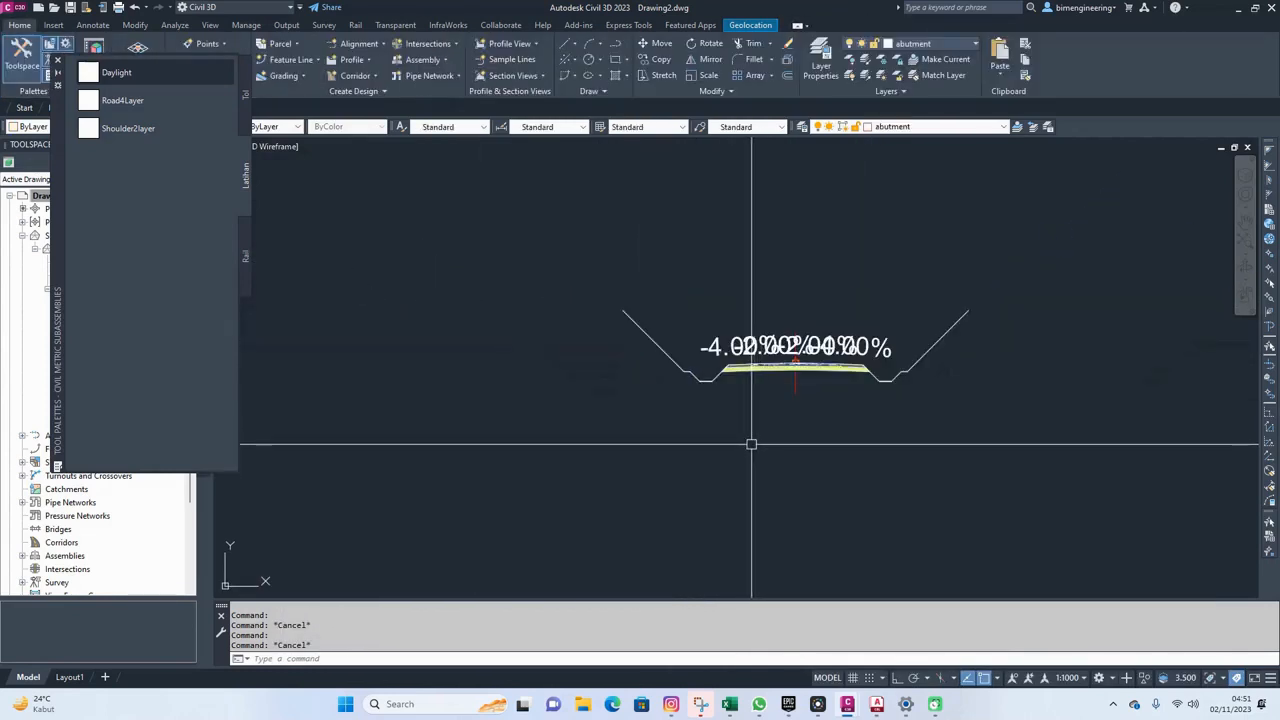
{"action": "left_click", "coordinate": [58, 61]}
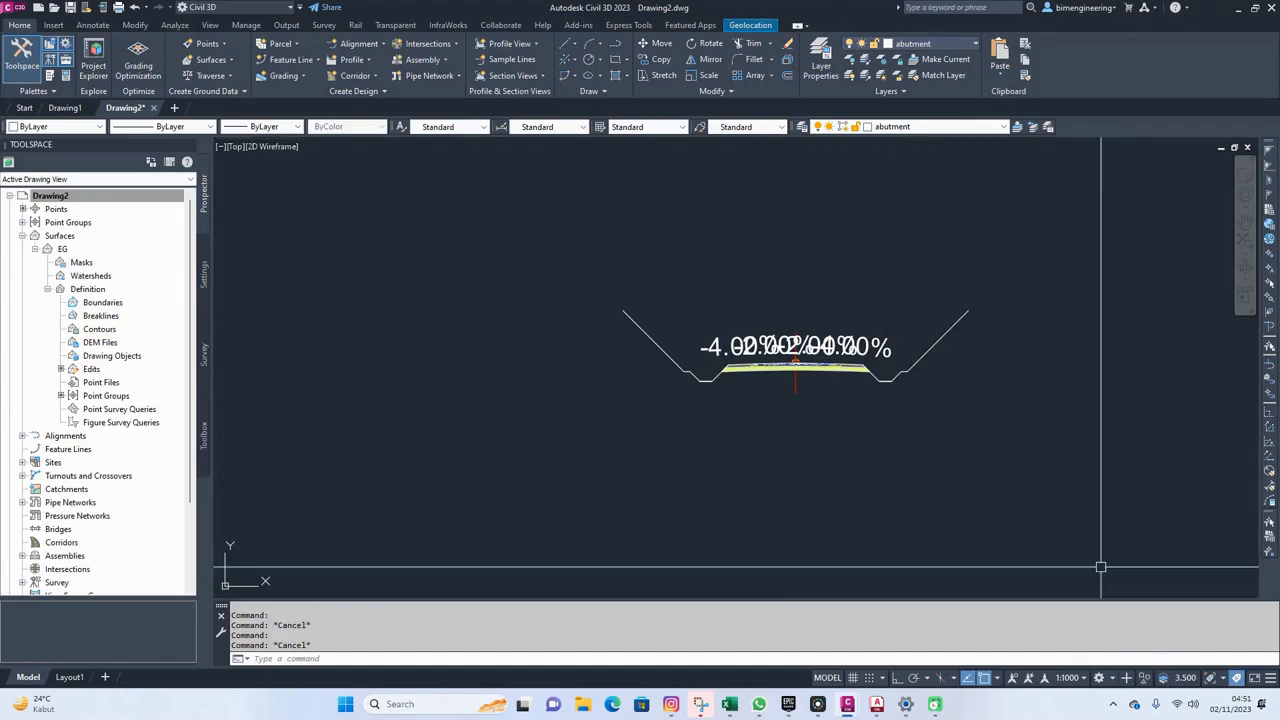
Set the annotation scale of the current view to 1:250 for the assembly's slope labels
{"action": "left_click_drag", "start_coordinate": [737, 14], "coordinate": [413, 0]}
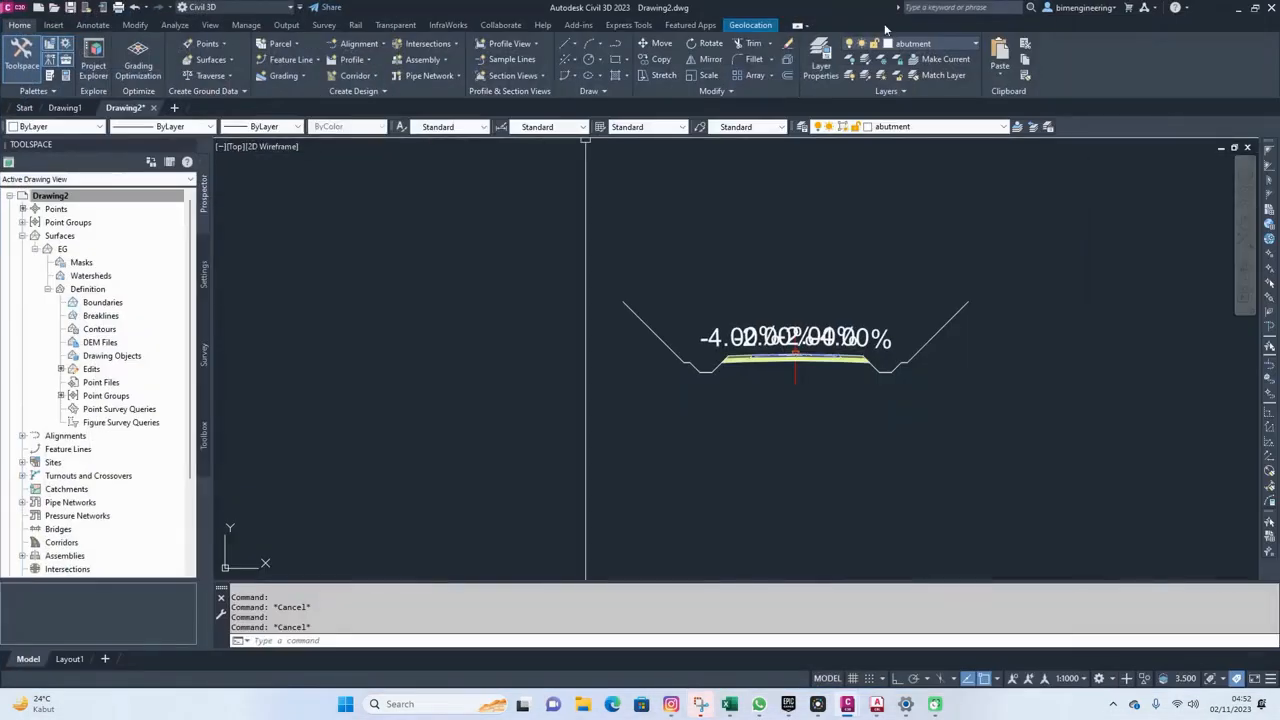
{"action": "double_click", "coordinate": [828, 14]}
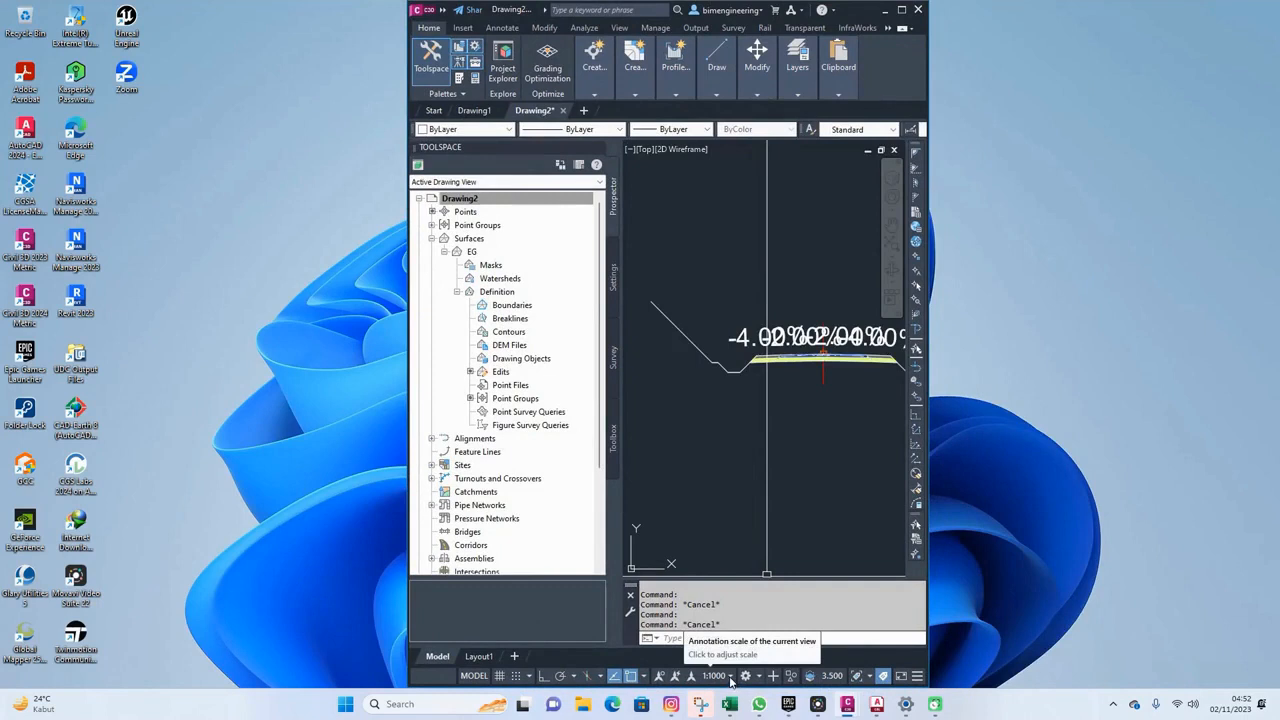
{"action": "left_click", "coordinate": [731, 678]}
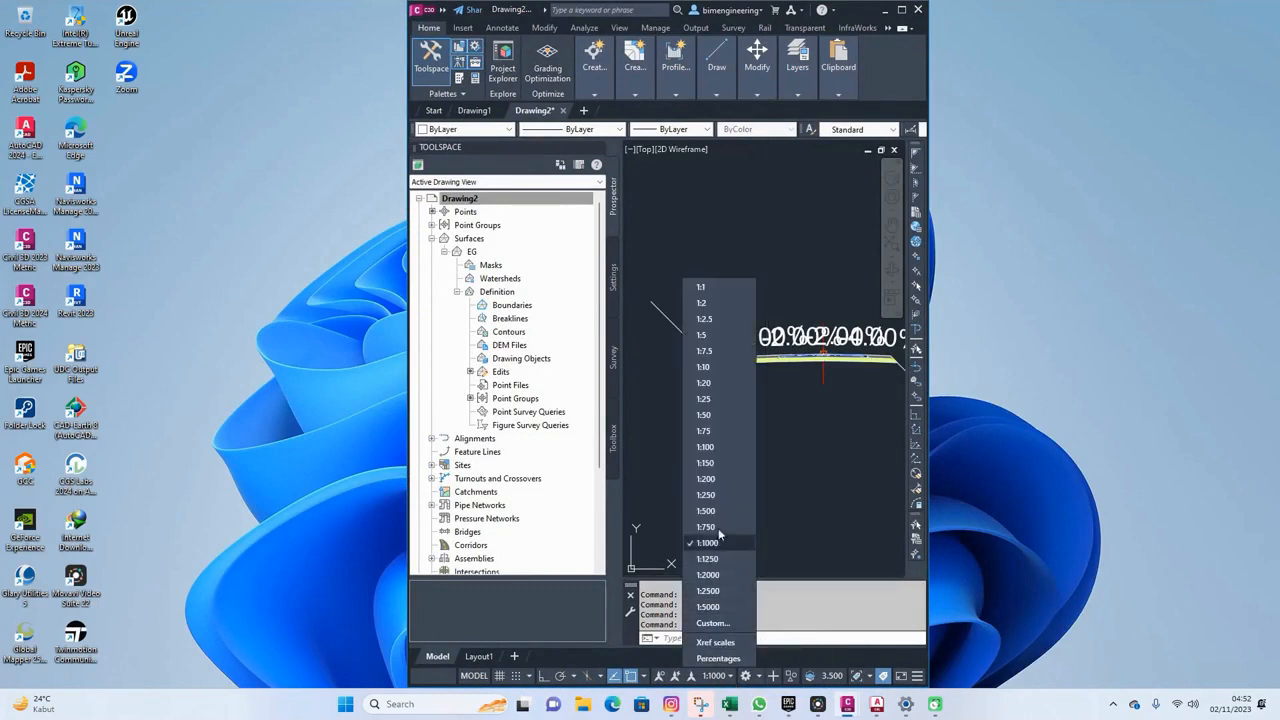
{"action": "left_click", "coordinate": [707, 495]}
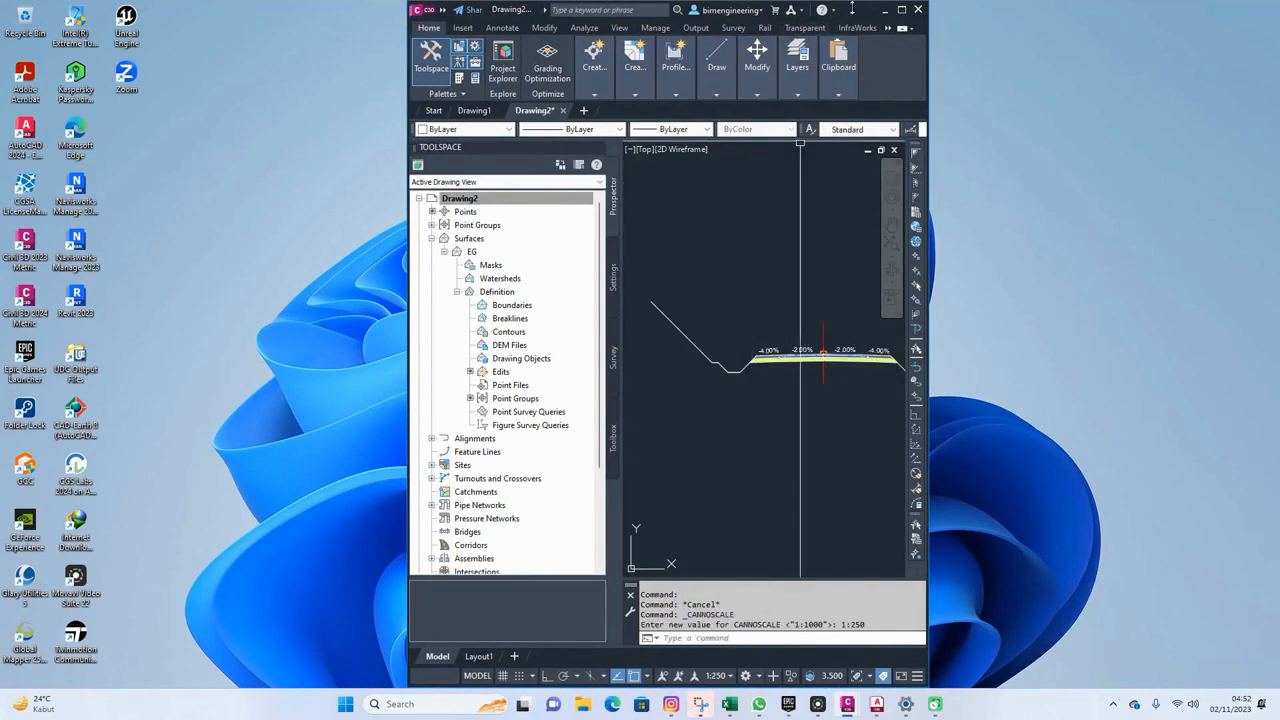
{"action": "left_click", "coordinate": [901, 10]}
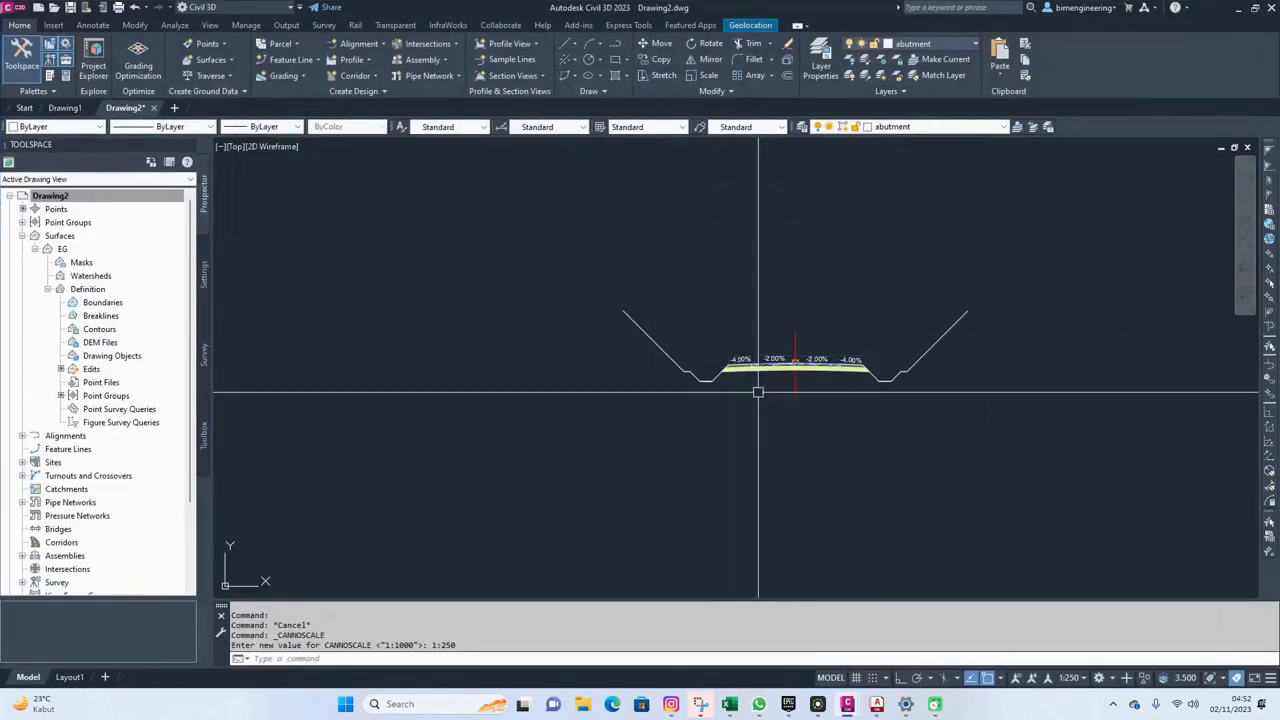
{"action": "scroll", "coordinate": [758, 400], "scroll_direction": "down", "scroll_amount": 6}
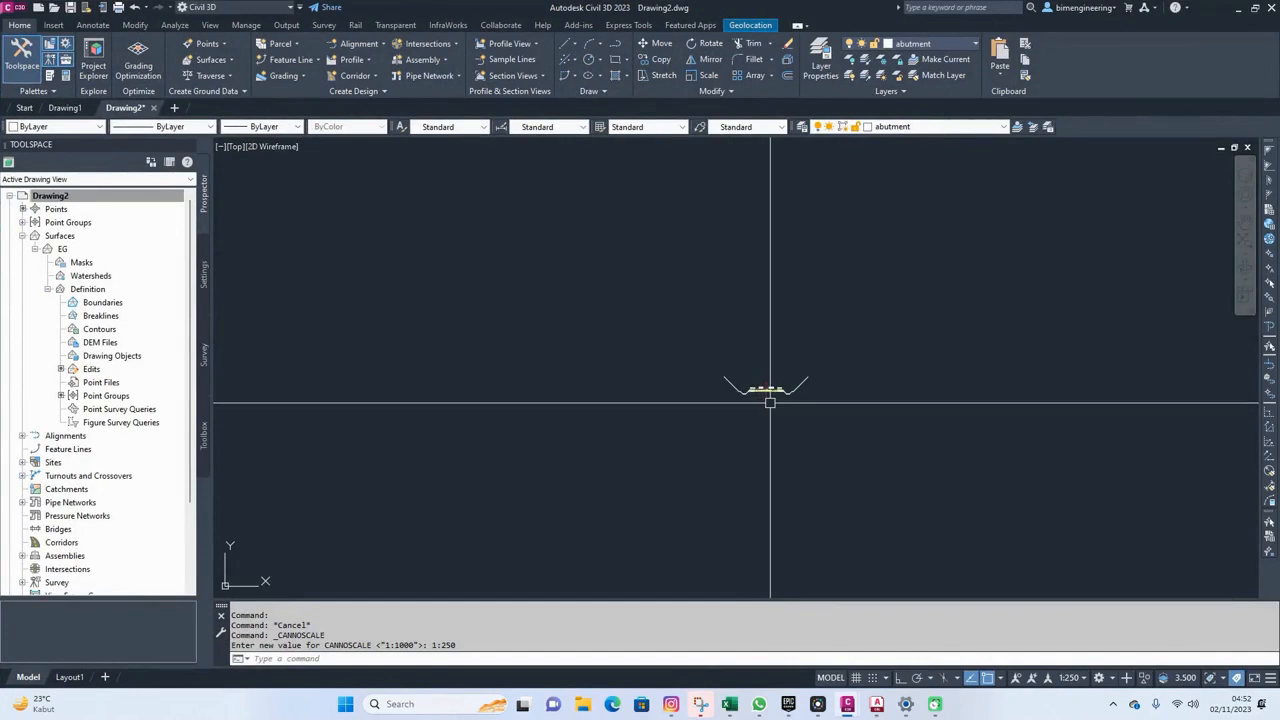
{"action": "scroll", "coordinate": [758, 393], "scroll_direction": "up", "scroll_amount": 6}
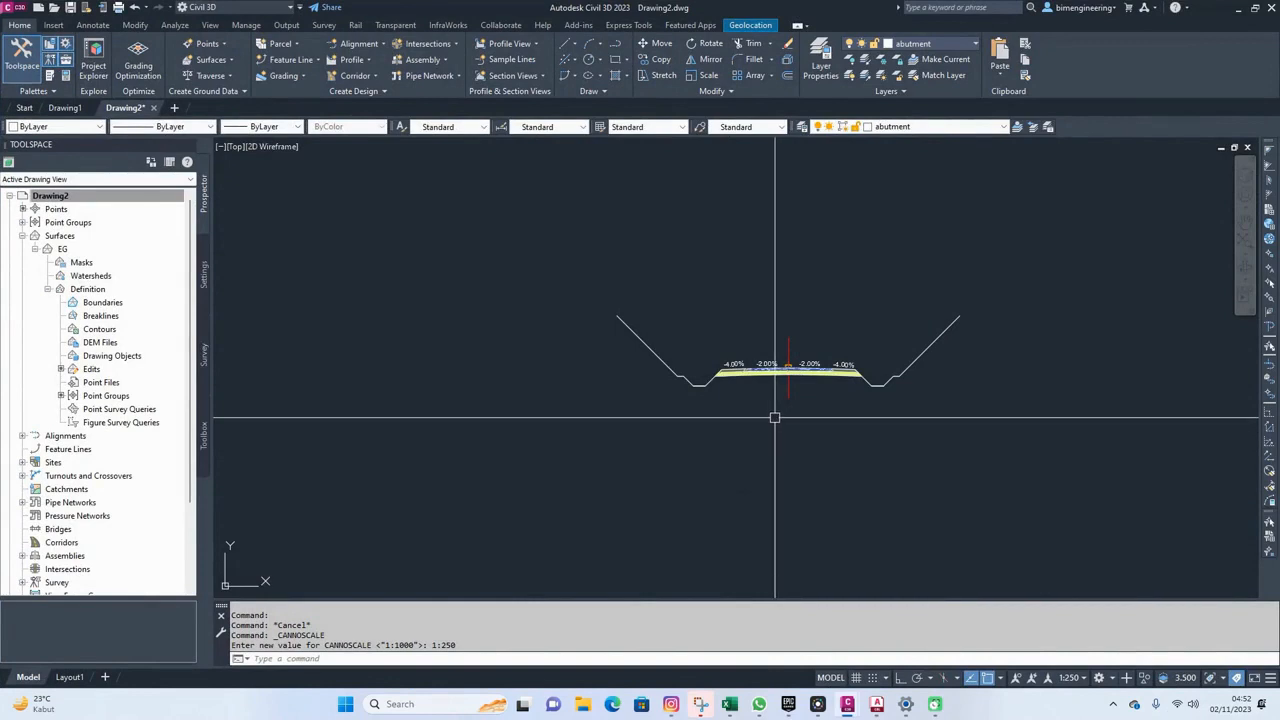
Start a corridor from alignment CL-1, name it CL-1 and give it the Standard corridor style
{"action": "scroll", "coordinate": [772, 425], "scroll_direction": "down", "scroll_amount": 12}
{"action": "middle_click_drag", "start_coordinate": [762, 409], "coordinate": [651, 209]}
{"action": "mouse_move", "coordinate": [811, 379]}
{"action": "middle_mouse_down"}
{"action": "mouse_move", "coordinate": [760, 308]}
{"action": "mouse_move", "coordinate": [667, 252]}
{"action": "middle_mouse_up"}
{"action": "middle_click_drag", "start_coordinate": [896, 392], "coordinate": [770, 451]}
{"action": "scroll", "coordinate": [727, 450], "scroll_direction": "up", "scroll_amount": 5}
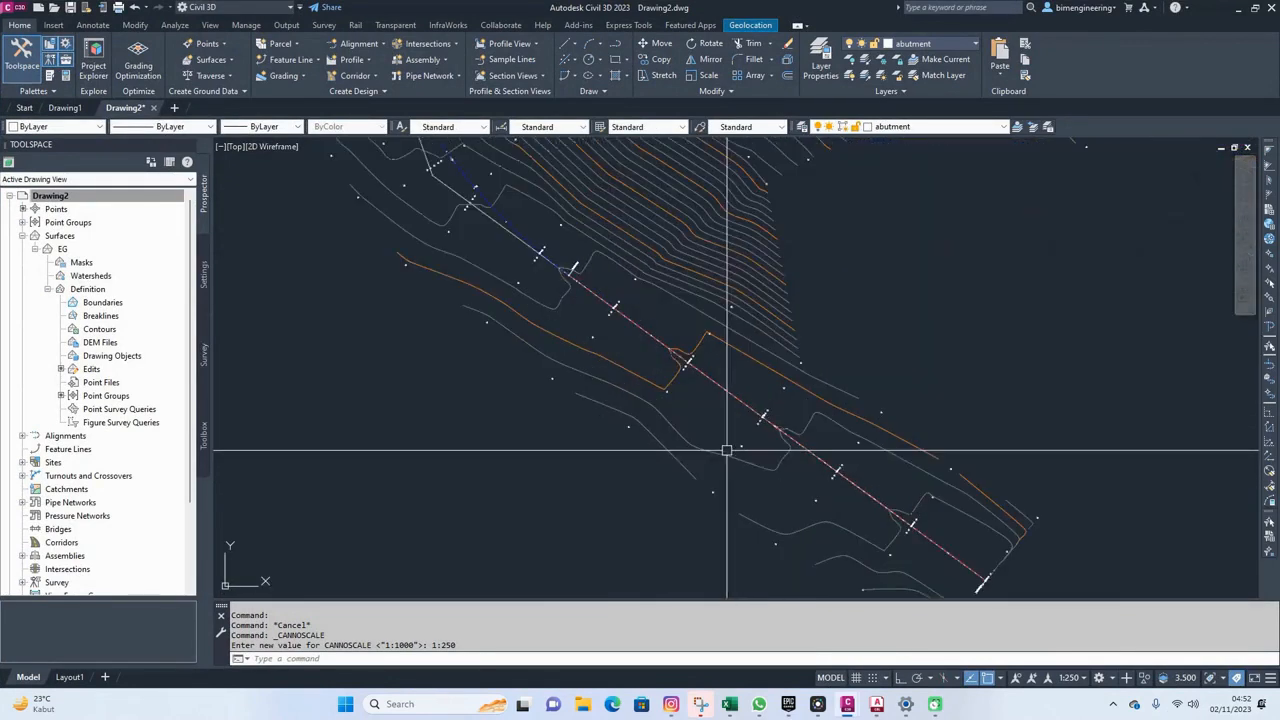
{"action": "mouse_move", "coordinate": [727, 450]}
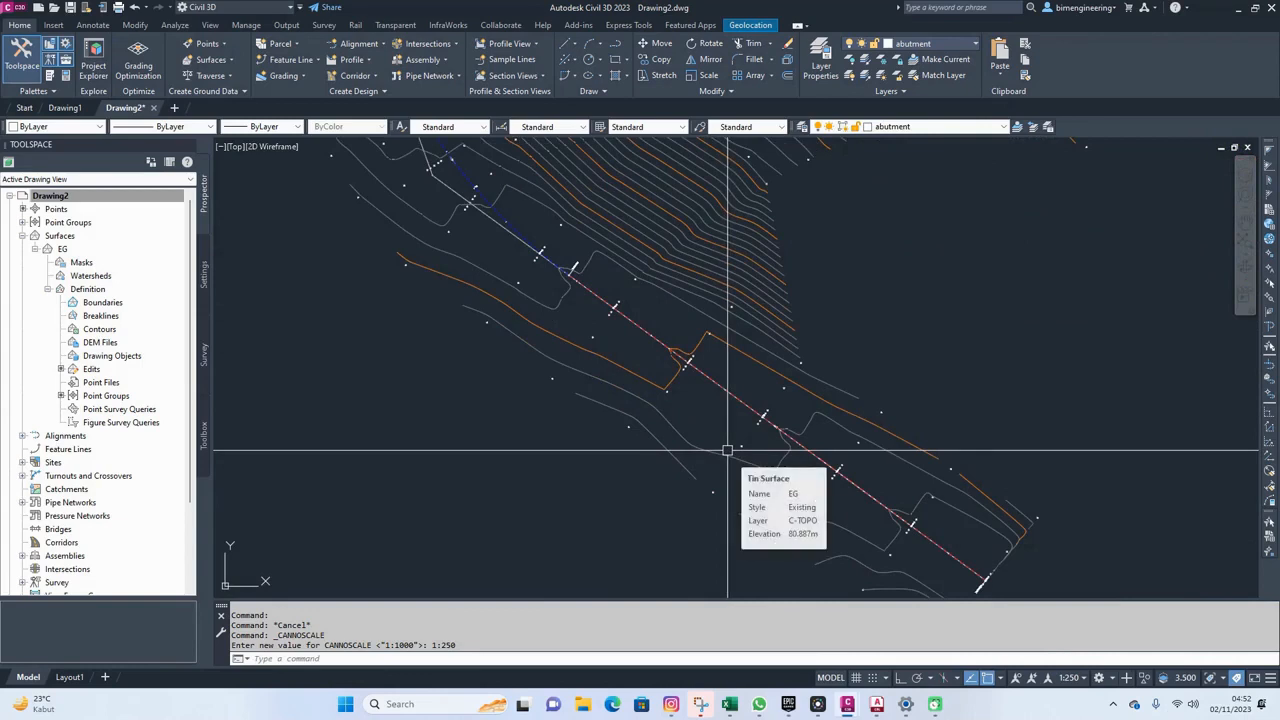
{"action": "left_click", "coordinate": [733, 393]}
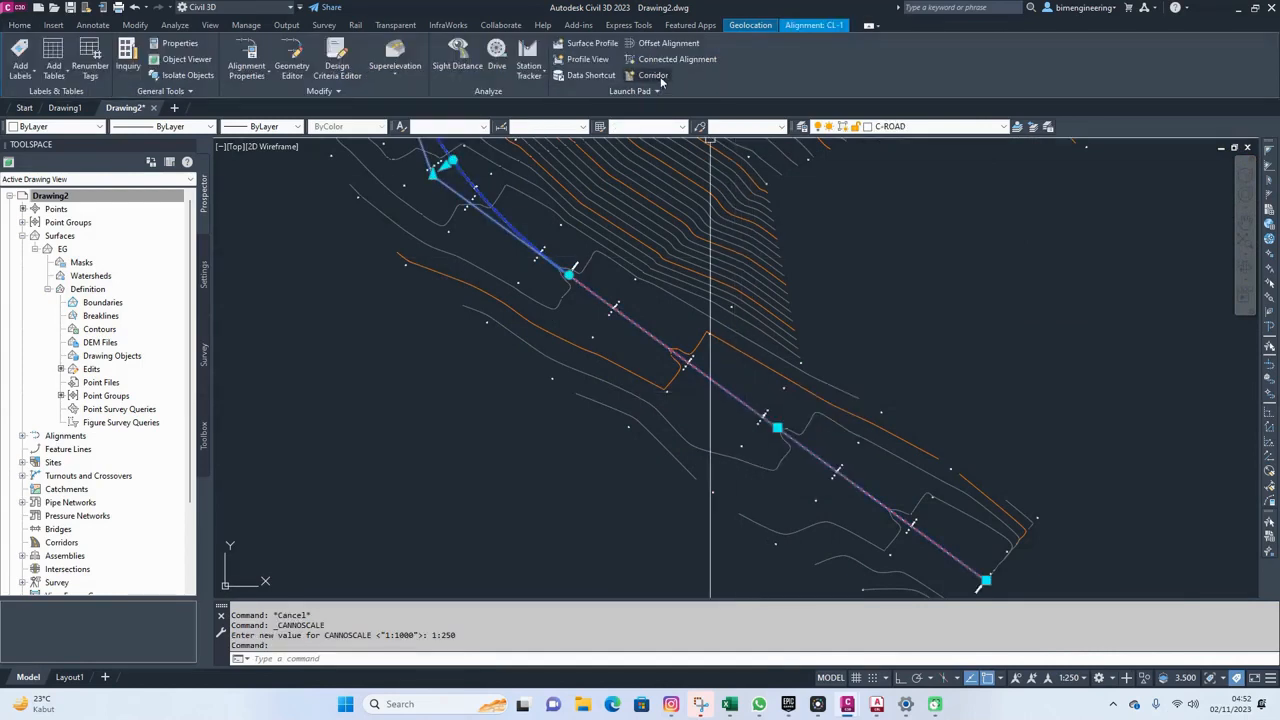
{"action": "left_click", "coordinate": [649, 75]}
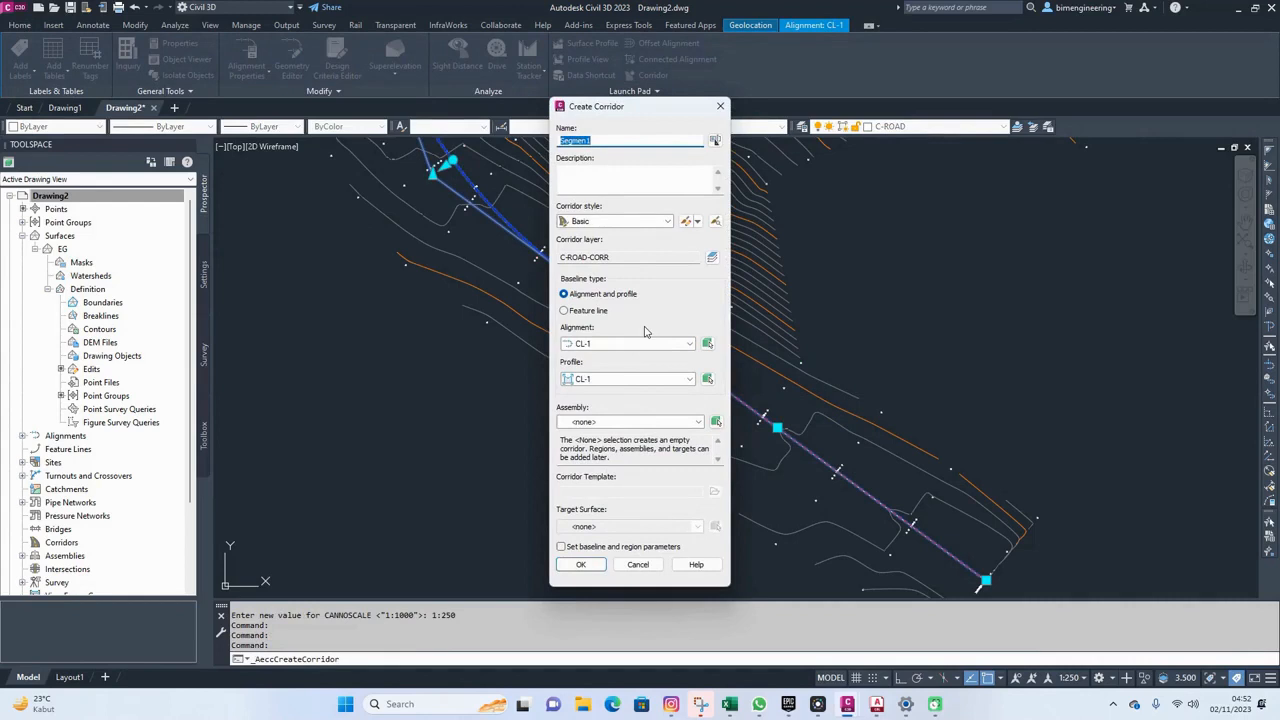
{"action": "type", "text": "c"}
{"action": "left_click", "coordinate": [591, 222]}
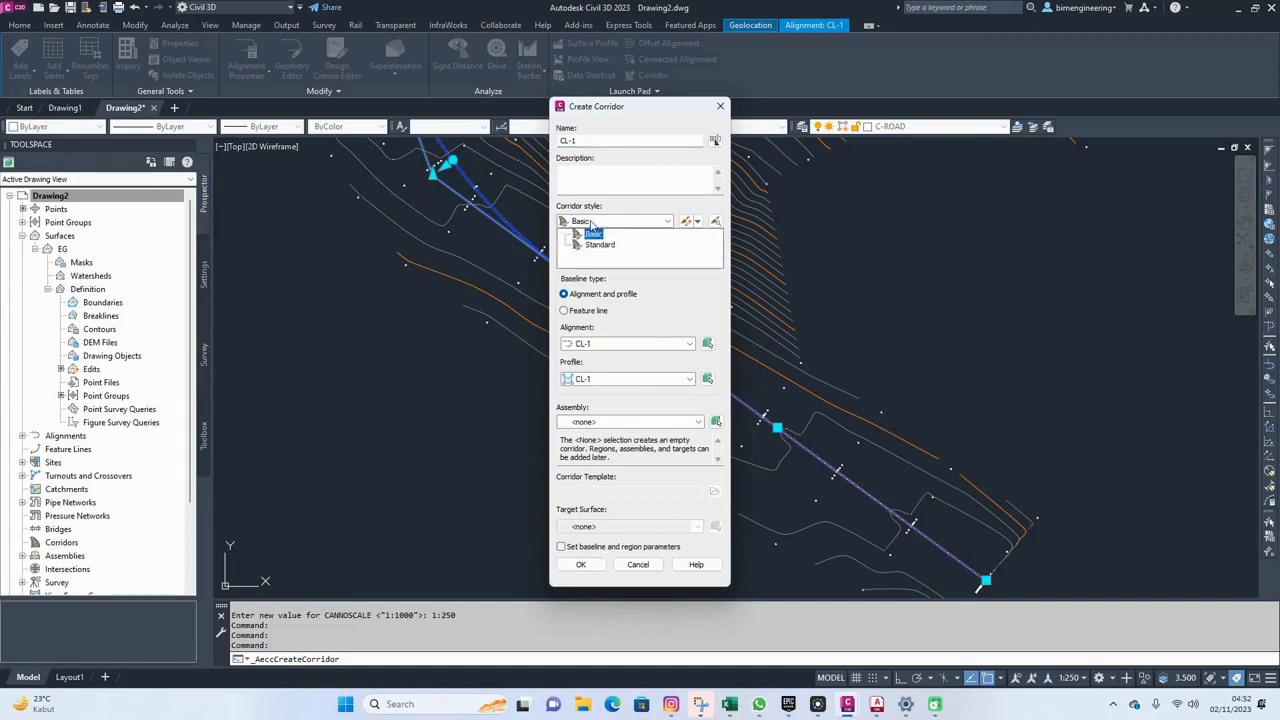
{"action": "left_click", "coordinate": [599, 245]}
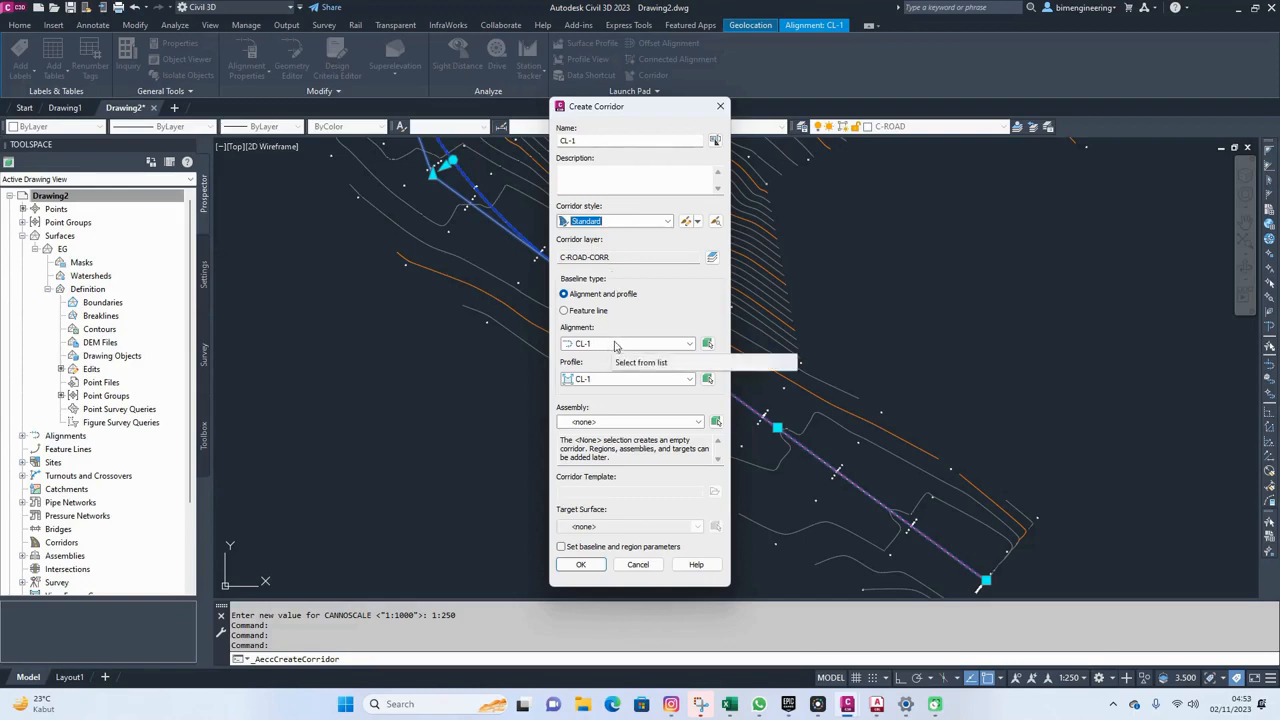
Assign the Jalan assembly and target surface EG to the corridor, and create it with baseline and region parameters enabled
{"action": "left_click", "coordinate": [629, 422]}
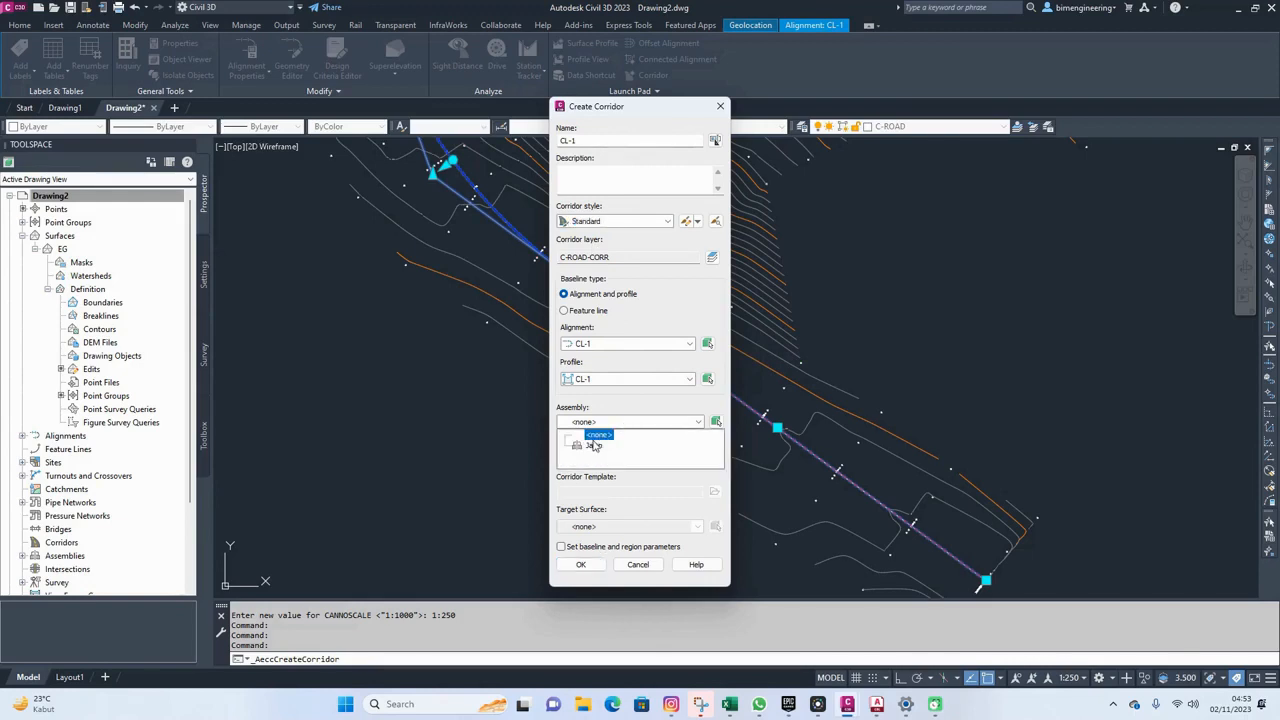
{"action": "left_click", "coordinate": [593, 445]}
{"action": "left_click", "coordinate": [593, 527]}
{"action": "left_click", "coordinate": [590, 549]}
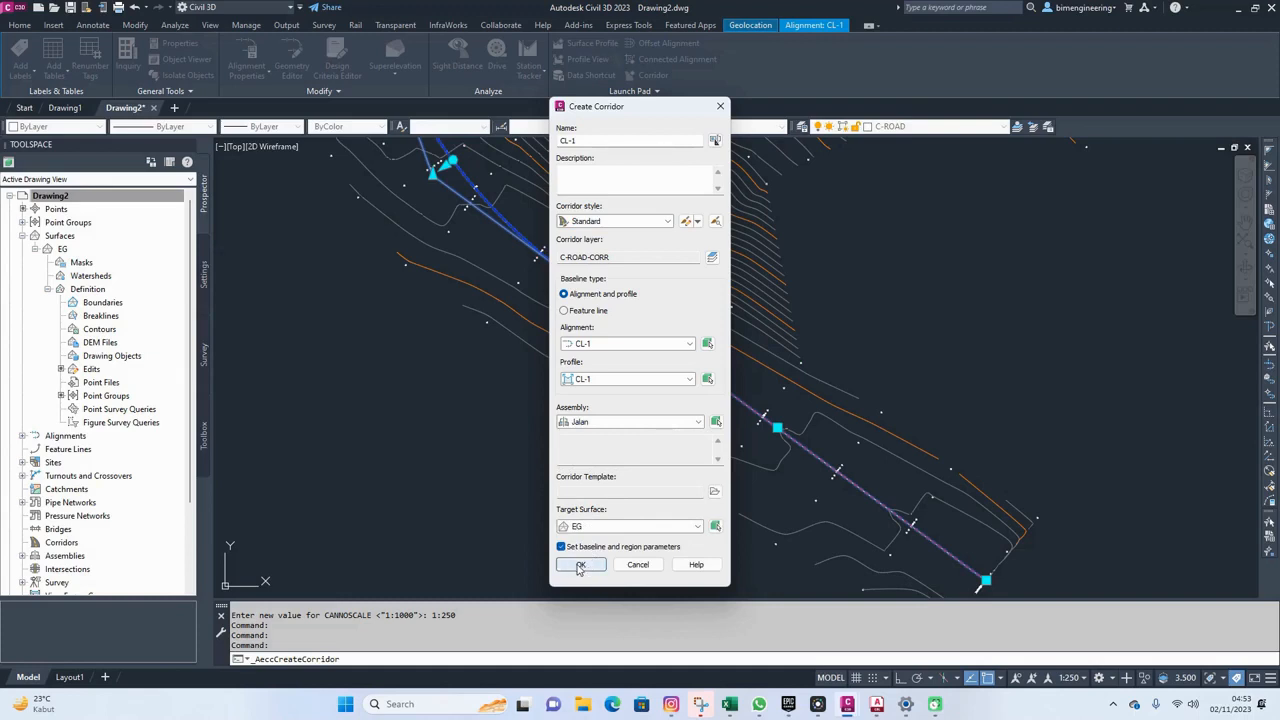
{"action": "left_click", "coordinate": [579, 566]}
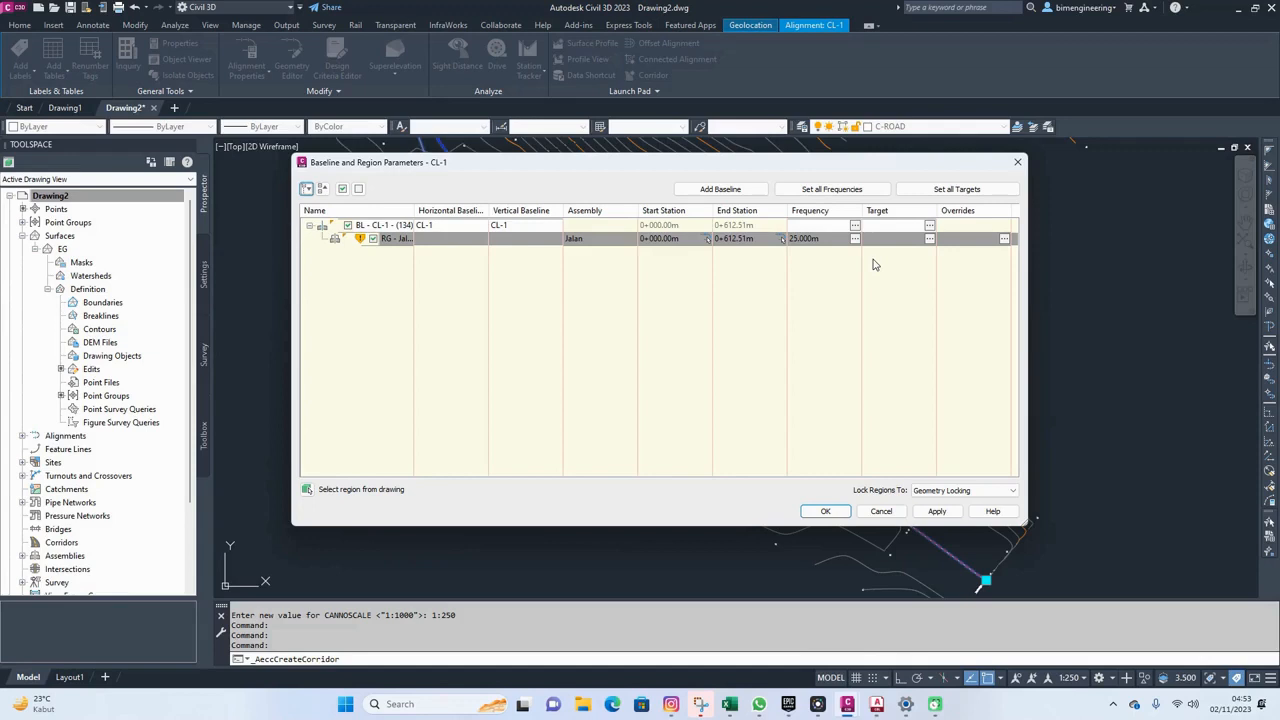
Set the corridor's horizontal baseline frequencies to 10 m along tangents, 2.5 m curve increment and 2.5 m along spirals
{"action": "left_click", "coordinate": [845, 196]}
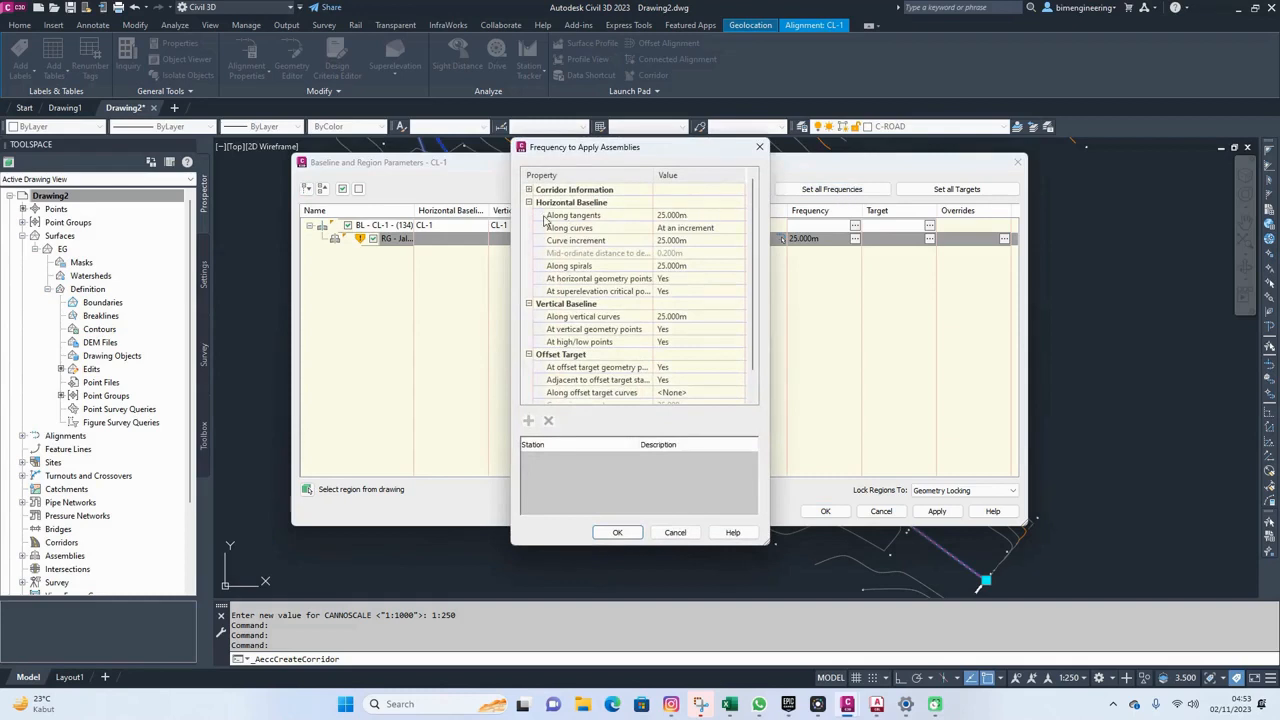
{"action": "left_click_drag", "start_coordinate": [766, 543], "coordinate": [781, 579]}
{"action": "left_click", "coordinate": [708, 217]}
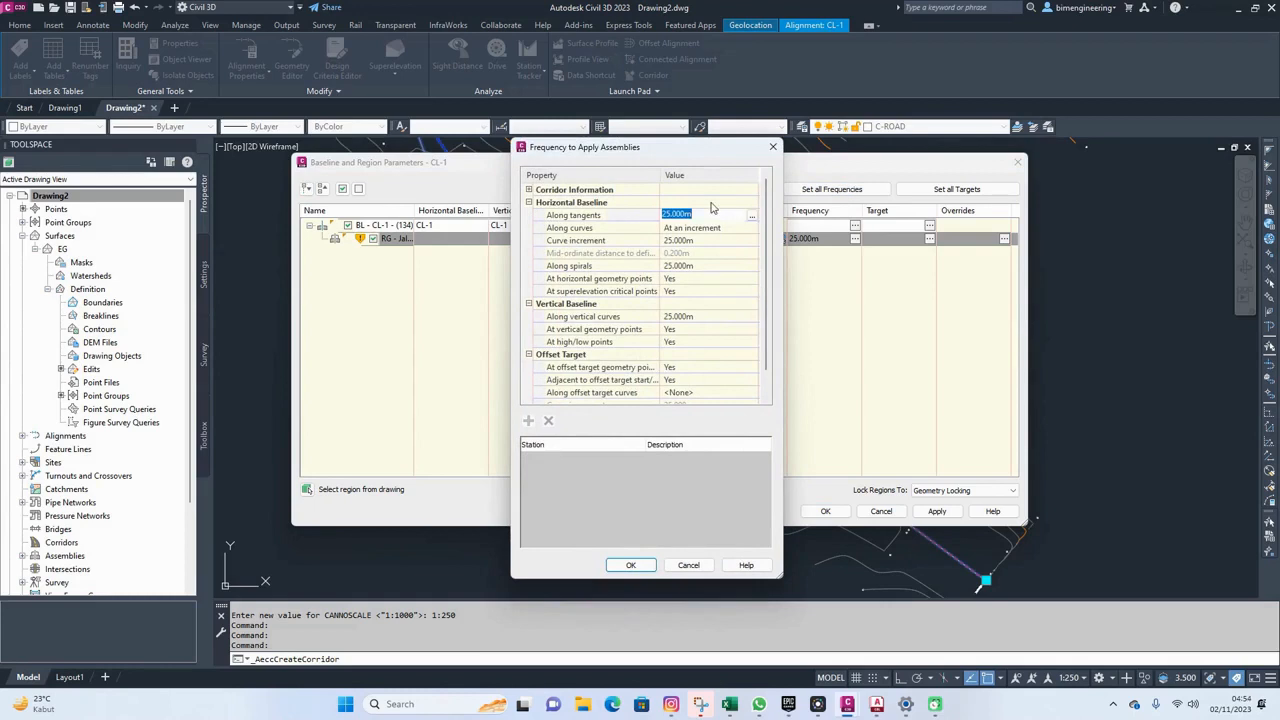
{"action": "type", "text": "10"}
{"action": "left_click", "coordinate": [711, 240]}
{"action": "type", "text": "2.5"}
{"action": "left_click", "coordinate": [693, 264]}
{"action": "type", "text": "2"}
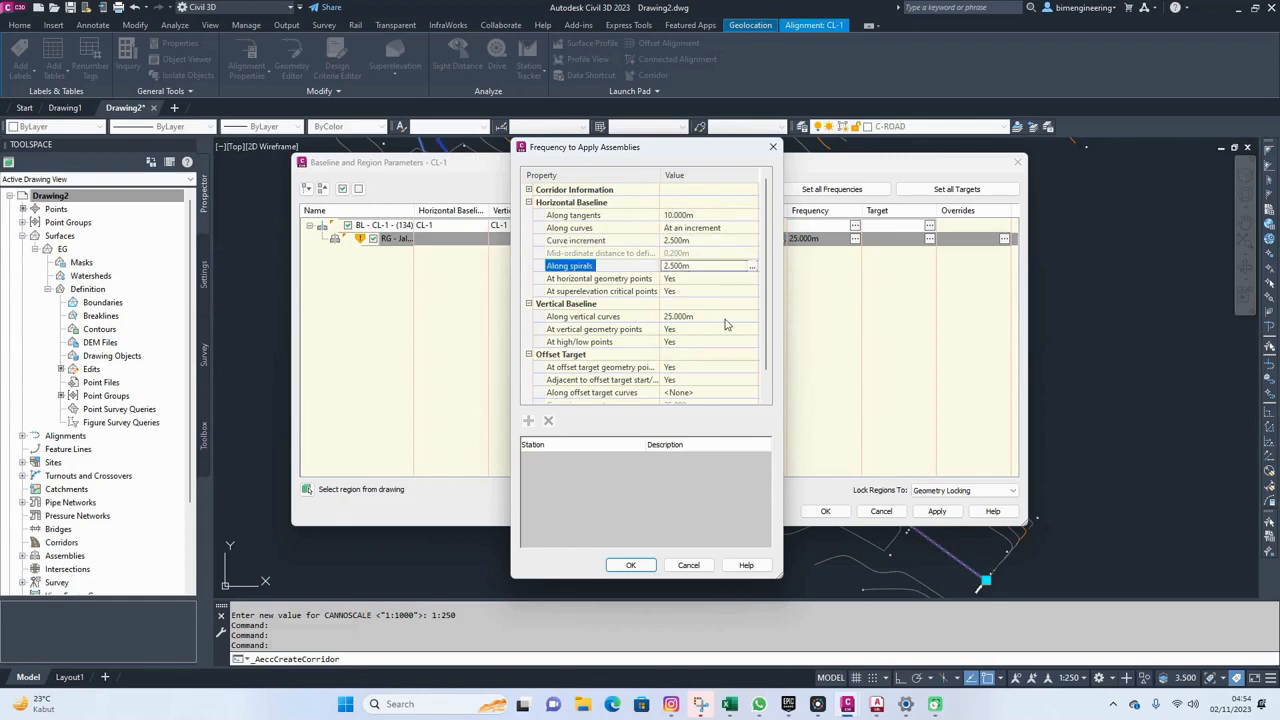
Set the frequency along vertical curves to 2.5 m and apply the region parameters to build the corridor
{"action": "left_click", "coordinate": [717, 316]}
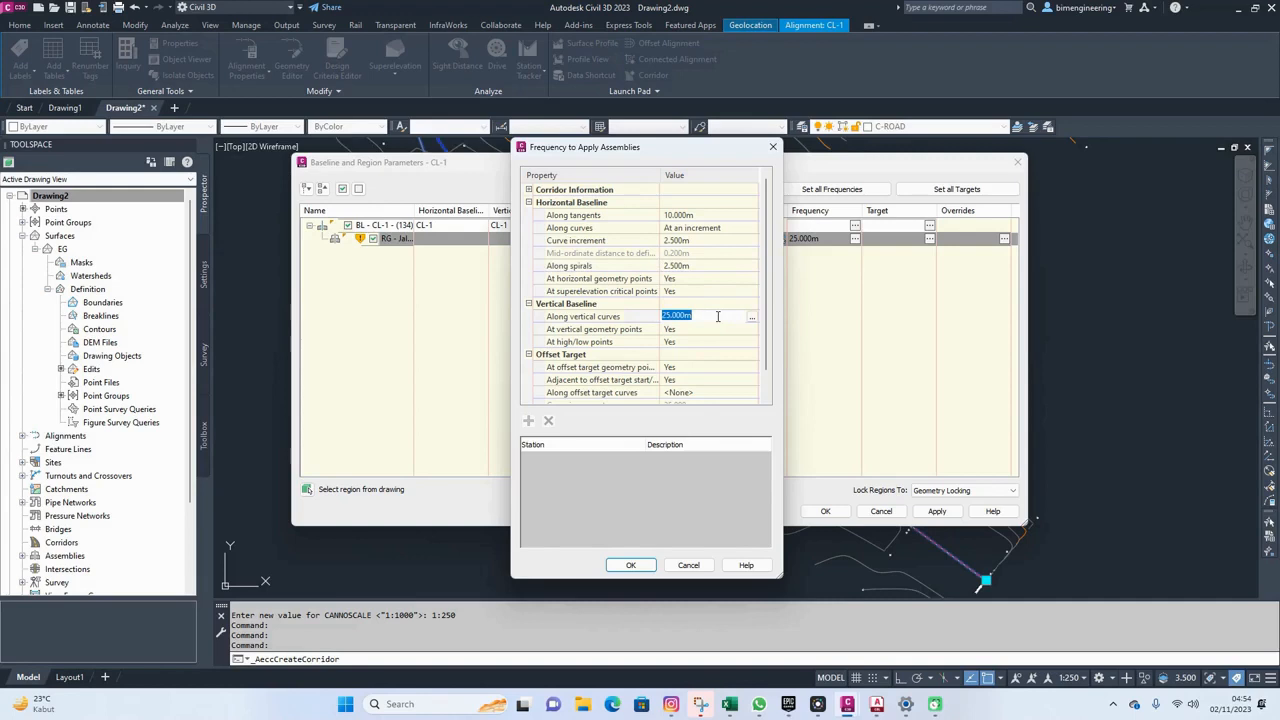
{"action": "type", "text": "2"}
{"action": "key", "text": "Return"}
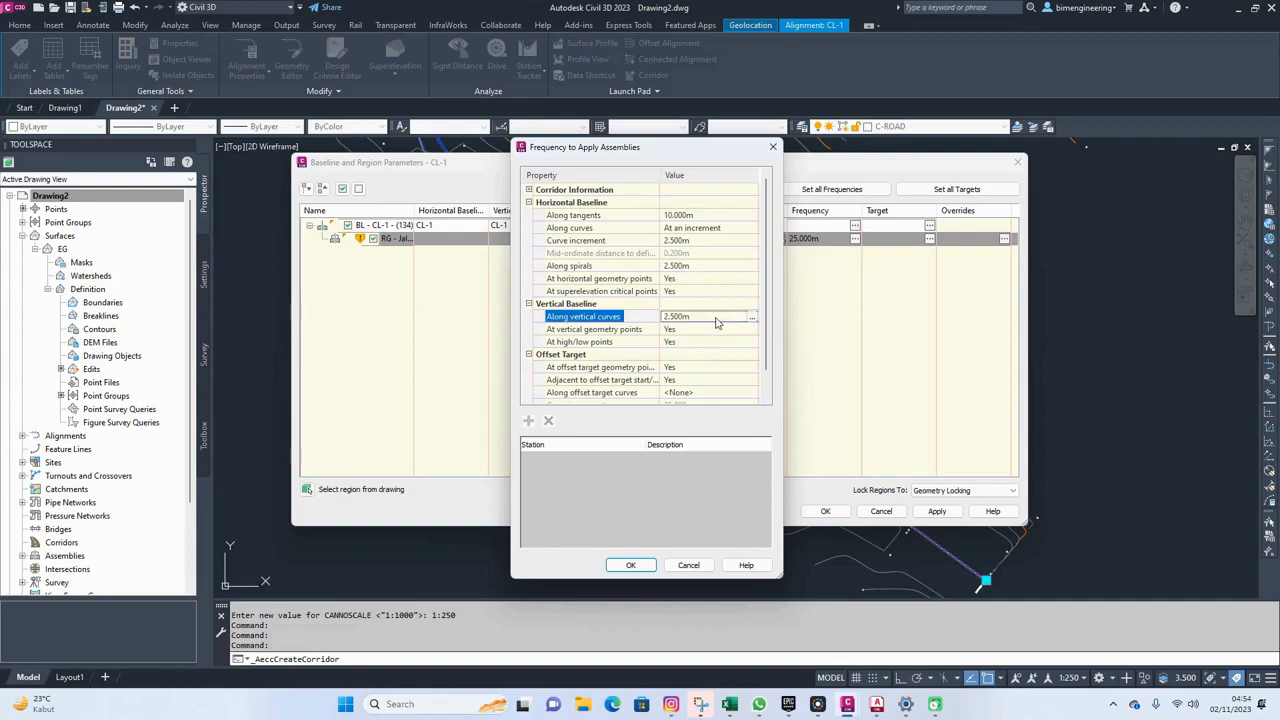
{"action": "left_click", "coordinate": [630, 565]}
{"action": "left_click", "coordinate": [939, 512]}
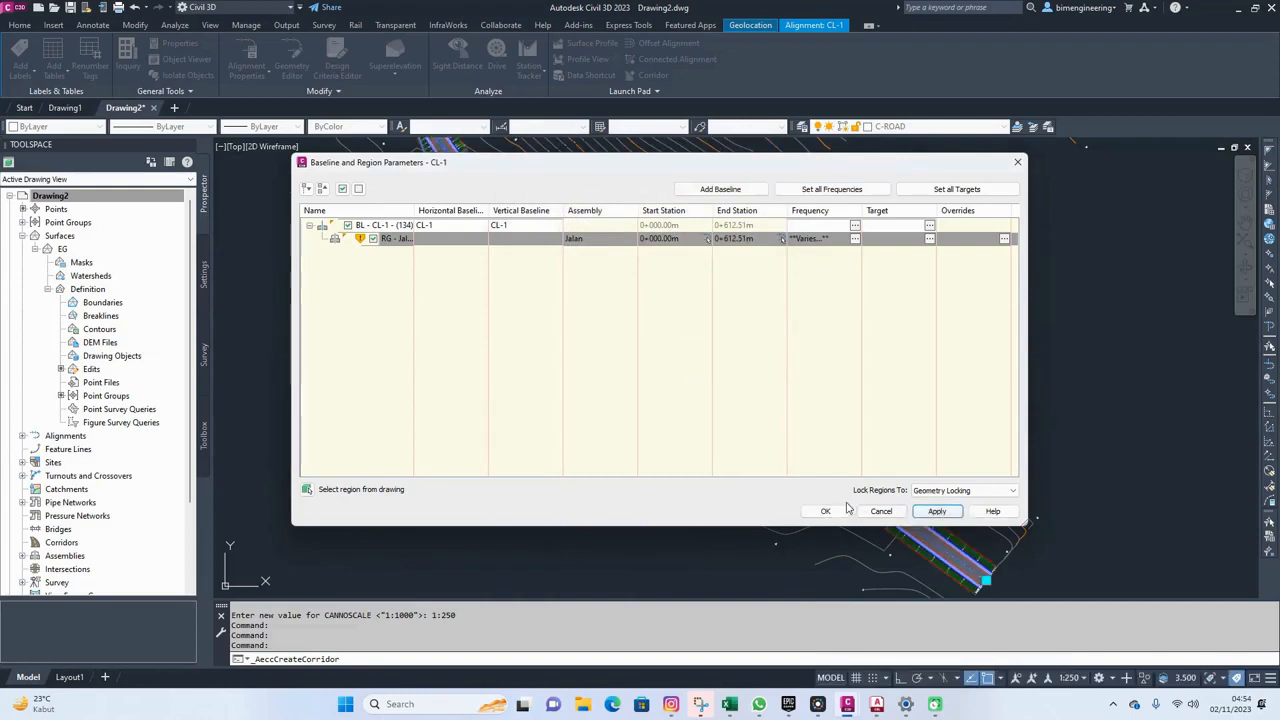
{"action": "left_click", "coordinate": [826, 512]}
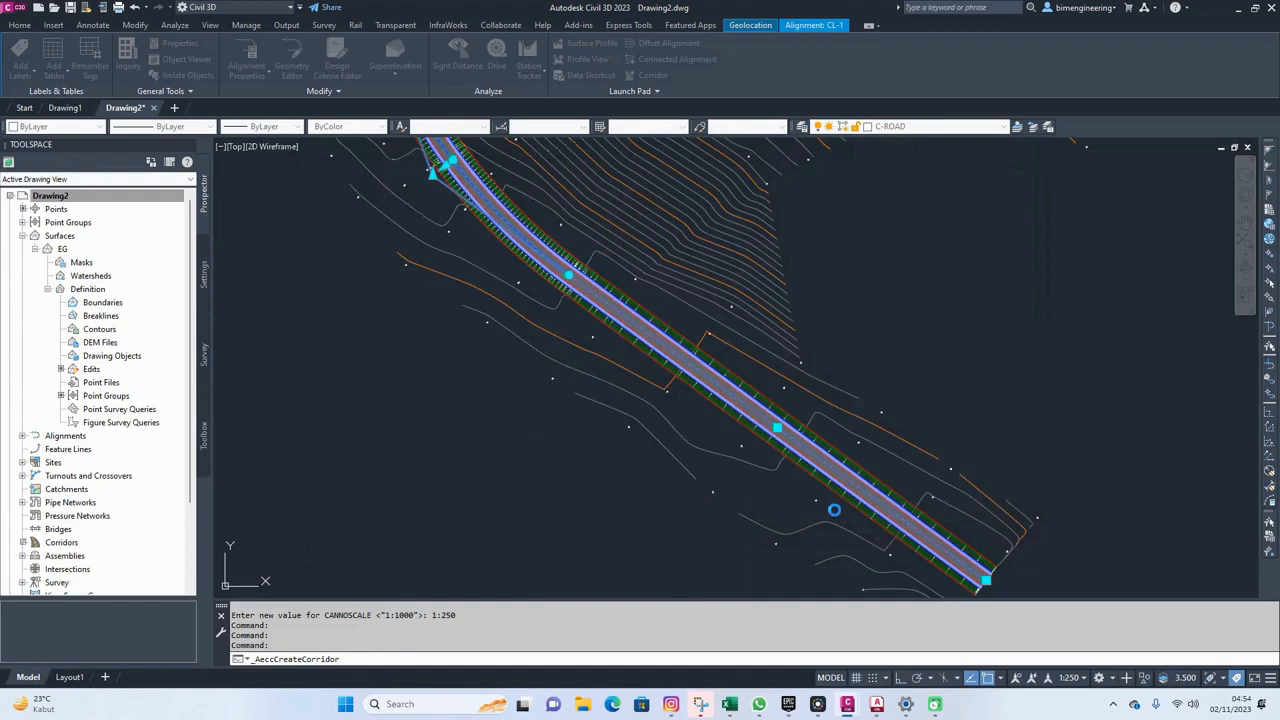
{"action": "key", "text": "Escape"}
{"action": "key", "text": "Escape"}
Examine corridor CL-1 in plan from the curved end to the straight end, including its daylight lines against the contours
{"action": "scroll", "coordinate": [786, 423], "scroll_direction": "up", "scroll_amount": 3}
{"action": "scroll", "coordinate": [766, 366], "scroll_direction": "up", "scroll_amount": 2}
{"action": "scroll", "coordinate": [766, 366], "scroll_direction": "down", "scroll_amount": 5}
{"action": "mouse_move", "coordinate": [766, 366]}
{"action": "middle_mouse_down"}
{"action": "mouse_move", "coordinate": [688, 299]}
{"action": "mouse_move", "coordinate": [740, 505]}
{"action": "middle_mouse_up"}
{"action": "middle_click_drag", "start_coordinate": [437, 237], "coordinate": [614, 443]}
{"action": "scroll", "coordinate": [441, 290], "scroll_direction": "up", "scroll_amount": 3}
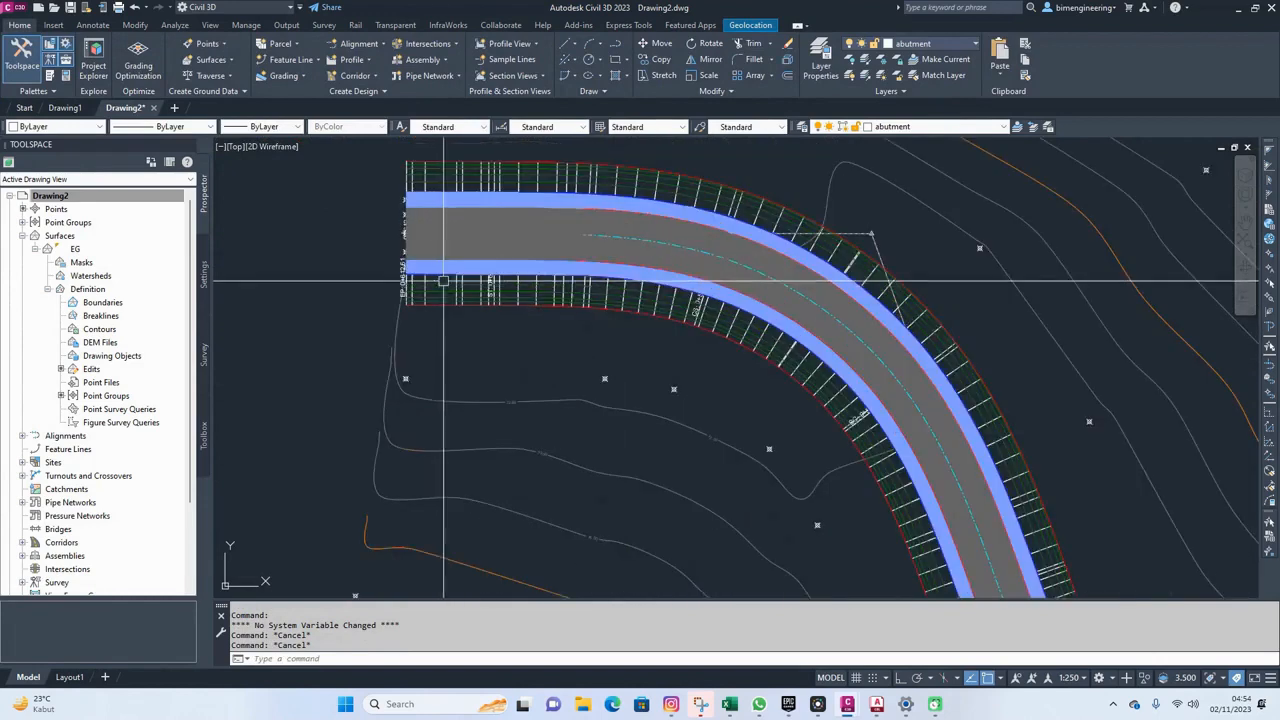
{"action": "scroll", "coordinate": [666, 222], "scroll_direction": "down", "scroll_amount": 2}
{"action": "scroll", "coordinate": [620, 186], "scroll_direction": "down", "scroll_amount": 4}
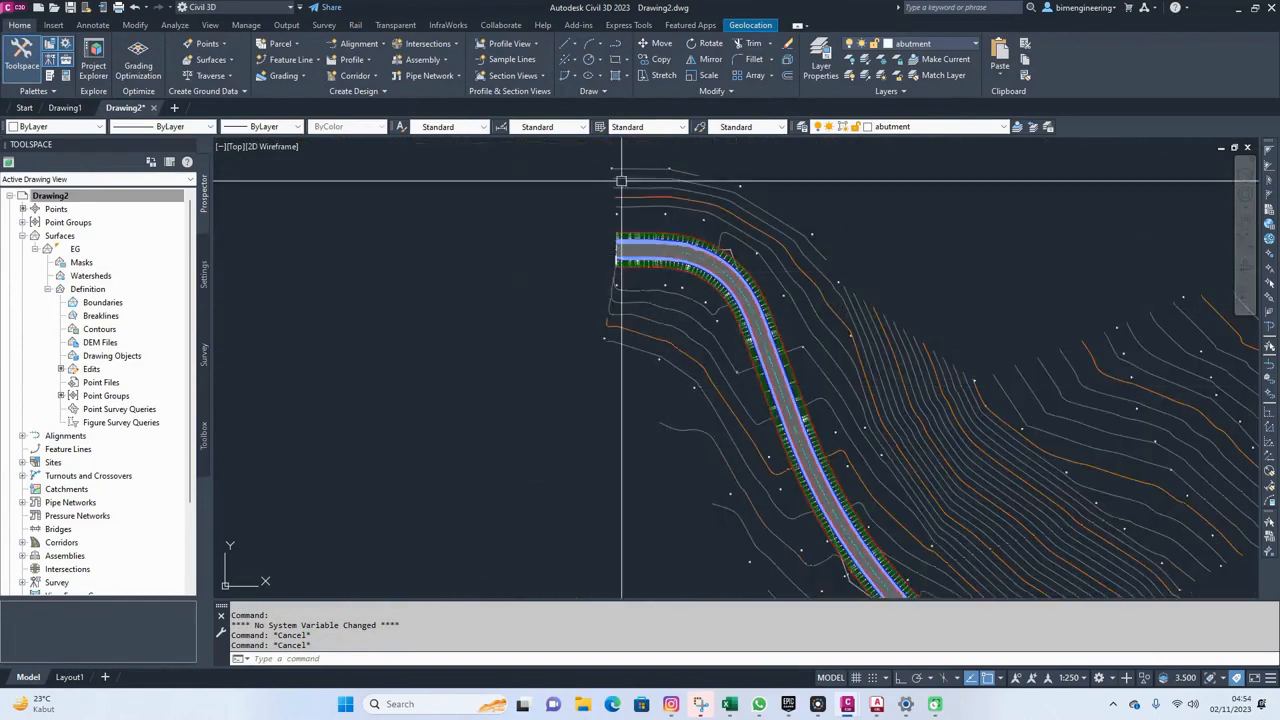
{"action": "scroll", "coordinate": [808, 380], "scroll_direction": "up", "scroll_amount": 3}
{"action": "scroll", "coordinate": [862, 392], "scroll_direction": "up", "scroll_amount": 3}
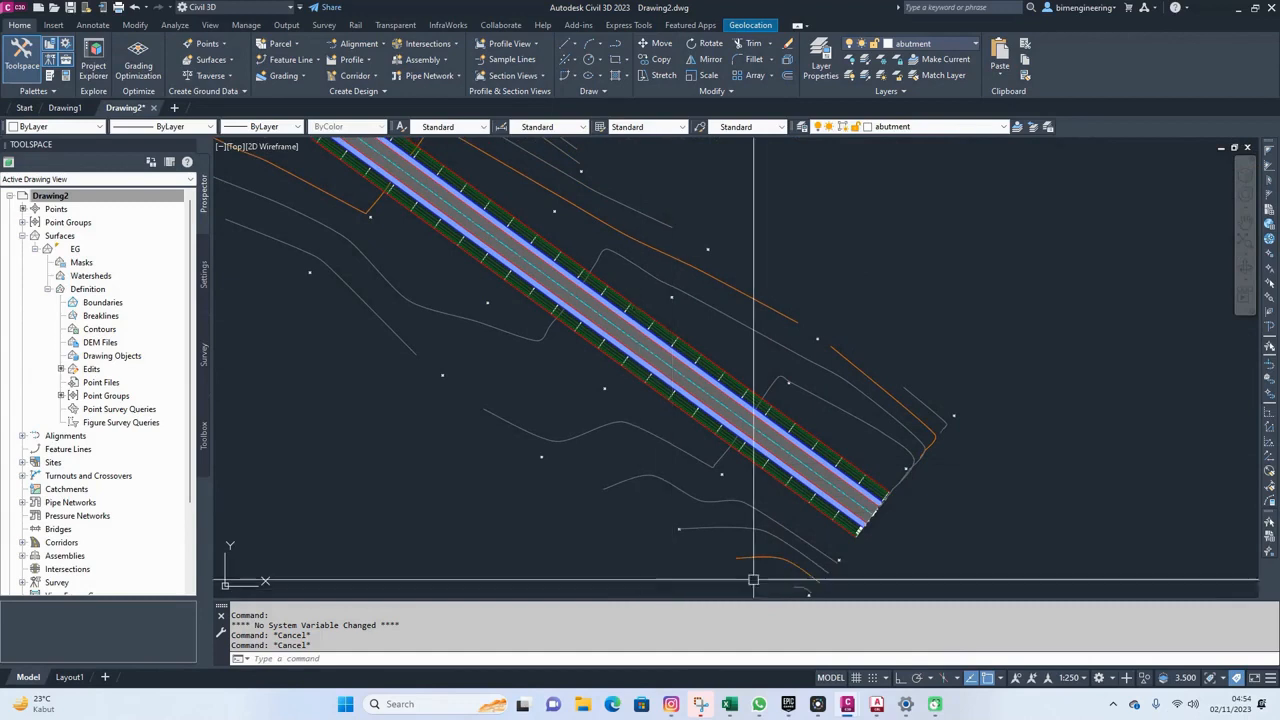
{"action": "middle_click_drag", "start_coordinate": [829, 523], "coordinate": [766, 465]}
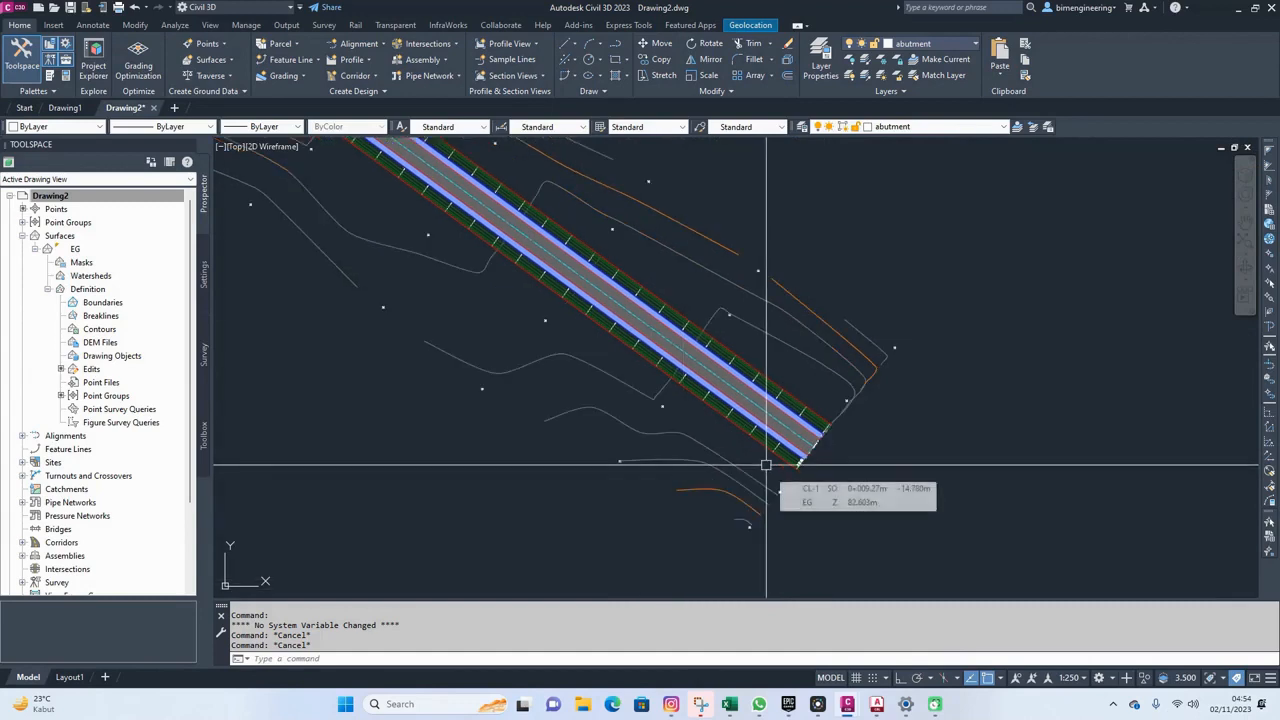
{"action": "scroll", "coordinate": [770, 450], "scroll_direction": "up", "scroll_amount": 4}
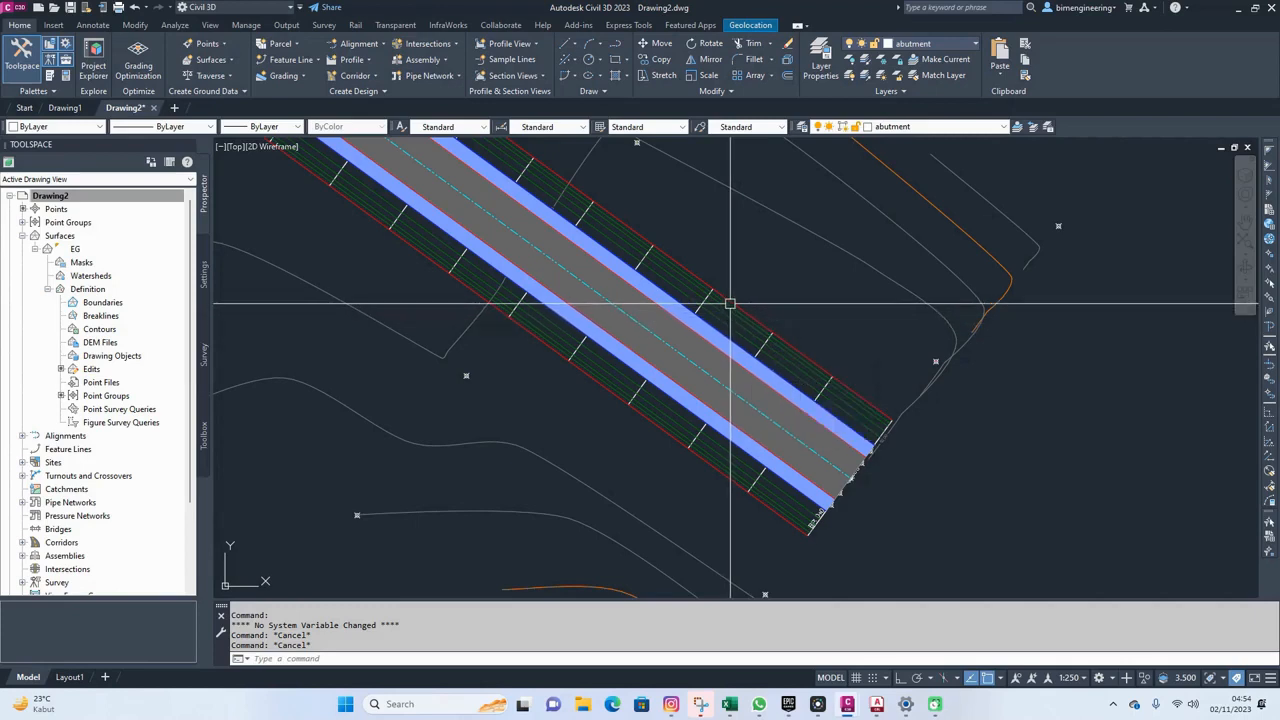
Open the properties of corridor CL-1 and add a corridor surface named Top
{"action": "left_click", "coordinate": [730, 303]}
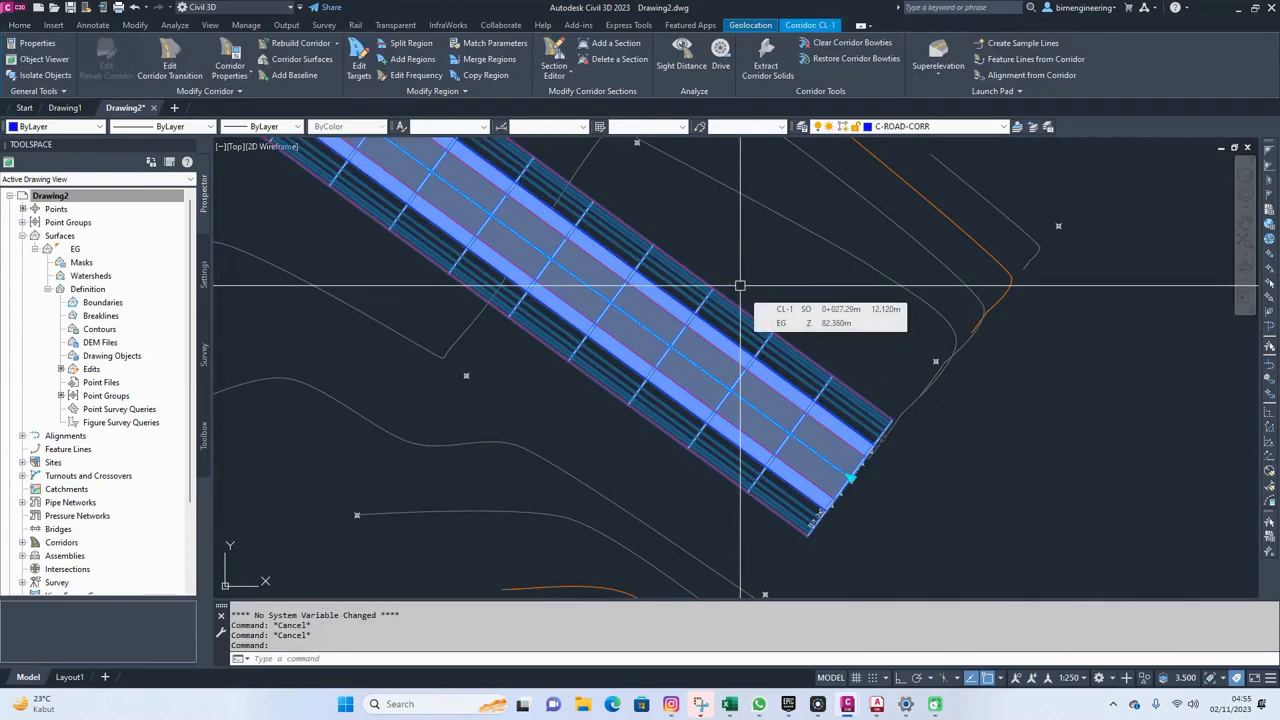
{"action": "right_click", "coordinate": [738, 294]}
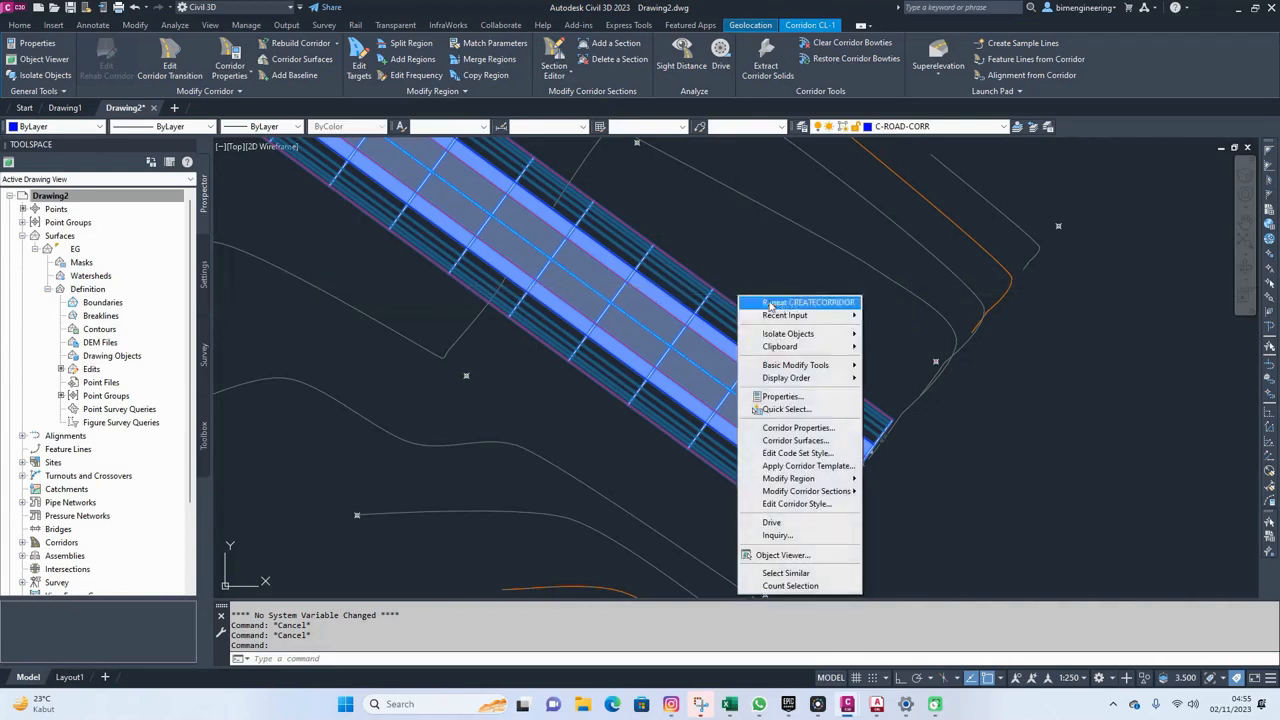
{"action": "left_click", "coordinate": [797, 428]}
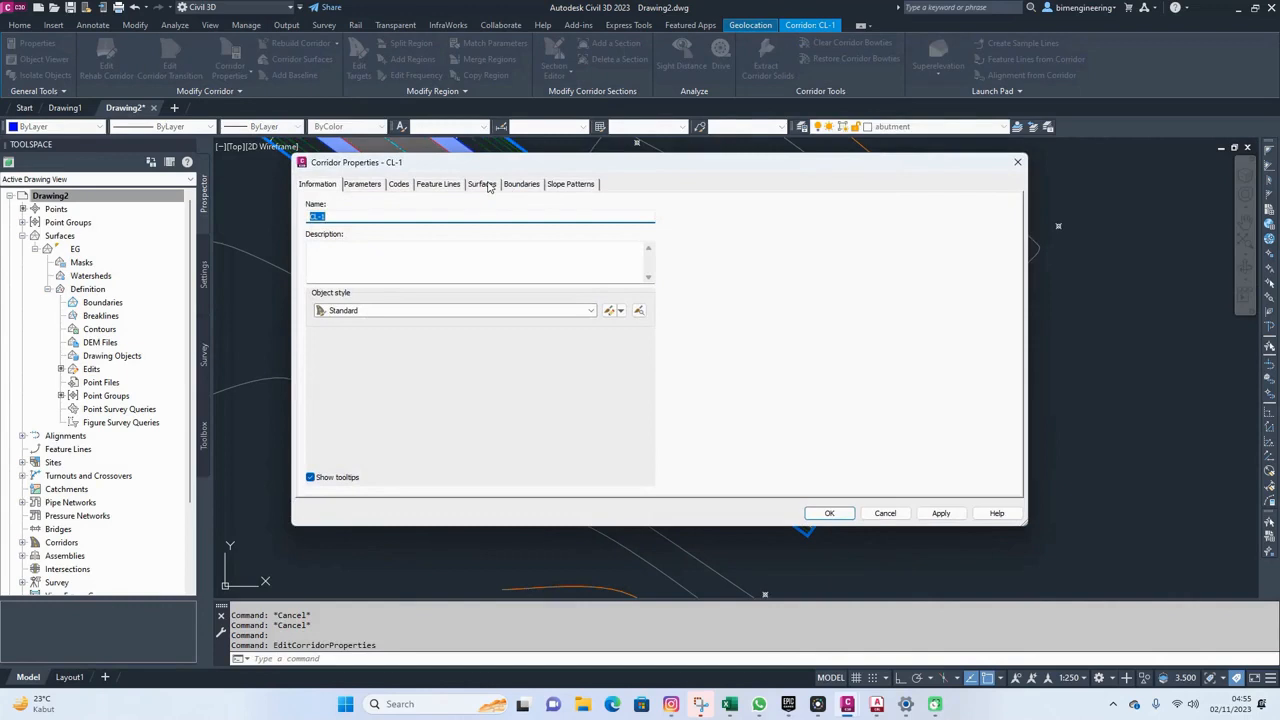
{"action": "left_click", "coordinate": [489, 186]}
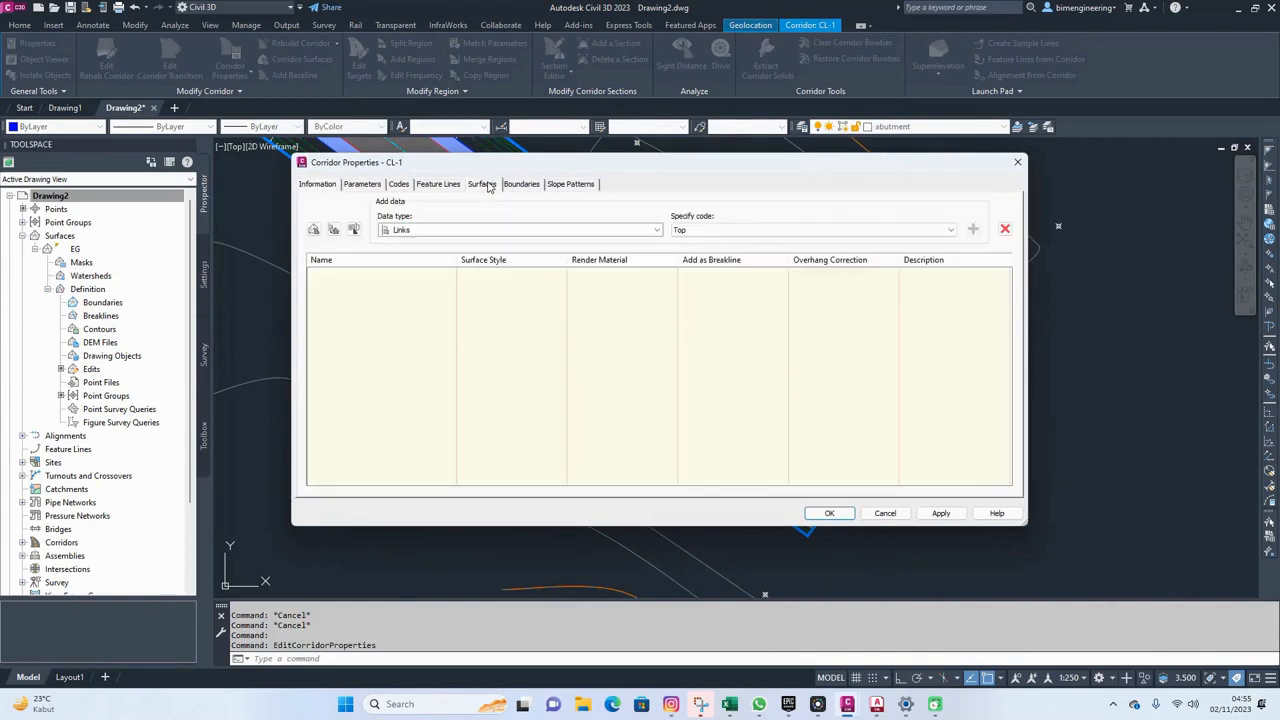
{"action": "left_click", "coordinate": [313, 231]}
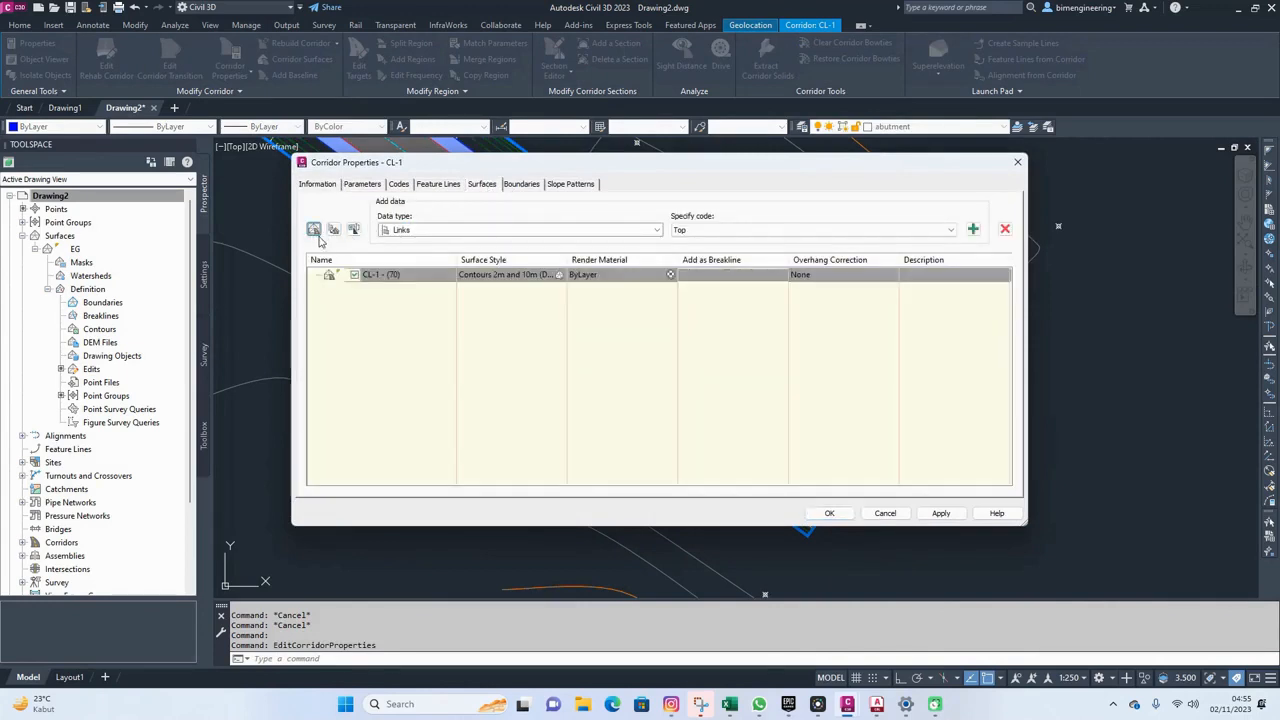
{"action": "double_click", "coordinate": [429, 274]}
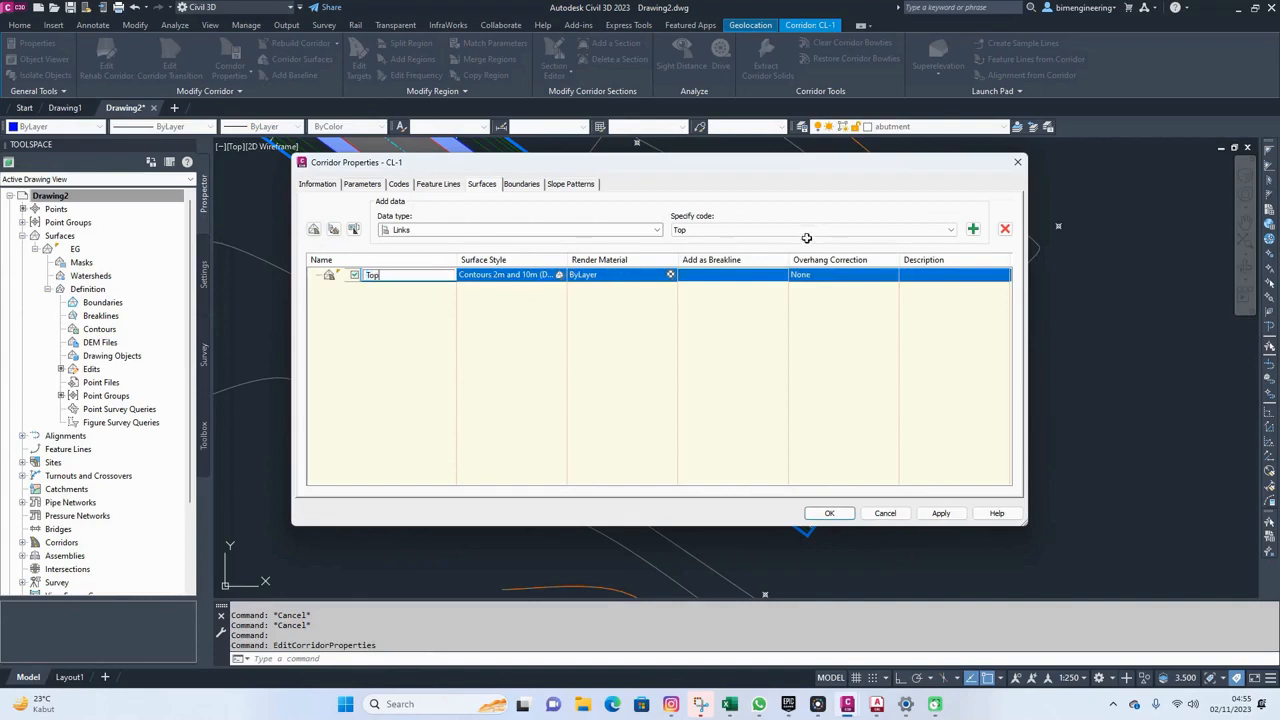
{"action": "type", "text": "Top"}
Add the Top link code to the Top surface and set its overhang correction to Top Links
{"action": "left_click", "coordinate": [910, 235]}
{"action": "left_click", "coordinate": [912, 240]}
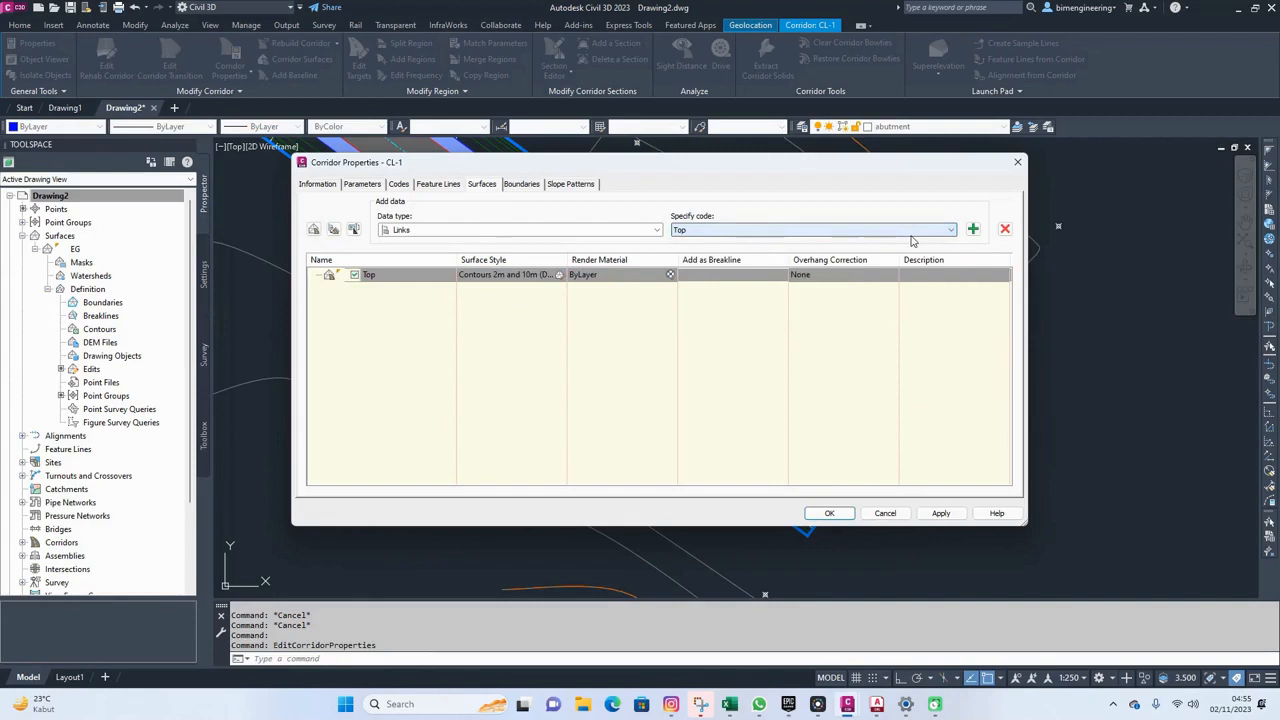
{"action": "left_click", "coordinate": [973, 232]}
{"action": "left_click", "coordinate": [858, 274]}
{"action": "left_click", "coordinate": [850, 288]}
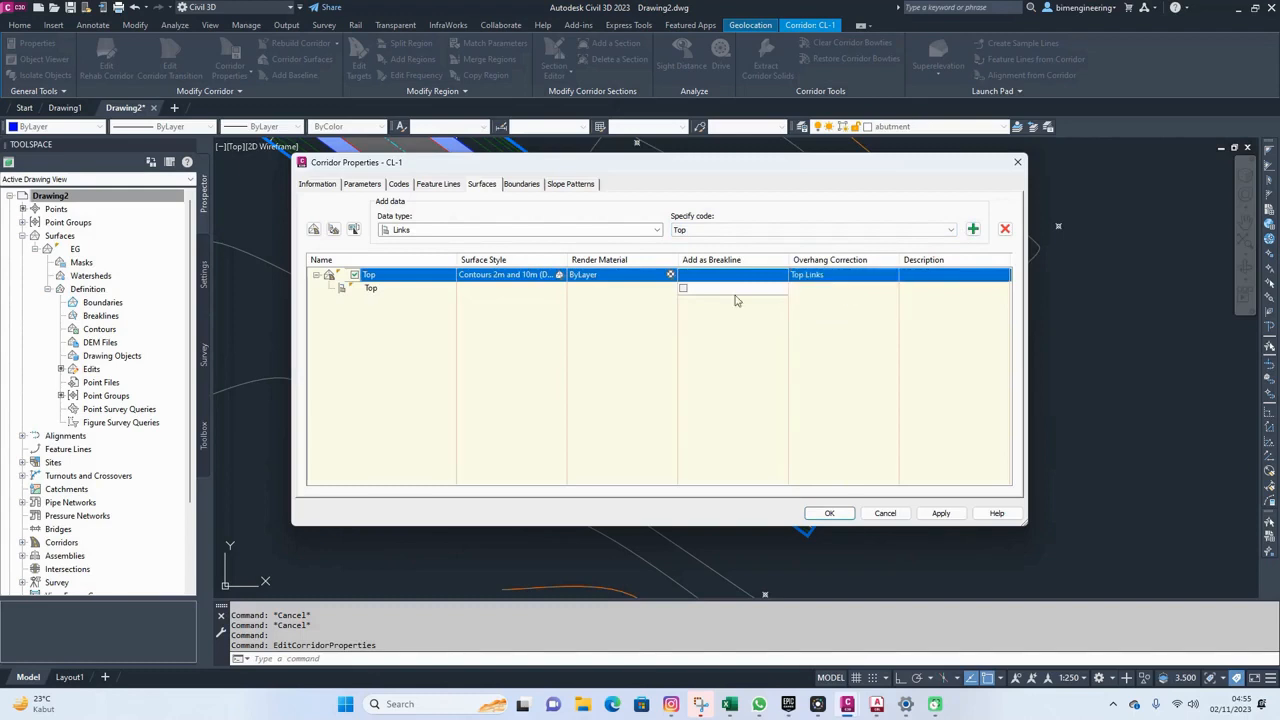
Assign the Top style to the corridor surface, with its plan-view triangles shown in color 8, and apply the change
{"action": "left_click", "coordinate": [556, 274]}
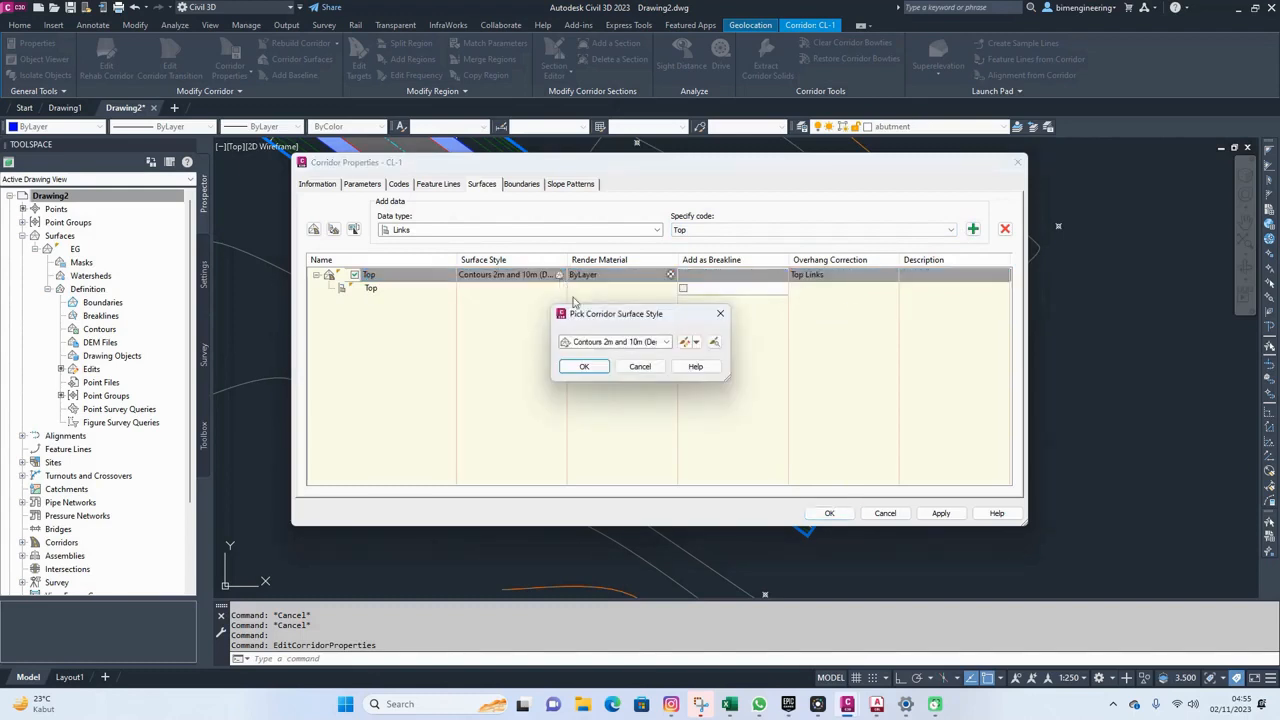
{"action": "left_click", "coordinate": [593, 342]}
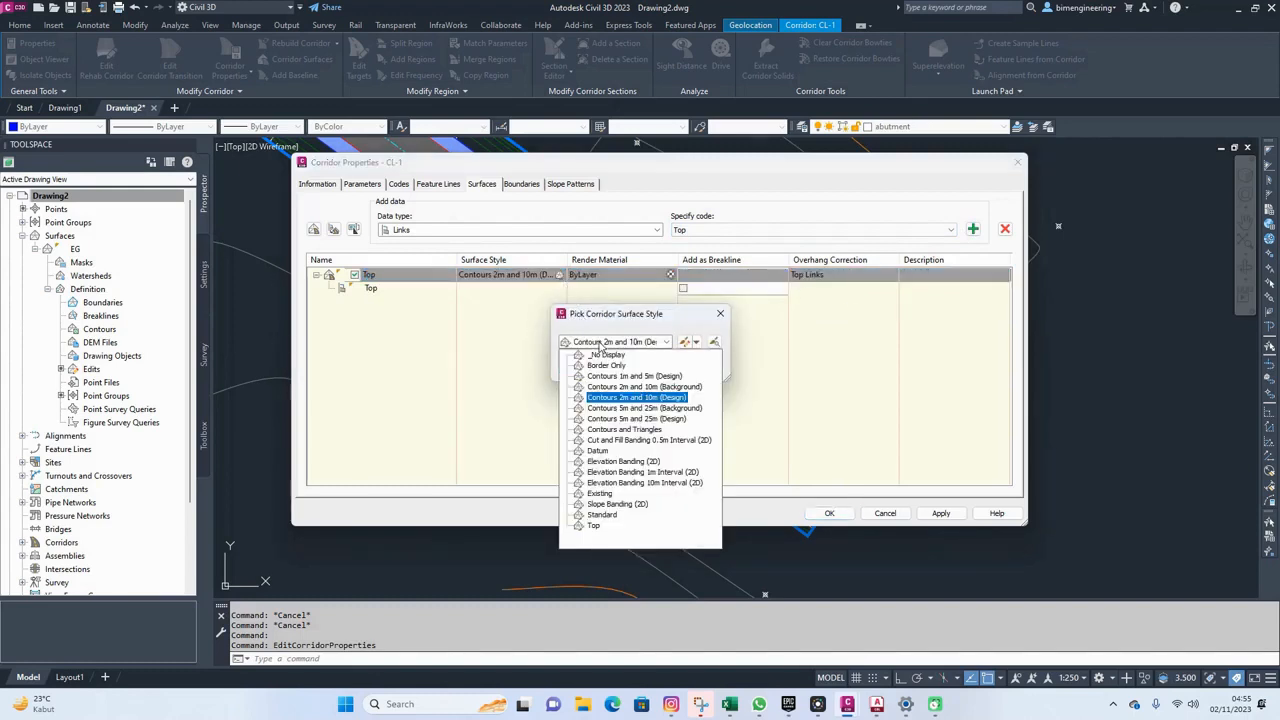
{"action": "left_click", "coordinate": [592, 525]}
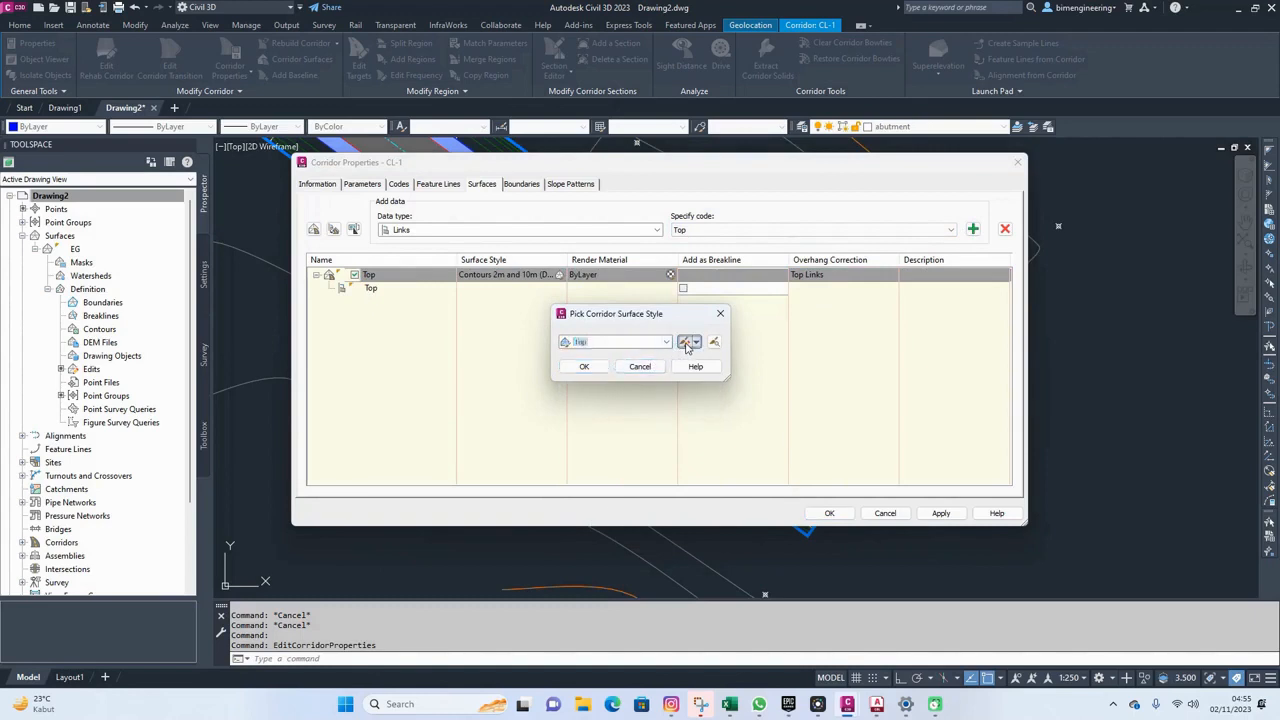
{"action": "left_click", "coordinate": [686, 344]}
{"action": "left_click", "coordinate": [566, 310]}
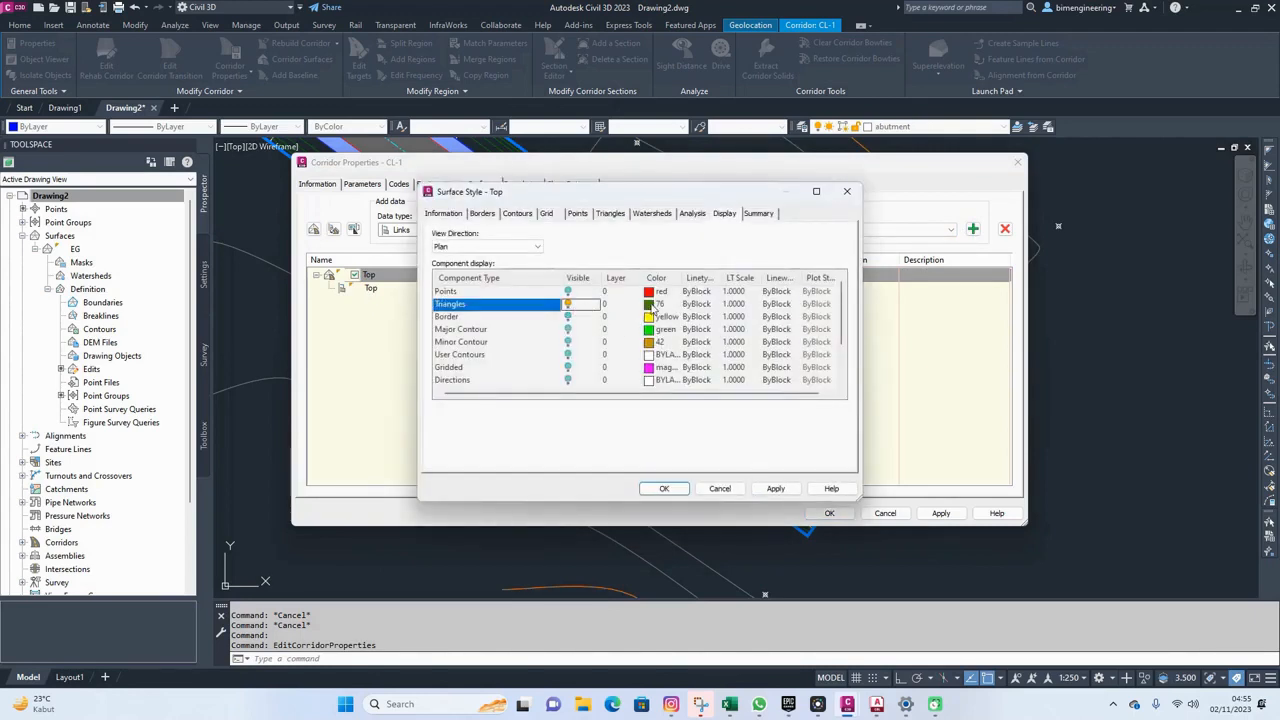
{"action": "left_click", "coordinate": [652, 308]}
{"action": "left_click", "coordinate": [619, 379]}
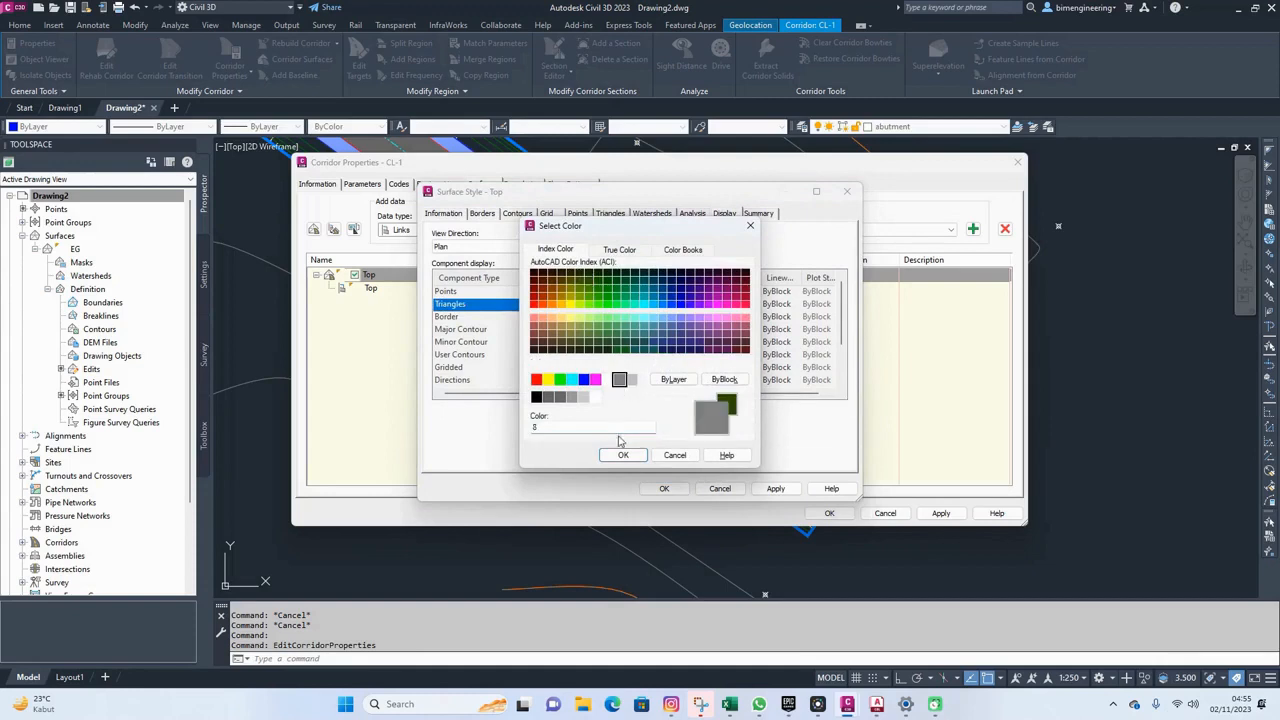
{"action": "left_click", "coordinate": [622, 456]}
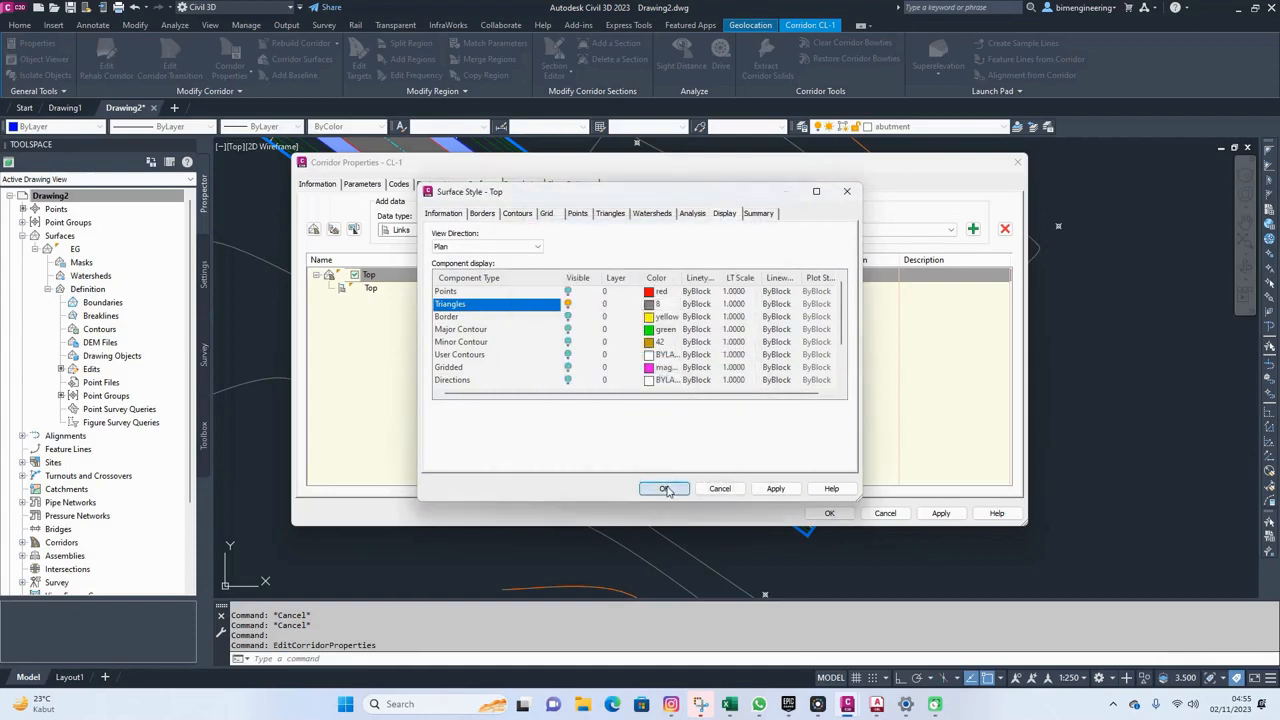
{"action": "left_click", "coordinate": [665, 488]}
{"action": "left_click", "coordinate": [586, 367]}
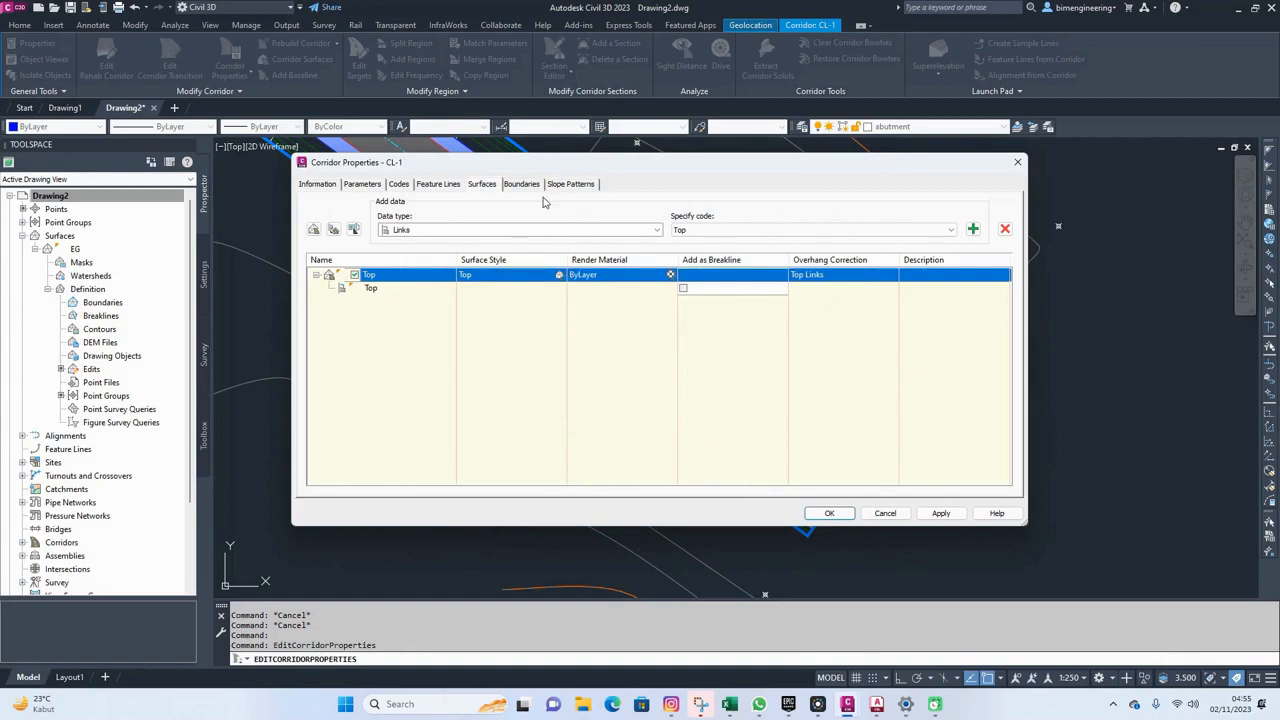
{"action": "left_click", "coordinate": [939, 513]}
Check the automatic boundary options for the Top surface without adding one, and accept the corridor properties to build the surface
{"action": "mouse_move", "coordinate": [780, 173]}
{"action": "left_mouse_down"}
{"action": "mouse_move", "coordinate": [196, 140]}
{"action": "mouse_move", "coordinate": [710, 160]}
{"action": "mouse_move", "coordinate": [796, 189]}
{"action": "left_mouse_up"}
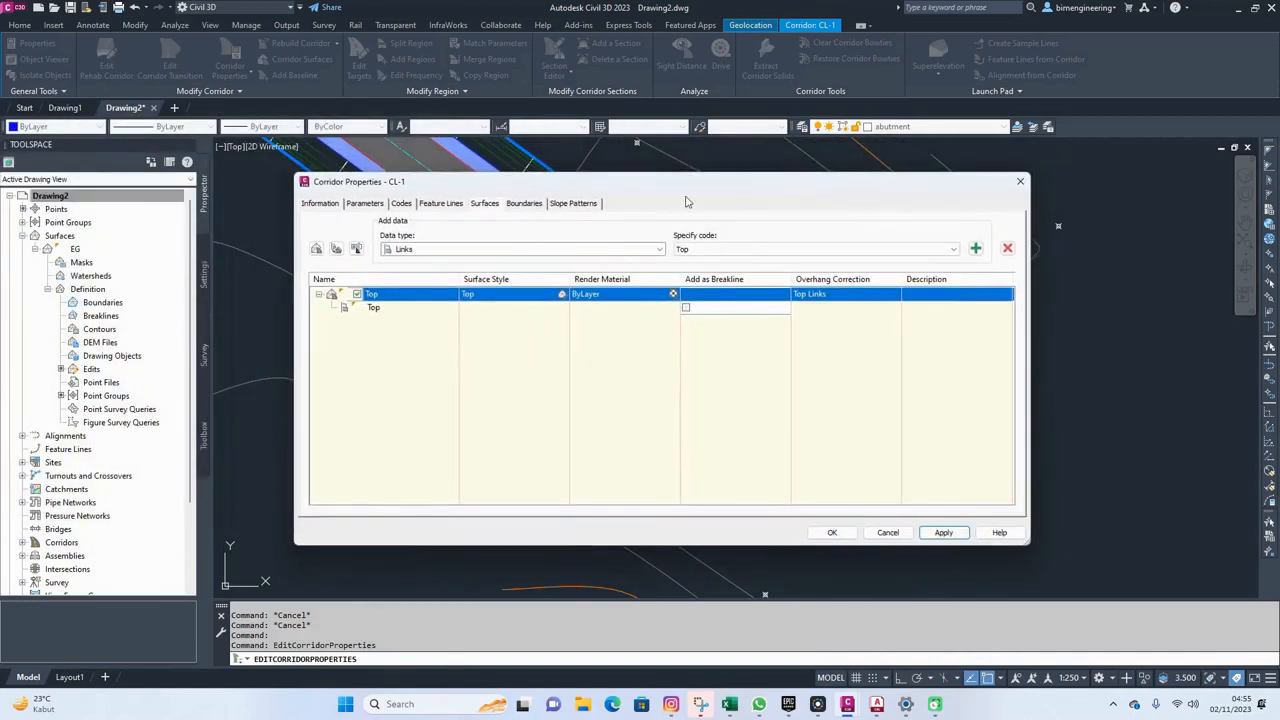
{"action": "left_click", "coordinate": [525, 204]}
{"action": "right_click", "coordinate": [366, 248]}
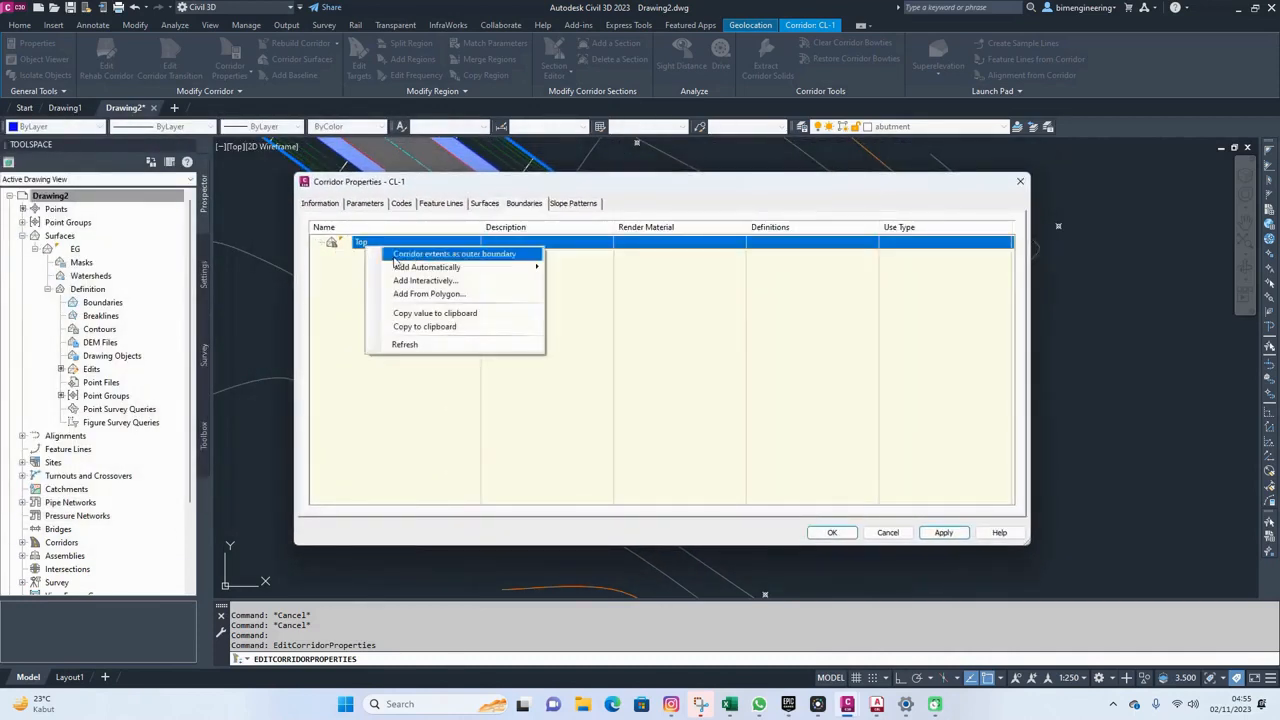
{"action": "mouse_move", "coordinate": [430, 267]}
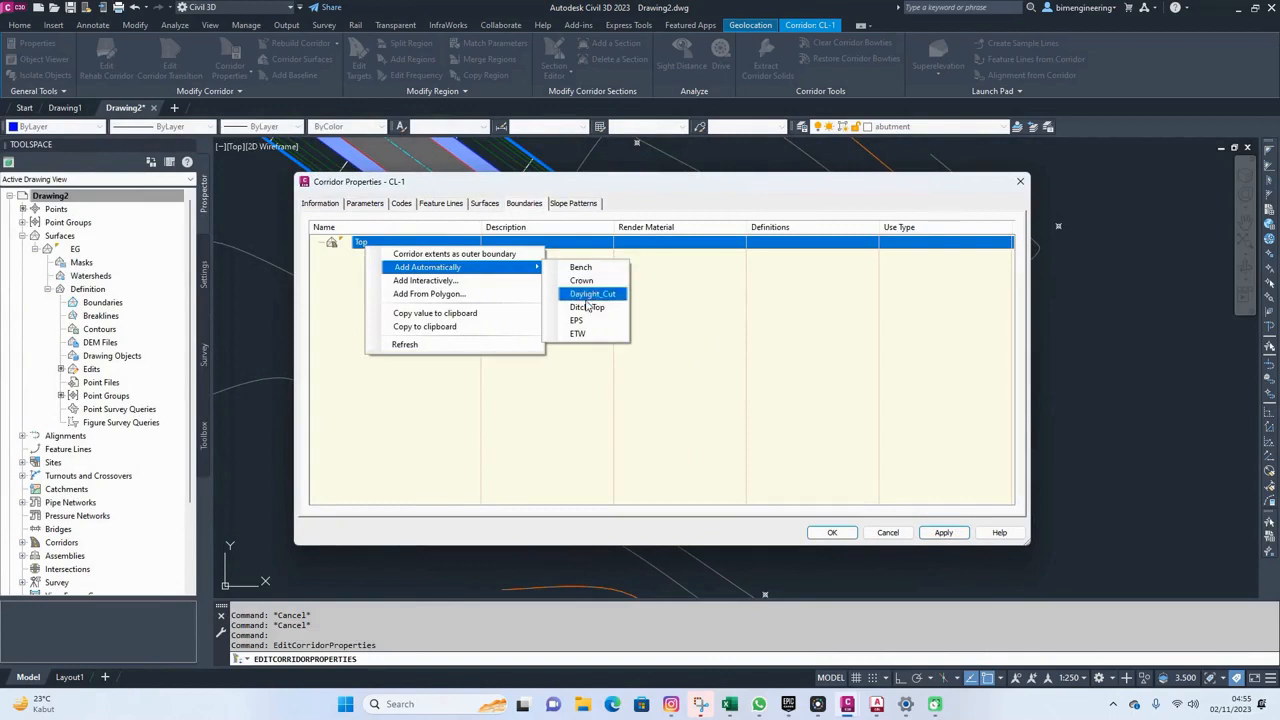
{"action": "left_click", "coordinate": [687, 353]}
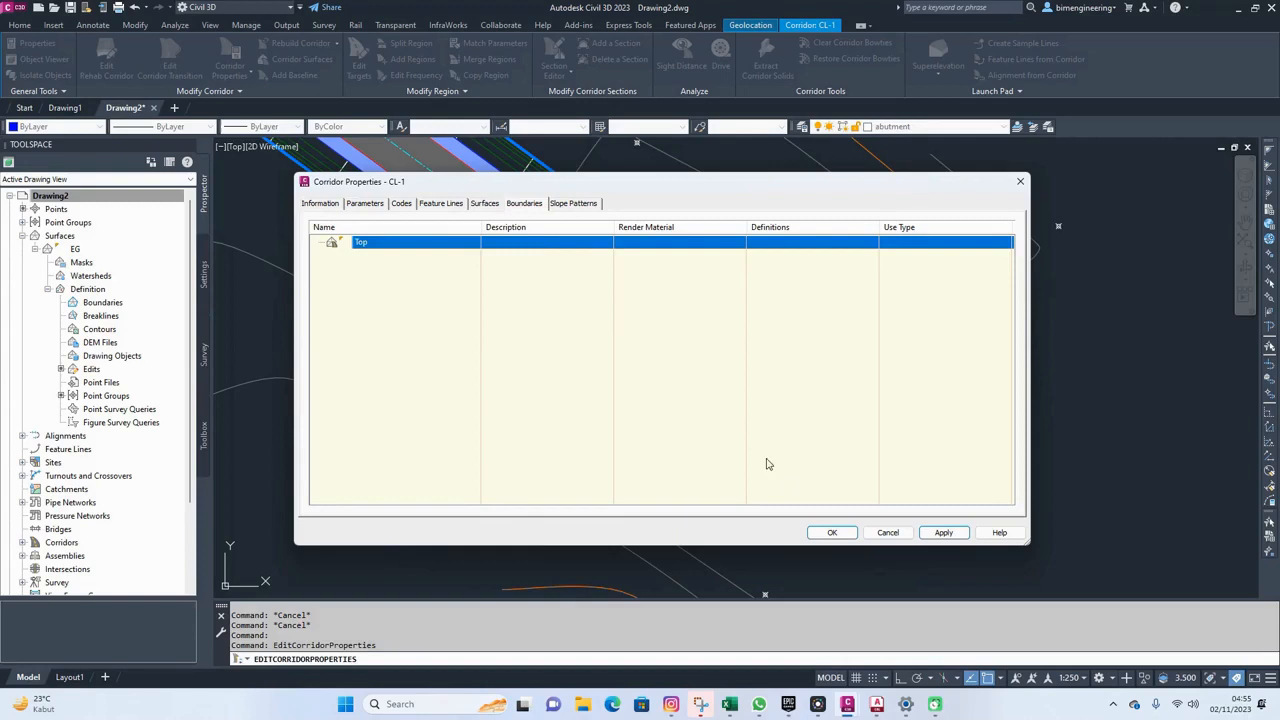
{"action": "left_click", "coordinate": [831, 532]}
Examine the Top surface's triangulation along the inside of the corridor curve
{"action": "scroll", "coordinate": [631, 250], "scroll_direction": "down", "scroll_amount": 4}
{"action": "scroll", "coordinate": [631, 250], "scroll_direction": "down", "scroll_amount": 5}
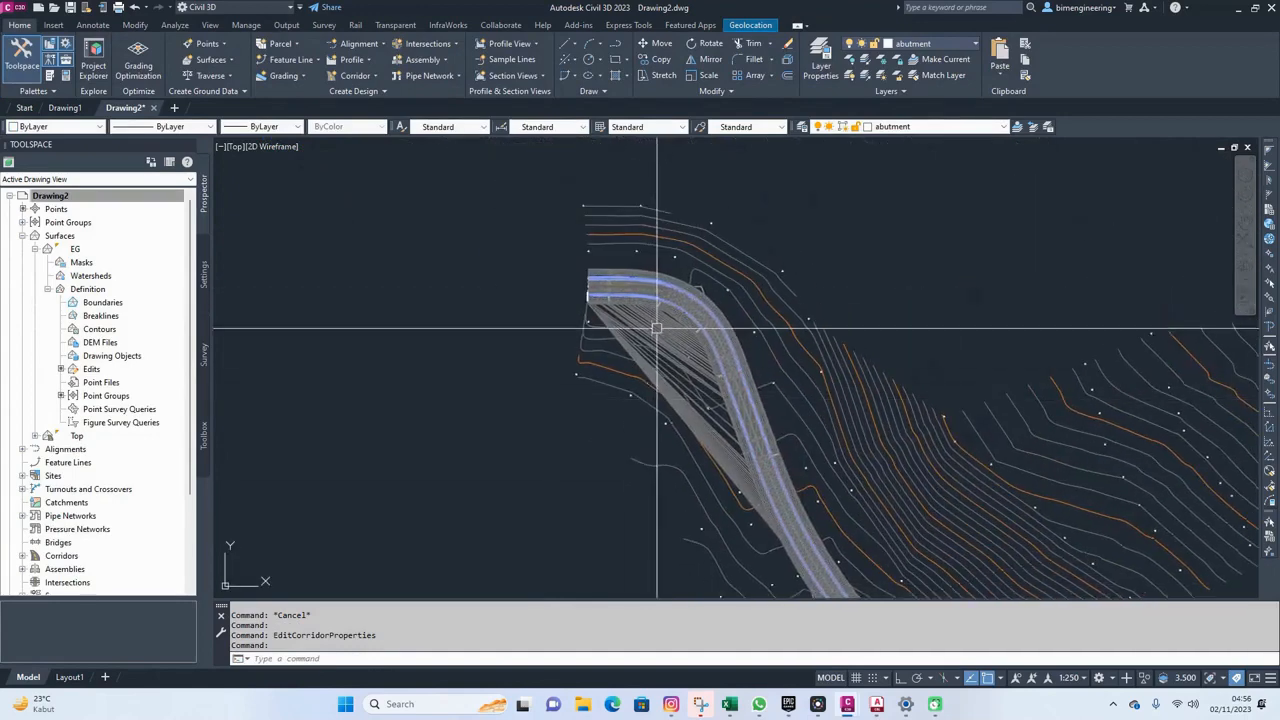
{"action": "scroll", "coordinate": [640, 330], "scroll_direction": "up", "scroll_amount": 3}
{"action": "key", "text": "Escape"}
{"action": "scroll", "coordinate": [730, 338], "scroll_direction": "up", "scroll_amount": 3}
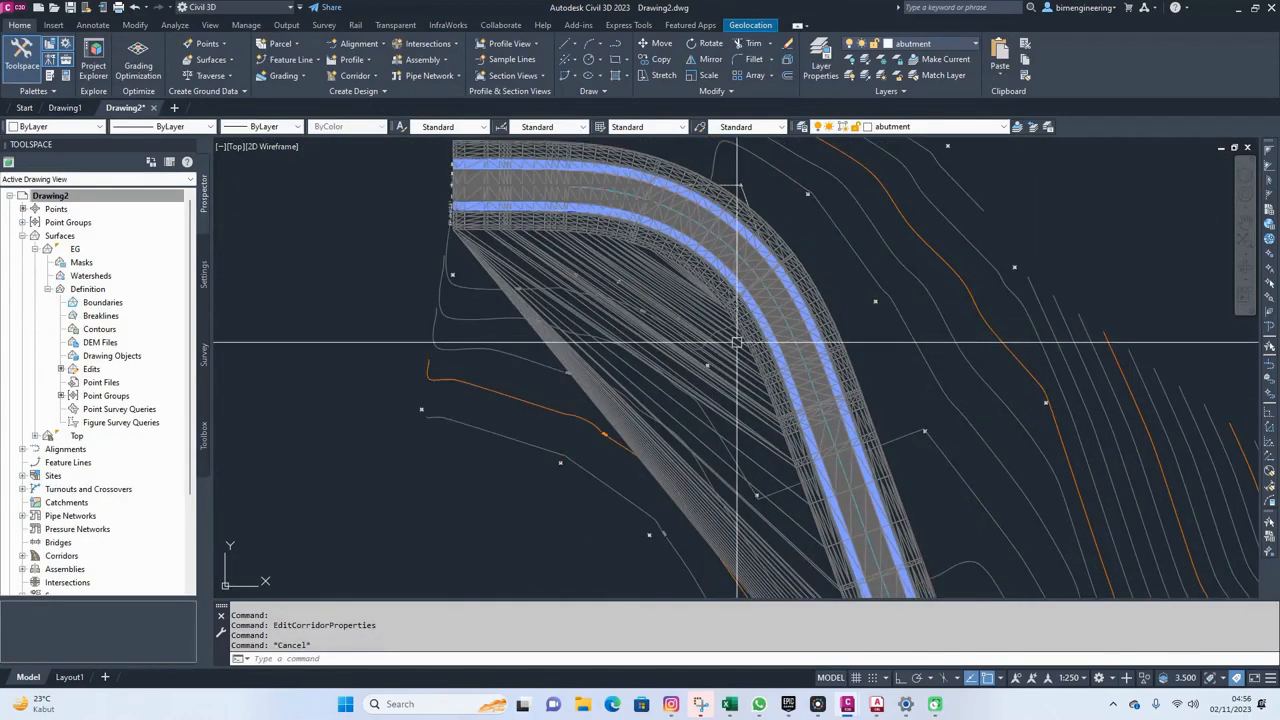
{"action": "scroll", "coordinate": [736, 342], "scroll_direction": "up", "scroll_amount": 4}
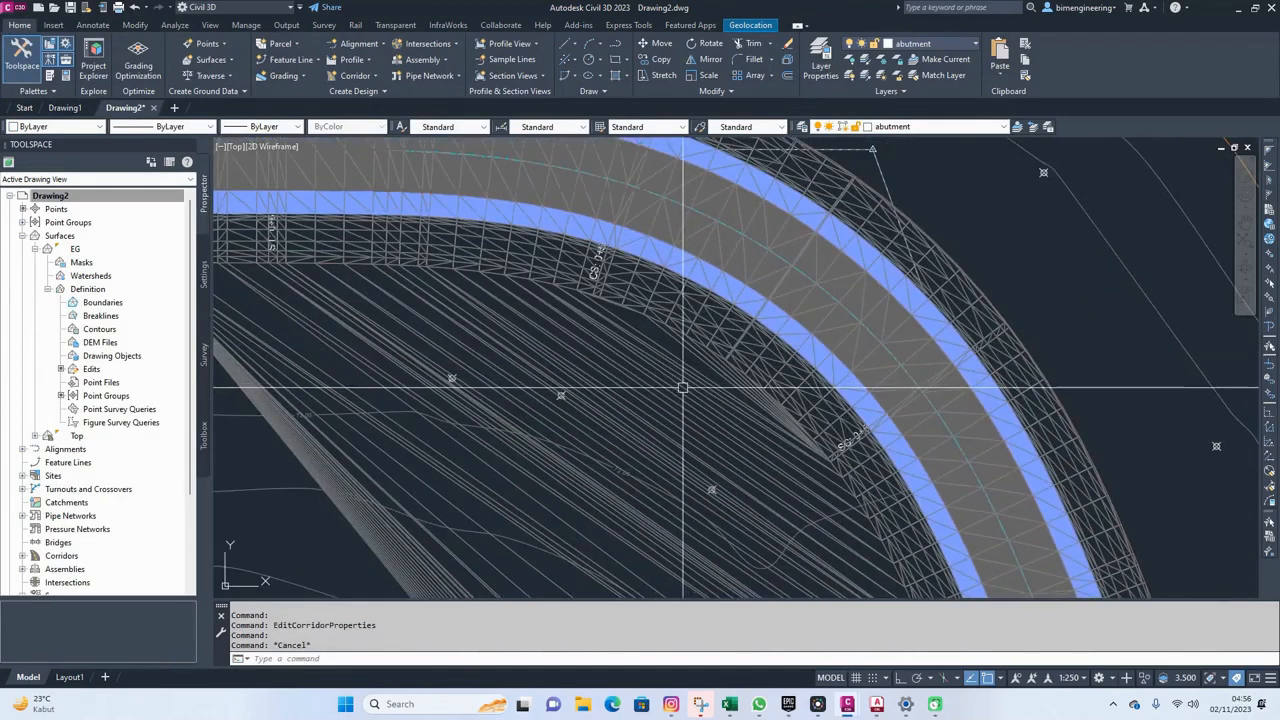
{"action": "scroll", "coordinate": [682, 388], "scroll_direction": "down", "scroll_amount": 5}
{"action": "scroll", "coordinate": [655, 355], "scroll_direction": "up", "scroll_amount": 2}
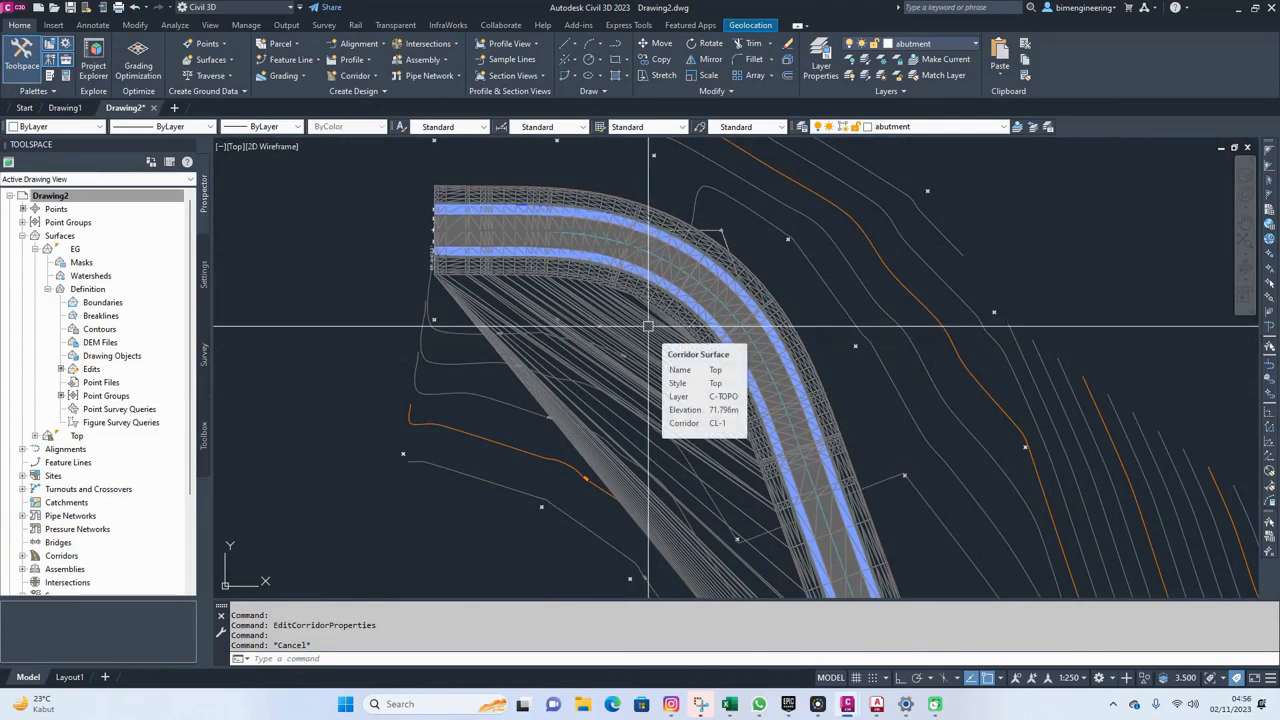
{"action": "key", "text": "Escape"}
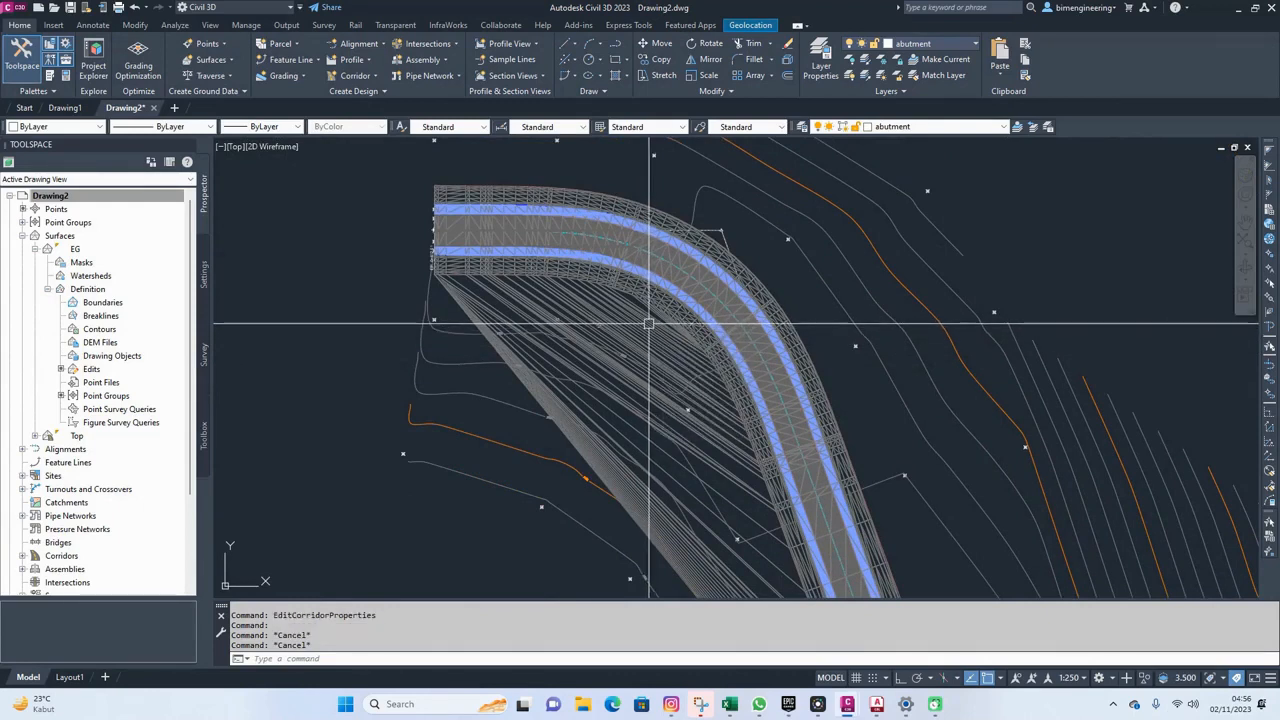
Delete the first groups of long stray triangle edges of the Top surface beside the inner side of the curve
{"action": "left_click", "coordinate": [648, 323]}
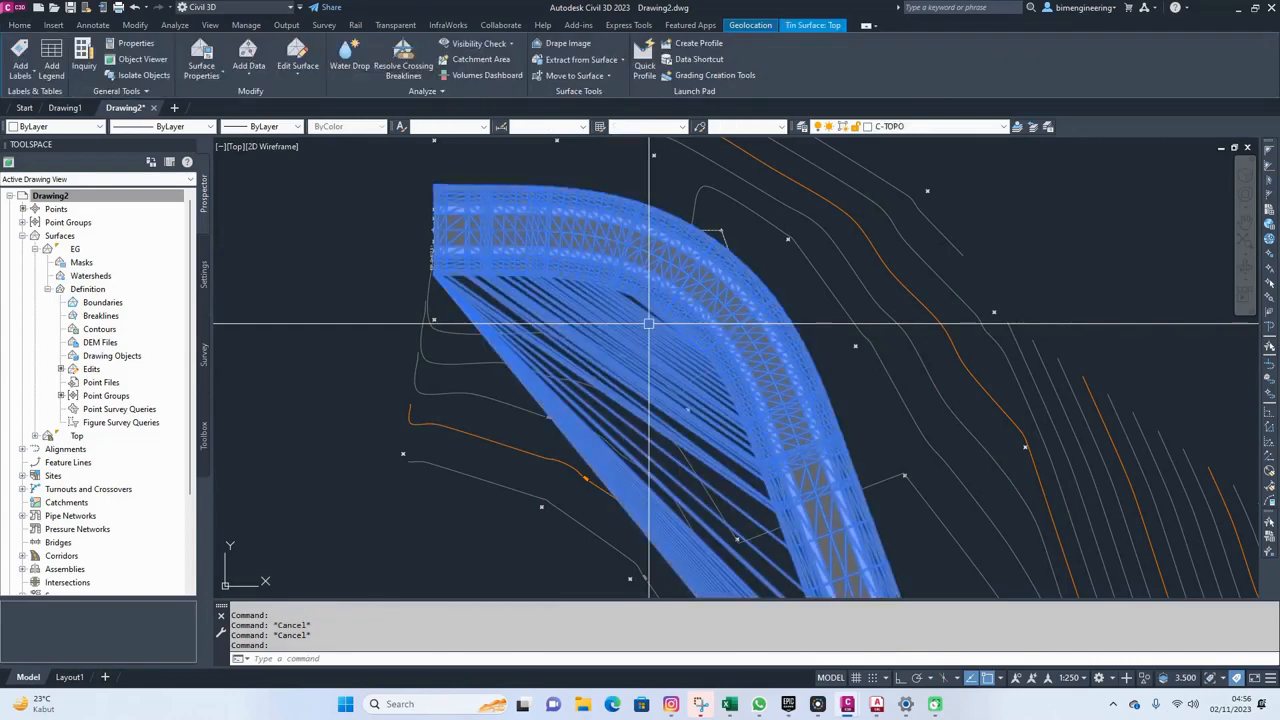
{"action": "left_click", "coordinate": [300, 76]}
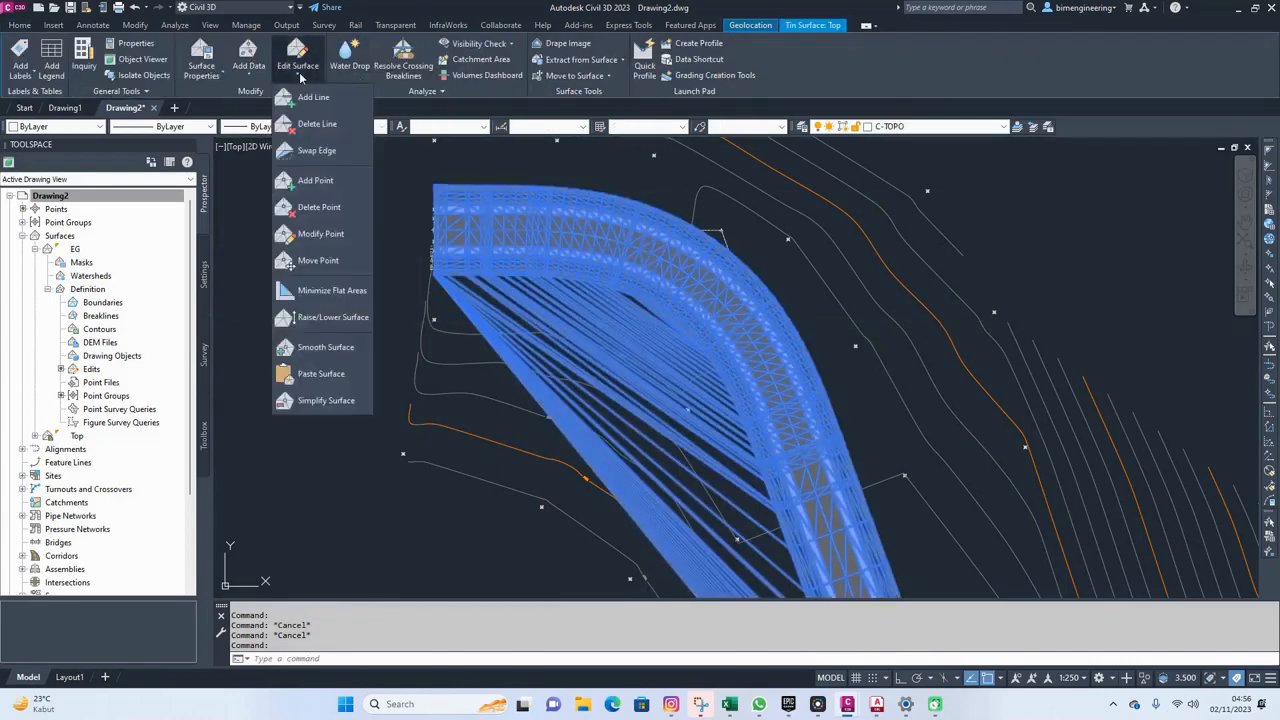
{"action": "left_click", "coordinate": [318, 140]}
{"action": "scroll", "coordinate": [630, 295], "scroll_direction": "up", "scroll_amount": 4}
{"action": "scroll", "coordinate": [631, 293], "scroll_direction": "up", "scroll_amount": 4}
{"action": "left_click", "coordinate": [680, 344]}
{"action": "left_click", "coordinate": [531, 458]}
{"action": "key", "text": "Return"}
{"action": "left_click", "coordinate": [641, 438]}
{"action": "left_click", "coordinate": [400, 533]}
{"action": "key", "text": "Return"}
Delete the remaining long stray edges spanning the open area between the curve and the straight stretch
{"action": "middle_click_drag", "start_coordinate": [400, 533], "coordinate": [475, 415]}
{"action": "left_click", "coordinate": [551, 369]}
{"action": "left_click", "coordinate": [356, 521]}
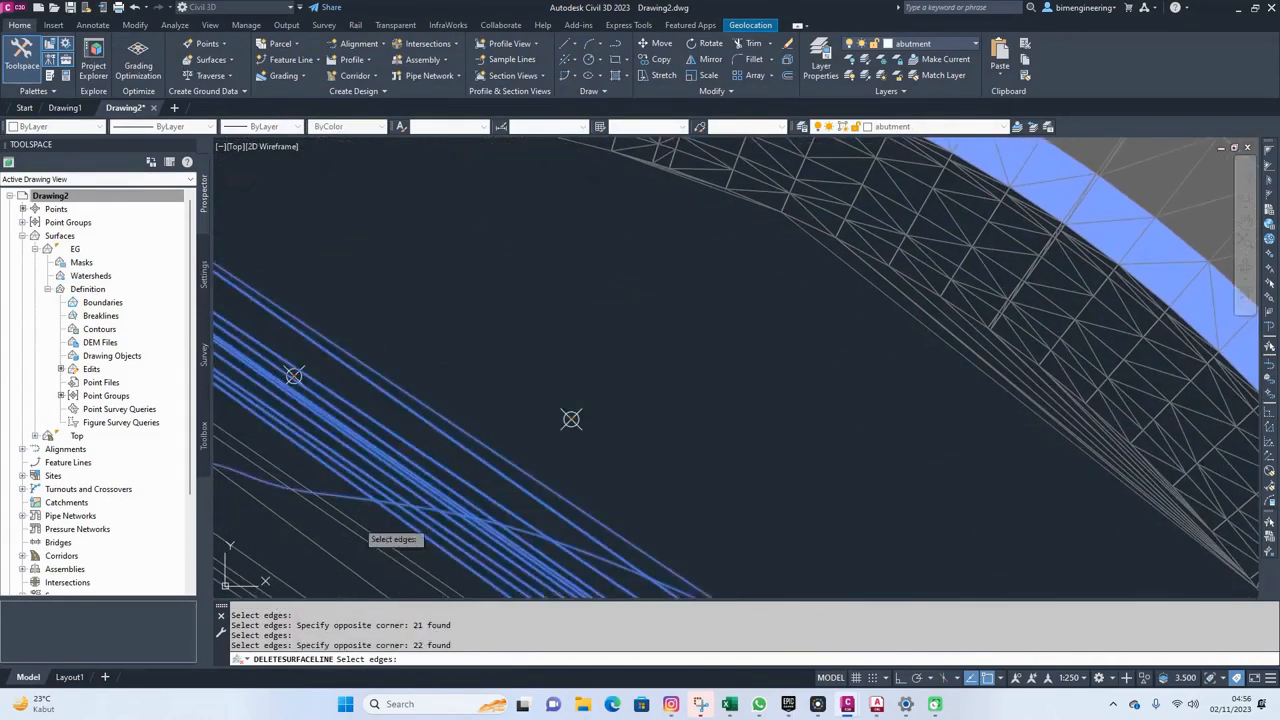
{"action": "key", "text": "Return"}
{"action": "scroll", "coordinate": [376, 502], "scroll_direction": "down", "scroll_amount": 2}
{"action": "middle_click_drag", "start_coordinate": [376, 502], "coordinate": [577, 306]}
{"action": "left_click", "coordinate": [577, 306]}
{"action": "left_click", "coordinate": [632, 343]}
{"action": "left_click", "coordinate": [480, 437]}
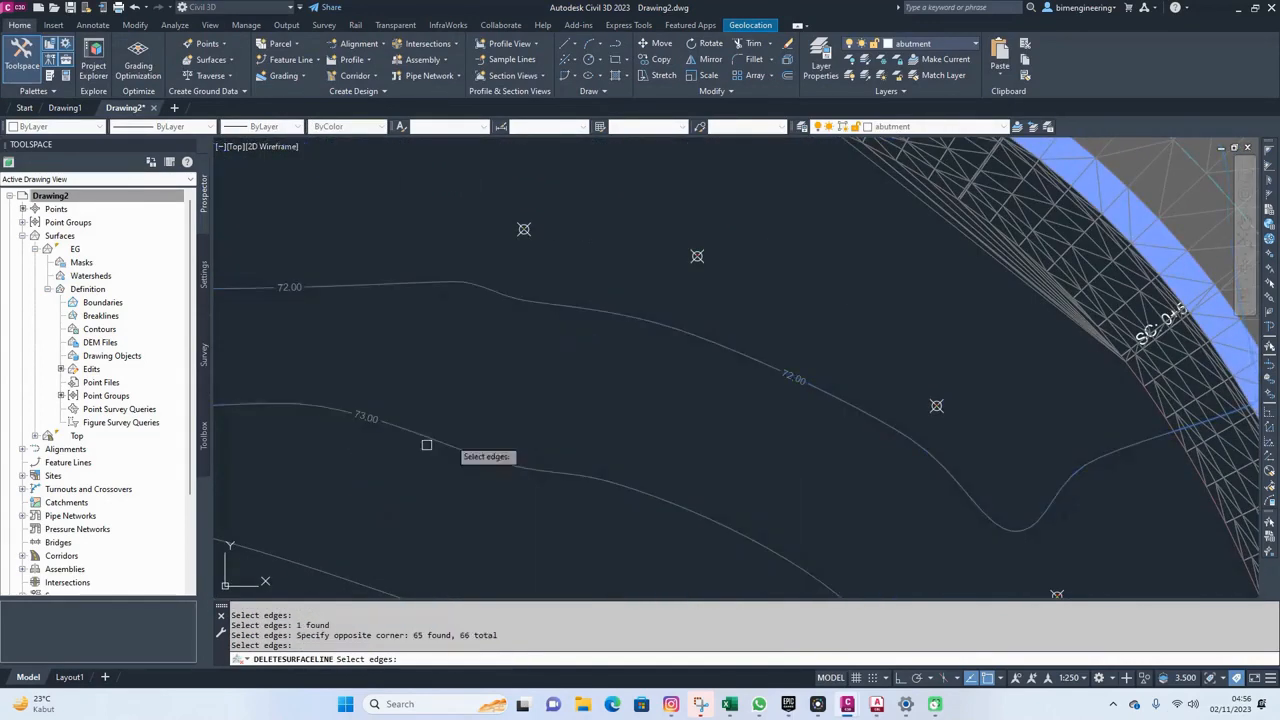
Delete the thin leftover surface edges hugging the inner daylight line of the curve near the SC station label
{"action": "scroll", "coordinate": [709, 386], "scroll_direction": "up", "scroll_amount": 3}
{"action": "scroll", "coordinate": [950, 491], "scroll_direction": "up", "scroll_amount": 2}
{"action": "scroll", "coordinate": [950, 491], "scroll_direction": "up", "scroll_amount": 2}
{"action": "left_click", "coordinate": [829, 366]}
{"action": "left_click", "coordinate": [663, 423]}
{"action": "scroll", "coordinate": [780, 509], "scroll_direction": "up", "scroll_amount": 3}
{"action": "scroll", "coordinate": [843, 466], "scroll_direction": "up", "scroll_amount": 2}
{"action": "left_click", "coordinate": [840, 450]}
{"action": "left_click", "coordinate": [700, 488]}
{"action": "scroll", "coordinate": [699, 486], "scroll_direction": "down", "scroll_amount": 10}
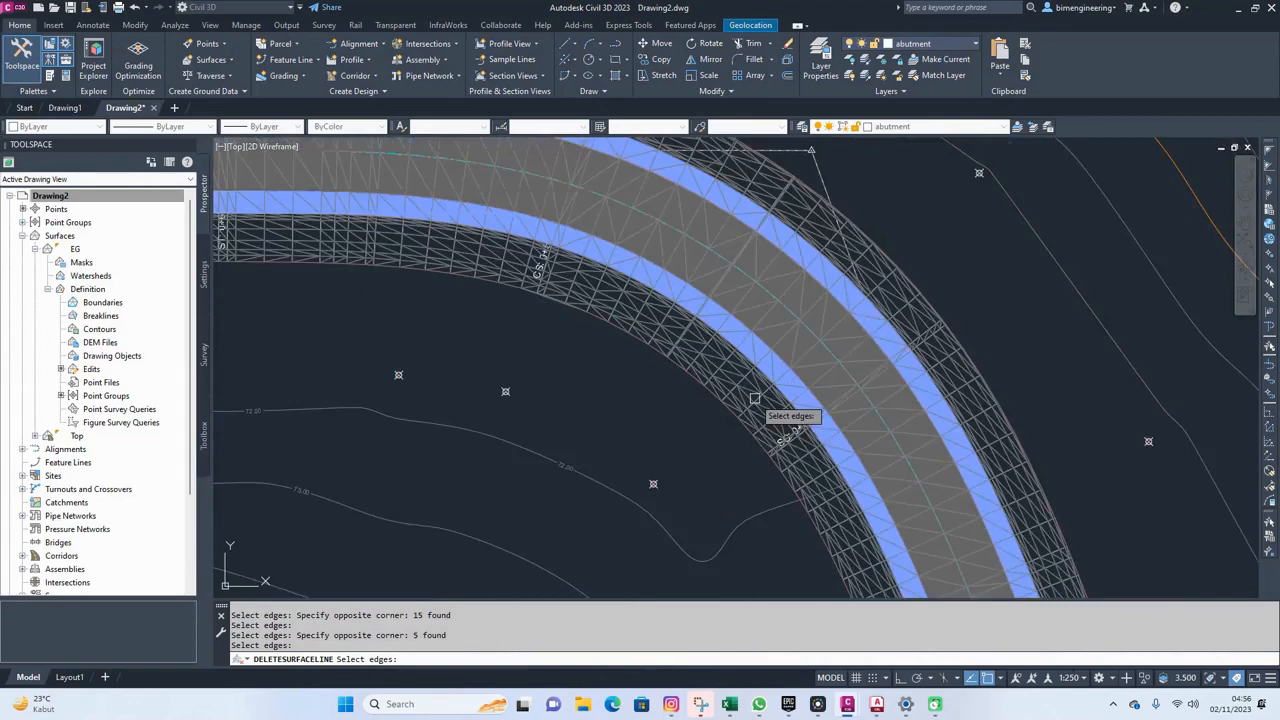
Inspect the Top surface along the corridor to its straight end for further stray edges, and end line deletion
{"action": "middle_click_drag", "start_coordinate": [843, 569], "coordinate": [660, 285]}
{"action": "scroll", "coordinate": [611, 323], "scroll_direction": "up", "scroll_amount": 4}
{"action": "scroll", "coordinate": [611, 323], "scroll_direction": "down", "scroll_amount": 4}
{"action": "middle_click_drag", "start_coordinate": [728, 390], "coordinate": [540, 215]}
{"action": "middle_click_drag", "start_coordinate": [777, 414], "coordinate": [524, 215]}
{"action": "middle_click_drag", "start_coordinate": [810, 408], "coordinate": [614, 251]}
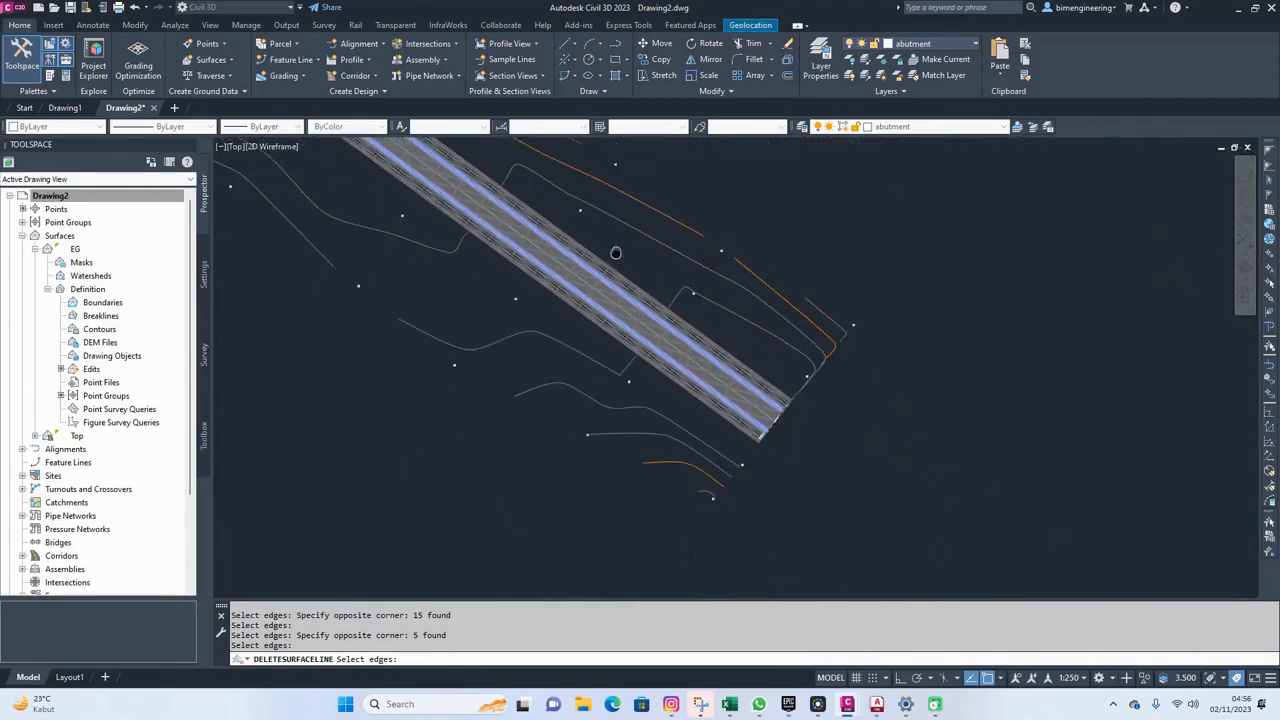
{"action": "scroll", "coordinate": [771, 400], "scroll_direction": "up", "scroll_amount": 7}
{"action": "middle_click_drag", "start_coordinate": [522, 314], "coordinate": [737, 403]}
{"action": "key", "text": "Escape"}
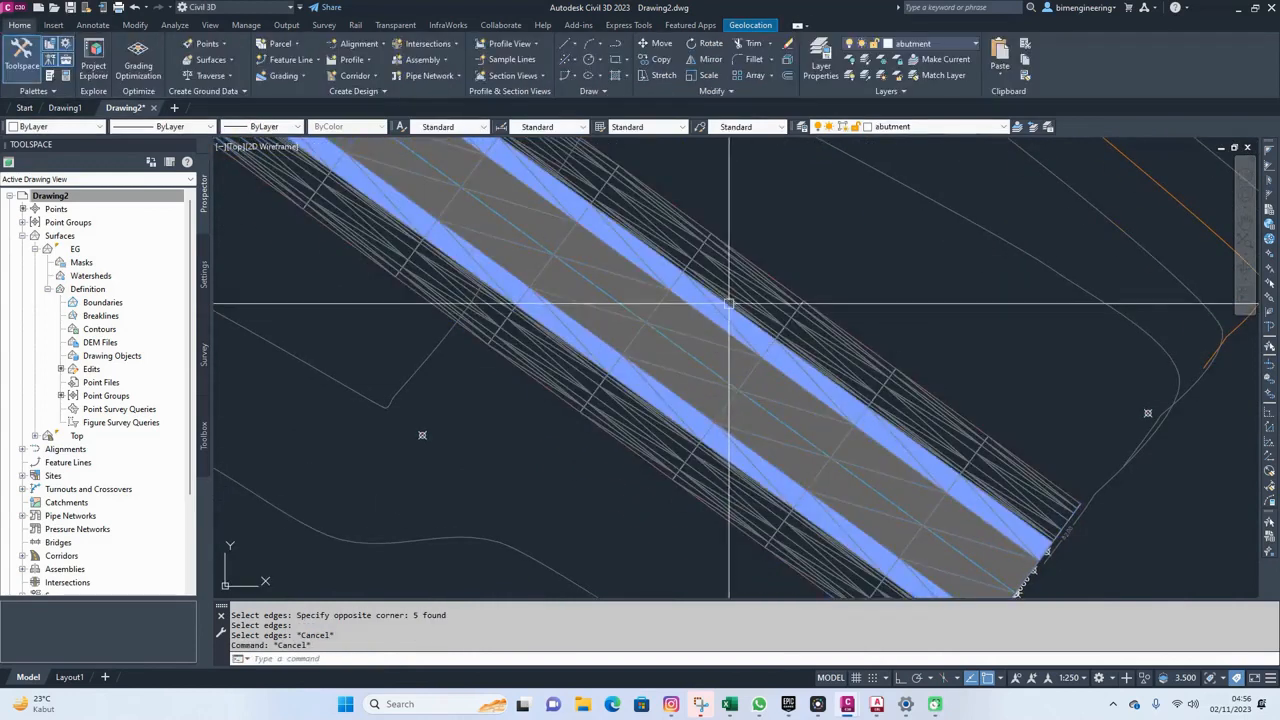
Set the Top surface's style to _No Display in its surface properties
{"action": "left_click", "coordinate": [737, 288]}
{"action": "right_click", "coordinate": [735, 290]}
{"action": "left_click", "coordinate": [789, 437]}
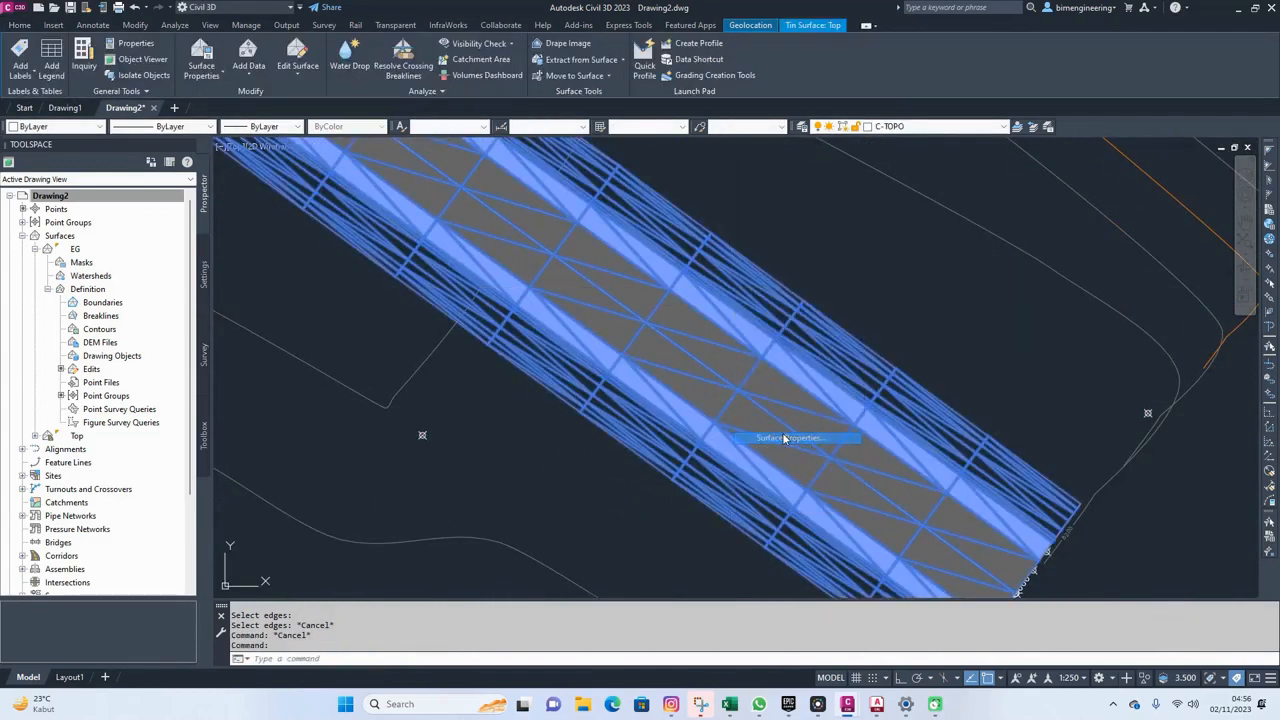
{"action": "left_click", "coordinate": [531, 351]}
{"action": "left_click", "coordinate": [557, 396]}
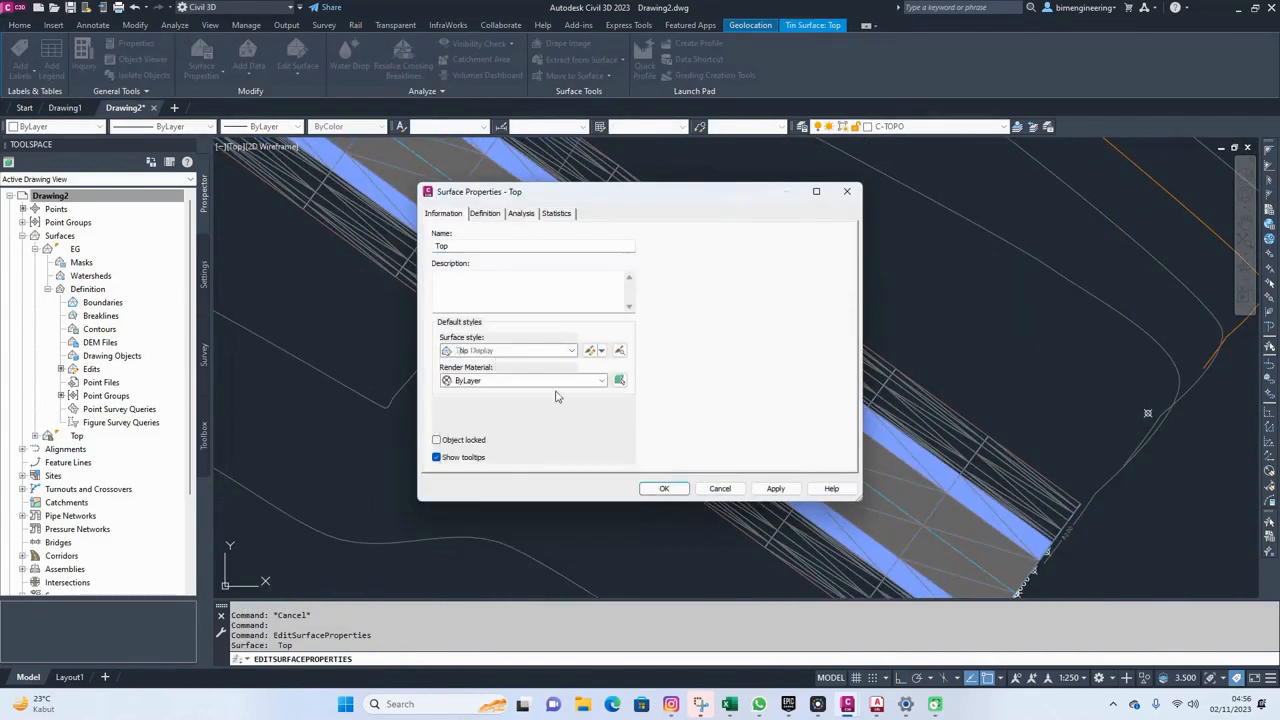
{"action": "left_click", "coordinate": [783, 489]}
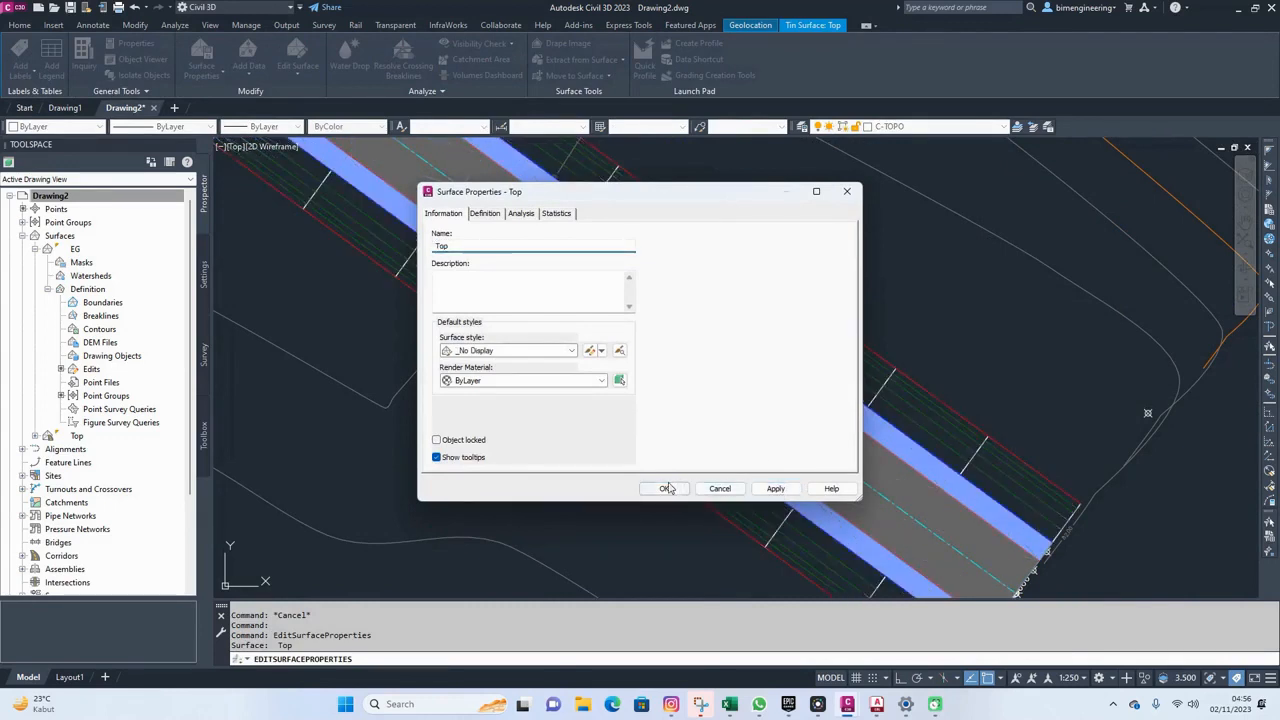
{"action": "left_click", "coordinate": [667, 488]}
Add a new corridor surface named Datum in the properties of corridor CL-1
{"action": "left_click", "coordinate": [766, 300]}
{"action": "right_click", "coordinate": [762, 304]}
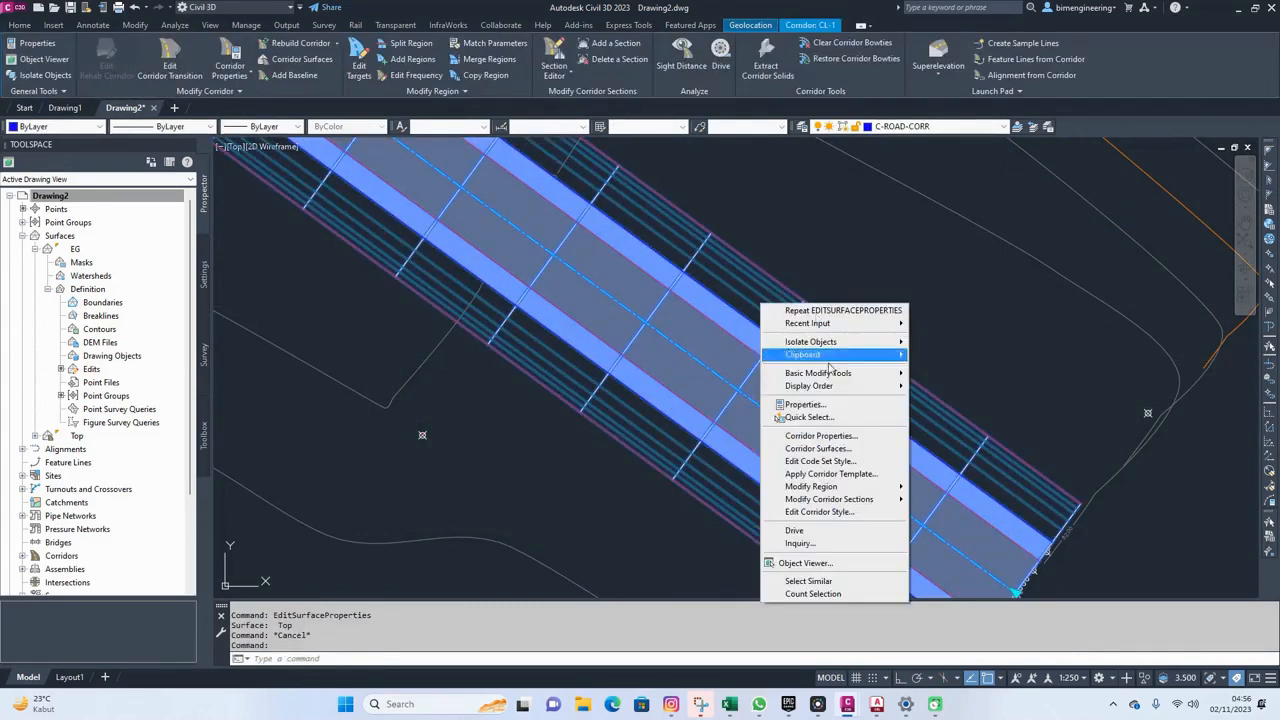
{"action": "left_click", "coordinate": [820, 437]}
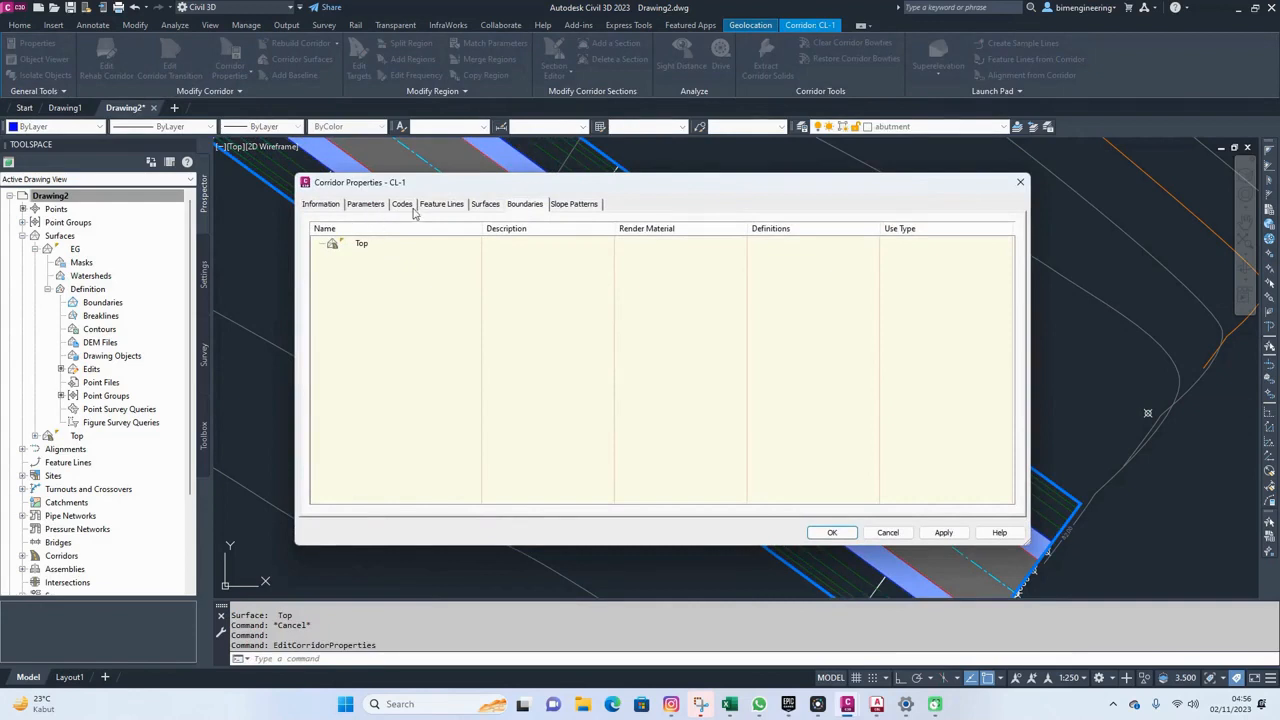
{"action": "left_click", "coordinate": [485, 204]}
{"action": "left_click", "coordinate": [317, 249]}
{"action": "left_click", "coordinate": [433, 309]}
{"action": "type", "text": "dat"}
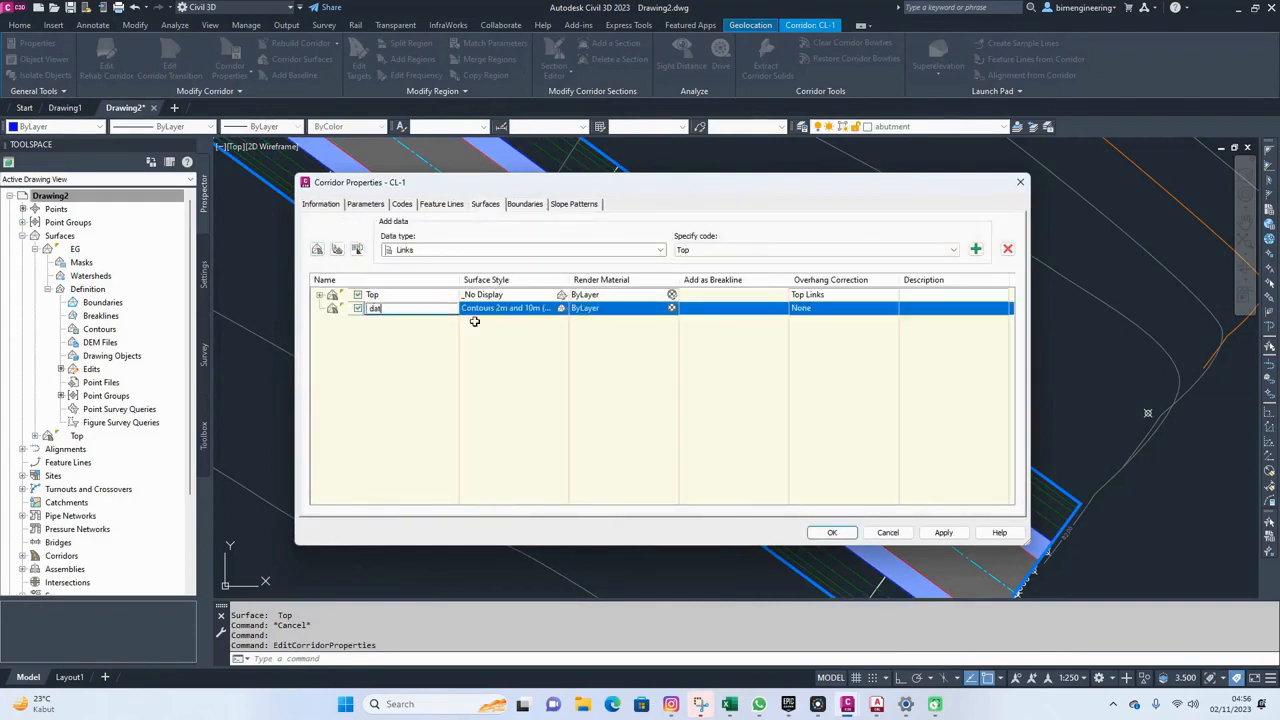
{"action": "type", "text": "um"}
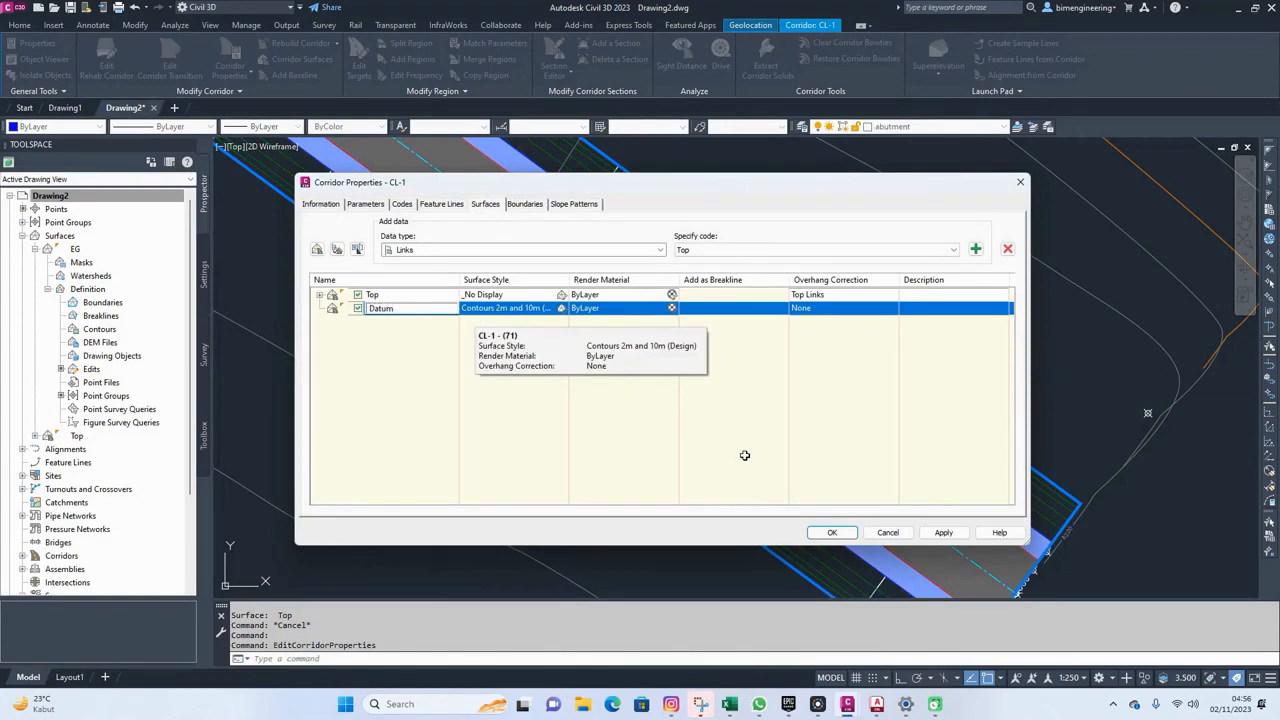
{"action": "key", "text": "Return"}
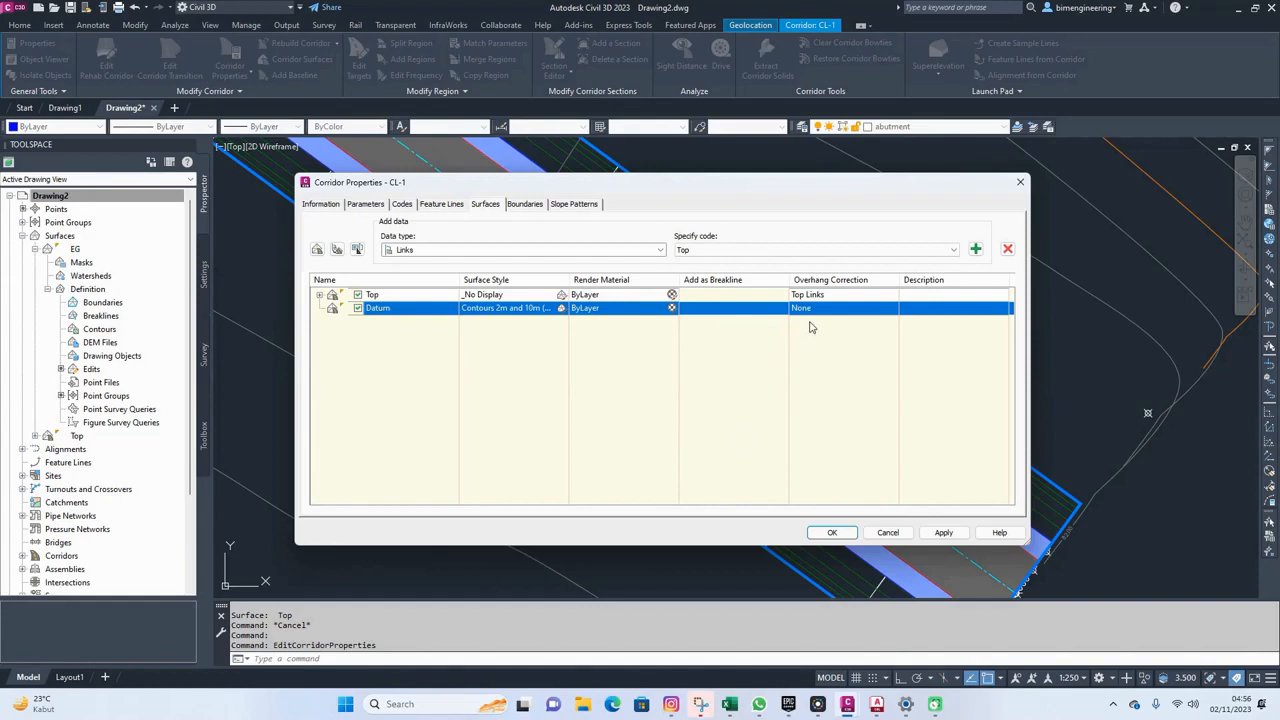
Add the Datum link code to the Datum surface and set its overhang correction to Bottom Links
{"action": "left_click", "coordinate": [850, 252]}
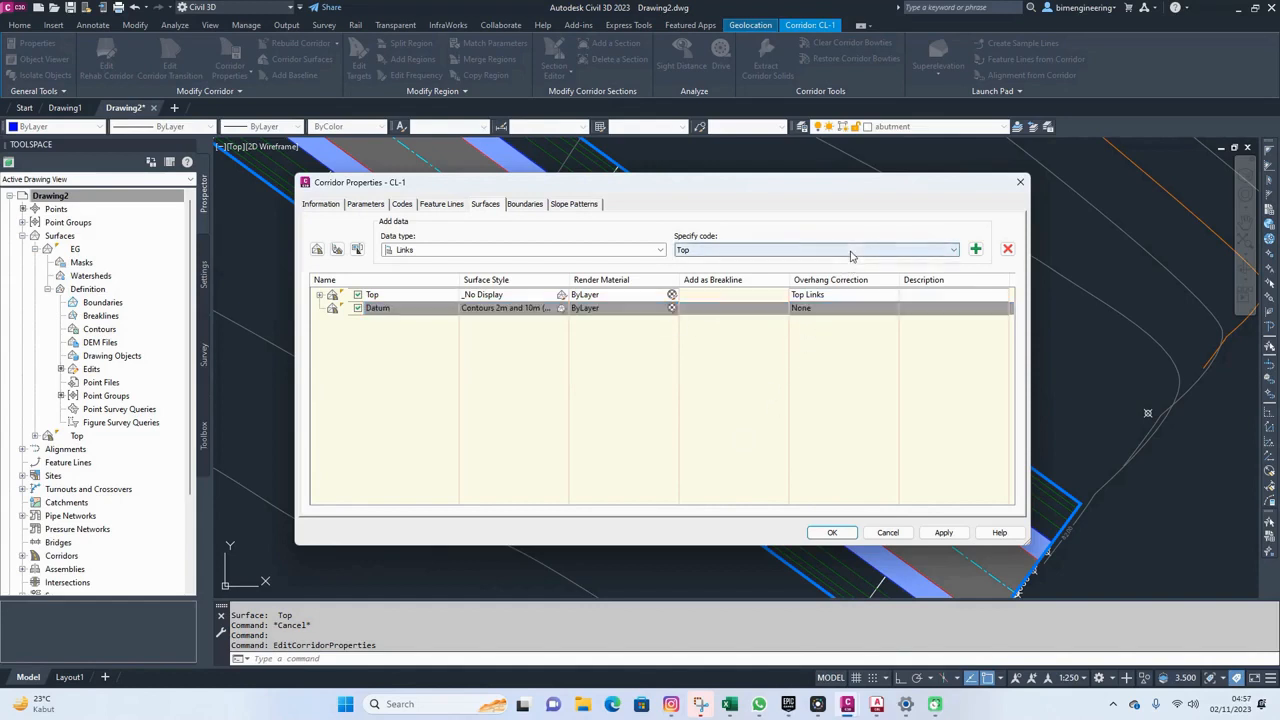
{"action": "left_click", "coordinate": [860, 288]}
{"action": "left_click", "coordinate": [975, 249]}
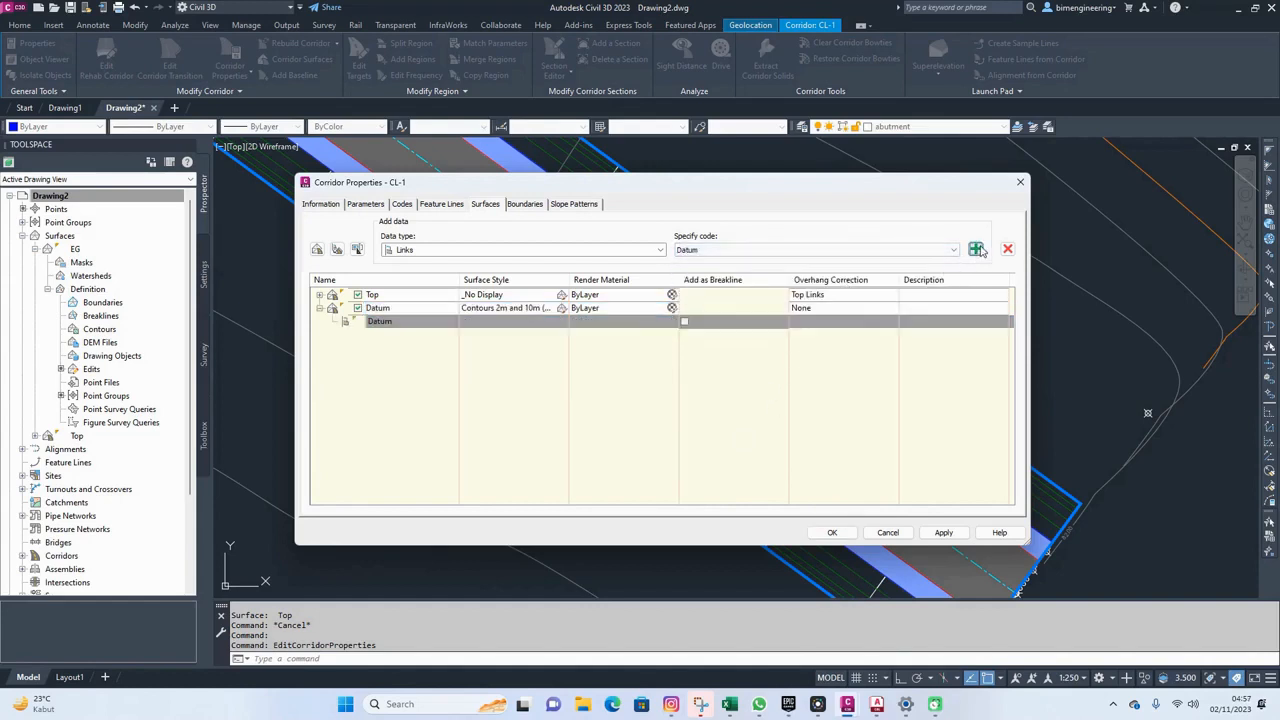
{"action": "left_click", "coordinate": [855, 310]}
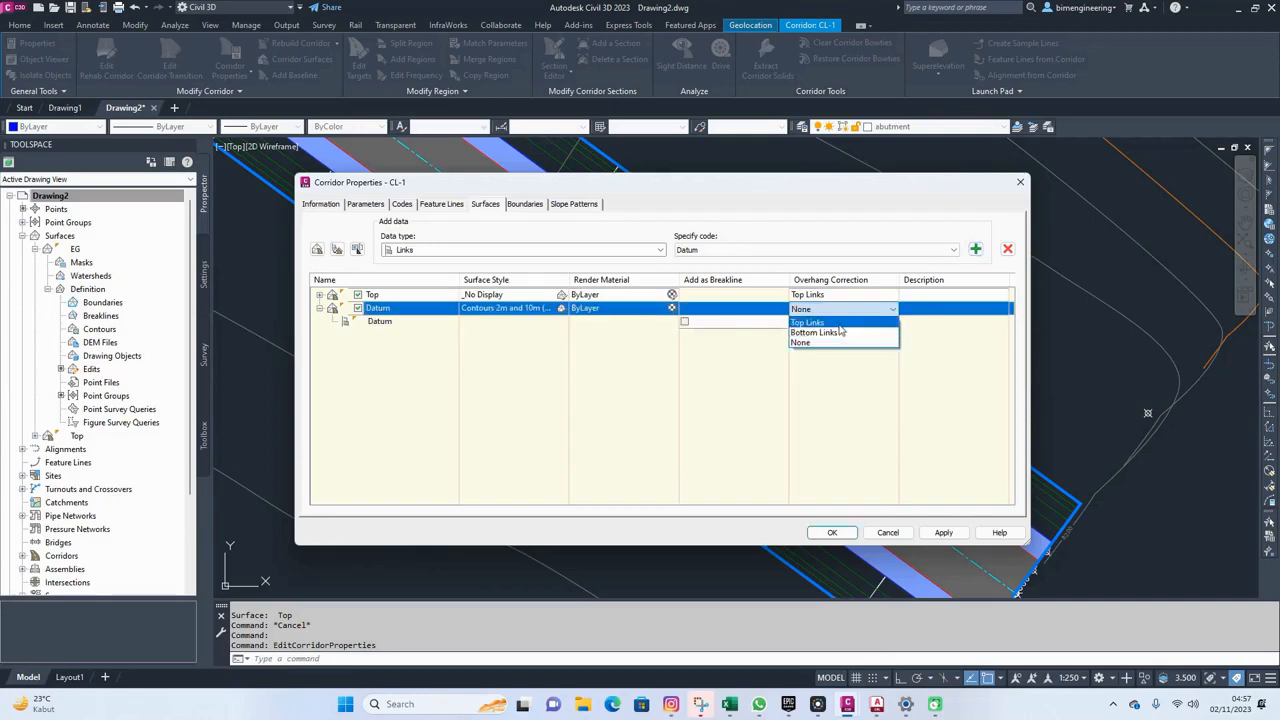
{"action": "left_click", "coordinate": [841, 333]}
{"action": "left_click", "coordinate": [944, 534]}
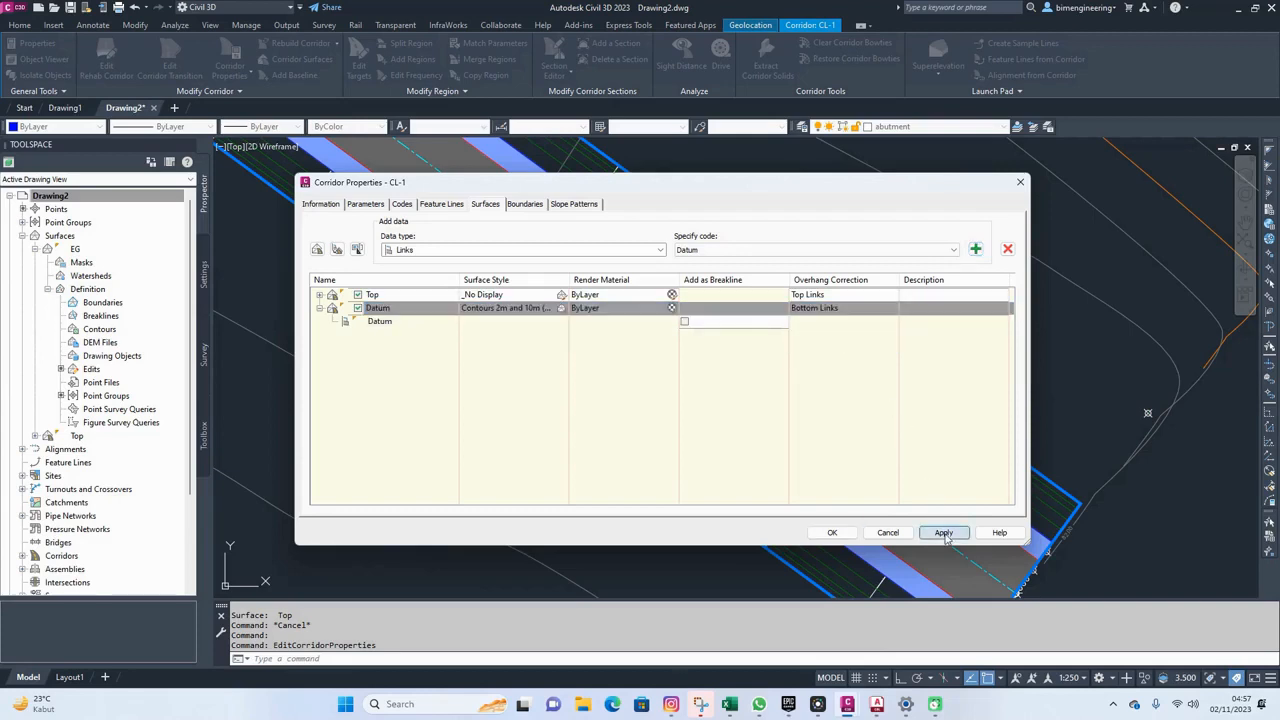
Assign the Datum surface style to the Datum corridor surface and apply the changes to the corridor
{"action": "left_click", "coordinate": [527, 309]}
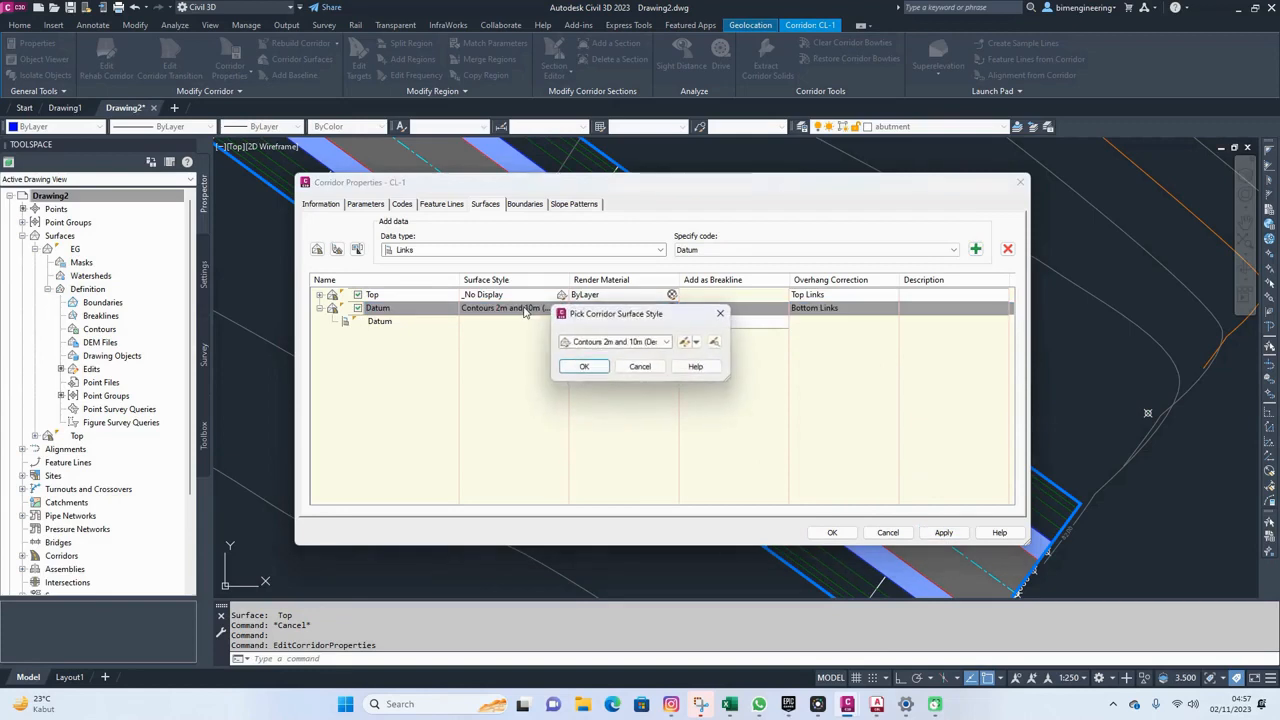
{"action": "left_click", "coordinate": [574, 348]}
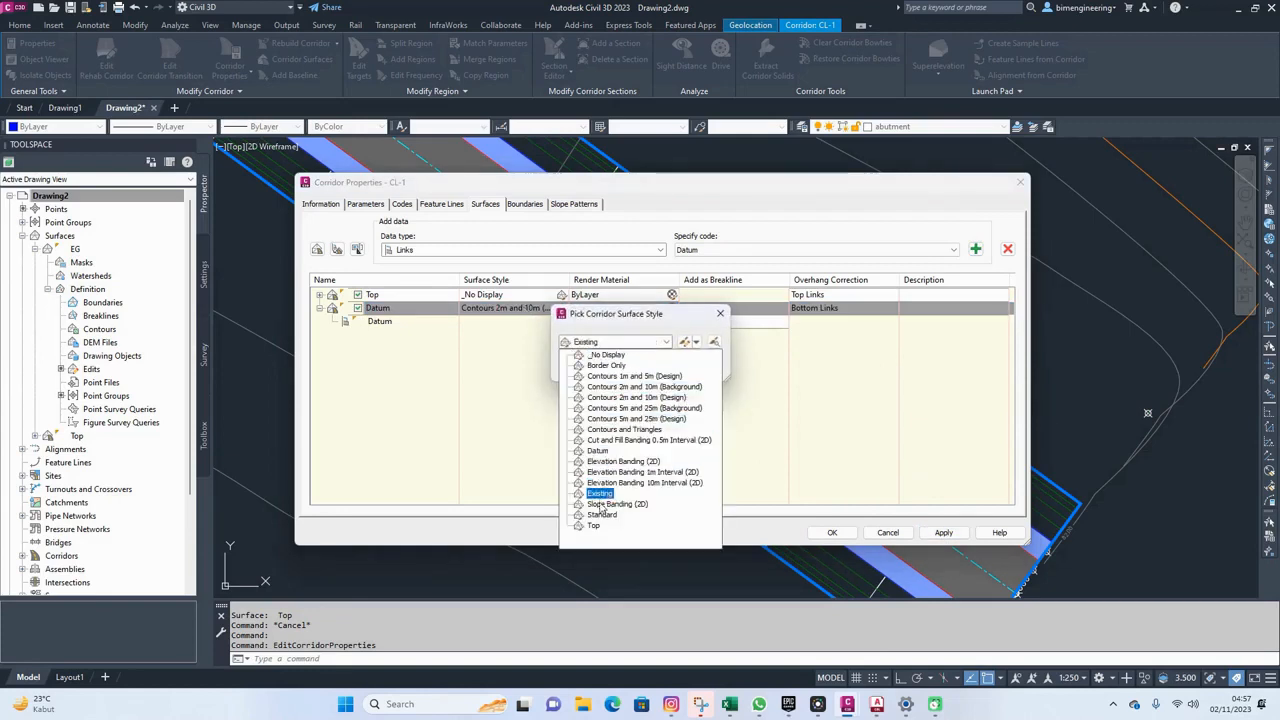
{"action": "left_click", "coordinate": [598, 450]}
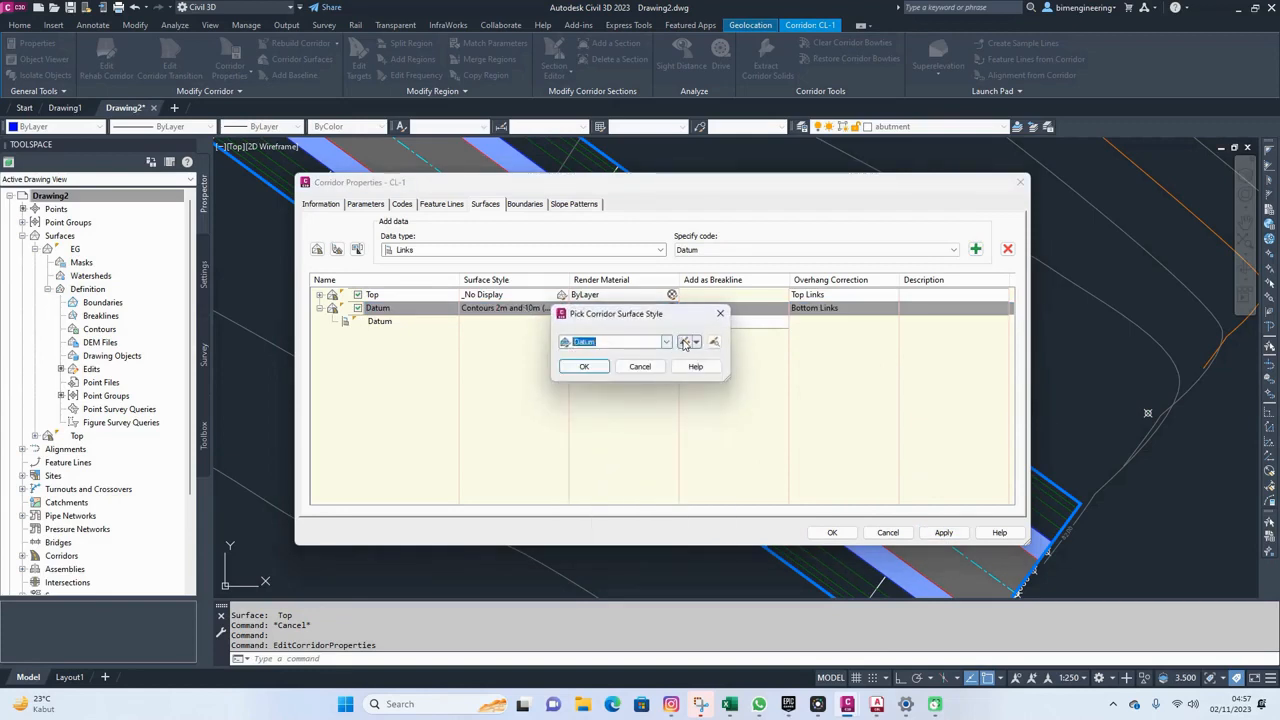
{"action": "left_click", "coordinate": [684, 342]}
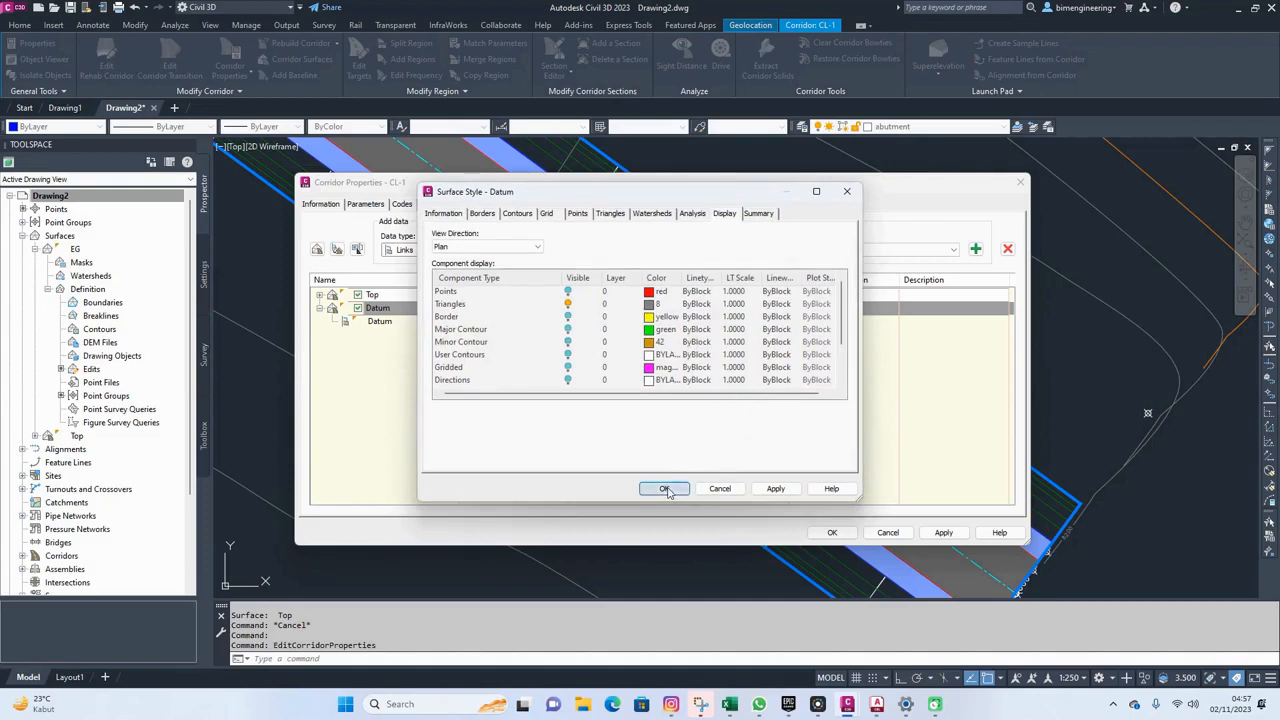
{"action": "left_click", "coordinate": [666, 489]}
{"action": "left_click", "coordinate": [585, 367]}
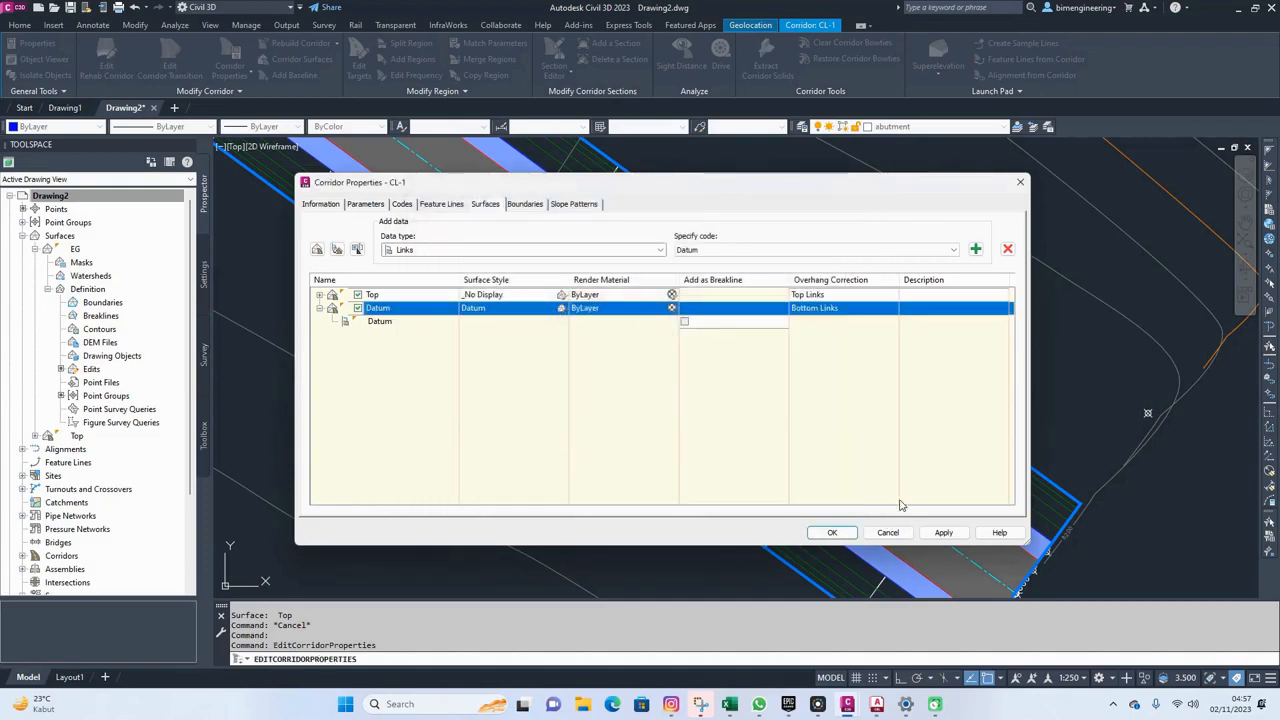
{"action": "left_click", "coordinate": [940, 533]}
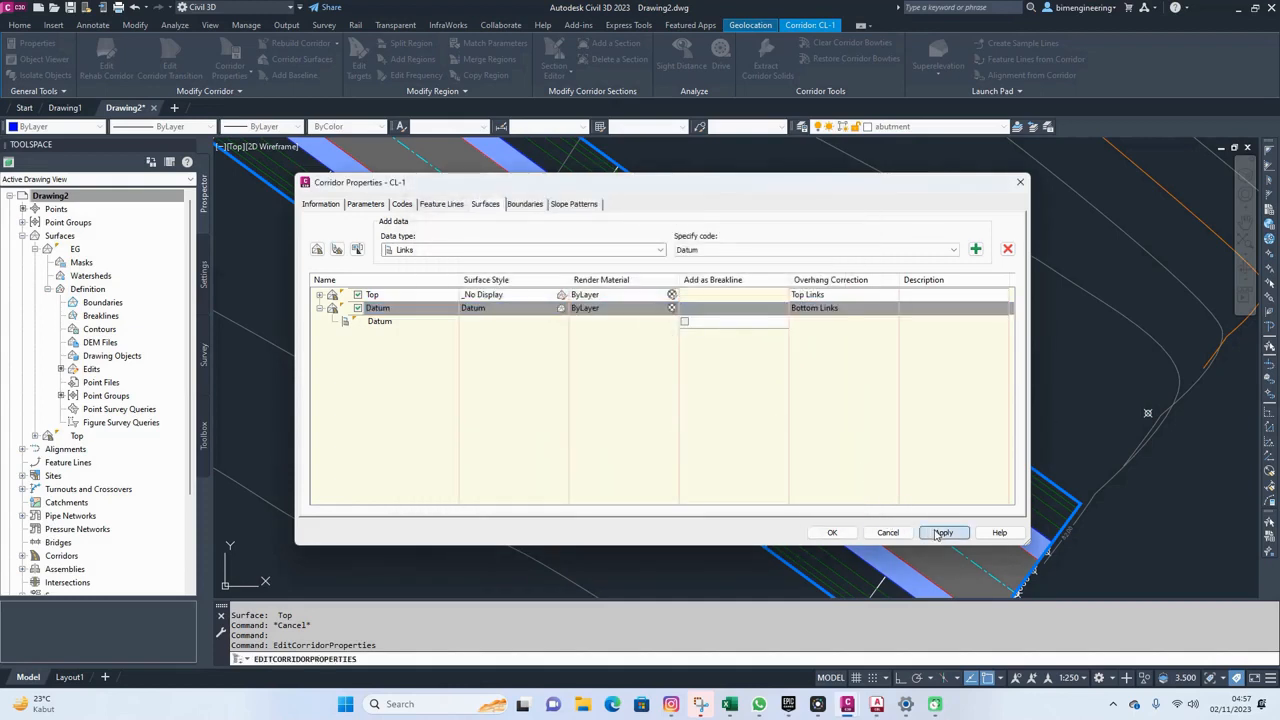
{"action": "left_click", "coordinate": [832, 533]}
Start deleting lines on the Datum surface and remove the first batch of stray edges inside the curve
{"action": "scroll", "coordinate": [878, 470], "scroll_direction": "down", "scroll_amount": 5}
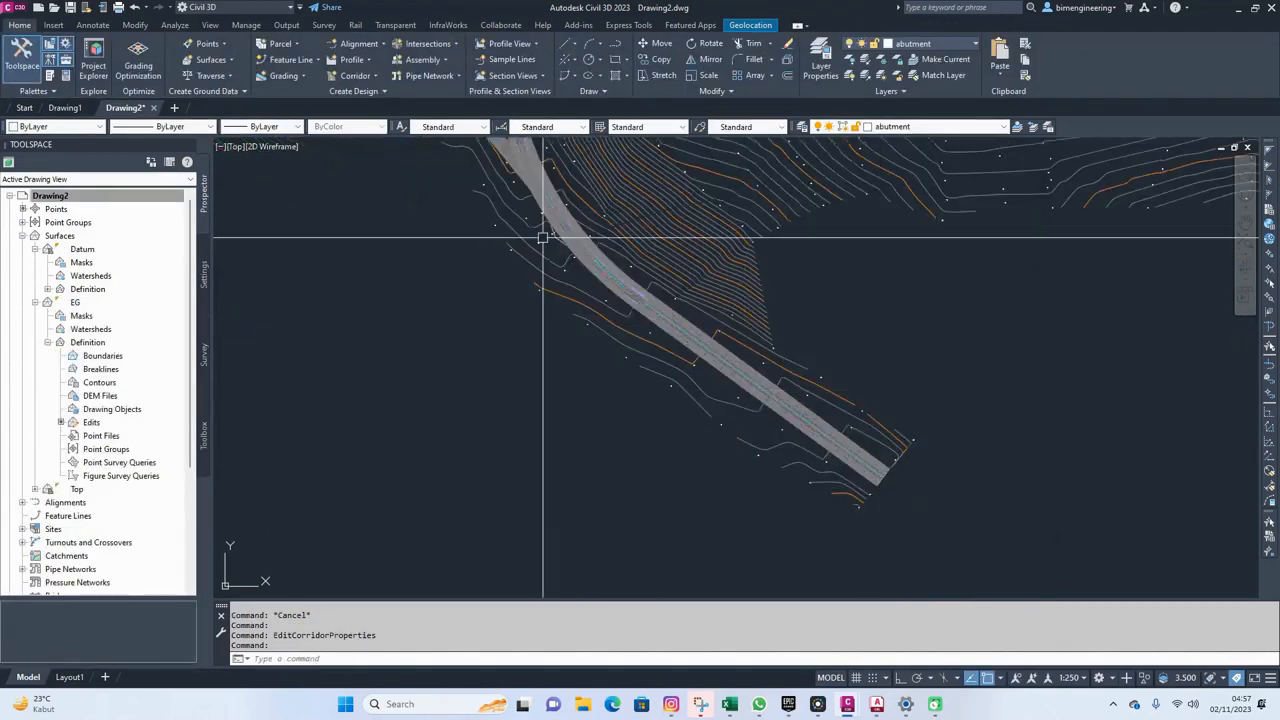
{"action": "middle_click_drag", "start_coordinate": [543, 234], "coordinate": [752, 480]}
{"action": "scroll", "coordinate": [689, 351], "scroll_direction": "up", "scroll_amount": 4}
{"action": "key", "text": "Escape"}
{"action": "key", "text": "Escape"}
{"action": "scroll", "coordinate": [694, 400], "scroll_direction": "up", "scroll_amount": 3}
{"action": "mouse_move", "coordinate": [677, 270]}
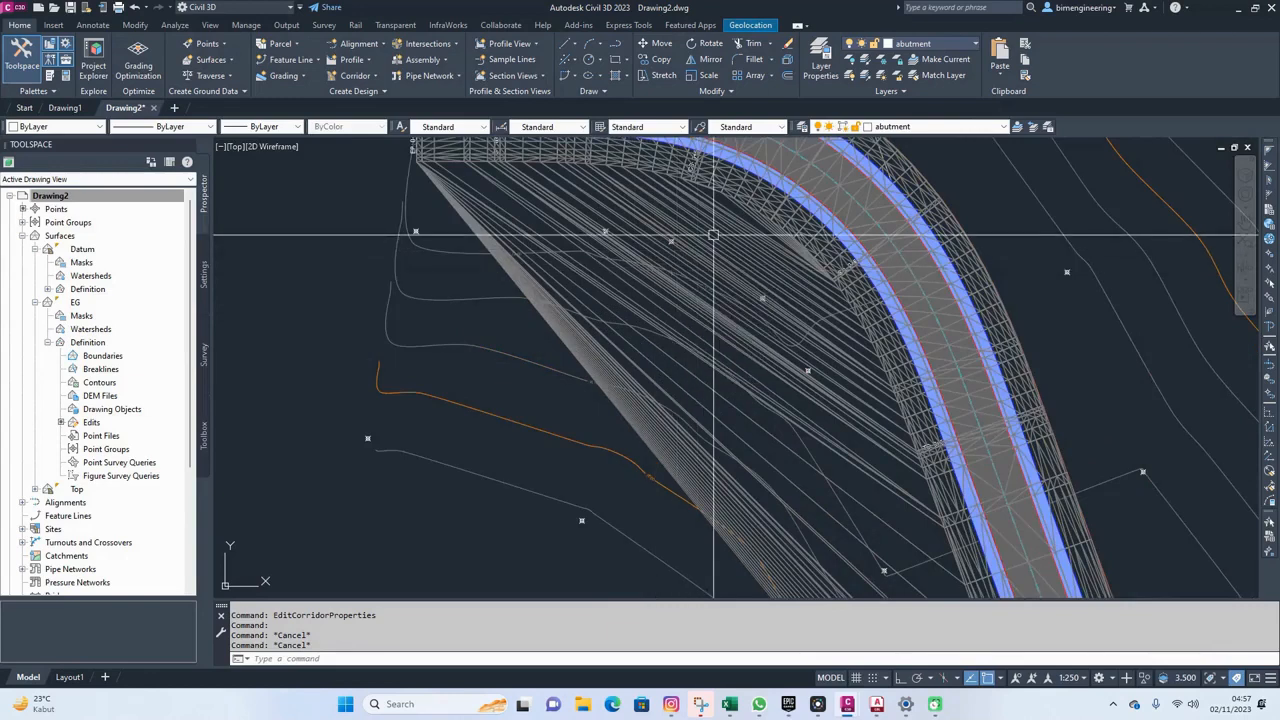
{"action": "mouse_move", "coordinate": [713, 235]}
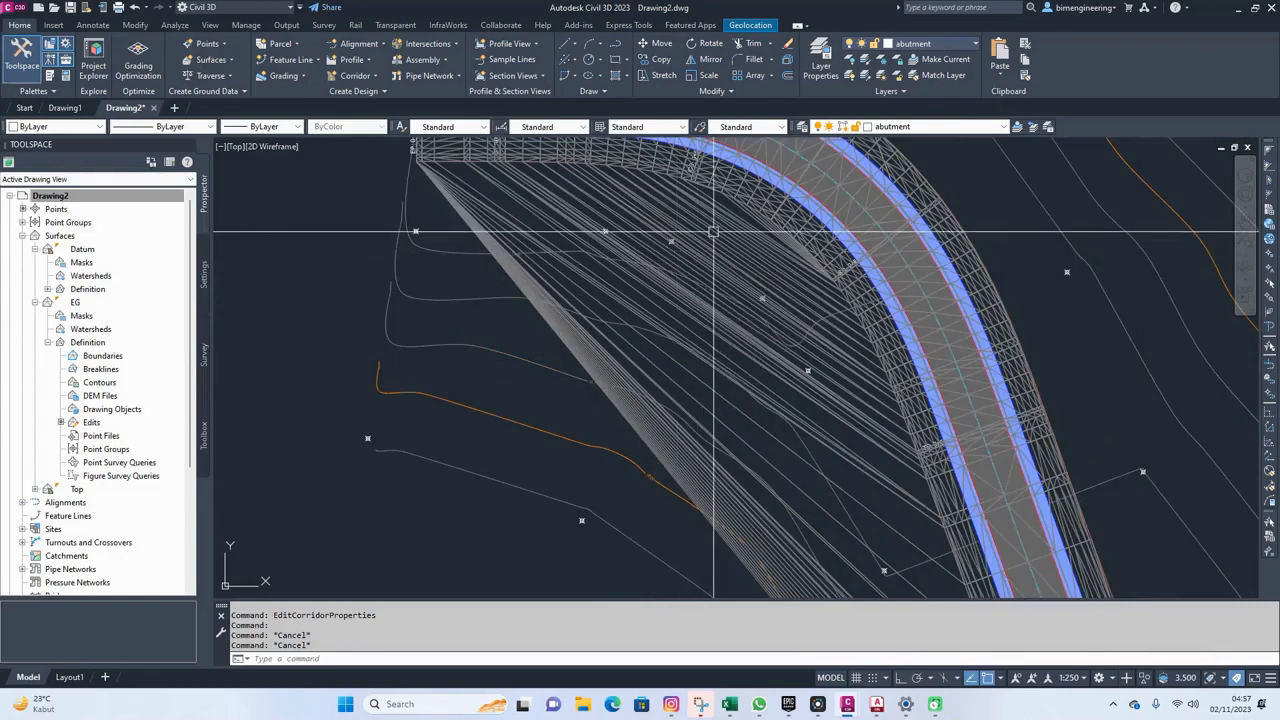
{"action": "left_click", "coordinate": [712, 232]}
{"action": "left_click", "coordinate": [297, 62]}
{"action": "left_click", "coordinate": [320, 122]}
{"action": "scroll", "coordinate": [762, 234], "scroll_direction": "up", "scroll_amount": 2}
{"action": "scroll", "coordinate": [762, 240], "scroll_direction": "up", "scroll_amount": 2}
{"action": "left_click", "coordinate": [749, 232]}
{"action": "left_click", "coordinate": [647, 368]}
Delete the Datum surface's thin edges hugging the inner daylight line and the long stray edges spanning the open area inside the curve
{"action": "scroll", "coordinate": [929, 380], "scroll_direction": "up", "scroll_amount": 3}
{"action": "left_click", "coordinate": [977, 480]}
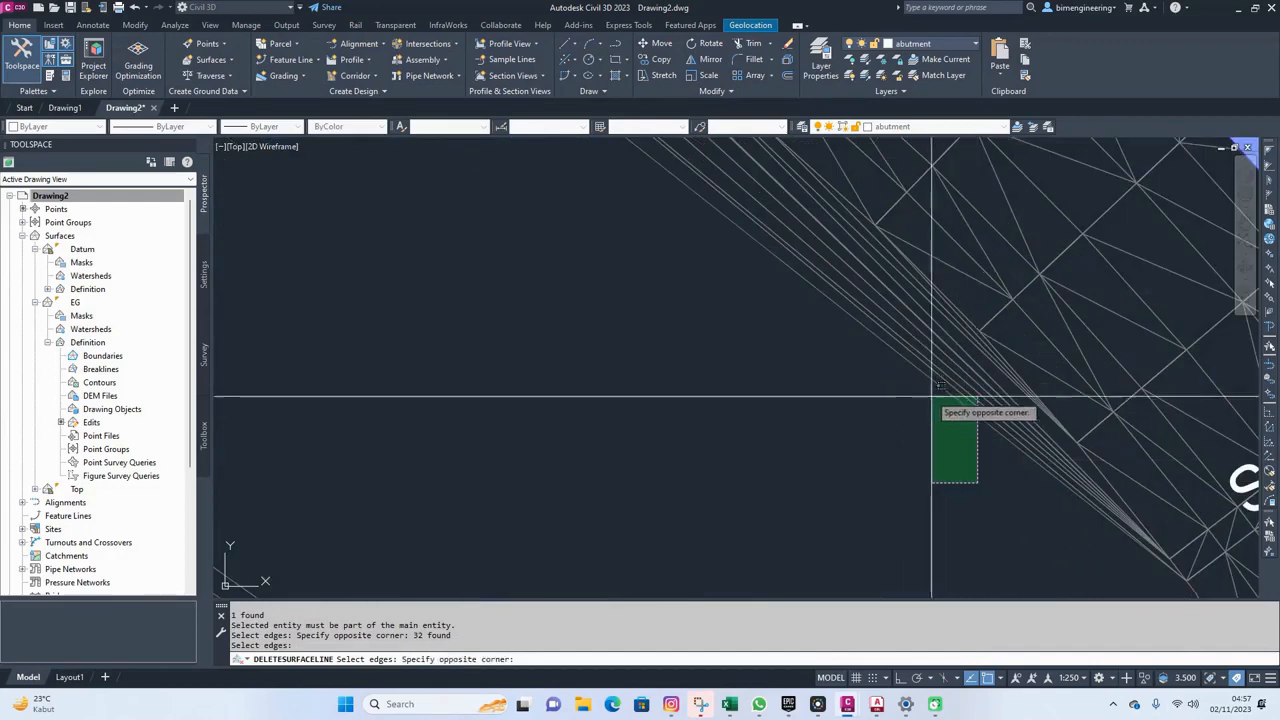
{"action": "left_click", "coordinate": [914, 346]}
{"action": "scroll", "coordinate": [853, 379], "scroll_direction": "down", "scroll_amount": 3}
{"action": "scroll", "coordinate": [852, 379], "scroll_direction": "down", "scroll_amount": 2}
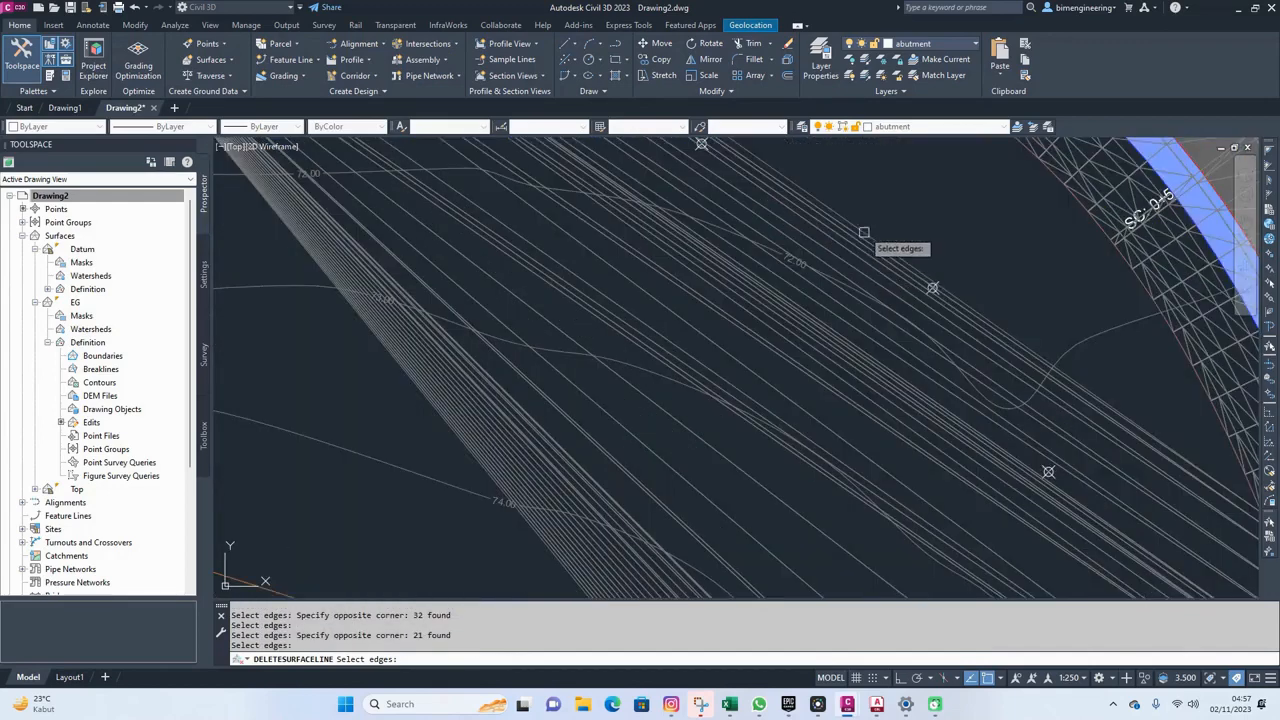
{"action": "left_click", "coordinate": [860, 210]}
{"action": "left_click", "coordinate": [449, 466]}
Inspect the Datum surface along the corridor for further stray edges, and end line deletion
{"action": "scroll", "coordinate": [521, 403], "scroll_direction": "down", "scroll_amount": 3}
{"action": "scroll", "coordinate": [521, 403], "scroll_direction": "down", "scroll_amount": 2}
{"action": "middle_click_drag", "start_coordinate": [521, 403], "coordinate": [585, 260]}
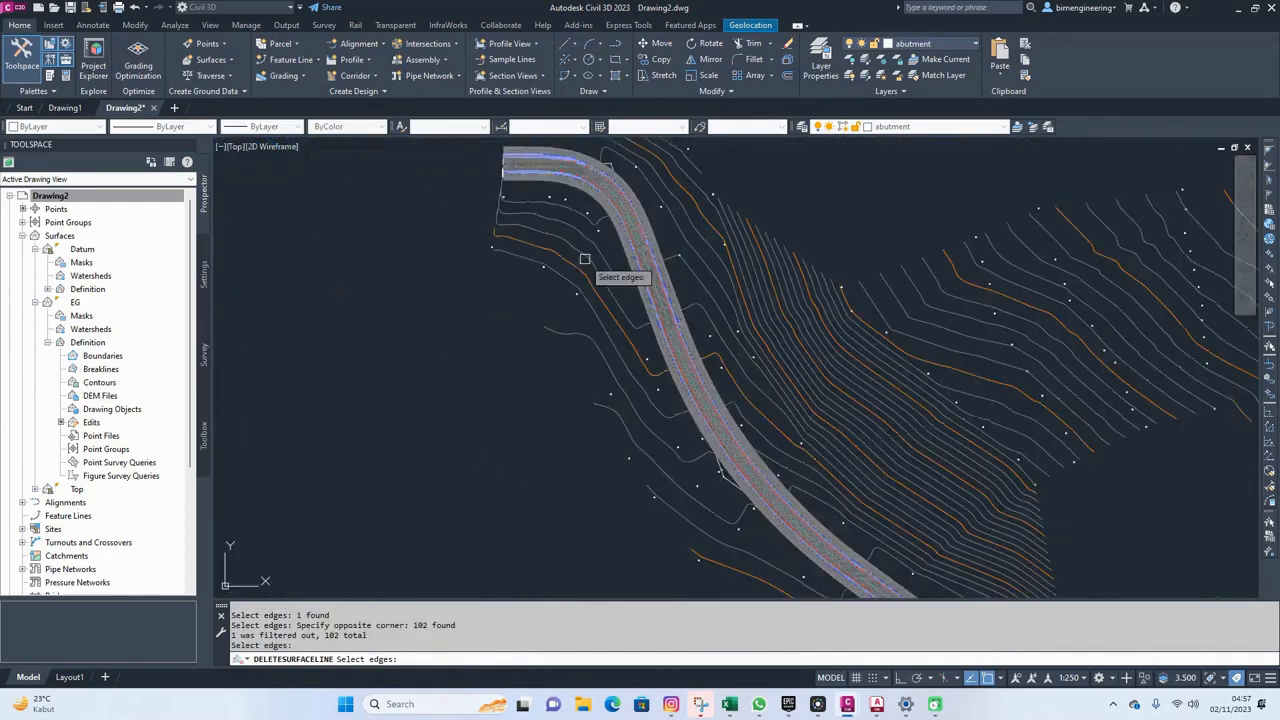
{"action": "middle_click_drag", "start_coordinate": [708, 437], "coordinate": [551, 251]}
{"action": "scroll", "coordinate": [830, 458], "scroll_direction": "down", "scroll_amount": 2}
{"action": "mouse_move", "coordinate": [830, 458]}
{"action": "middle_mouse_down"}
{"action": "mouse_move", "coordinate": [581, 254]}
{"action": "mouse_move", "coordinate": [813, 455]}
{"action": "middle_mouse_up"}
{"action": "middle_click_drag", "start_coordinate": [648, 244], "coordinate": [790, 450]}
{"action": "key", "text": "Return"}
Set the Datum surface's style to _No Display in its surface properties
{"action": "left_click", "coordinate": [682, 355]}
{"action": "scroll", "coordinate": [682, 354], "scroll_direction": "up", "scroll_amount": 7}
{"action": "key", "text": "Escape"}
{"action": "right_click", "coordinate": [668, 268]}
{"action": "left_click", "coordinate": [727, 421]}
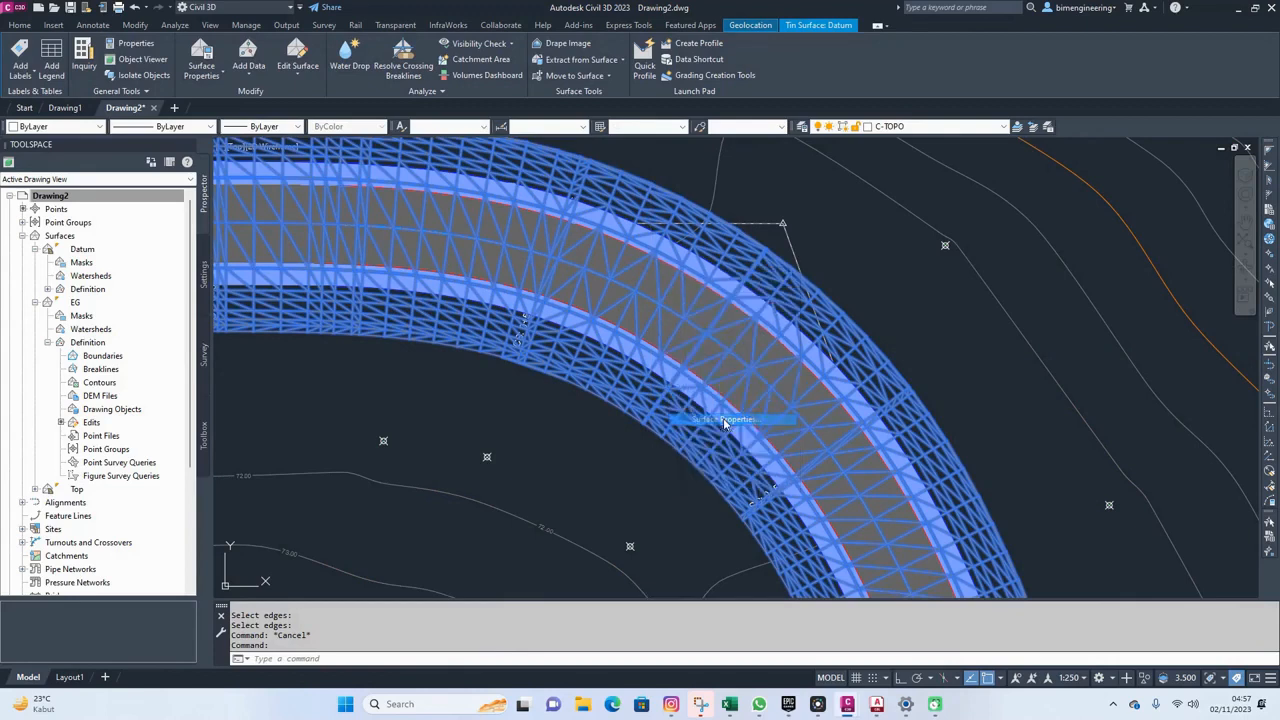
{"action": "left_click", "coordinate": [505, 350]}
{"action": "left_click", "coordinate": [493, 365]}
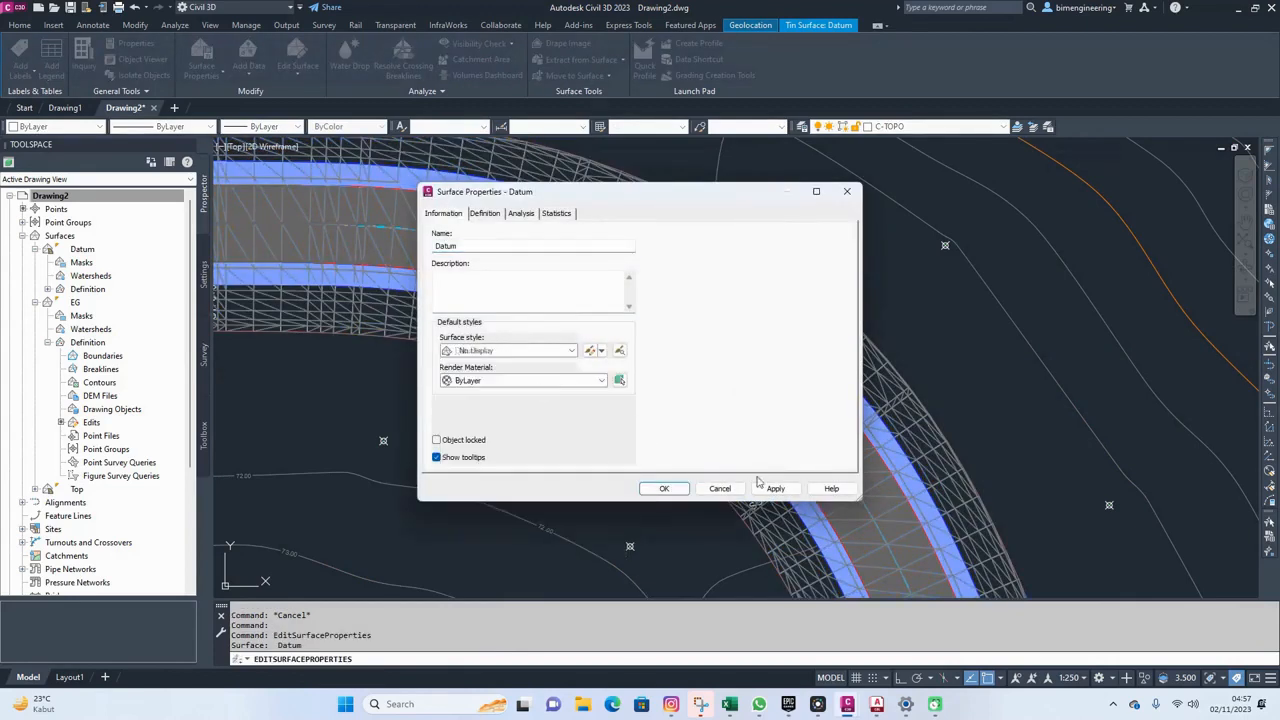
{"action": "left_click", "coordinate": [775, 488]}
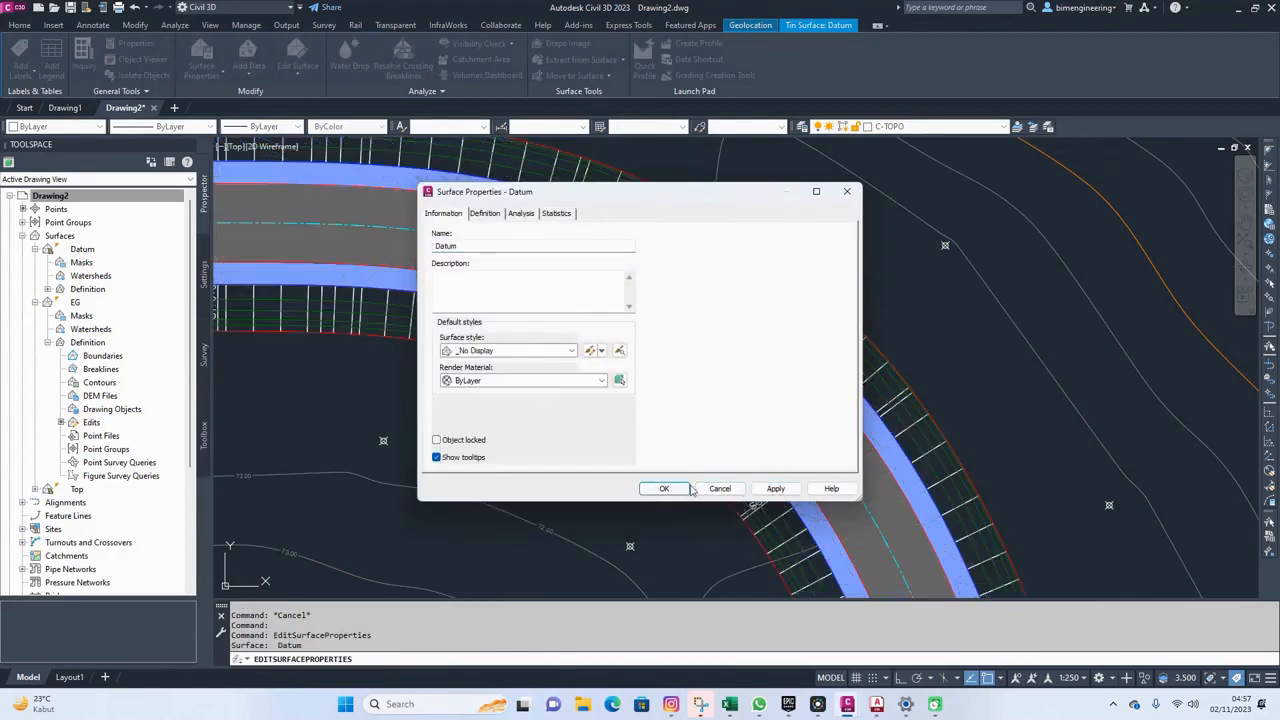
{"action": "left_click", "coordinate": [680, 489]}
{"action": "key", "text": "Escape"}
Open the general information and object style settings in the properties of corridor CL-1
{"action": "scroll", "coordinate": [757, 277], "scroll_direction": "down", "scroll_amount": 2}
{"action": "scroll", "coordinate": [826, 327], "scroll_direction": "up", "scroll_amount": 2}
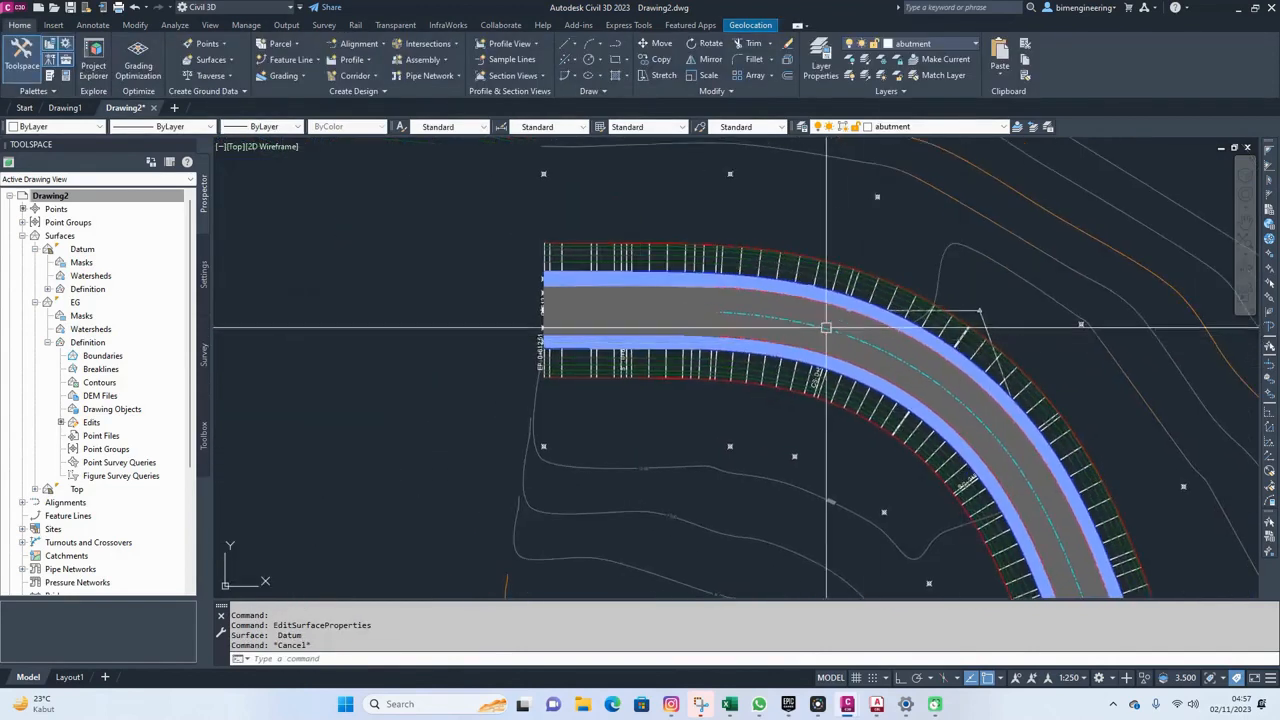
{"action": "scroll", "coordinate": [826, 327], "scroll_direction": "up", "scroll_amount": 2}
{"action": "left_click", "coordinate": [764, 250]}
{"action": "right_click", "coordinate": [764, 245]}
{"action": "left_click", "coordinate": [834, 389]}
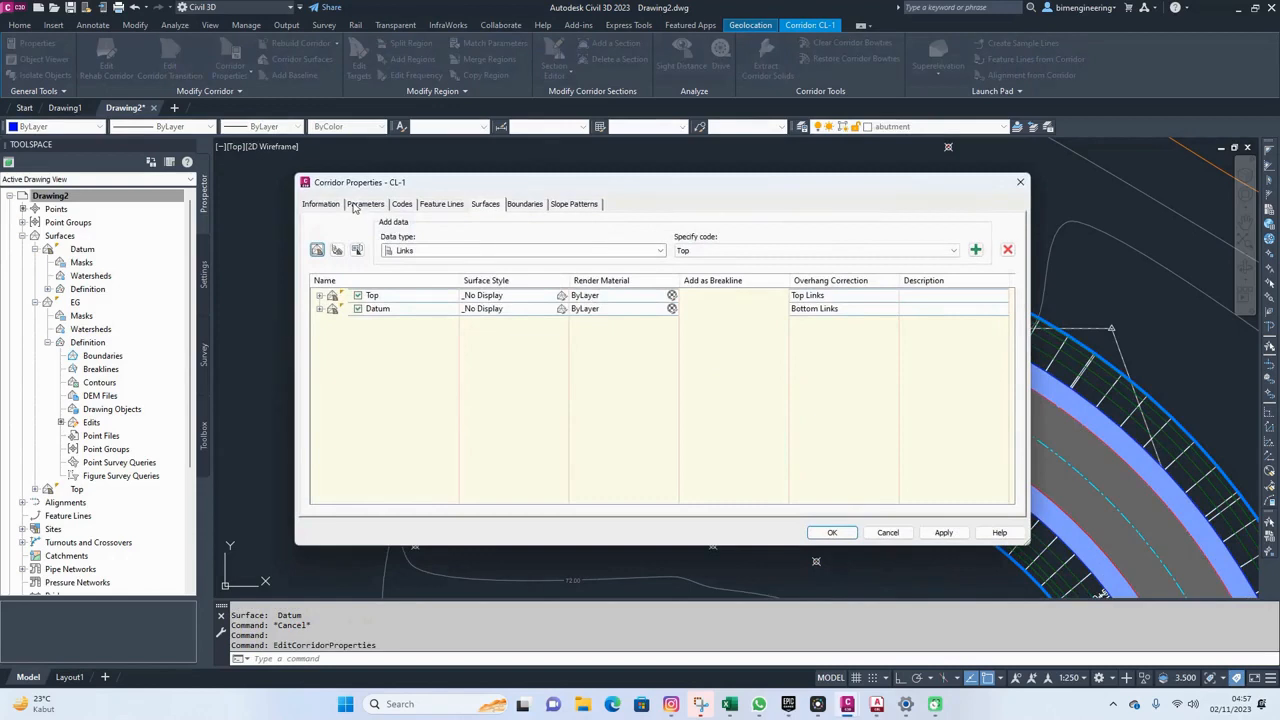
{"action": "left_click", "coordinate": [355, 205]}
{"action": "left_click", "coordinate": [321, 204]}
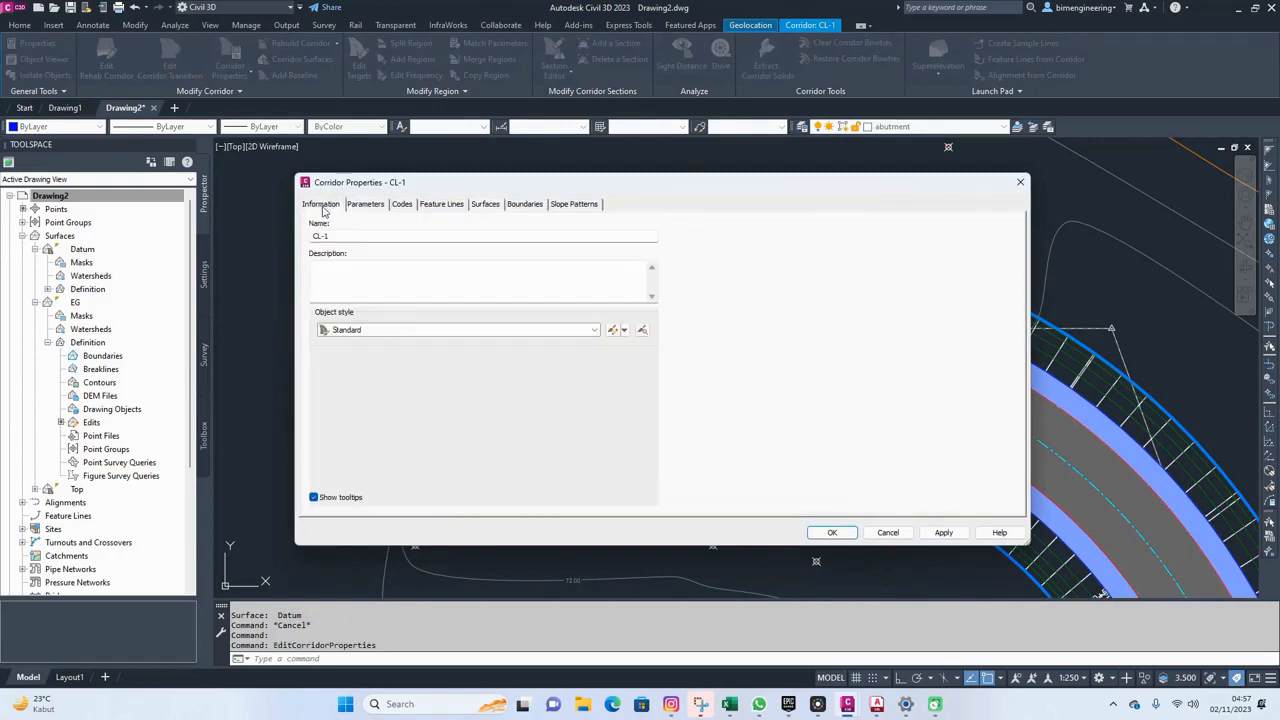
Try the Basic object style on corridor CL-1
{"action": "left_click", "coordinate": [497, 333]}
{"action": "left_click", "coordinate": [358, 347]}
{"action": "left_click", "coordinate": [940, 532]}
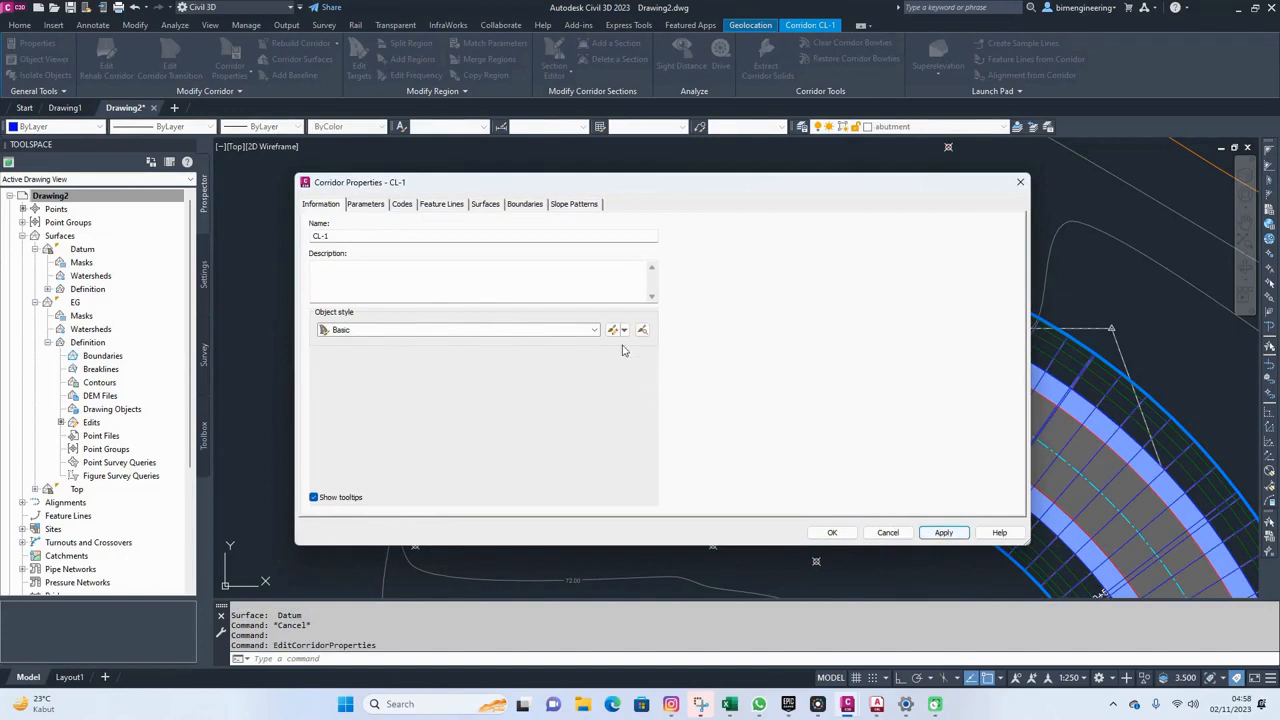
Set the corridor's object style back to Standard and open that style for editing
{"action": "left_click", "coordinate": [583, 333]}
{"action": "left_click", "coordinate": [362, 354]}
{"action": "left_click", "coordinate": [614, 331]}
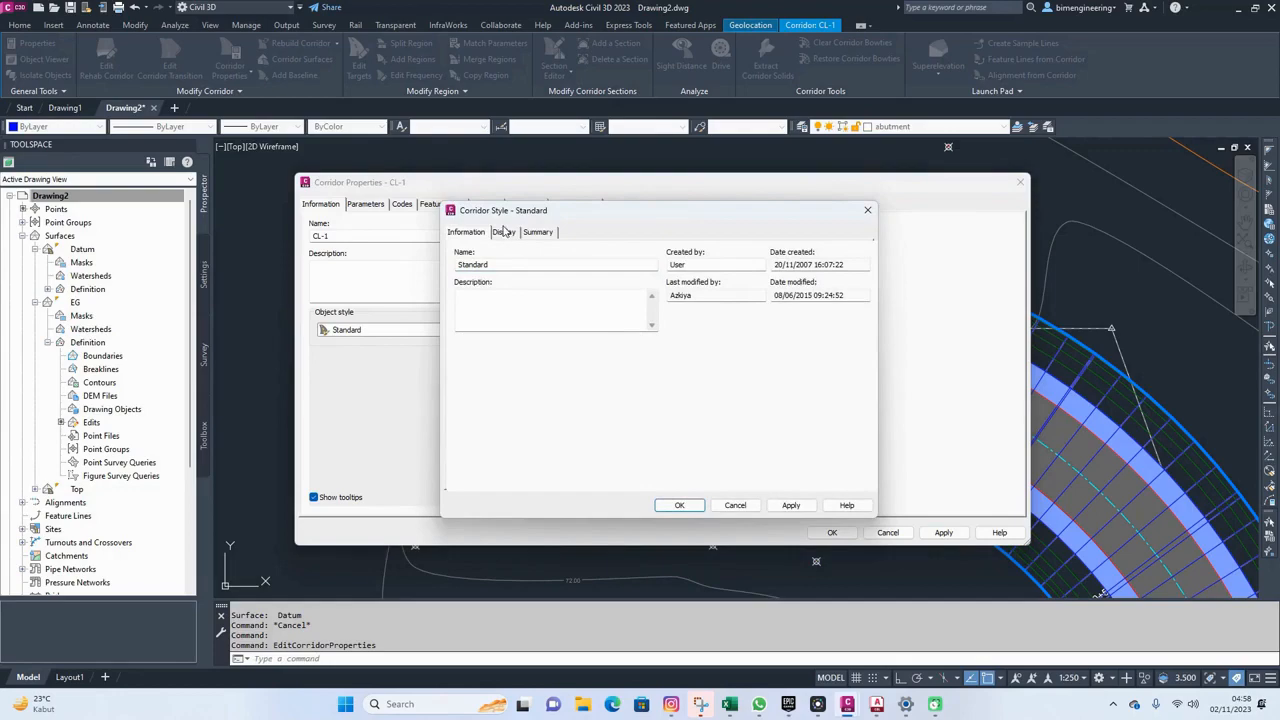